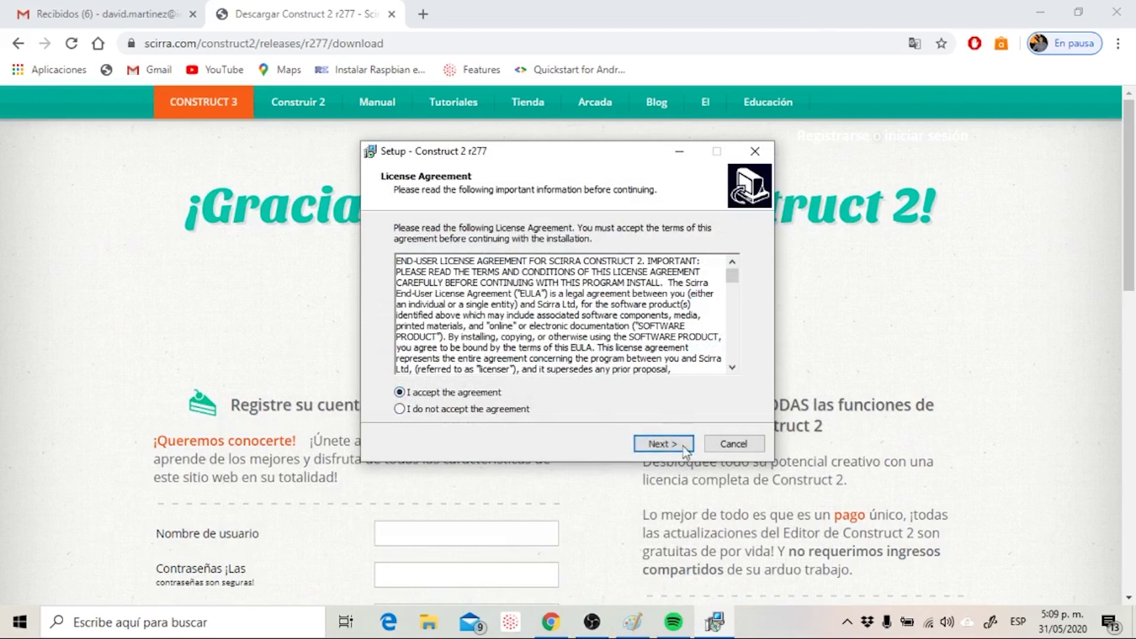
Accept the license agreement and the destination folder C:\Program Files\Construct 2, keeping the install type on auto-detect.
{"action": "left_click", "coordinate": [679, 449]}
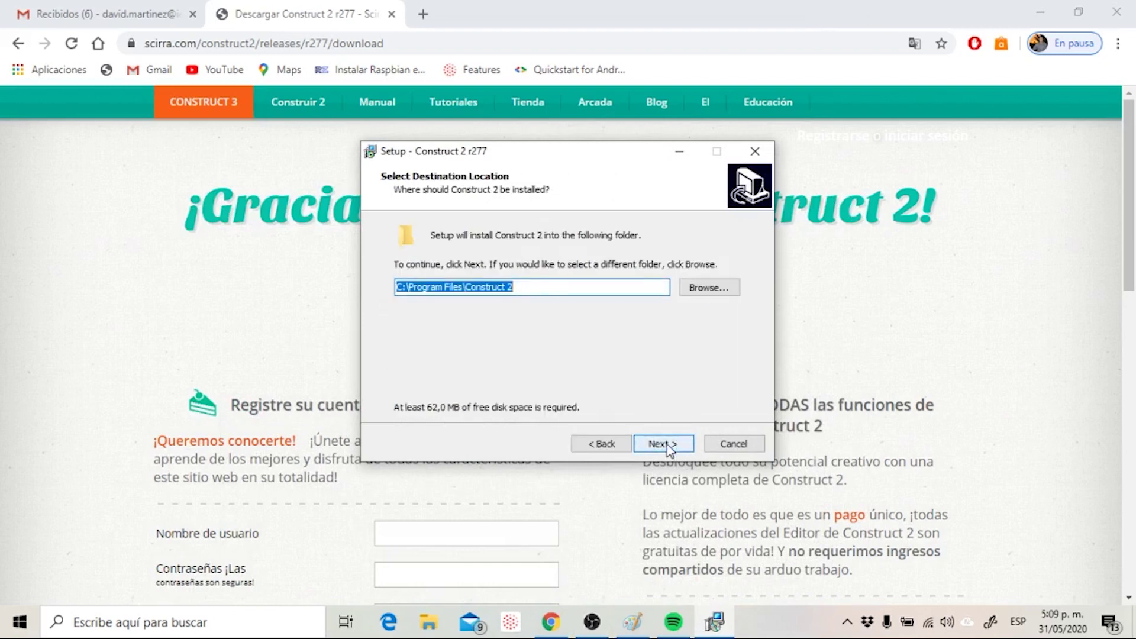
{"action": "left_click", "coordinate": [662, 444]}
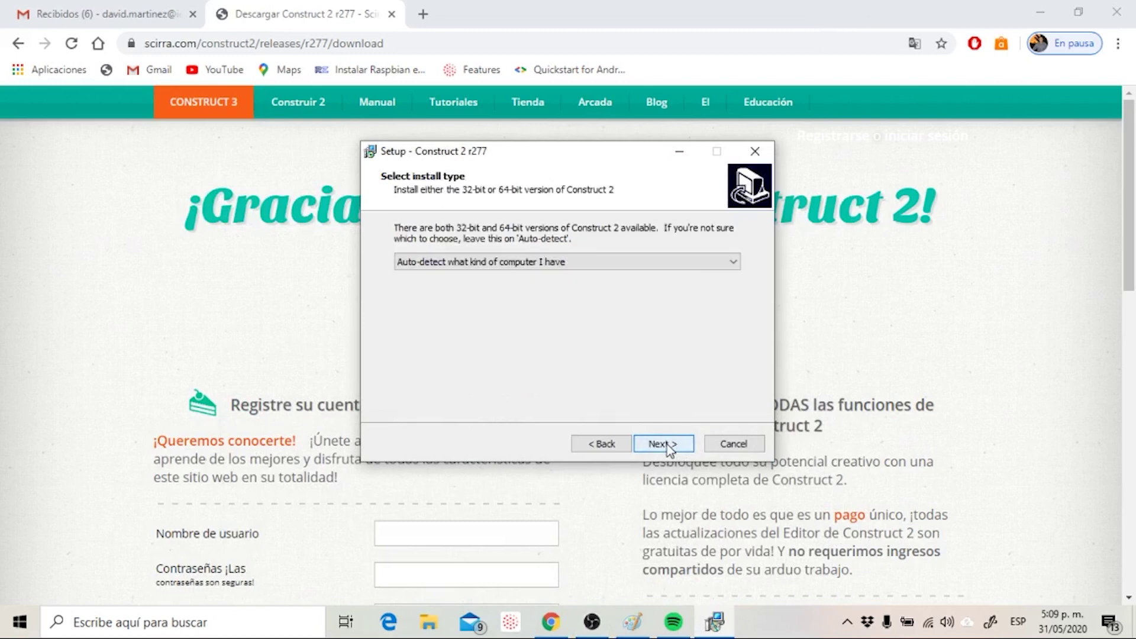
{"action": "left_click", "coordinate": [585, 257]}
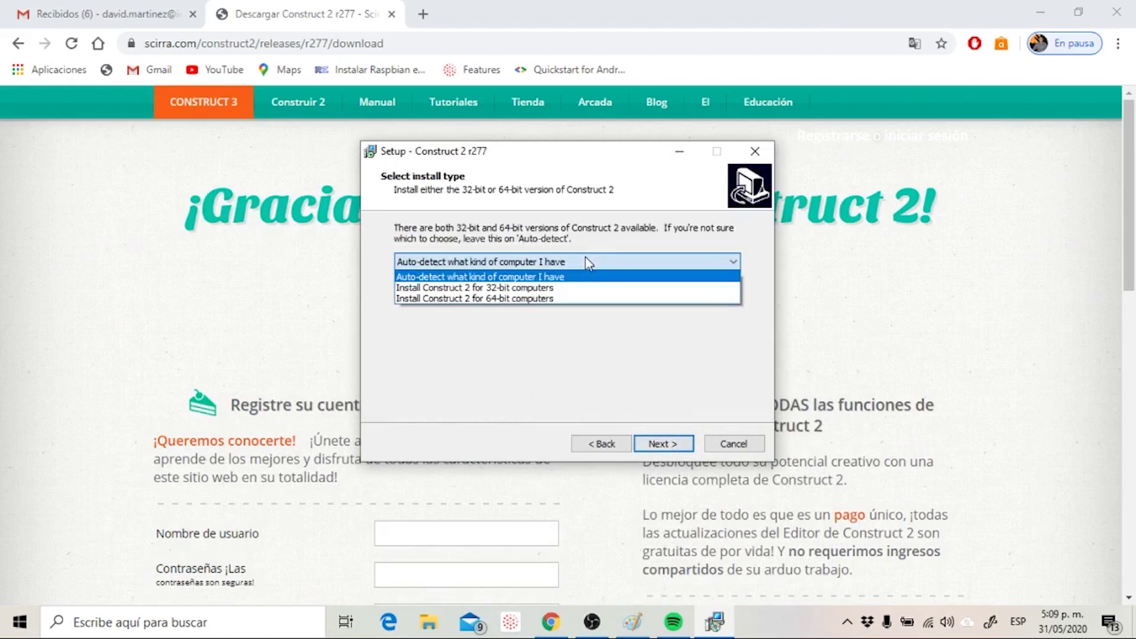
{"action": "left_click", "coordinate": [542, 276]}
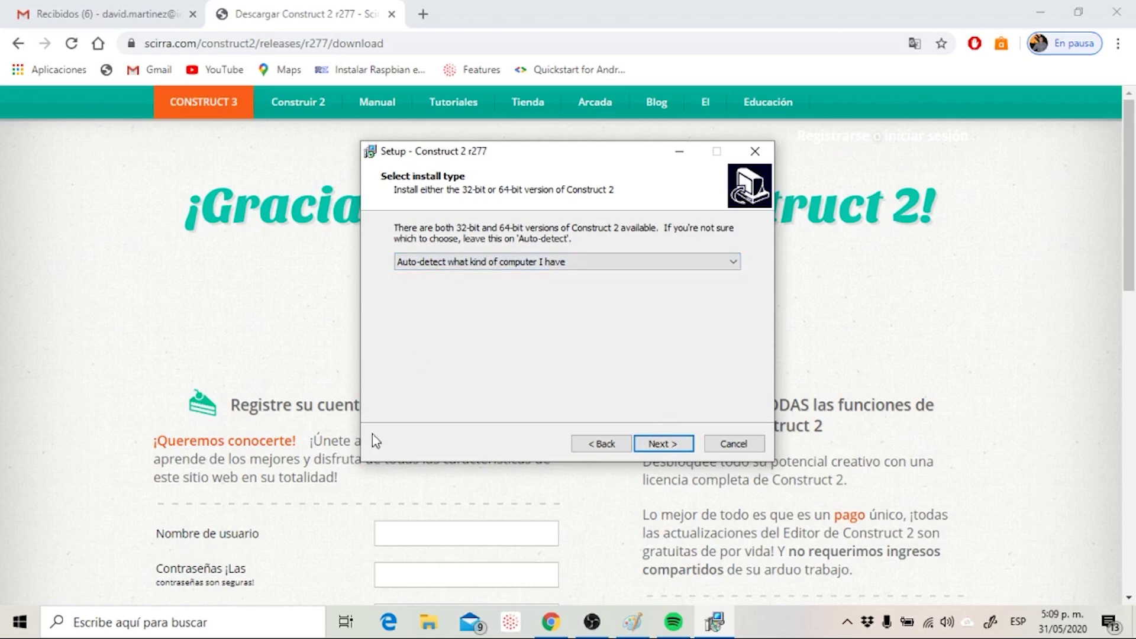
Look up in the Windows system properties whether this computer is 32-bit or 64-bit.
{"action": "left_click", "coordinate": [157, 629]}
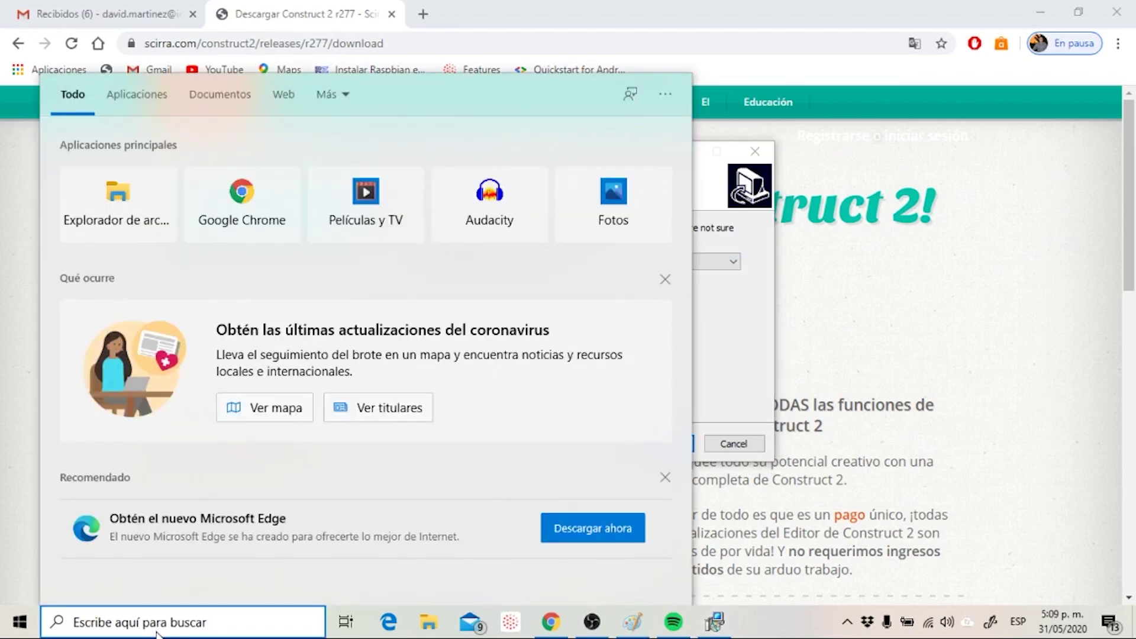
{"action": "left_click", "coordinate": [152, 174]}
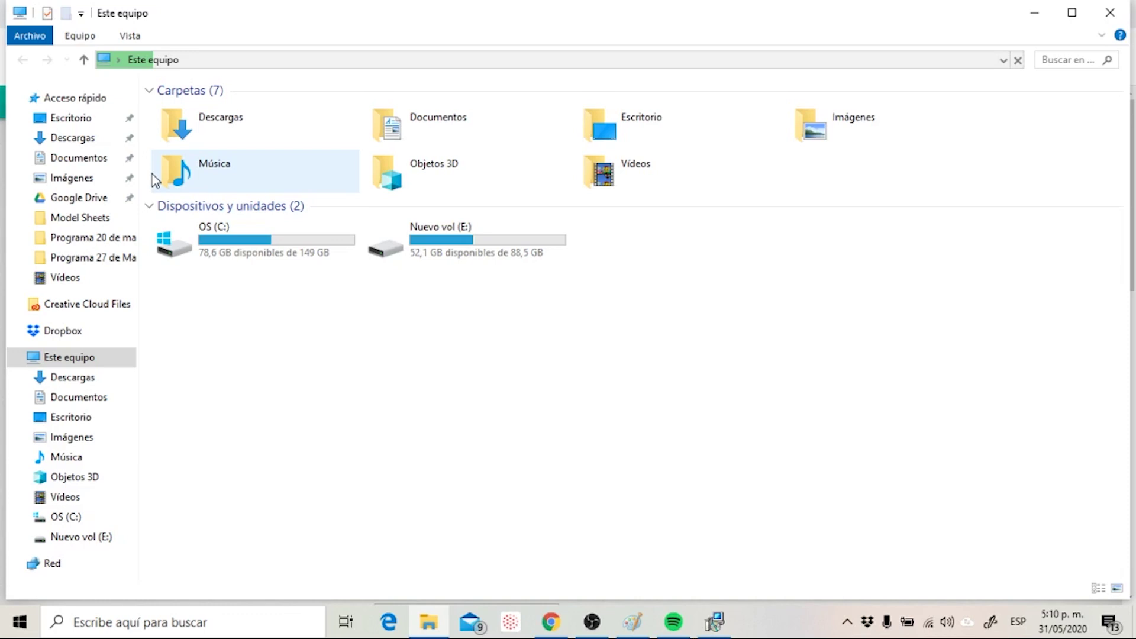
{"action": "left_click", "coordinate": [86, 40]}
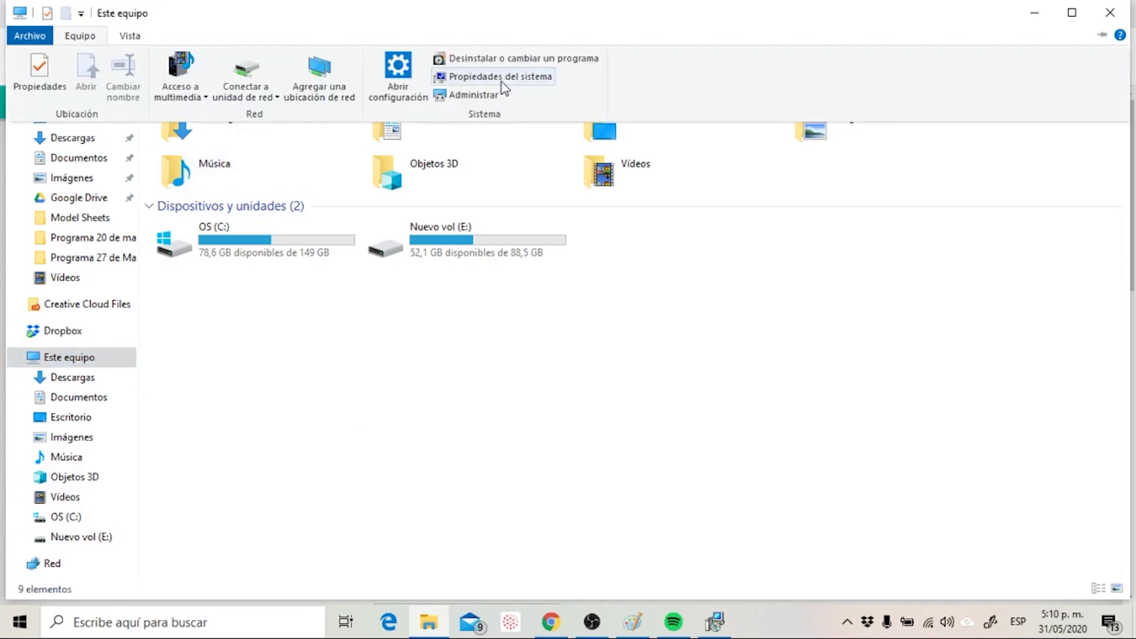
{"action": "left_click", "coordinate": [502, 81]}
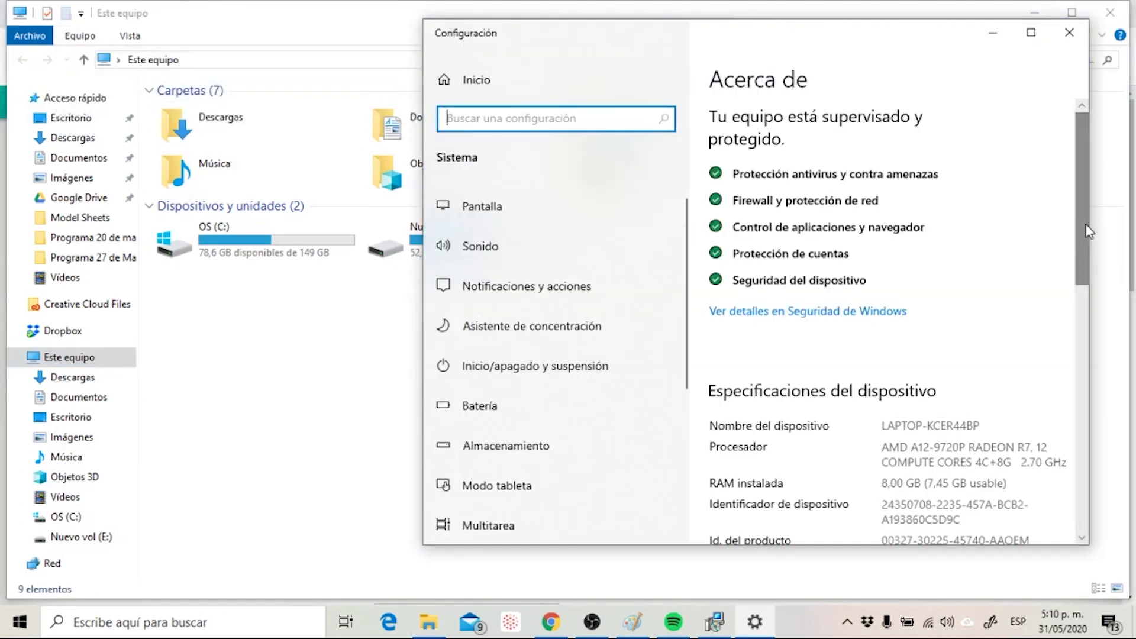
{"action": "scroll", "coordinate": [1078, 246], "scroll_direction": "down", "scroll_amount": 2}
{"action": "left_click_drag", "start_coordinate": [1077, 251], "coordinate": [1076, 289]}
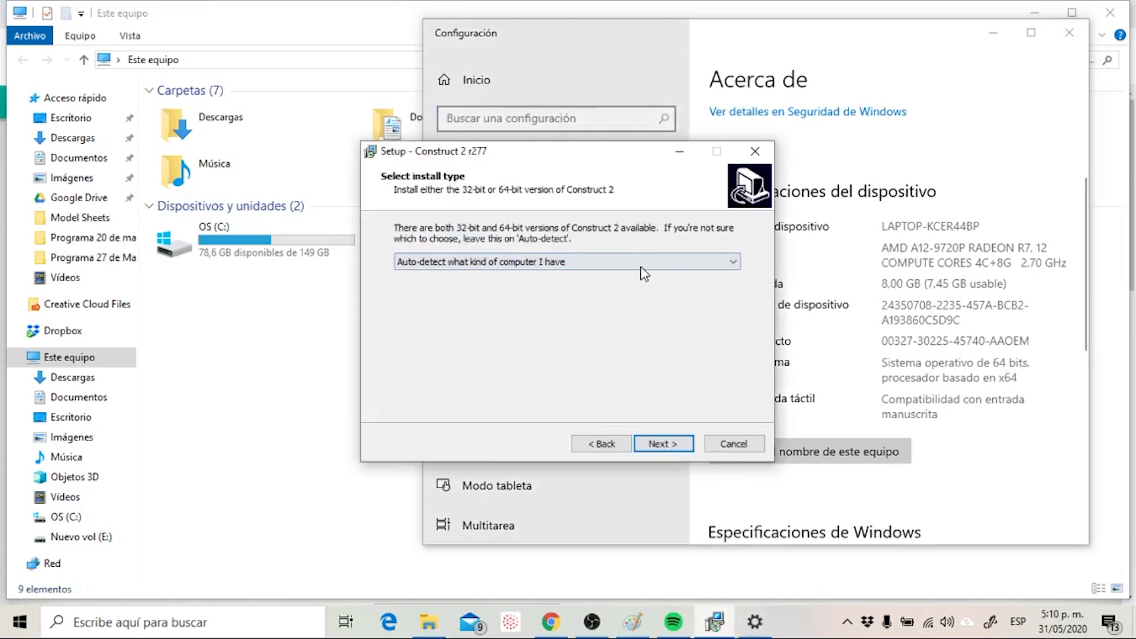
Set the install type to Install Construct 2 for 64-bit computers and start the installation.
{"action": "left_click", "coordinate": [628, 265]}
{"action": "left_click", "coordinate": [548, 298]}
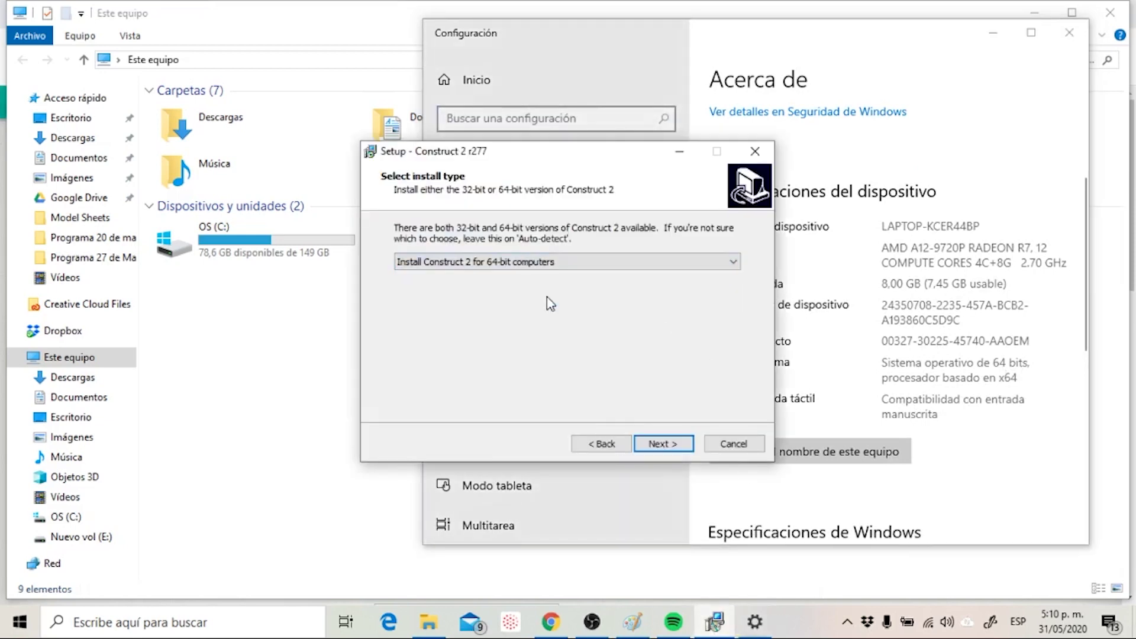
{"action": "left_click", "coordinate": [675, 447]}
{"action": "left_click", "coordinate": [467, 282]}
{"action": "left_click", "coordinate": [668, 445]}
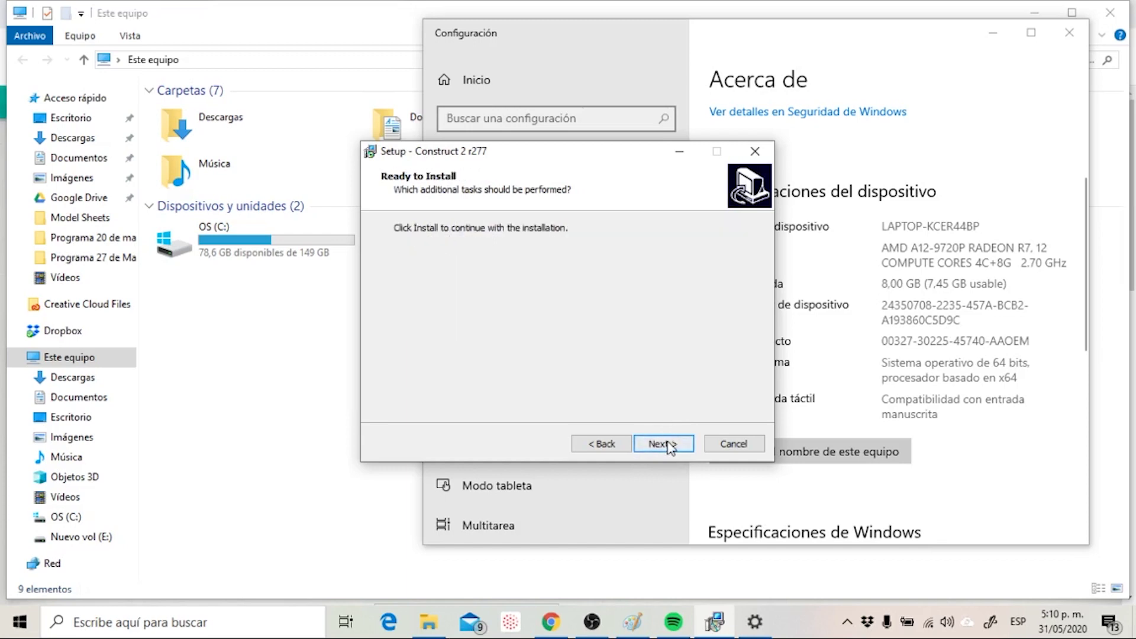
{"action": "left_click", "coordinate": [669, 445]}
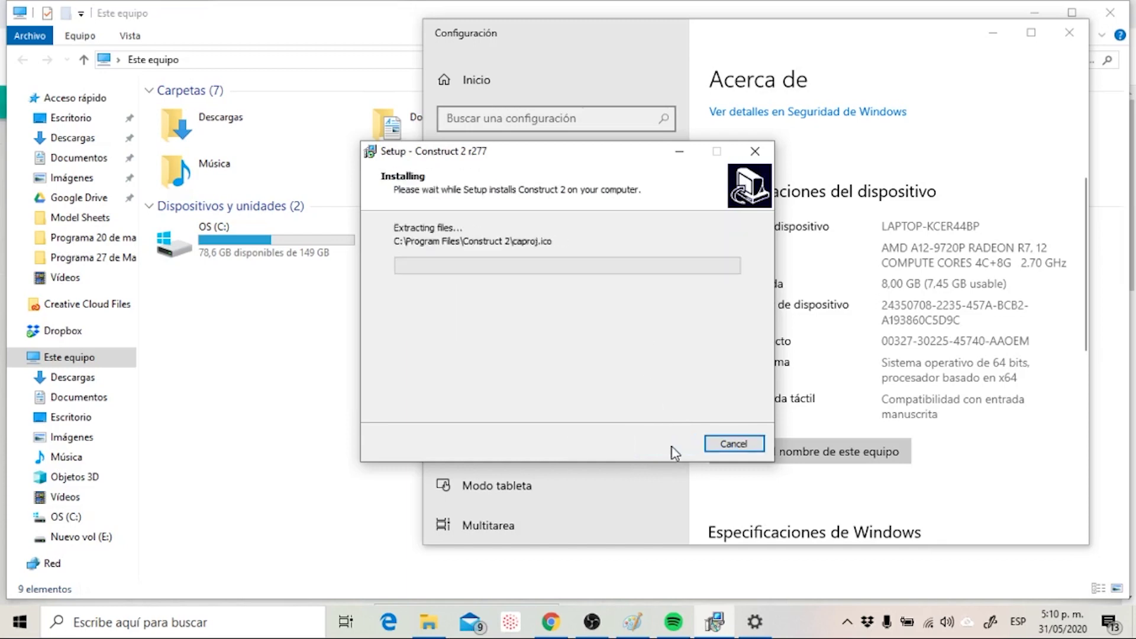
Clear away the open system windows and finish the setup with Launch Construct 2 unchecked.
{"action": "left_click", "coordinate": [1070, 33]}
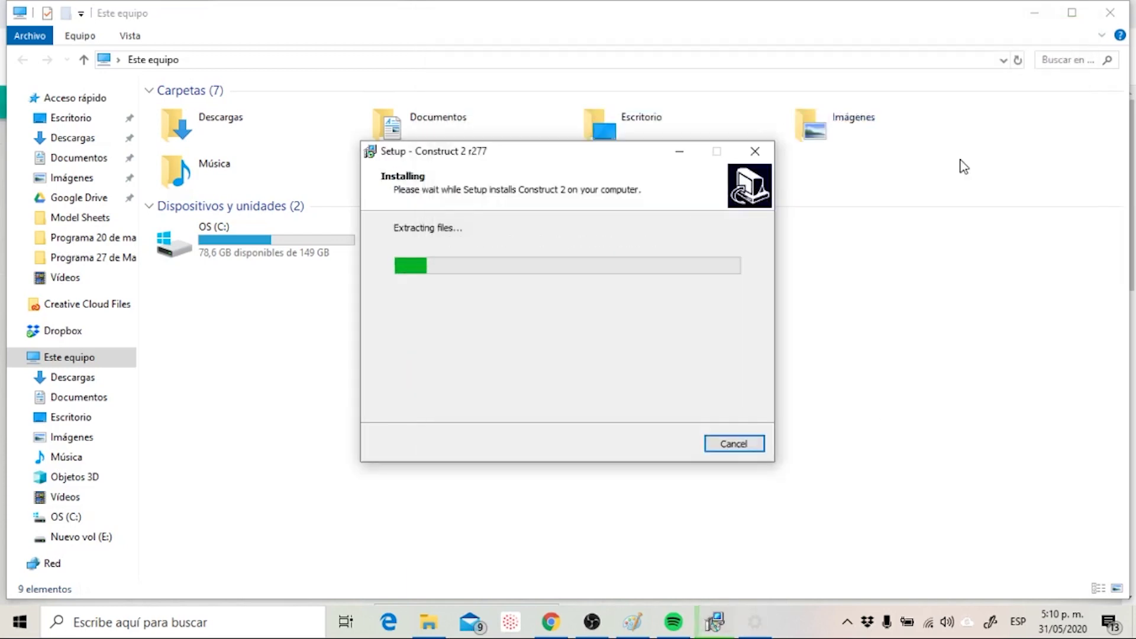
{"action": "left_click", "coordinate": [1034, 13]}
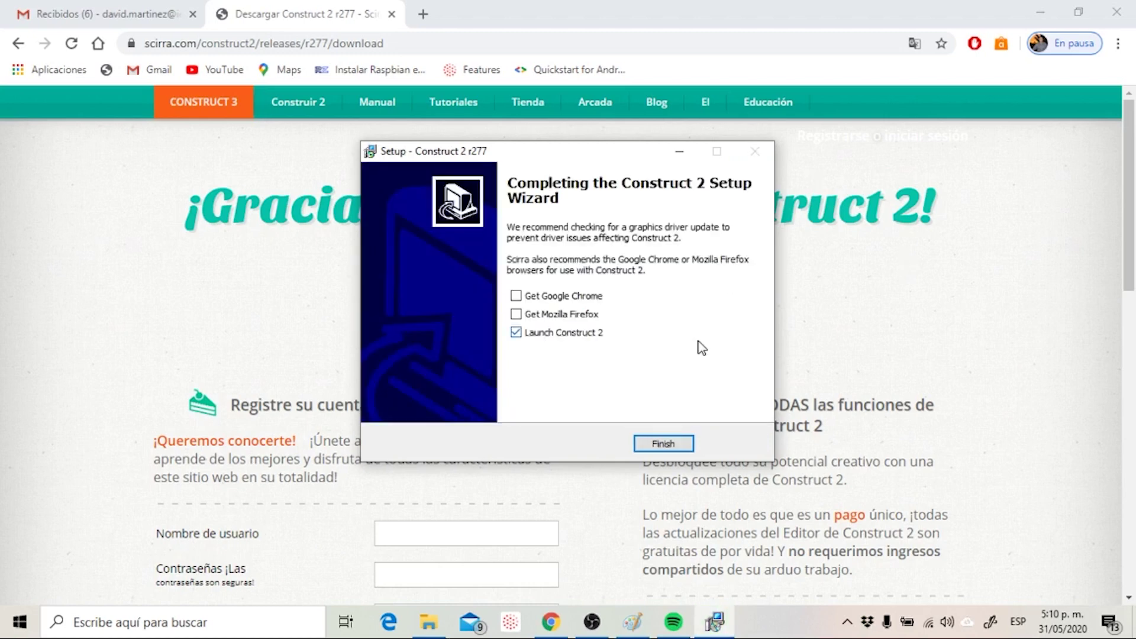
{"action": "left_click", "coordinate": [587, 333]}
{"action": "left_click", "coordinate": [672, 444]}
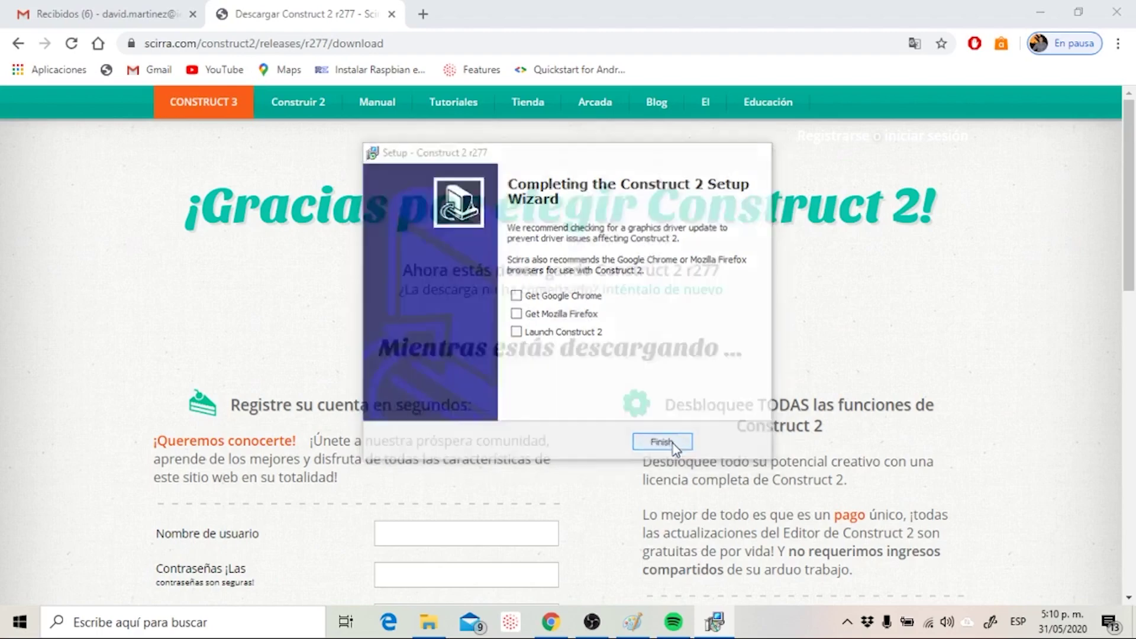
{"action": "left_click", "coordinate": [1043, 9]}
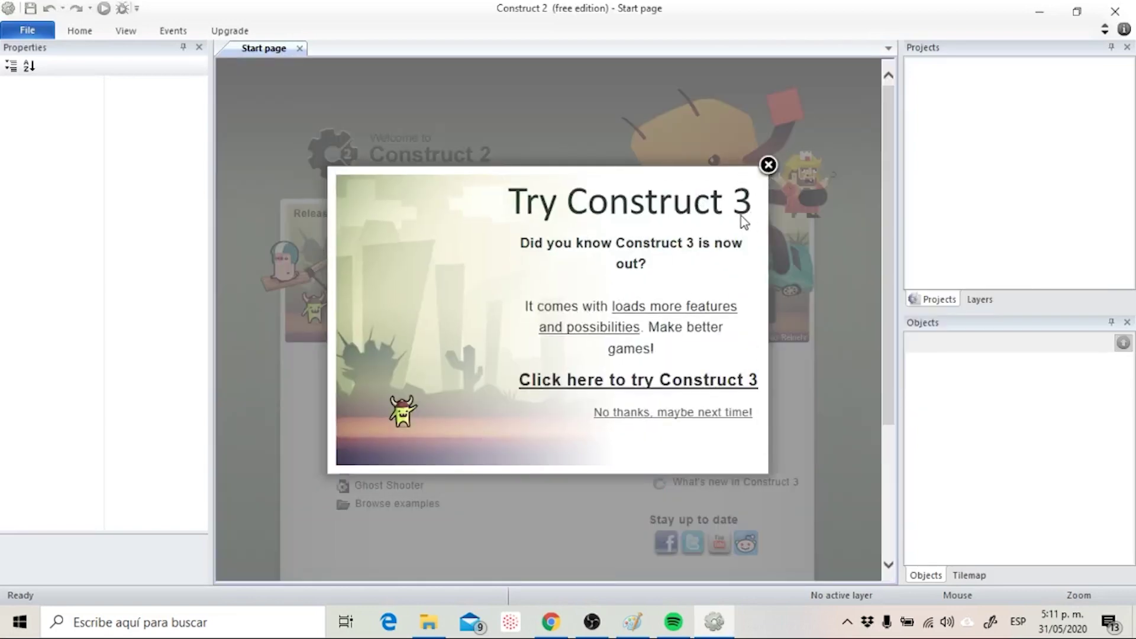
Dismiss the Construct 3 offer and create a new project from the New empty project template.
{"action": "left_click", "coordinate": [768, 165]}
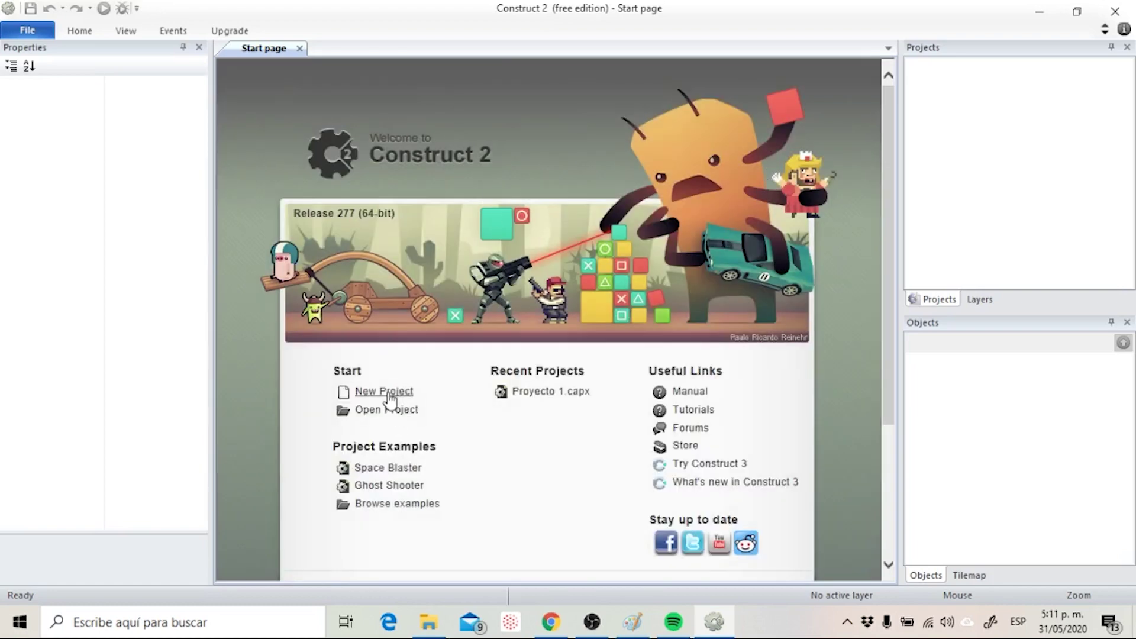
{"action": "left_click", "coordinate": [389, 395]}
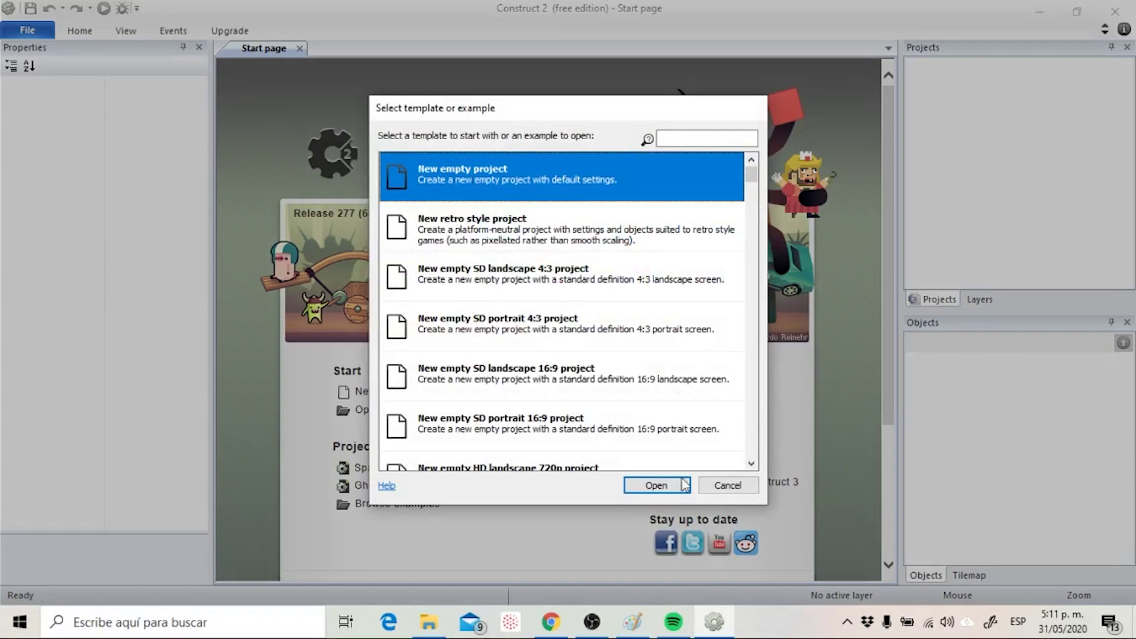
{"action": "left_click", "coordinate": [675, 484]}
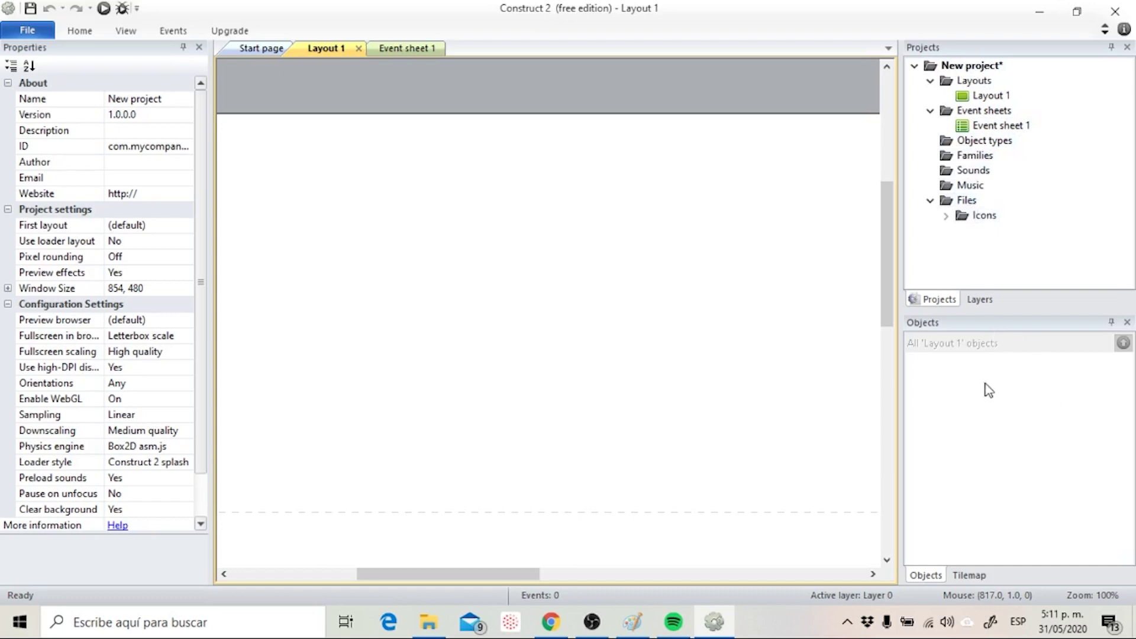
Examine the start page and Layout 1, including the full layout area and its dashed window boundary.
{"action": "left_click", "coordinate": [260, 49]}
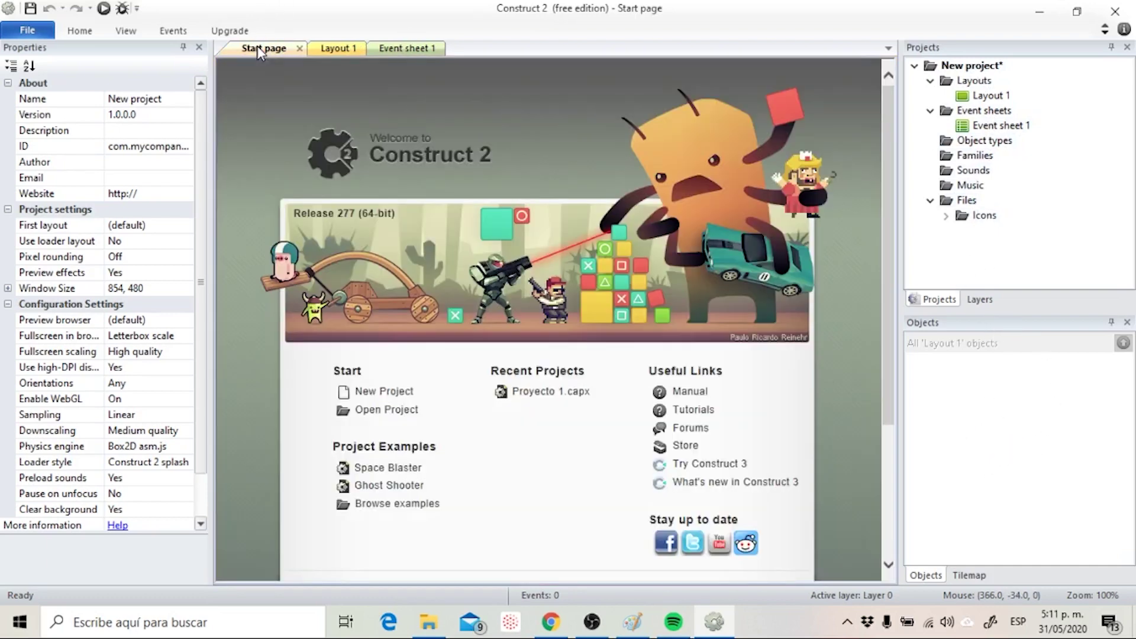
{"action": "left_click", "coordinate": [335, 48]}
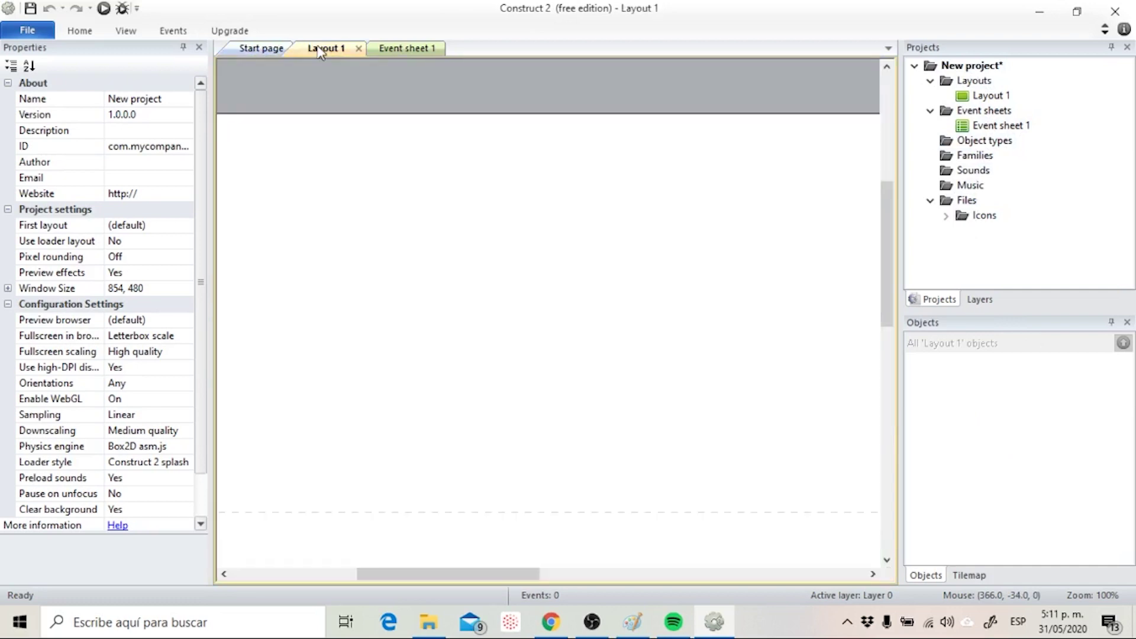
{"action": "scroll", "coordinate": [449, 148], "scroll_direction": "down", "scroll_amount": 1}
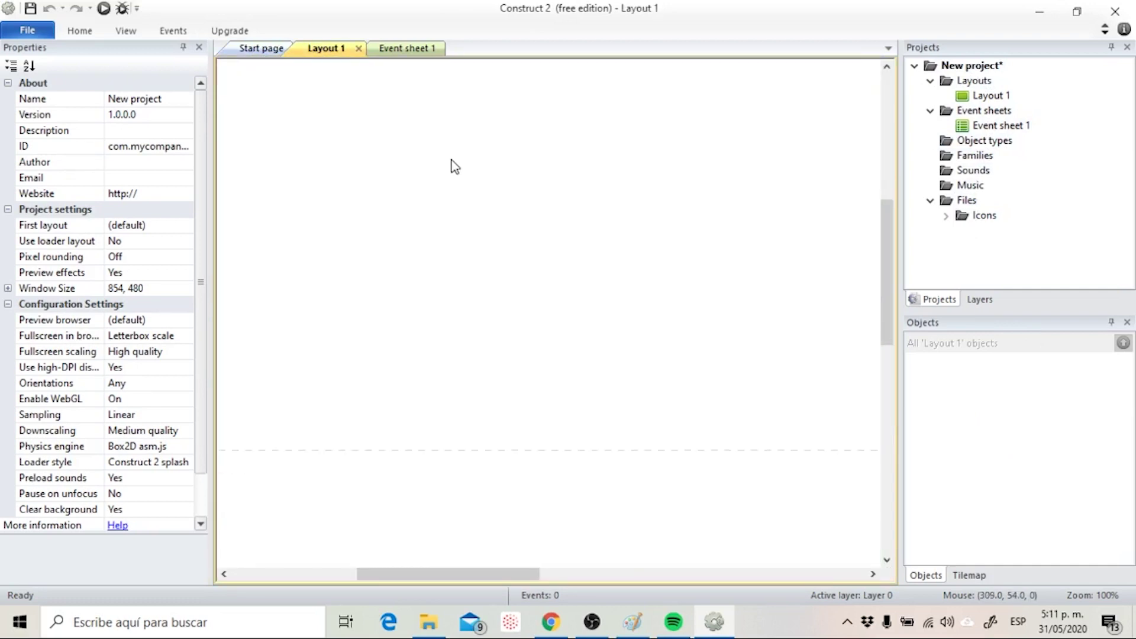
{"action": "scroll", "coordinate": [453, 166], "scroll_direction": "up", "scroll_amount": 1}
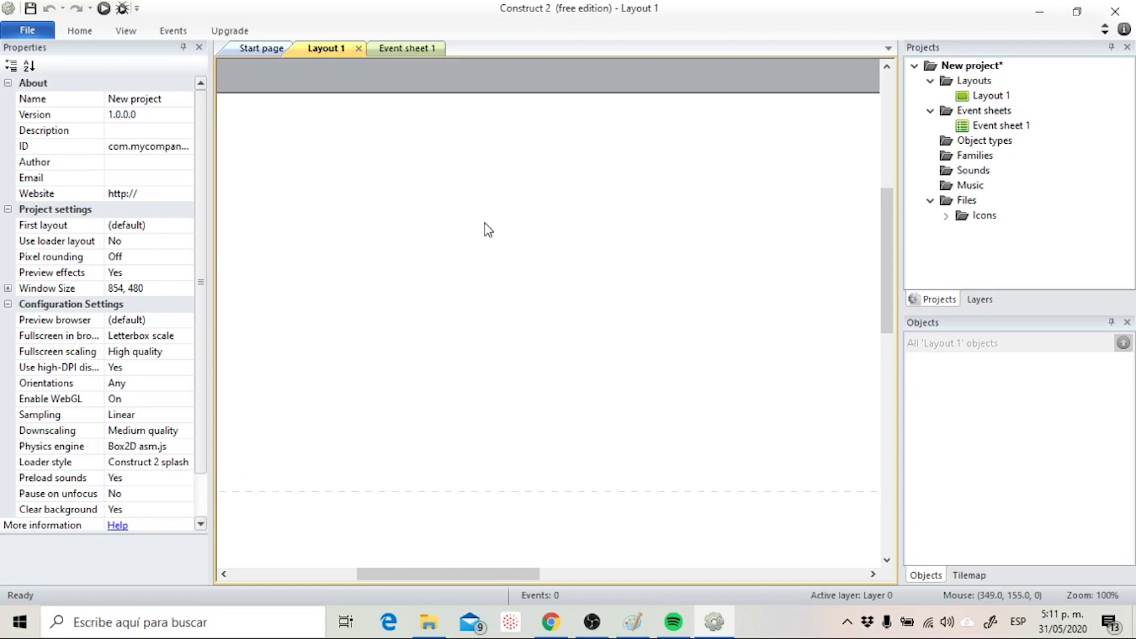
{"action": "scroll", "coordinate": [484, 228], "scroll_direction": "down", "scroll_amount": 3, "text": "ctrl"}
{"action": "scroll", "coordinate": [488, 228], "scroll_direction": "down", "scroll_amount": 1, "text": "ctrl"}
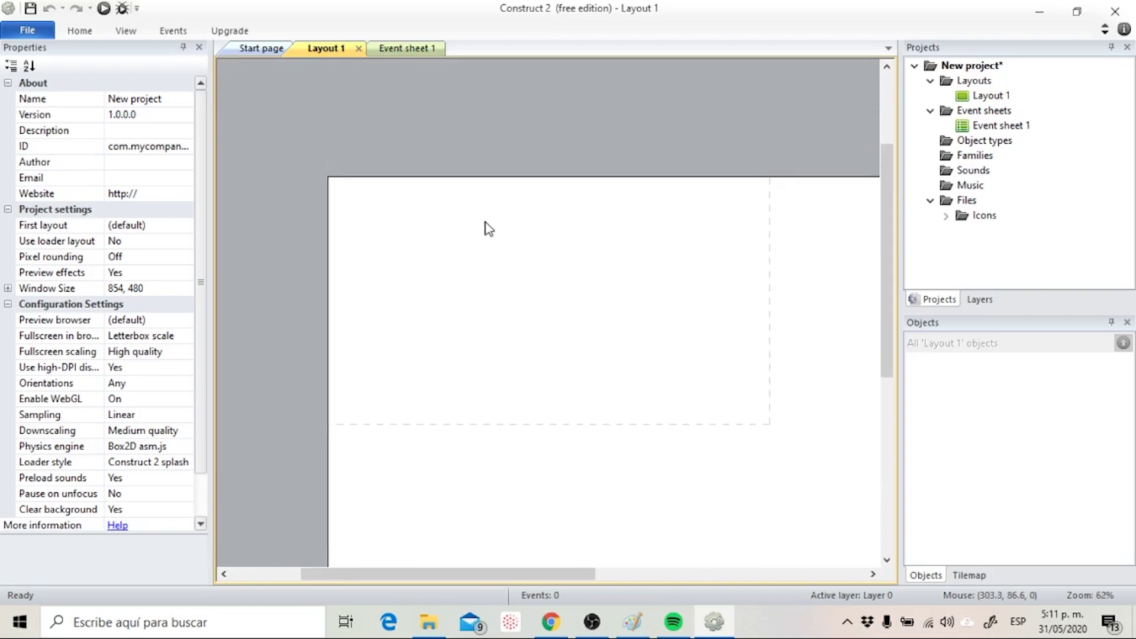
{"action": "scroll", "coordinate": [518, 305], "scroll_direction": "down", "scroll_amount": 2, "text": "ctrl"}
{"action": "scroll", "coordinate": [521, 310], "scroll_direction": "down", "scroll_amount": 2, "text": "ctrl"}
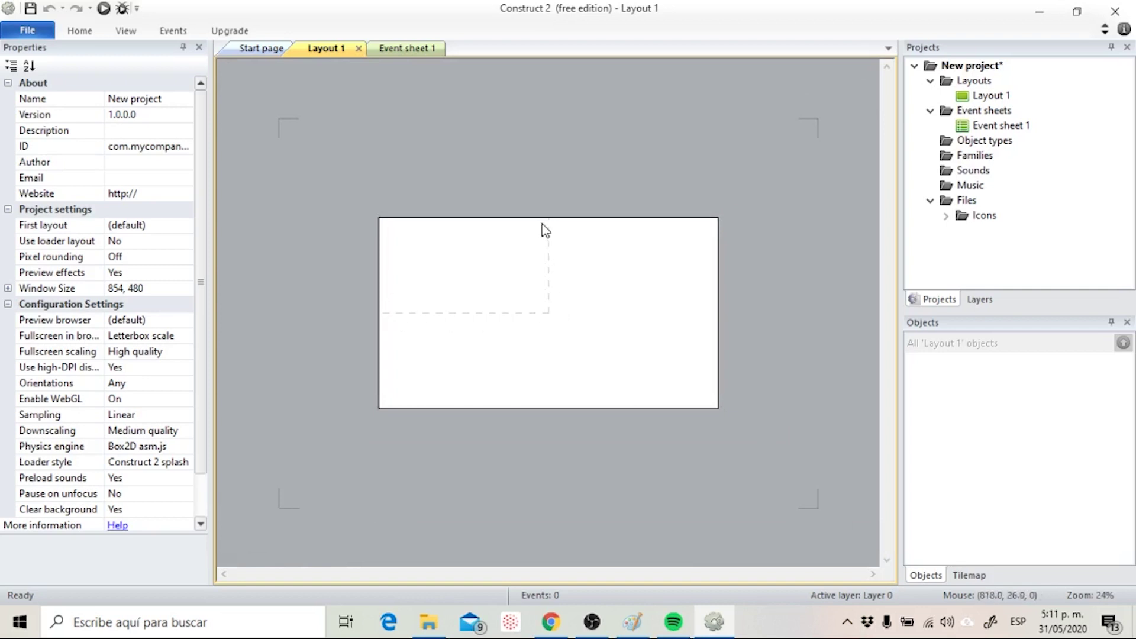
{"action": "scroll", "coordinate": [512, 295], "scroll_direction": "up", "scroll_amount": 3, "text": "ctrl"}
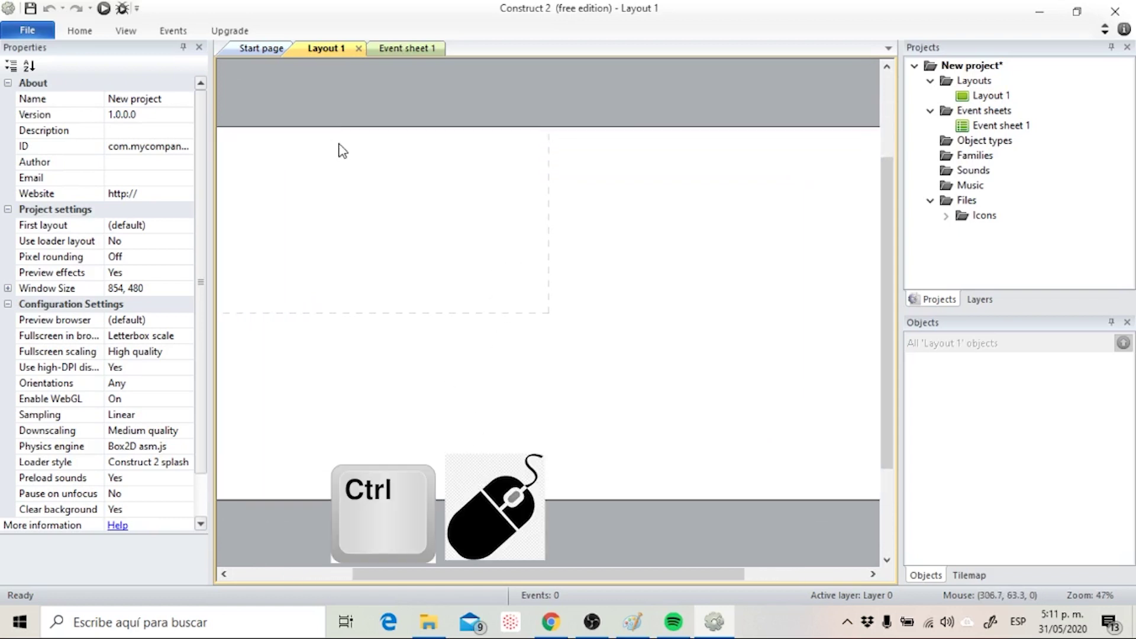
View Event sheet 1 and the start page, and return to Layout 1.
{"action": "left_click", "coordinate": [407, 46]}
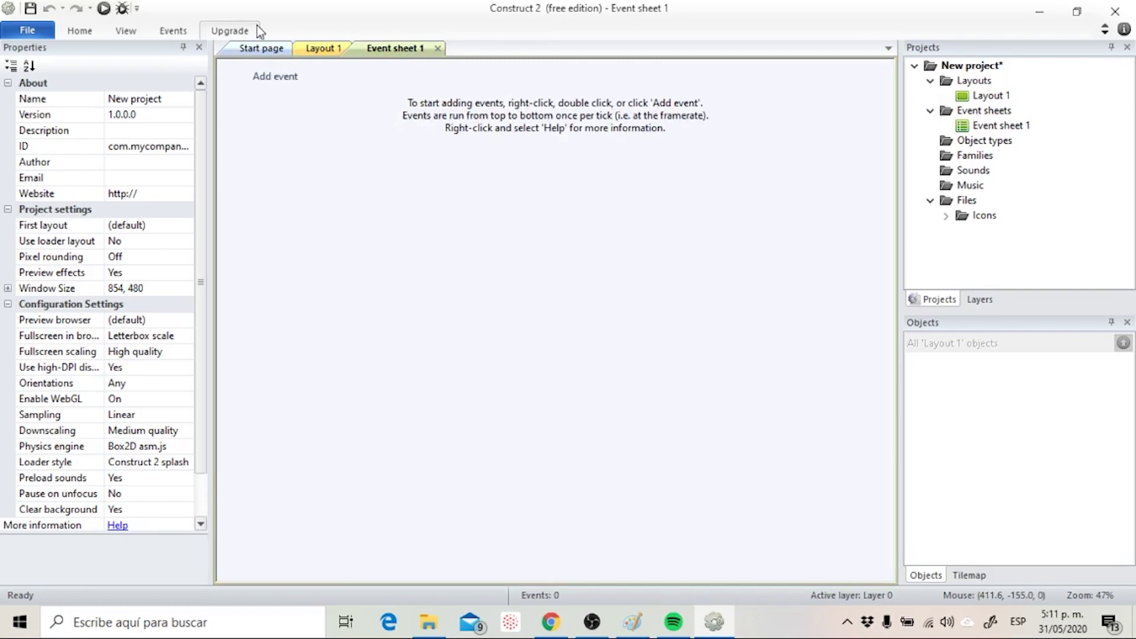
{"action": "left_click", "coordinate": [268, 50]}
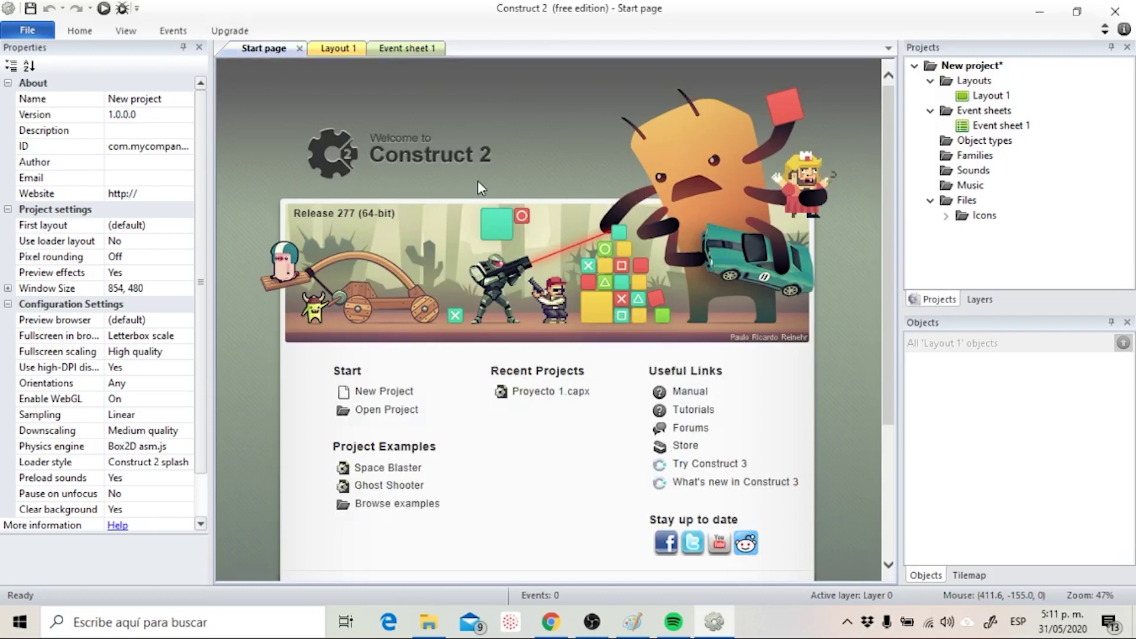
{"action": "left_click", "coordinate": [307, 47]}
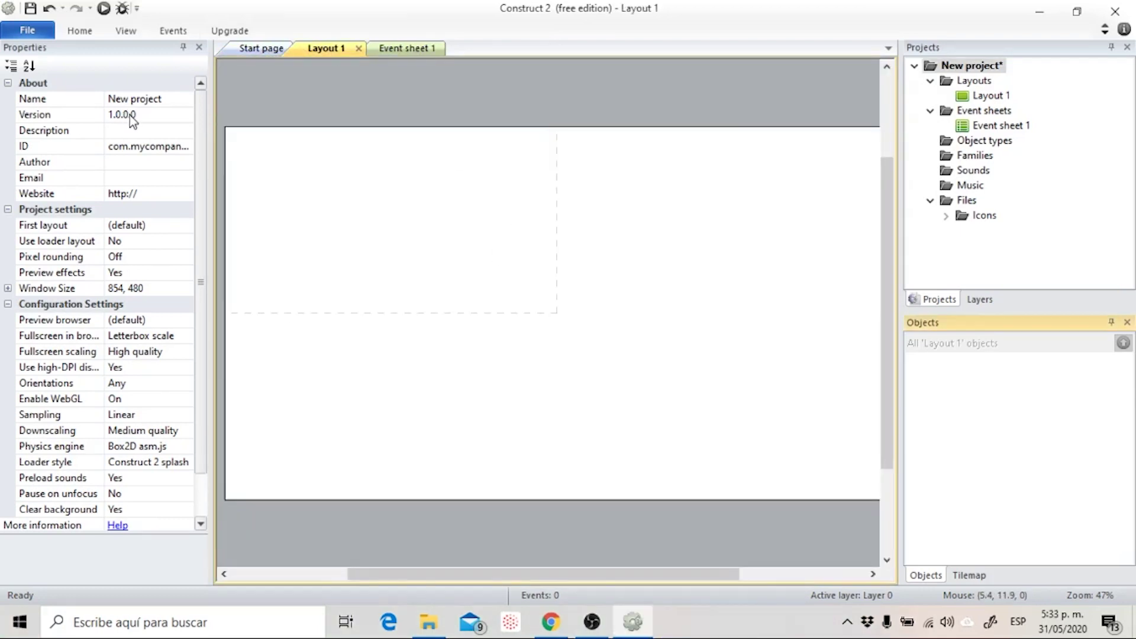
Rename the project as Juego 1 and set its preview browser to Chrome.
{"action": "left_click", "coordinate": [140, 99]}
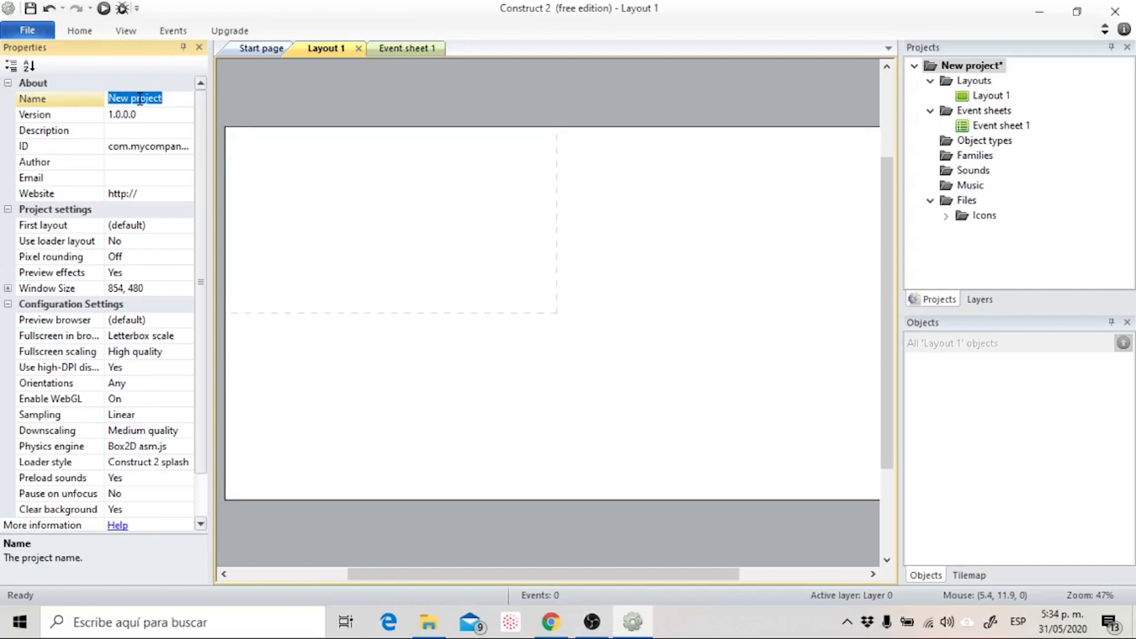
{"action": "type", "text": "Juego 1"}
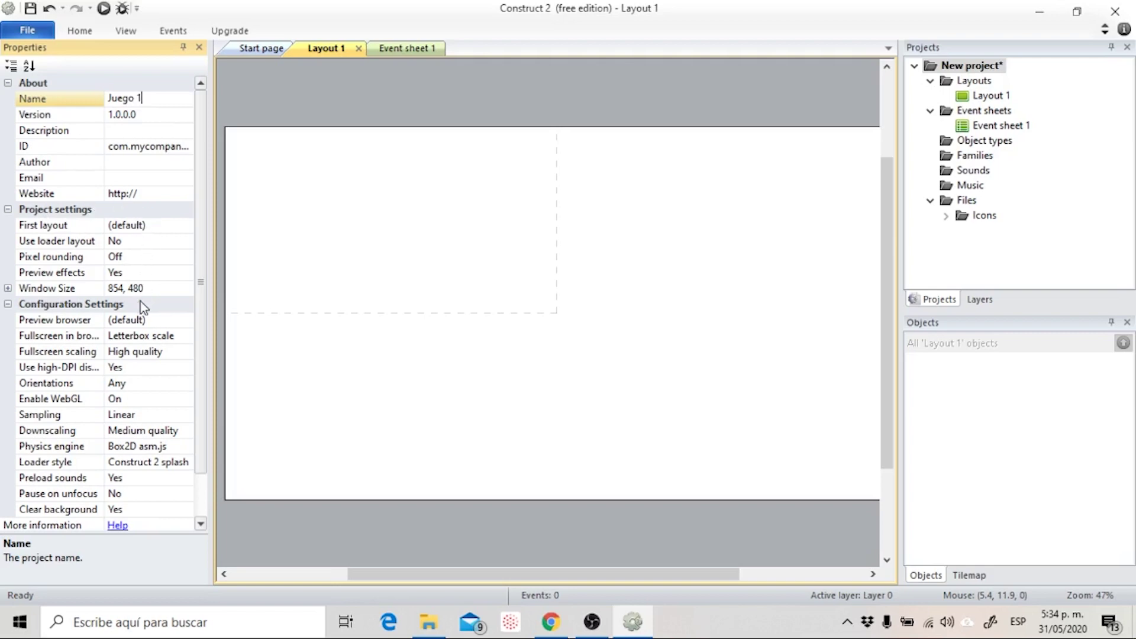
{"action": "left_click", "coordinate": [142, 322]}
{"action": "left_click", "coordinate": [185, 320]}
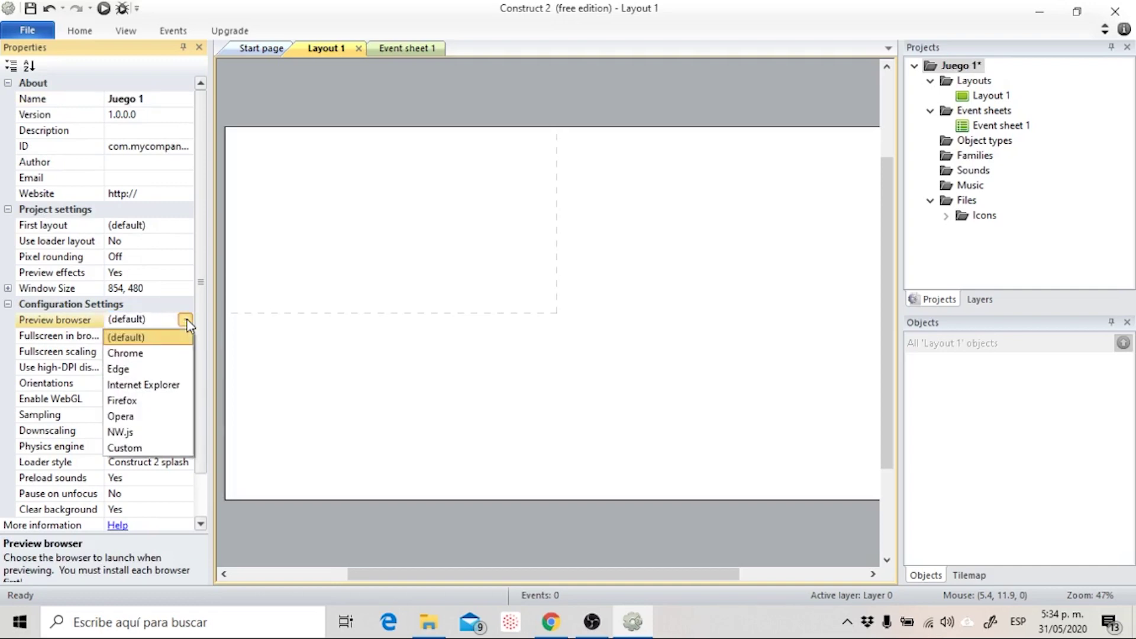
{"action": "left_click", "coordinate": [151, 355]}
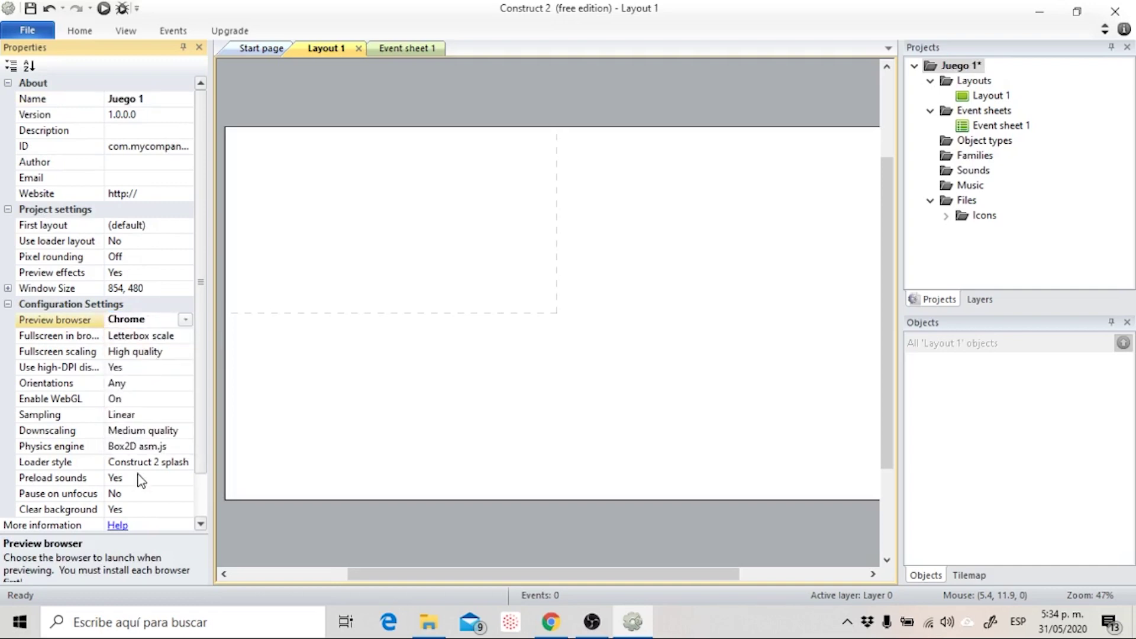
Show the properties of Layout 1.
{"action": "left_click", "coordinate": [397, 388]}
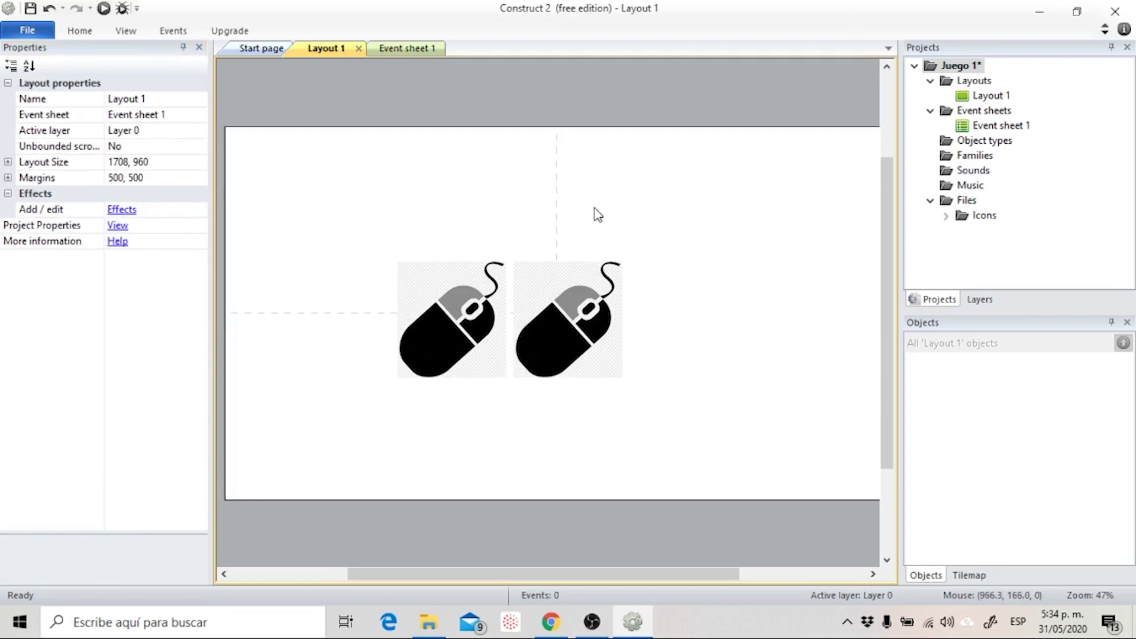
{"action": "left_click", "coordinate": [994, 97]}
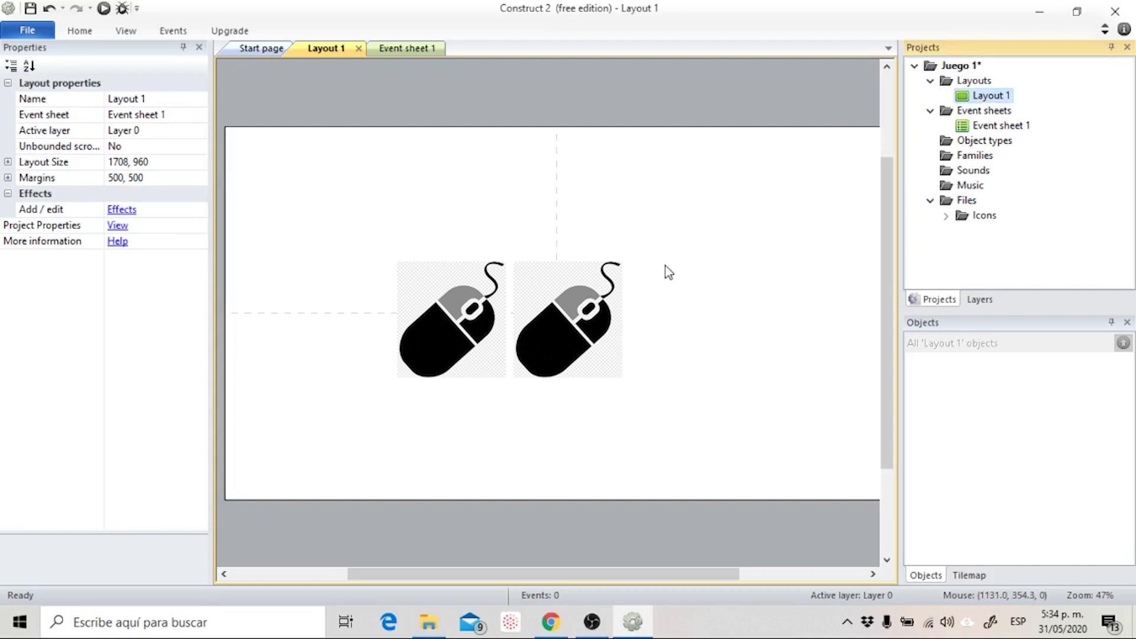
Insert a Tiled Background object into Layout 1 and fill its image with light blue (RGB 93, 186, 248).
{"action": "double_click", "coordinate": [639, 277]}
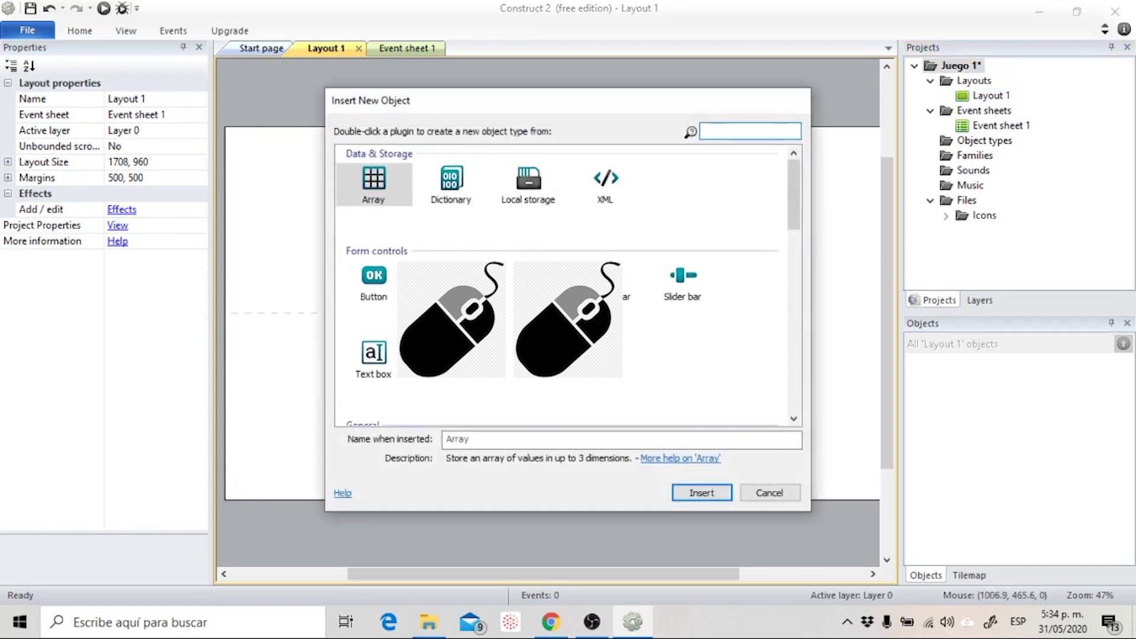
{"action": "left_click_drag", "start_coordinate": [787, 202], "coordinate": [790, 254]}
{"action": "left_click", "coordinate": [528, 372]}
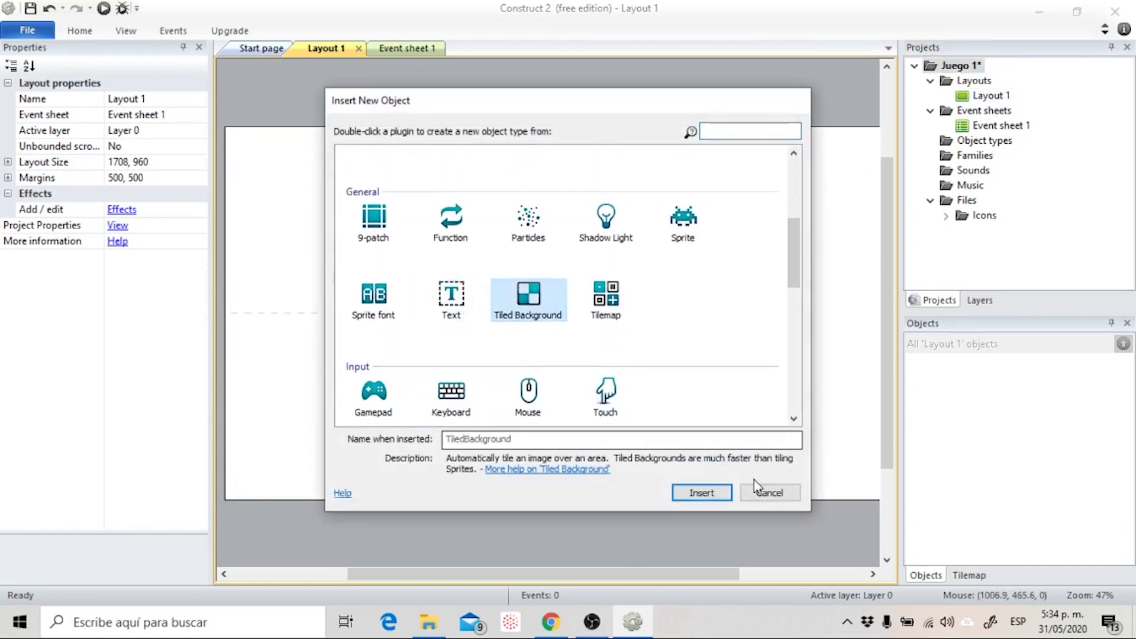
{"action": "left_click", "coordinate": [699, 492]}
{"action": "left_click", "coordinate": [464, 373]}
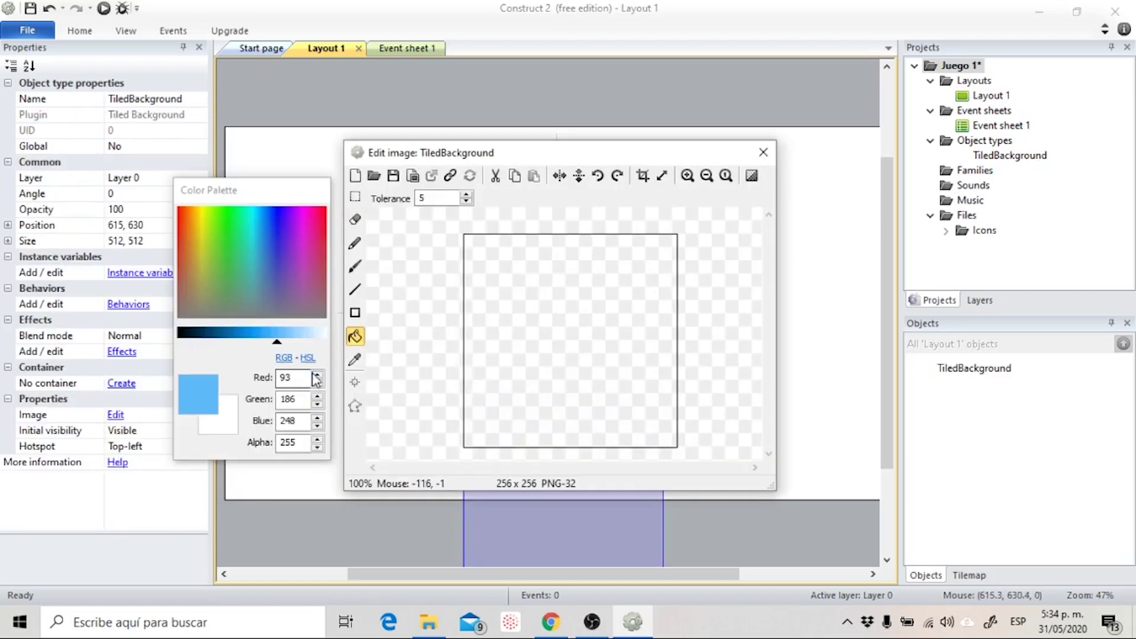
{"action": "left_click", "coordinate": [569, 342]}
Draw a large and a small white pixel-style cloud from overlapping rectangles on the blue image and close the image editor.
{"action": "left_click", "coordinate": [355, 313]}
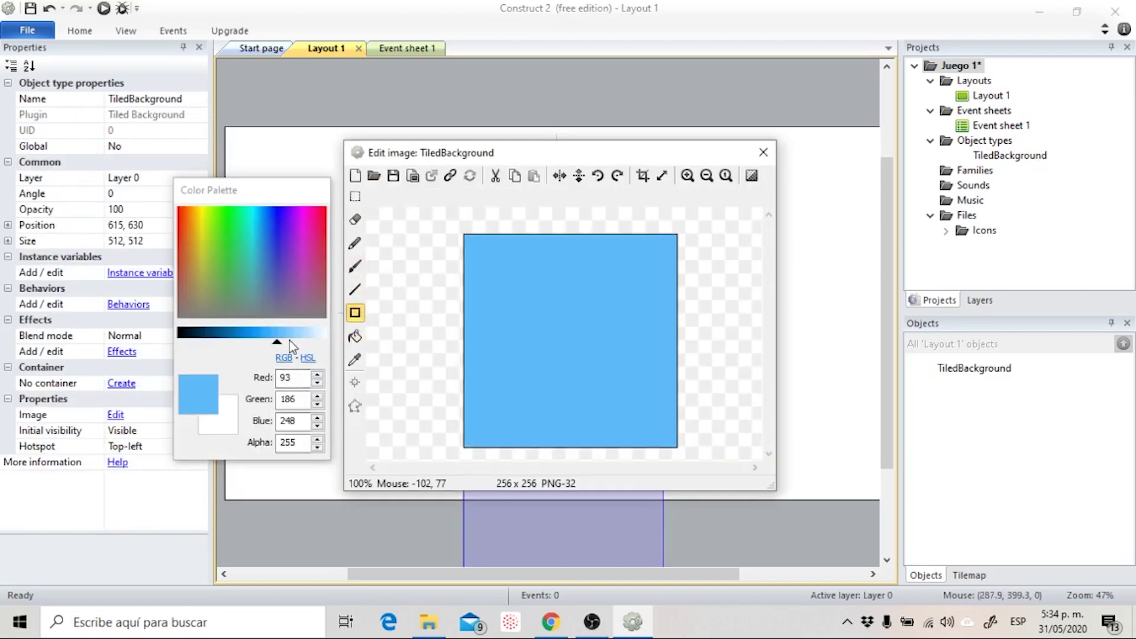
{"action": "left_click_drag", "start_coordinate": [290, 343], "coordinate": [326, 342]}
{"action": "mouse_move", "coordinate": [483, 270]}
{"action": "left_mouse_down"}
{"action": "mouse_move", "coordinate": [484, 310]}
{"action": "mouse_move", "coordinate": [611, 315]}
{"action": "mouse_move", "coordinate": [570, 322]}
{"action": "mouse_move", "coordinate": [598, 325]}
{"action": "left_mouse_up"}
{"action": "mouse_move", "coordinate": [513, 248]}
{"action": "left_mouse_down"}
{"action": "mouse_move", "coordinate": [535, 317]}
{"action": "mouse_move", "coordinate": [587, 332]}
{"action": "mouse_move", "coordinate": [672, 404]}
{"action": "left_mouse_up"}
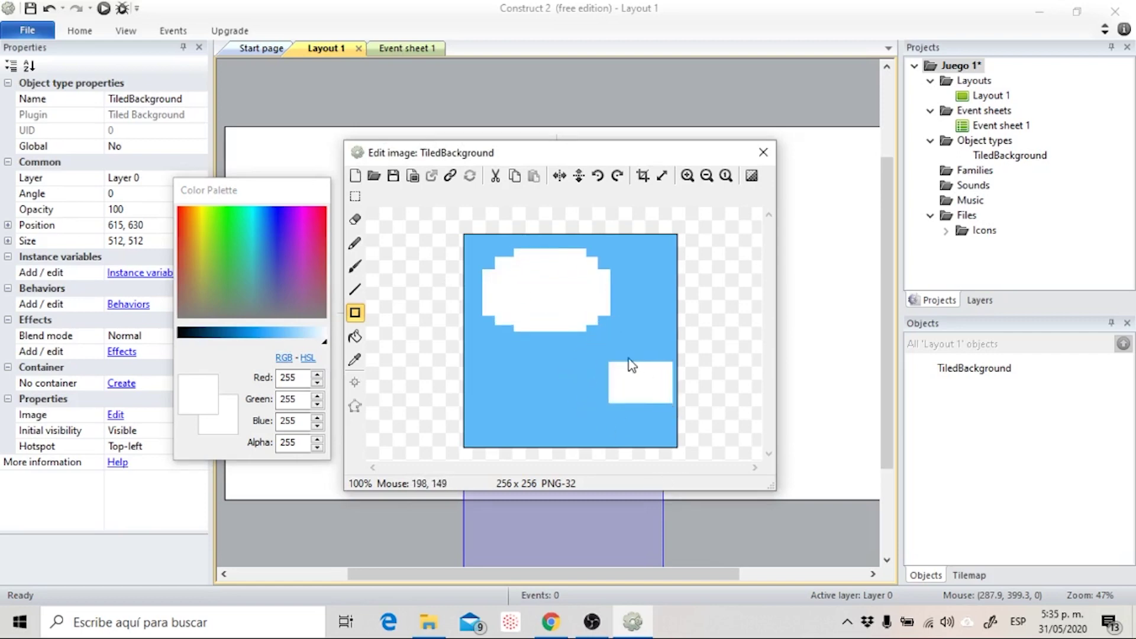
{"action": "left_click_drag", "start_coordinate": [624, 354], "coordinate": [660, 412]}
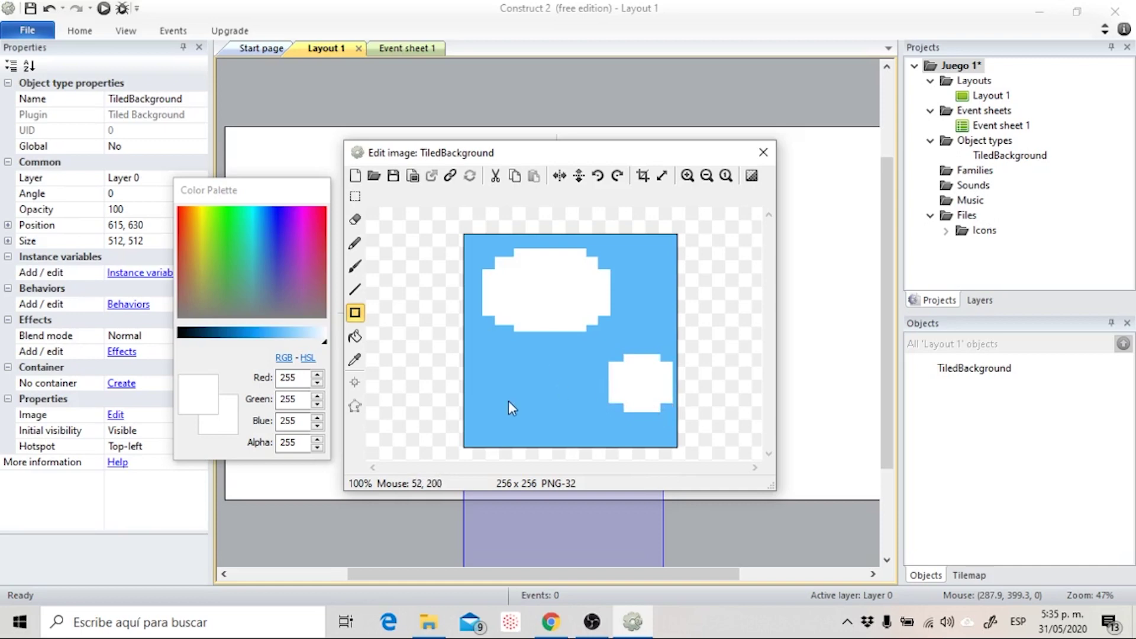
{"action": "left_click", "coordinate": [763, 152]}
Move the tiled background to the layout's upper-left corner and stretch it over the whole layout, to about 1704 x 955.
{"action": "left_click_drag", "start_coordinate": [554, 401], "coordinate": [357, 172]}
{"action": "left_click_drag", "start_coordinate": [433, 228], "coordinate": [809, 236]}
{"action": "left_click_drag", "start_coordinate": [544, 578], "coordinate": [578, 577]}
{"action": "left_click_drag", "start_coordinate": [754, 229], "coordinate": [841, 230]}
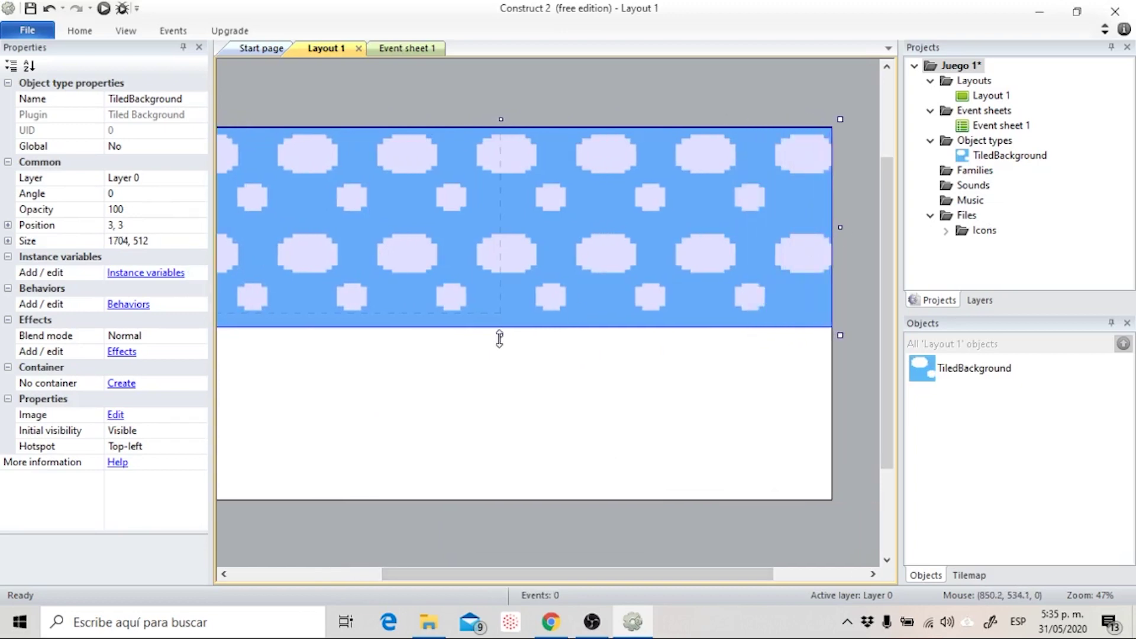
{"action": "left_click_drag", "start_coordinate": [500, 338], "coordinate": [487, 504]}
{"action": "left_click", "coordinate": [603, 541]}
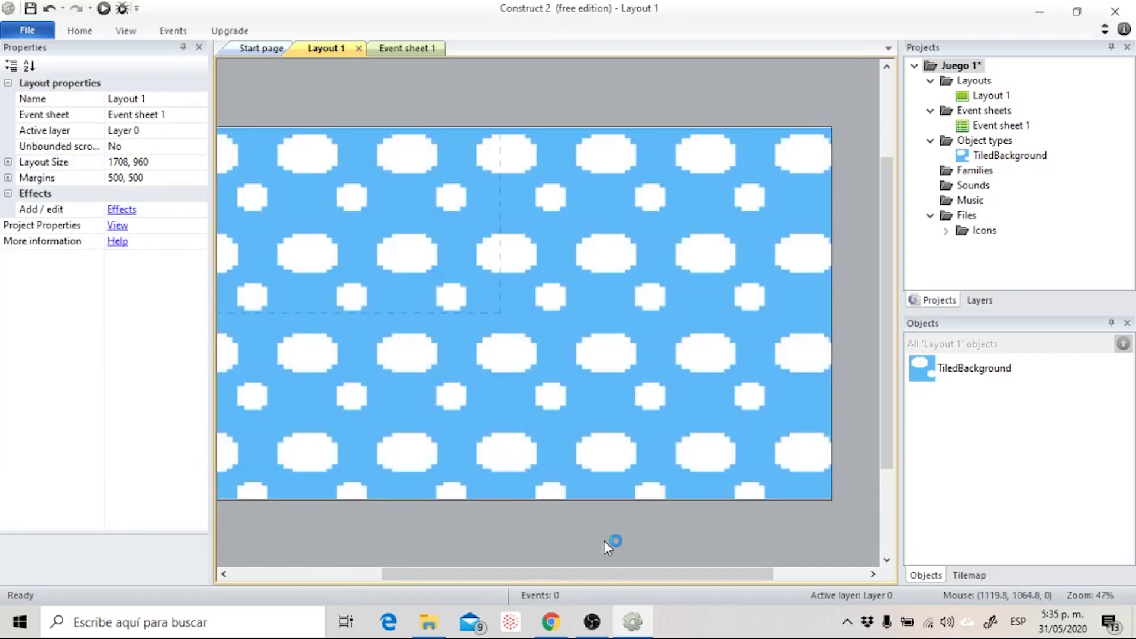
{"action": "left_click", "coordinate": [606, 325]}
{"action": "left_click", "coordinate": [580, 540]}
{"action": "left_click_drag", "start_coordinate": [599, 574], "coordinate": [573, 574]}
{"action": "left_click", "coordinate": [631, 359]}
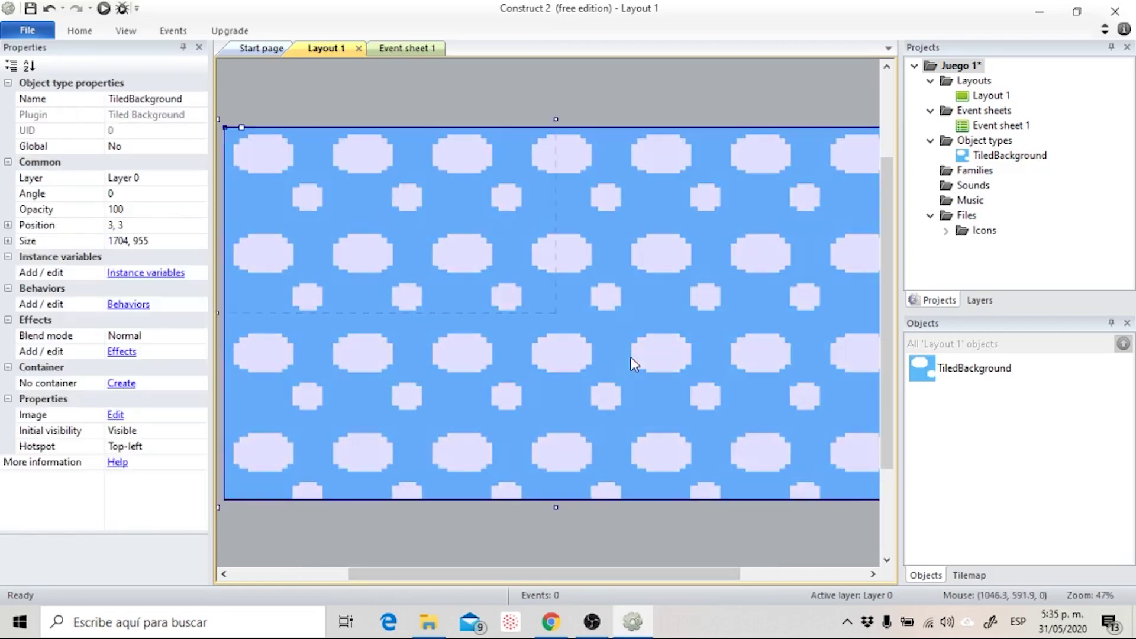
{"action": "double_click", "coordinate": [630, 357]}
{"action": "key", "text": "Escape"}
{"action": "left_click", "coordinate": [582, 561]}
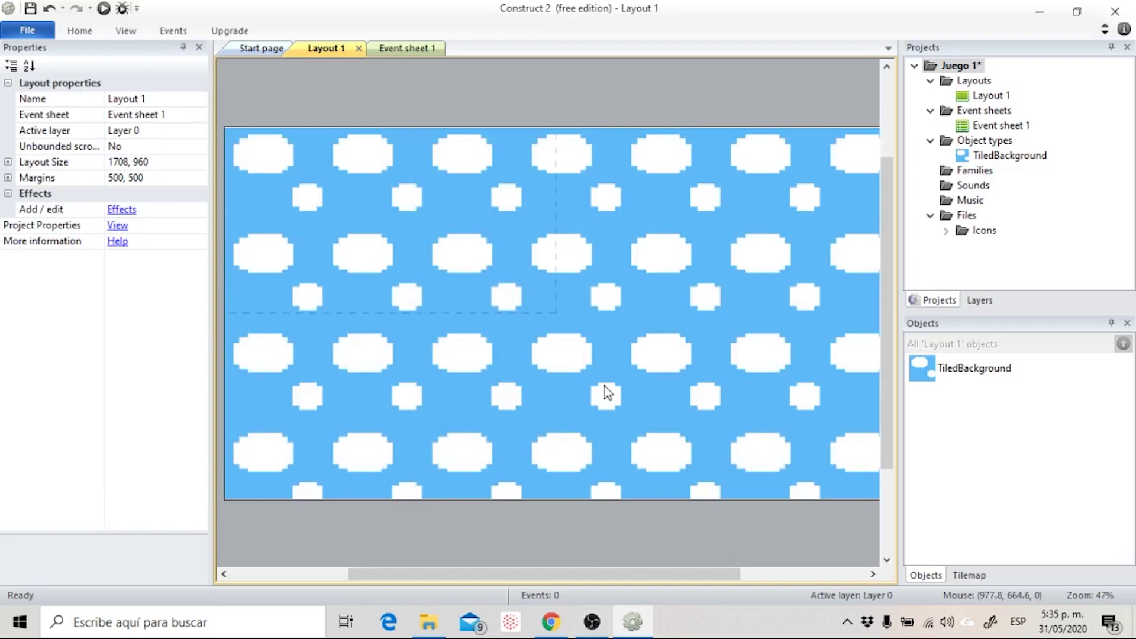
Insert a Sprite object for the ground and place it on Layout 1.
{"action": "double_click", "coordinate": [591, 562]}
{"action": "left_click_drag", "start_coordinate": [793, 201], "coordinate": [790, 222]}
{"action": "left_click", "coordinate": [682, 361]}
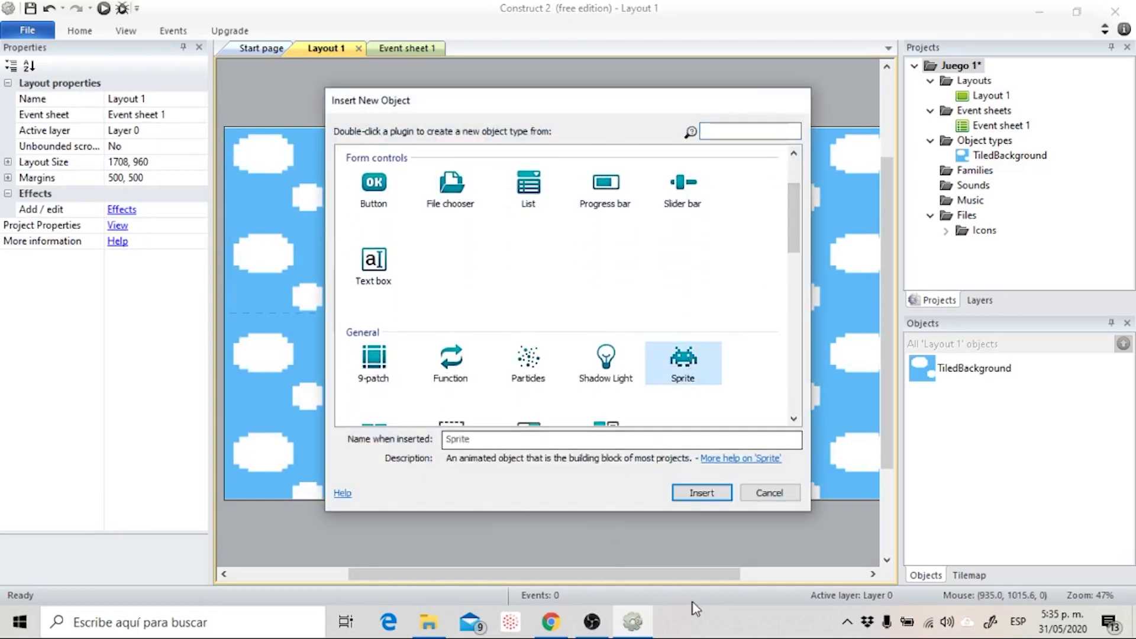
{"action": "left_click", "coordinate": [702, 492]}
{"action": "left_click", "coordinate": [423, 352]}
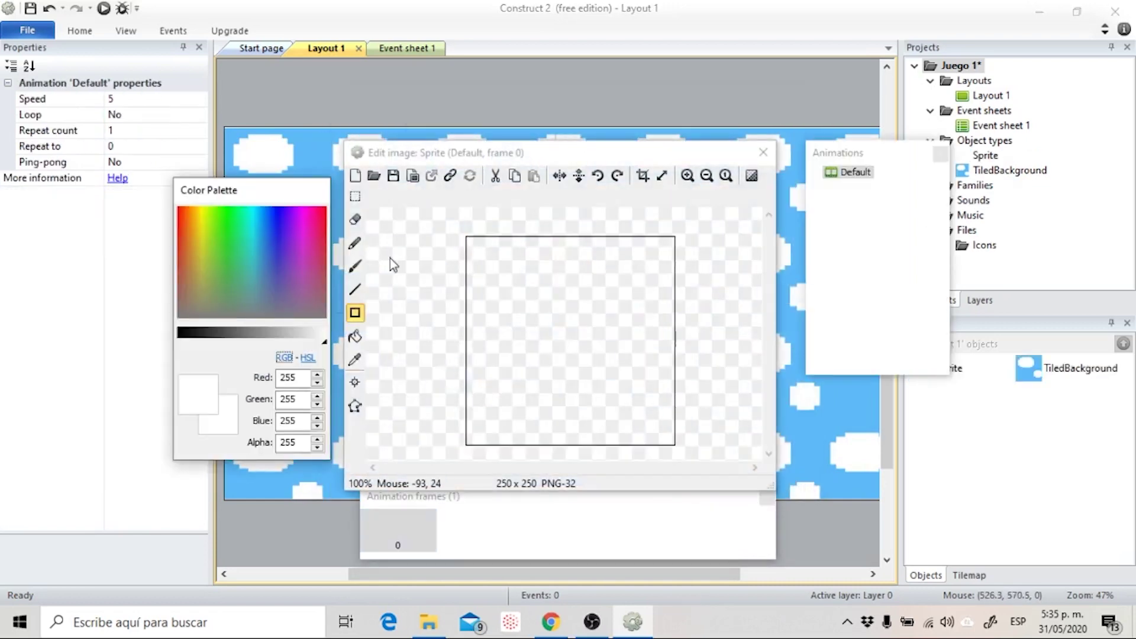
Fill the whole sprite image with brown (RGB 130, 95, 43).
{"action": "left_click_drag", "start_coordinate": [190, 284], "coordinate": [192, 264]}
{"action": "left_click_drag", "start_coordinate": [252, 341], "coordinate": [228, 342]}
{"action": "left_click", "coordinate": [355, 336]}
{"action": "left_click", "coordinate": [613, 337]}
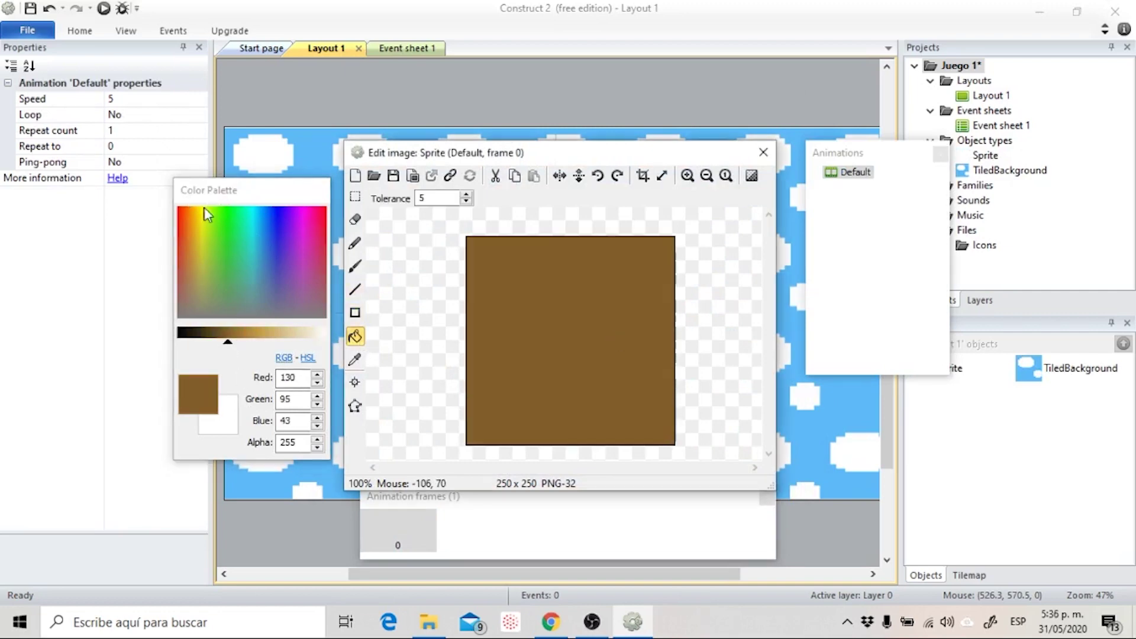
Draw a bright green (RGB 10, 244, 36) grass band with an uneven lower edge across the sprite's top and close the image editor.
{"action": "left_click", "coordinate": [355, 313]}
{"action": "left_click", "coordinate": [236, 206]}
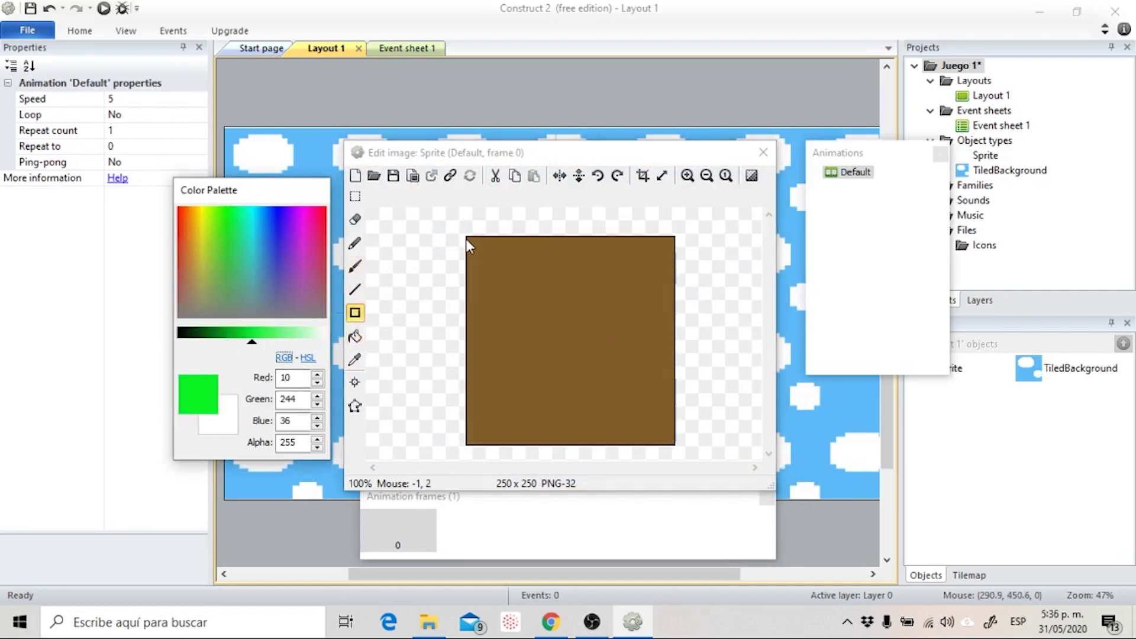
{"action": "left_click_drag", "start_coordinate": [469, 243], "coordinate": [685, 325]}
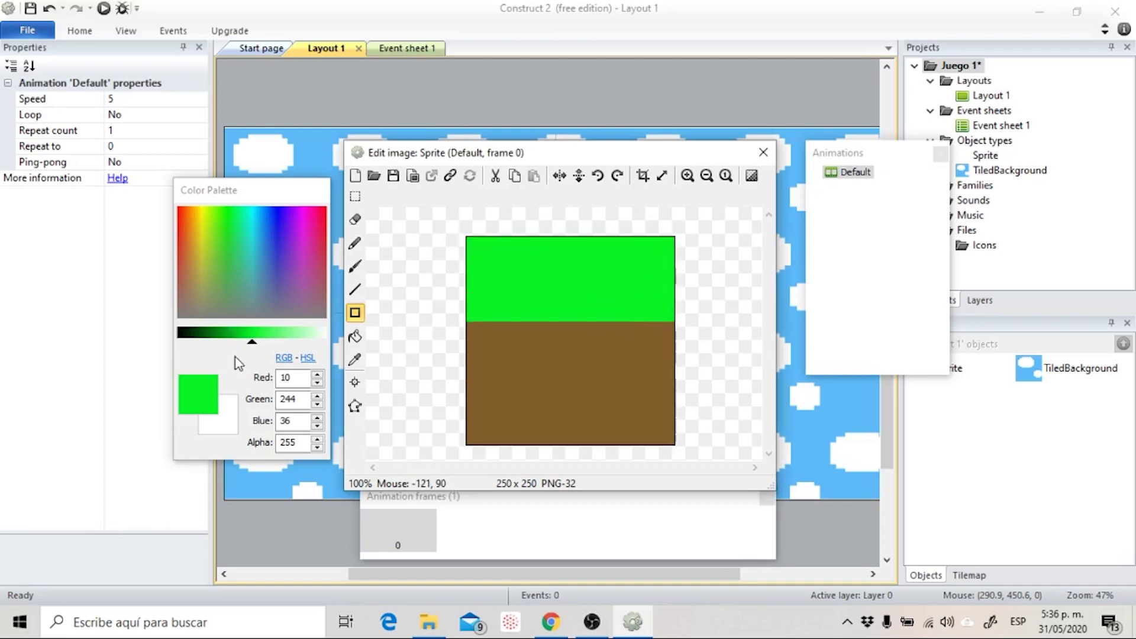
{"action": "mouse_move", "coordinate": [490, 322]}
{"action": "left_mouse_down"}
{"action": "mouse_move", "coordinate": [517, 340]}
{"action": "mouse_move", "coordinate": [680, 342]}
{"action": "left_mouse_up"}
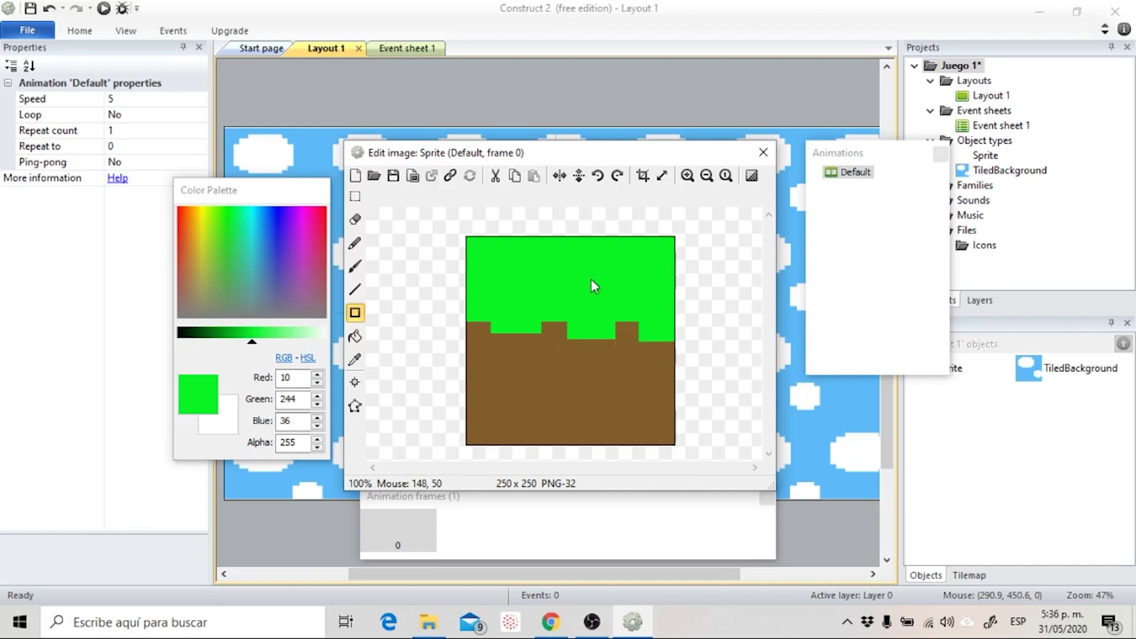
{"action": "left_click", "coordinate": [764, 153]}
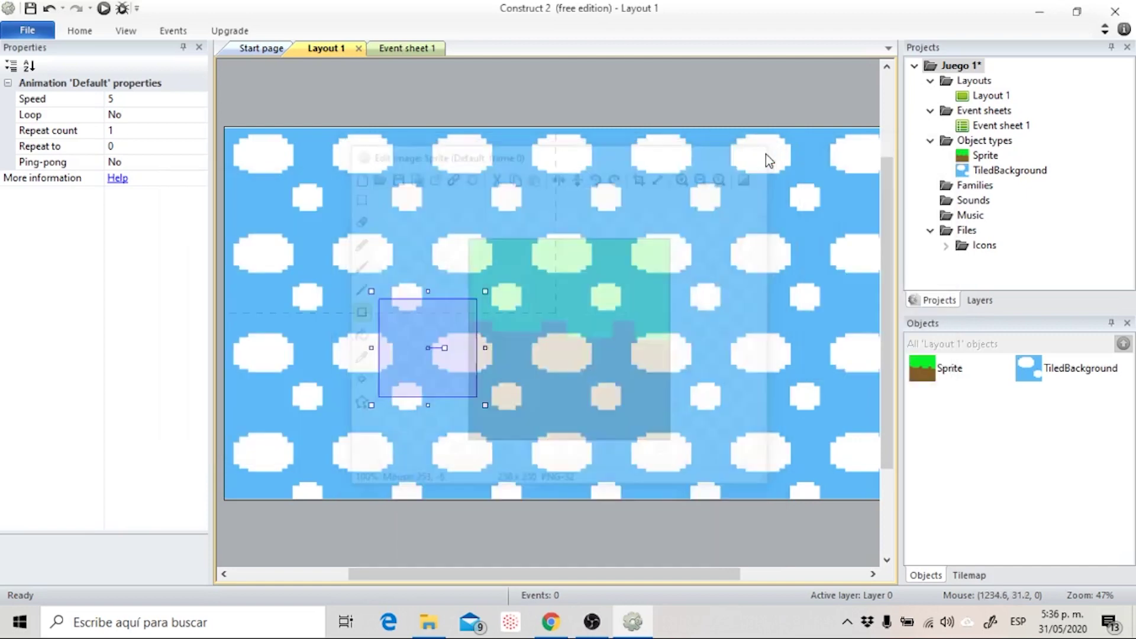
Move the ground sprite to the layout's lower-left corner and enlarge it to about 348 x 406.
{"action": "left_click_drag", "start_coordinate": [442, 370], "coordinate": [274, 509]}
{"action": "left_click_drag", "start_coordinate": [331, 418], "coordinate": [554, 435]}
{"action": "left_click_drag", "start_coordinate": [578, 438], "coordinate": [371, 447]}
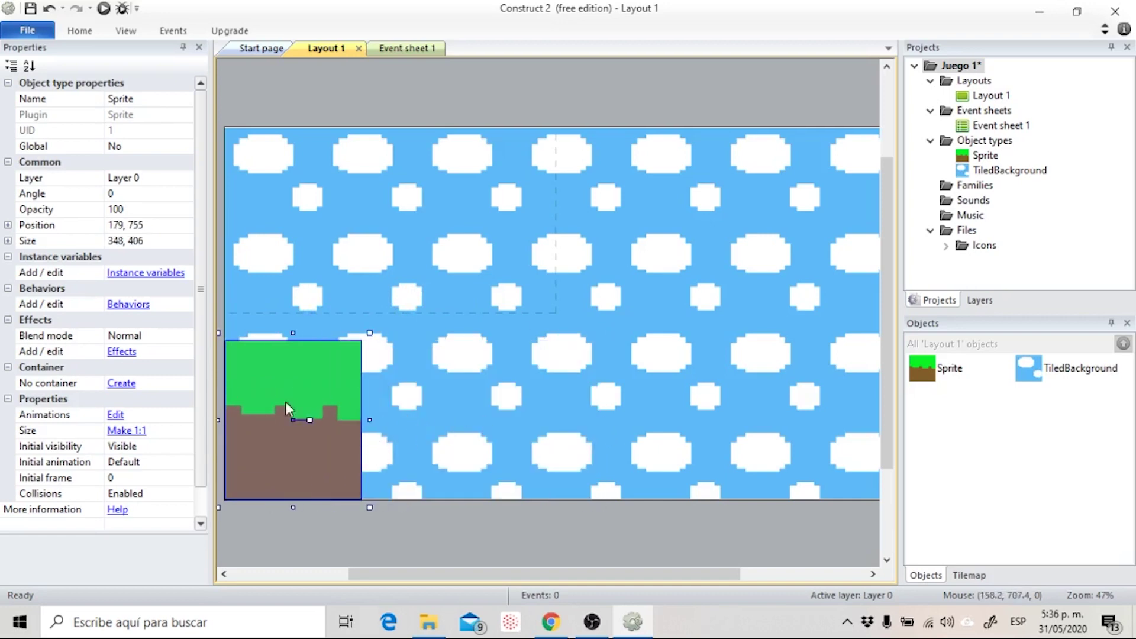
Duplicate the ground block twice along the layout's lower edge and undo the enlargement of the third block.
{"action": "left_click_drag", "start_coordinate": [287, 408], "coordinate": [600, 377], "text": "ctrl"}
{"action": "left_click_drag", "start_coordinate": [639, 421], "coordinate": [697, 425]}
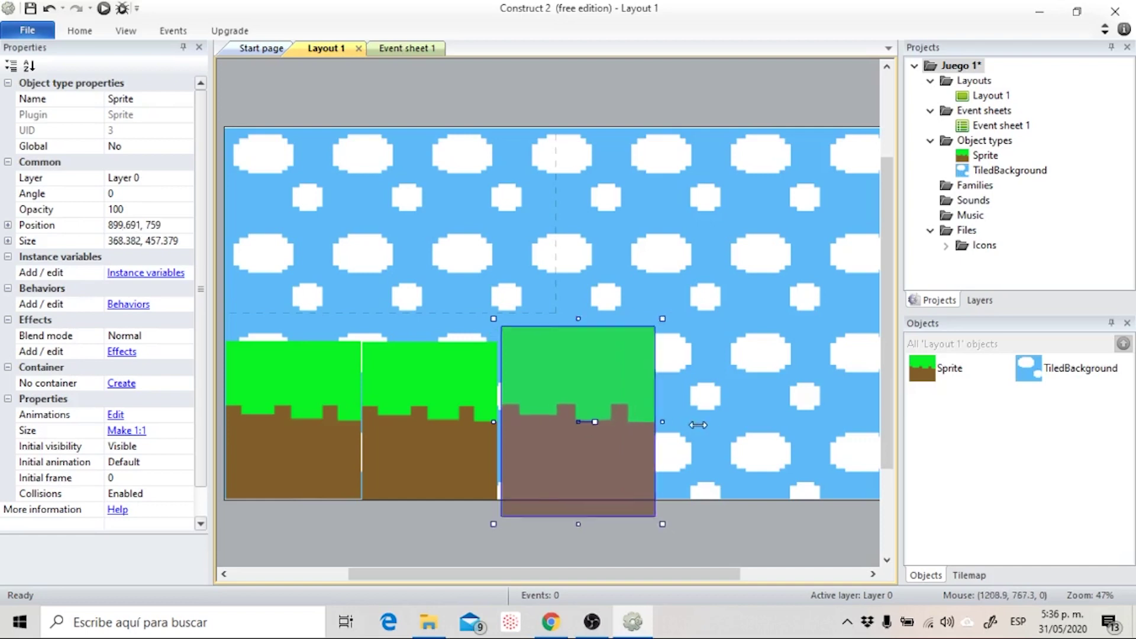
{"action": "key", "text": "ctrl+z"}
{"action": "key", "text": "ctrl+z"}
{"action": "key", "text": "ctrl+z"}
Shift the second and third ground blocks to close the gaps and fit the third block to the layout's lower edge at 320 x 400.
{"action": "left_click", "coordinate": [400, 416]}
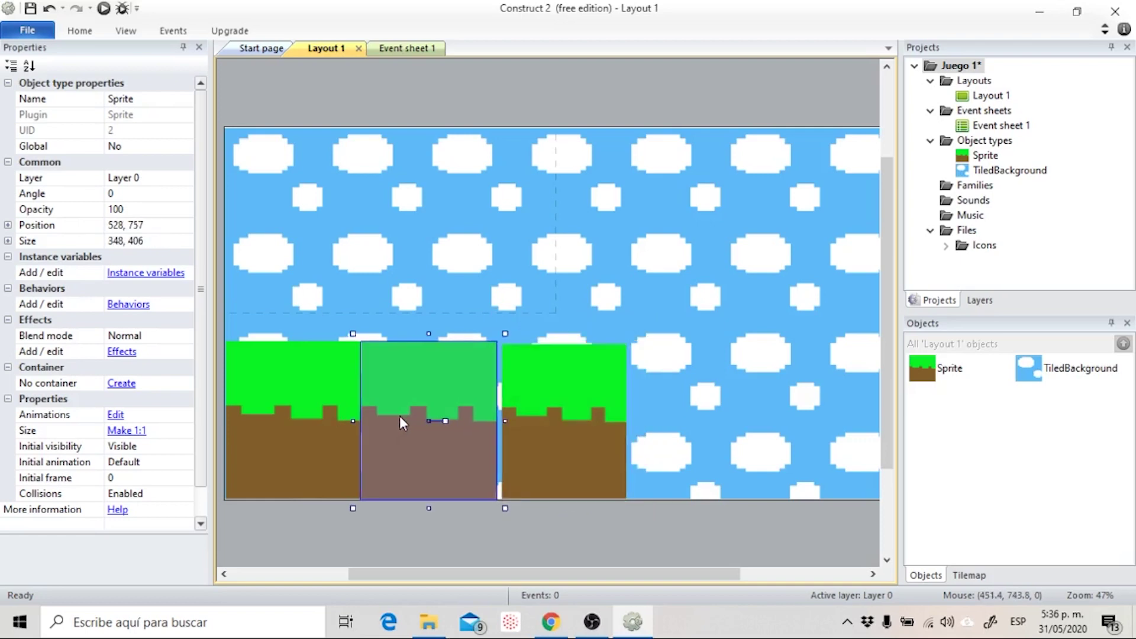
{"action": "left_click_drag", "start_coordinate": [399, 417], "coordinate": [392, 416]}
{"action": "left_click", "coordinate": [348, 438]}
{"action": "left_click_drag", "start_coordinate": [561, 449], "coordinate": [548, 456]}
{"action": "left_click_drag", "start_coordinate": [552, 502], "coordinate": [542, 499]}
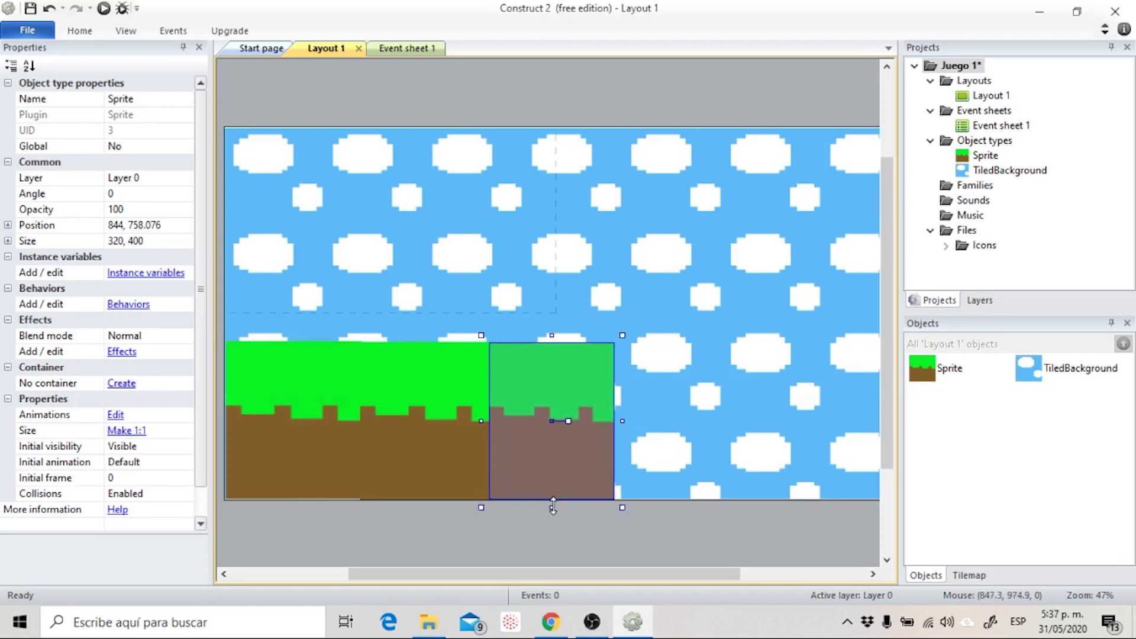
{"action": "left_click", "coordinate": [629, 558]}
Copy the third ground block to the layout's far right end, leaving a gap, and widen the copy to about 453 x 400.
{"action": "left_click", "coordinate": [540, 406]}
{"action": "left_click_drag", "start_coordinate": [582, 466], "coordinate": [796, 379], "text": "ctrl"}
{"action": "left_click_drag", "start_coordinate": [519, 572], "coordinate": [582, 573]}
{"action": "left_click_drag", "start_coordinate": [740, 422], "coordinate": [792, 422]}
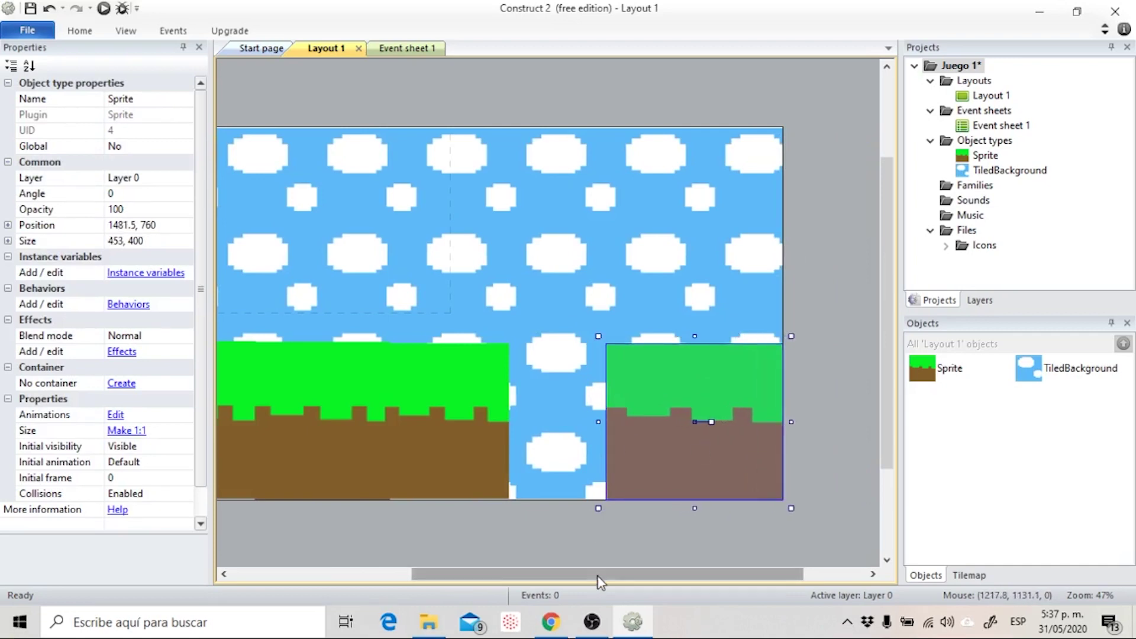
Add the Solid behavior to the ground sprite, starting from the first block.
{"action": "left_click_drag", "start_coordinate": [598, 574], "coordinate": [505, 574]}
{"action": "left_click", "coordinate": [342, 393]}
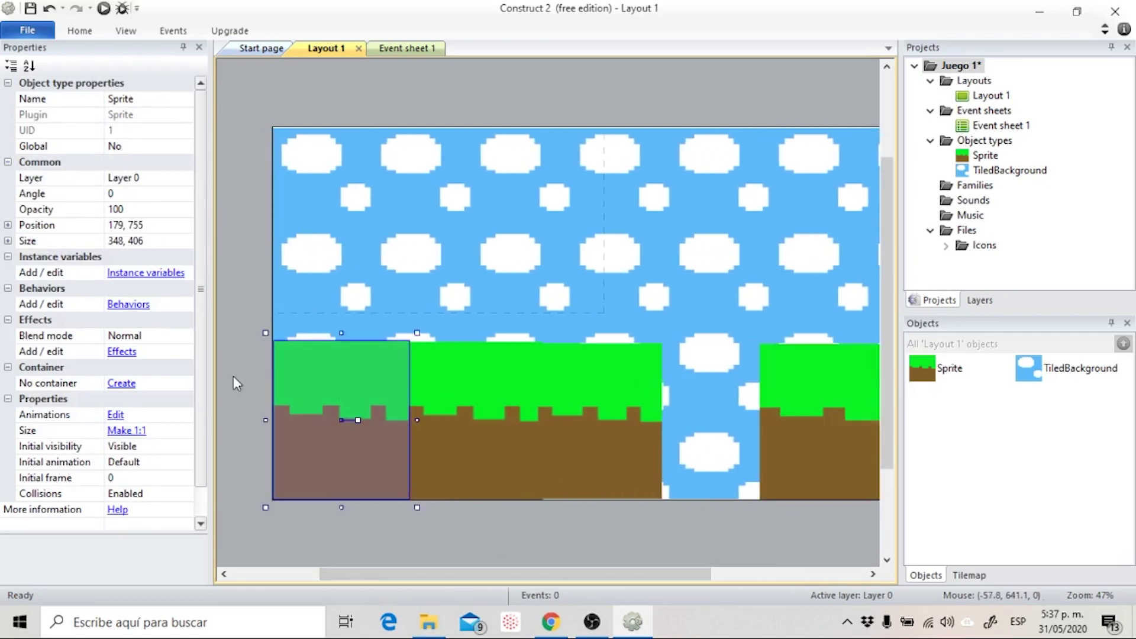
{"action": "left_click", "coordinate": [115, 304]}
{"action": "left_click", "coordinate": [449, 223]}
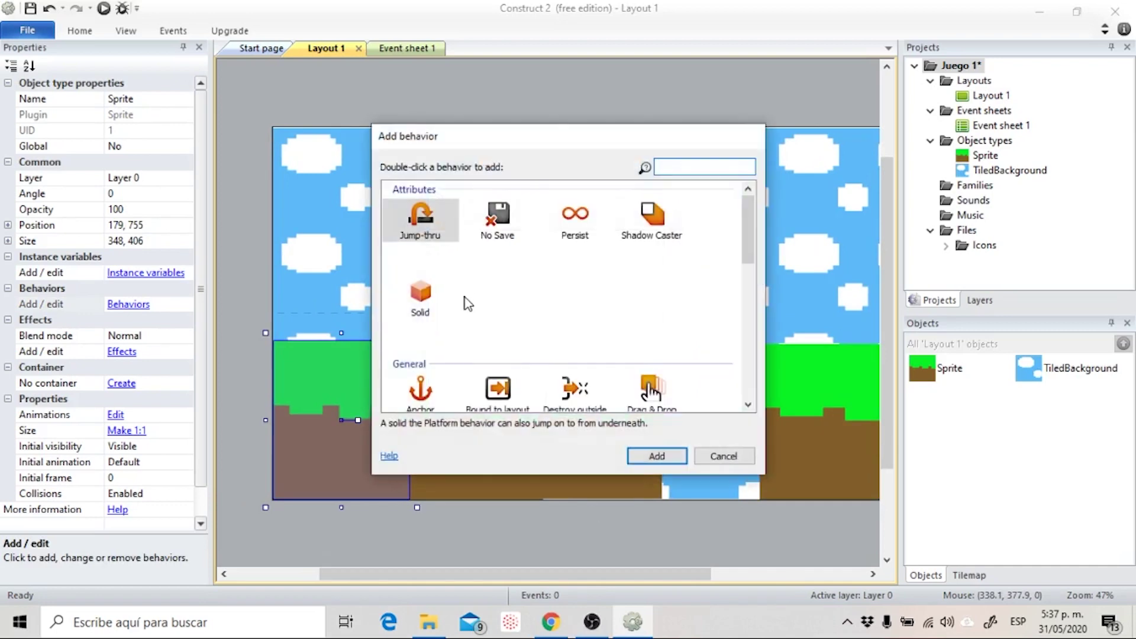
{"action": "left_click", "coordinate": [421, 295]}
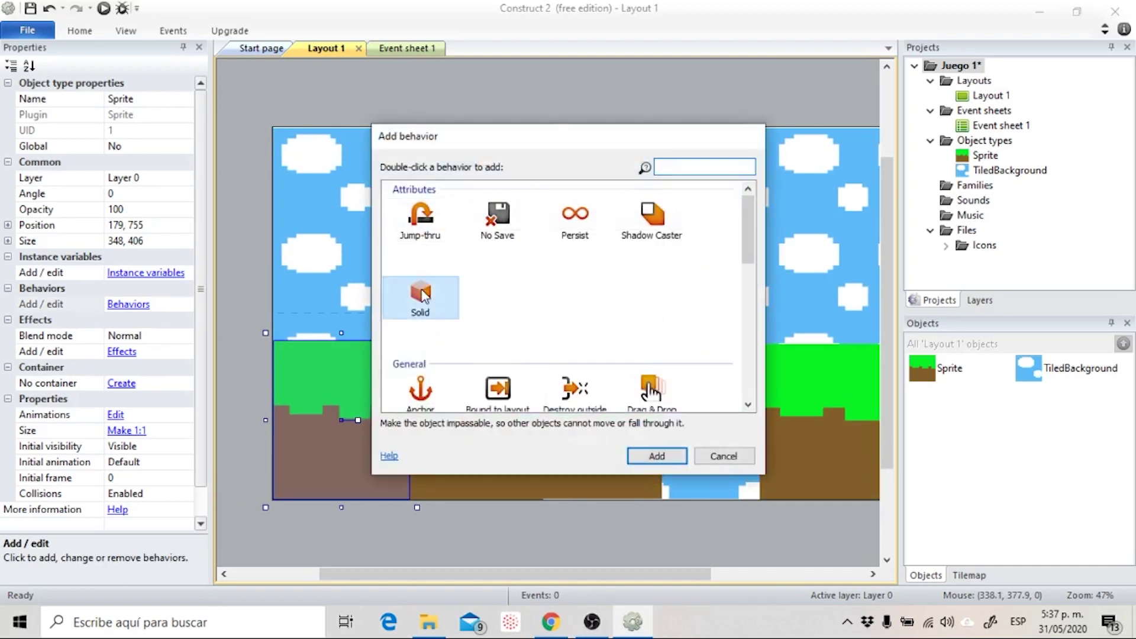
{"action": "left_click", "coordinate": [657, 456]}
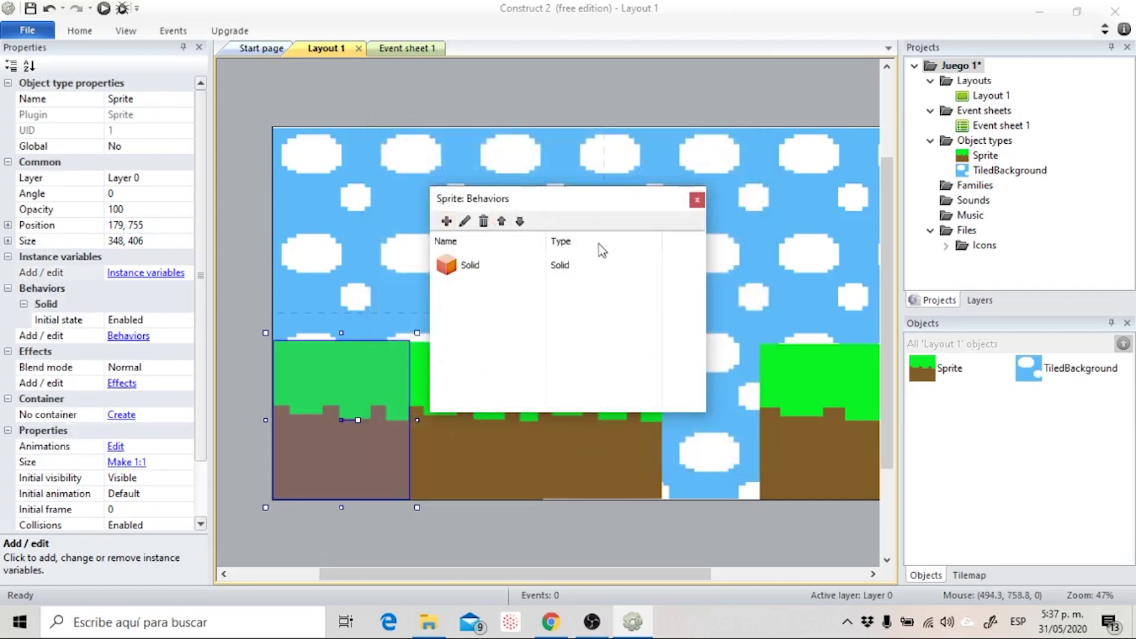
{"action": "left_click", "coordinate": [697, 200]}
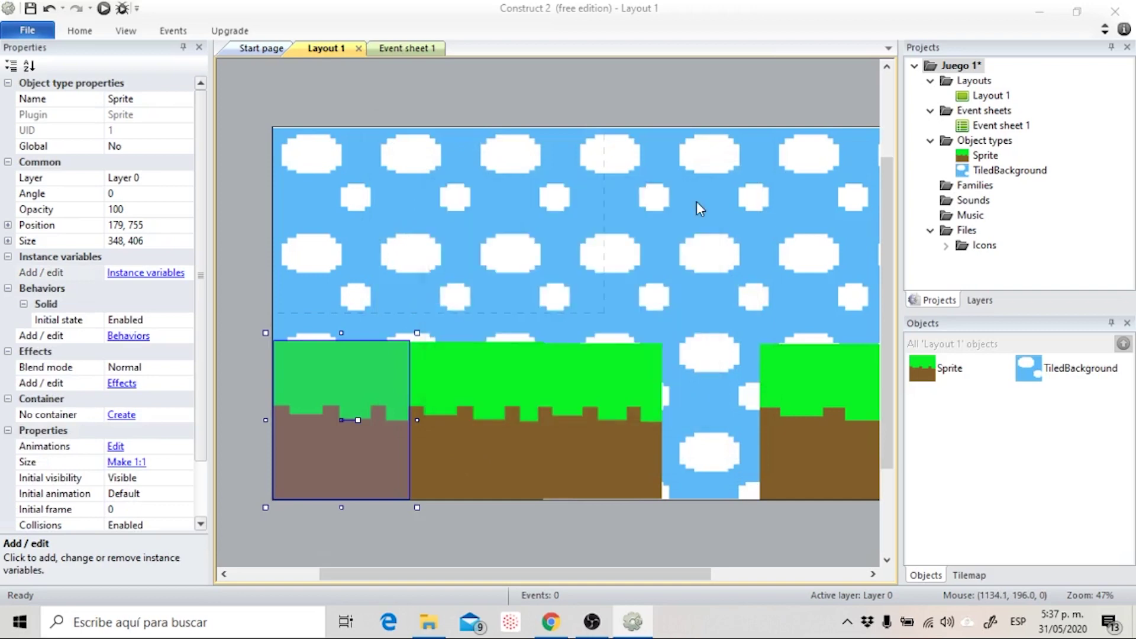
Check the behaviors assigned to the second ground block and deselect it.
{"action": "left_click_drag", "start_coordinate": [403, 482], "coordinate": [537, 483], "text": "ctrl"}
{"action": "left_click", "coordinate": [128, 335]}
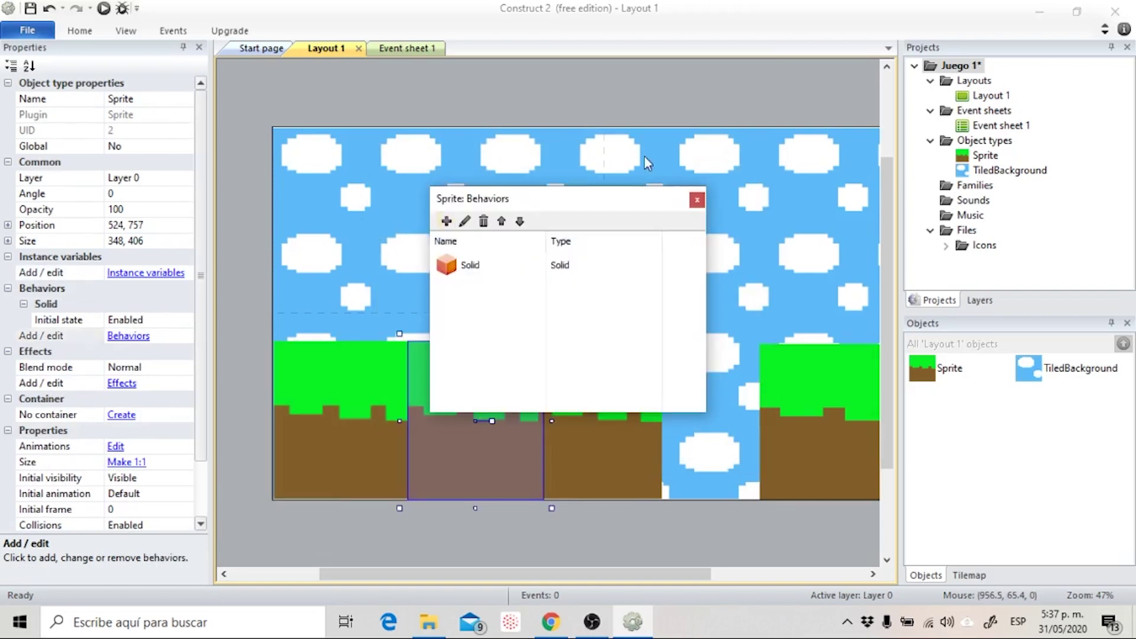
{"action": "left_click", "coordinate": [697, 200]}
{"action": "left_click", "coordinate": [600, 550]}
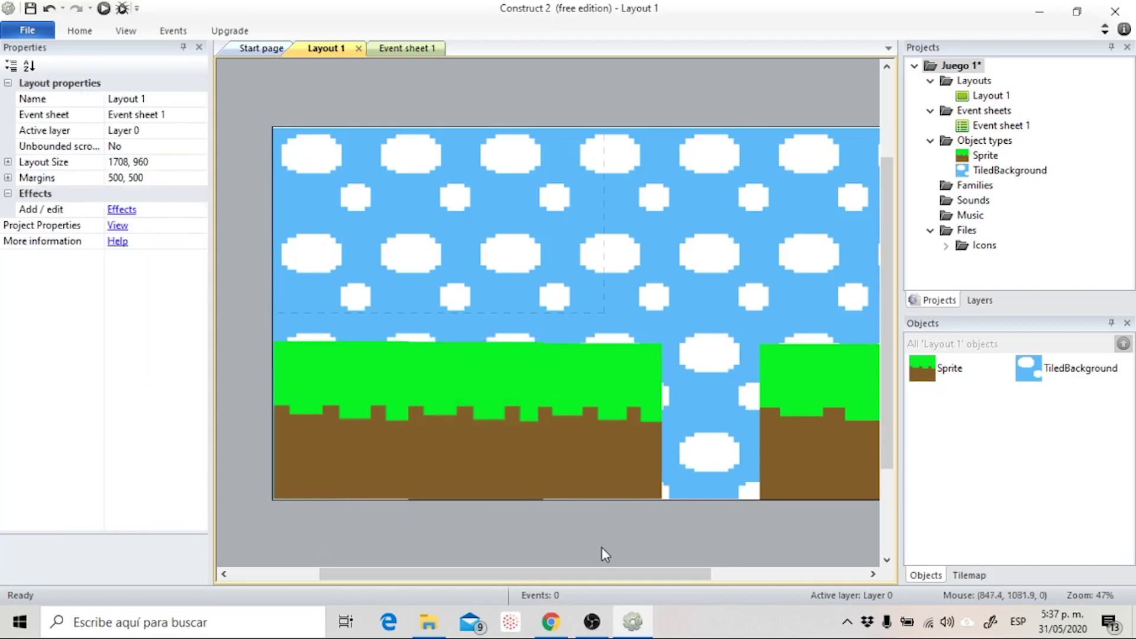
Insert a second Sprite object and place it in the sky above the first ground blocks.
{"action": "double_click", "coordinate": [255, 227]}
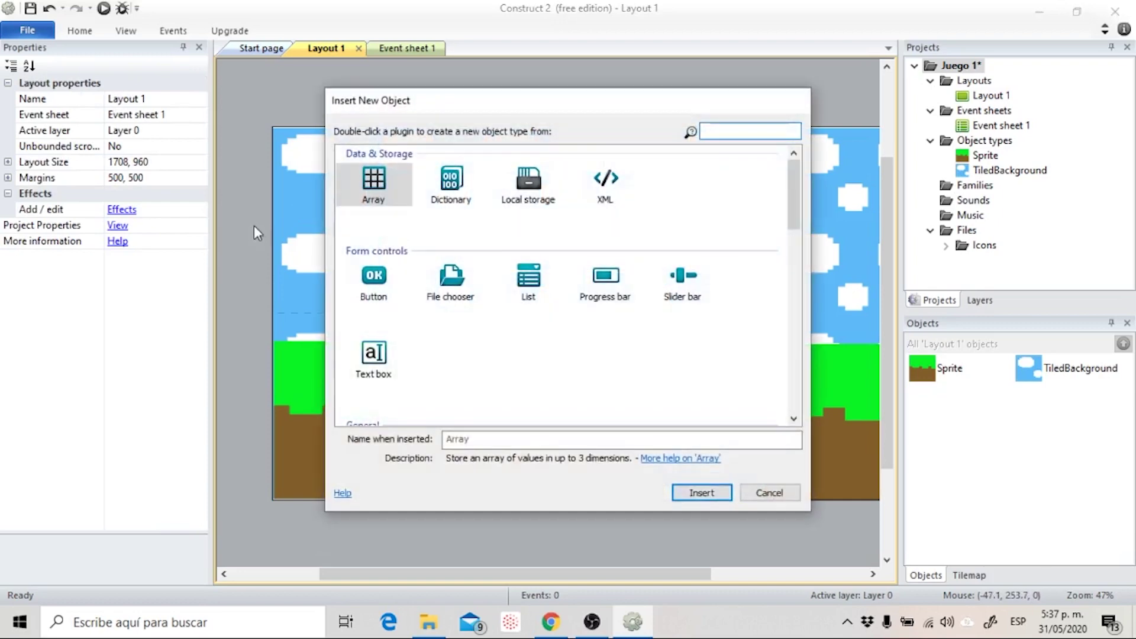
{"action": "left_click_drag", "start_coordinate": [793, 221], "coordinate": [794, 251]}
{"action": "left_click", "coordinate": [683, 312]}
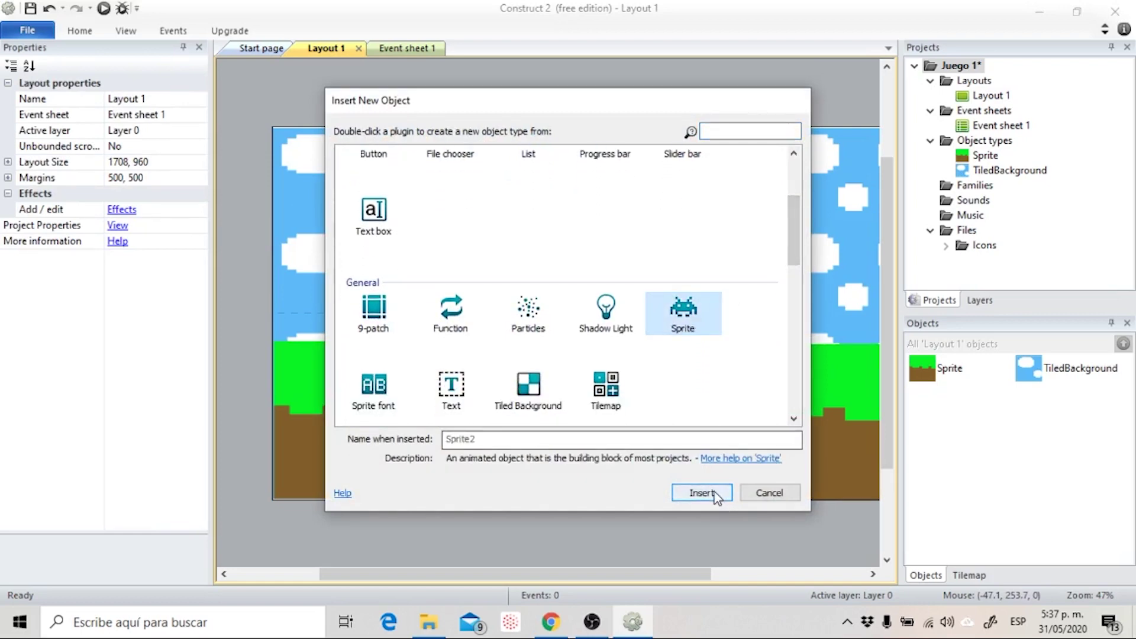
{"action": "left_click", "coordinate": [701, 492]}
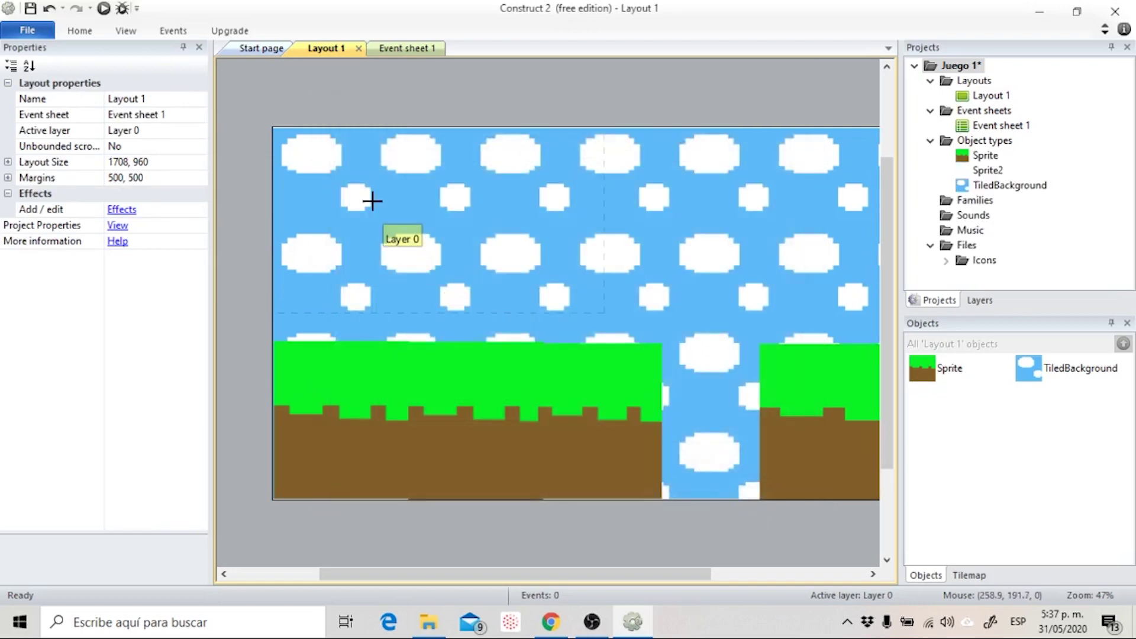
{"action": "left_click", "coordinate": [373, 201]}
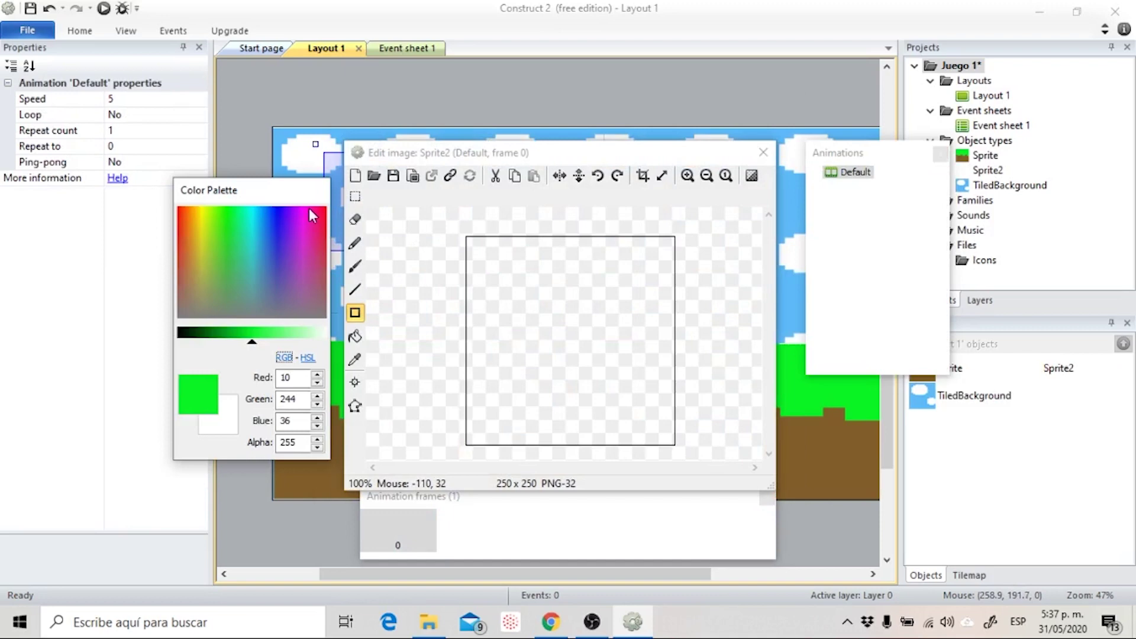
Draw a filled yellow square (RGB 239, 229, 15) near the middle of the new sprite's image.
{"action": "left_click", "coordinate": [324, 212]}
{"action": "left_click", "coordinate": [228, 215]}
{"action": "left_click", "coordinate": [200, 215]}
{"action": "left_click", "coordinate": [190, 218]}
{"action": "left_click", "coordinate": [201, 219]}
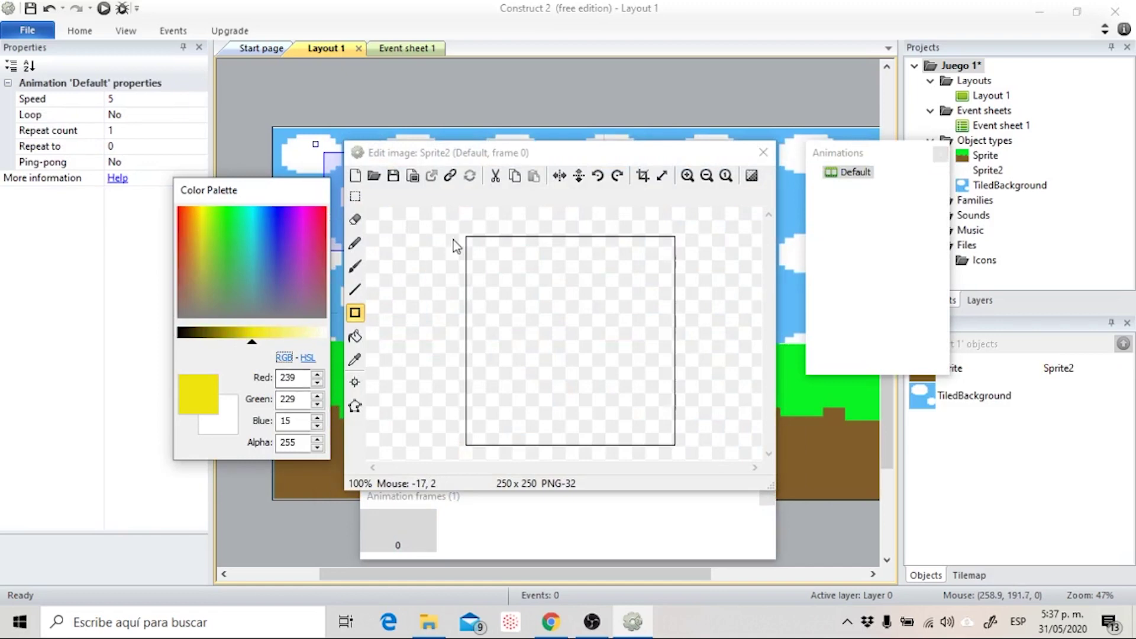
{"action": "left_click_drag", "start_coordinate": [523, 268], "coordinate": [634, 385]}
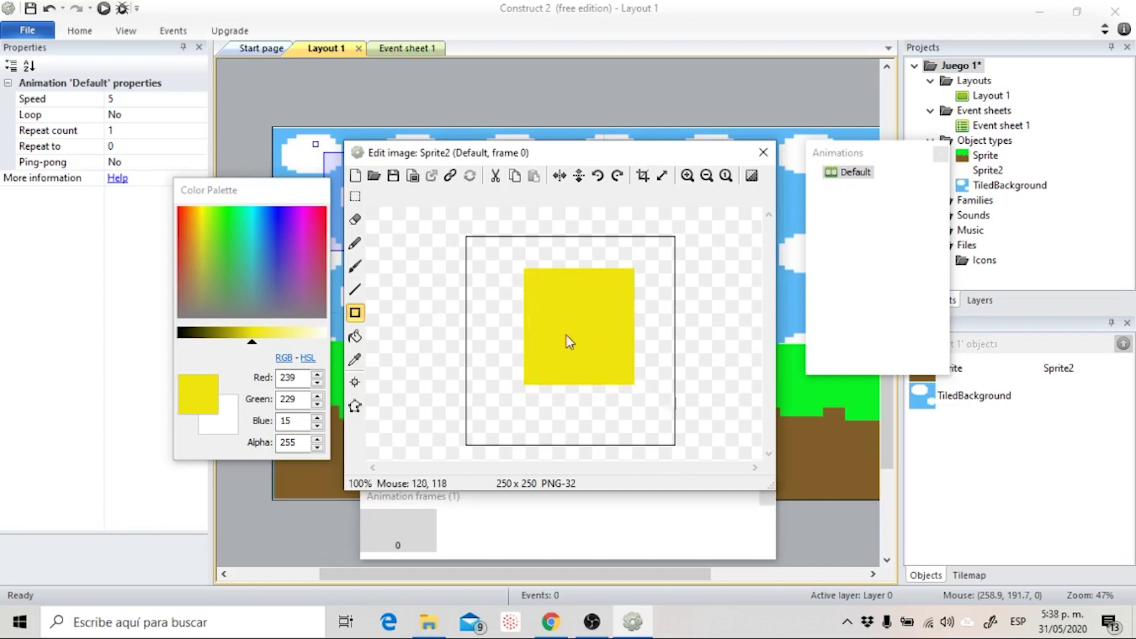
Enlarge the yellow square to cover most of the image and paint two black eyes and a smile on it with a size 10 brush.
{"action": "left_click_drag", "start_coordinate": [495, 265], "coordinate": [646, 419]}
{"action": "left_click", "coordinate": [355, 289]}
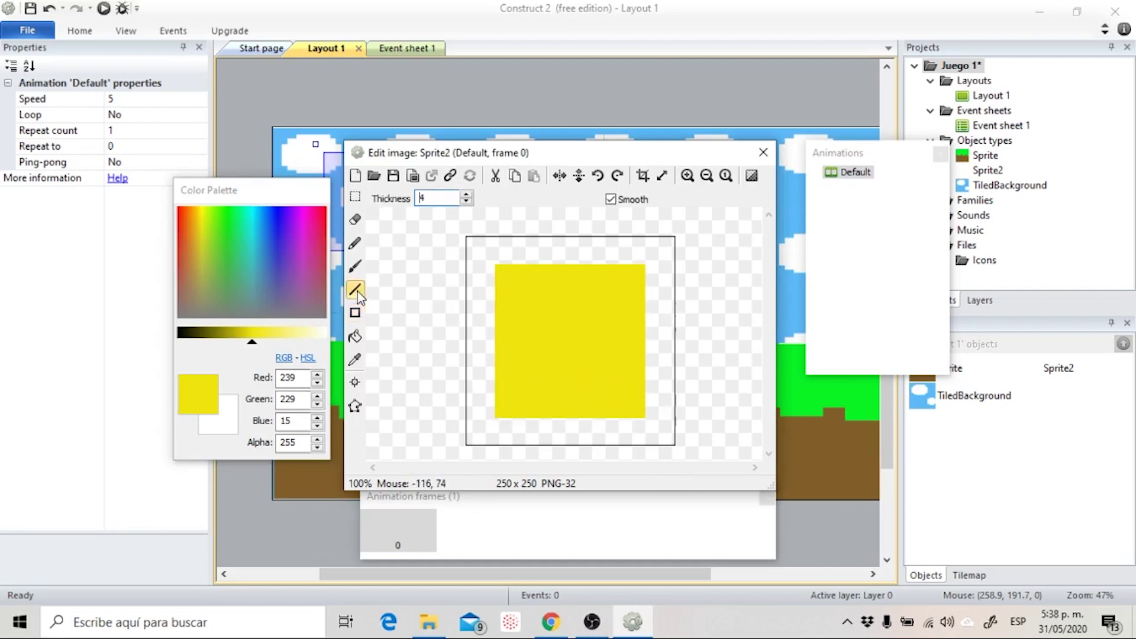
{"action": "left_click", "coordinate": [180, 336]}
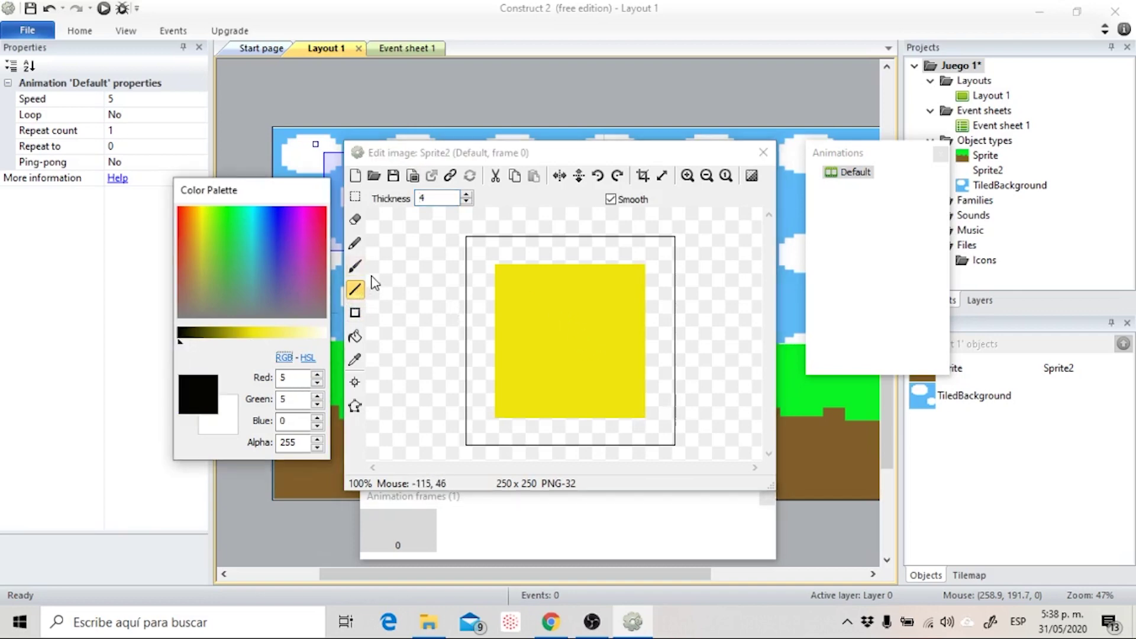
{"action": "left_click", "coordinate": [355, 266]}
{"action": "left_click", "coordinate": [553, 318]}
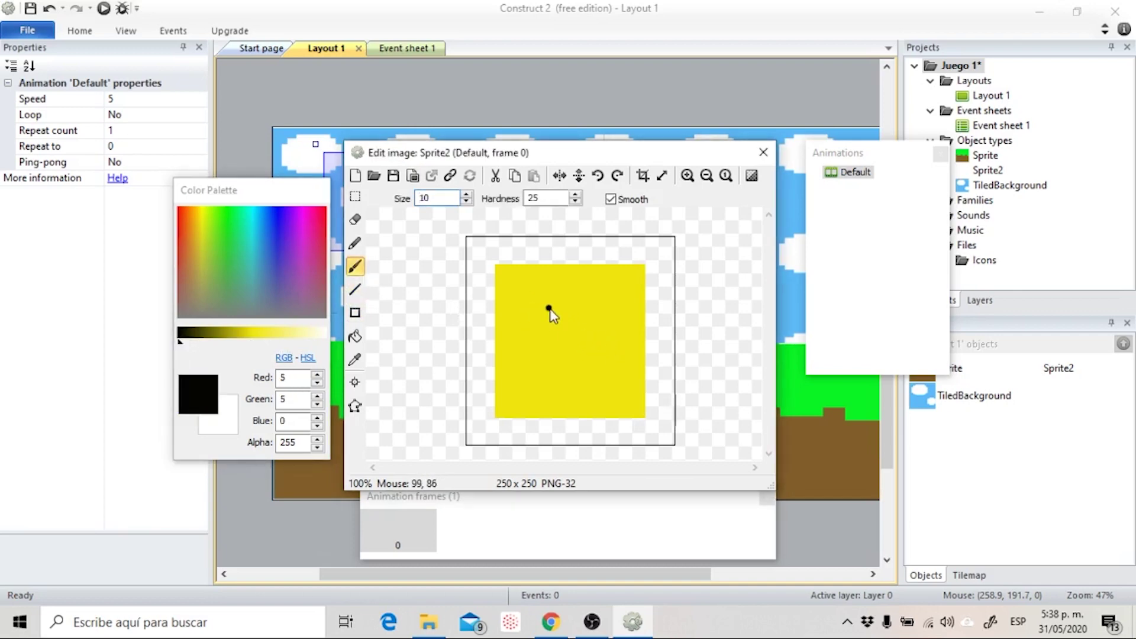
{"action": "left_click_drag", "start_coordinate": [550, 310], "coordinate": [551, 343]}
{"action": "mouse_move", "coordinate": [531, 365]}
{"action": "left_mouse_down"}
{"action": "mouse_move", "coordinate": [546, 385]}
{"action": "mouse_move", "coordinate": [584, 399]}
{"action": "mouse_move", "coordinate": [619, 371]}
{"action": "left_mouse_up"}
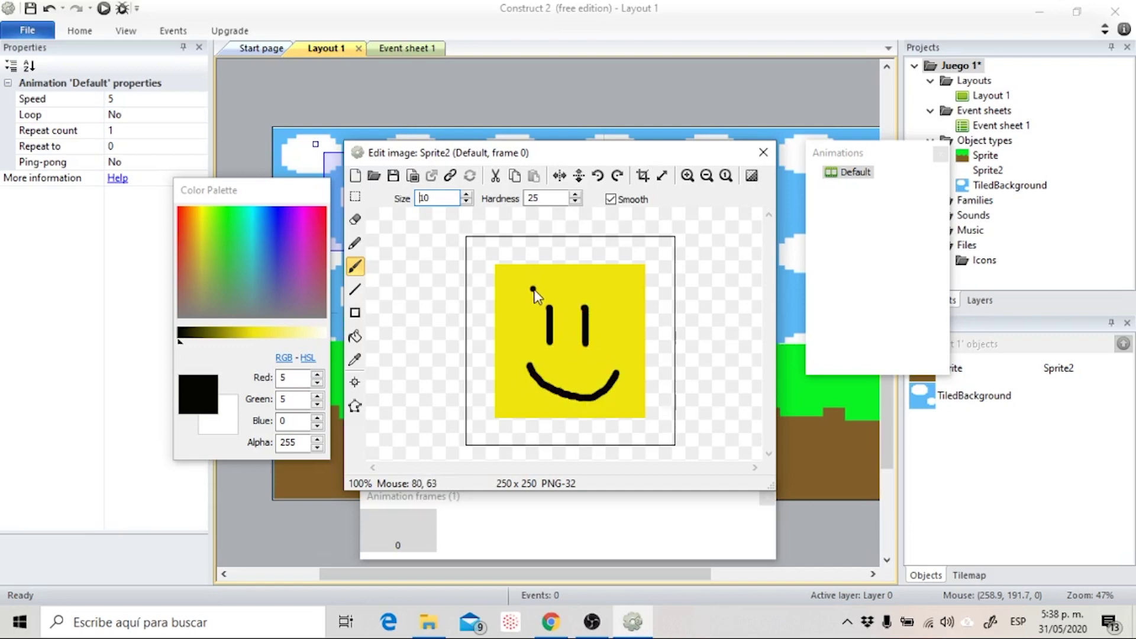
Paint a black eyebrow above each eye, undo the stray strokes and close the image editor.
{"action": "left_click_drag", "start_coordinate": [532, 289], "coordinate": [599, 288]}
{"action": "left_click", "coordinate": [601, 293]}
{"action": "left_click", "coordinate": [596, 337]}
{"action": "left_click", "coordinate": [641, 275]}
{"action": "key", "text": "ctrl+z"}
{"action": "key", "text": "ctrl+z"}
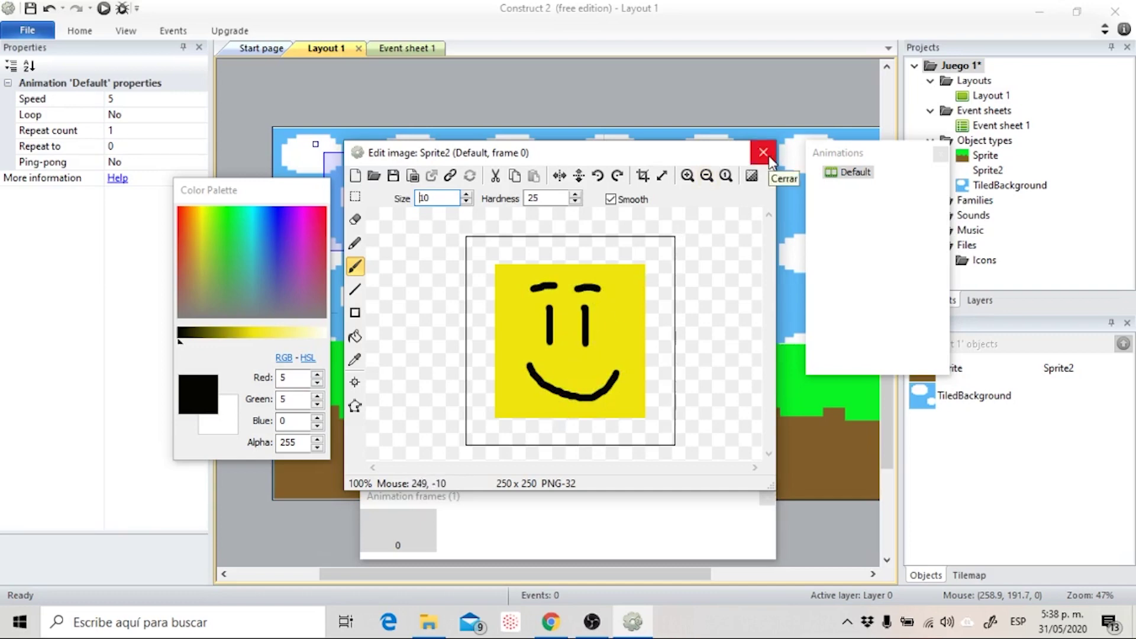
{"action": "left_click", "coordinate": [763, 153]}
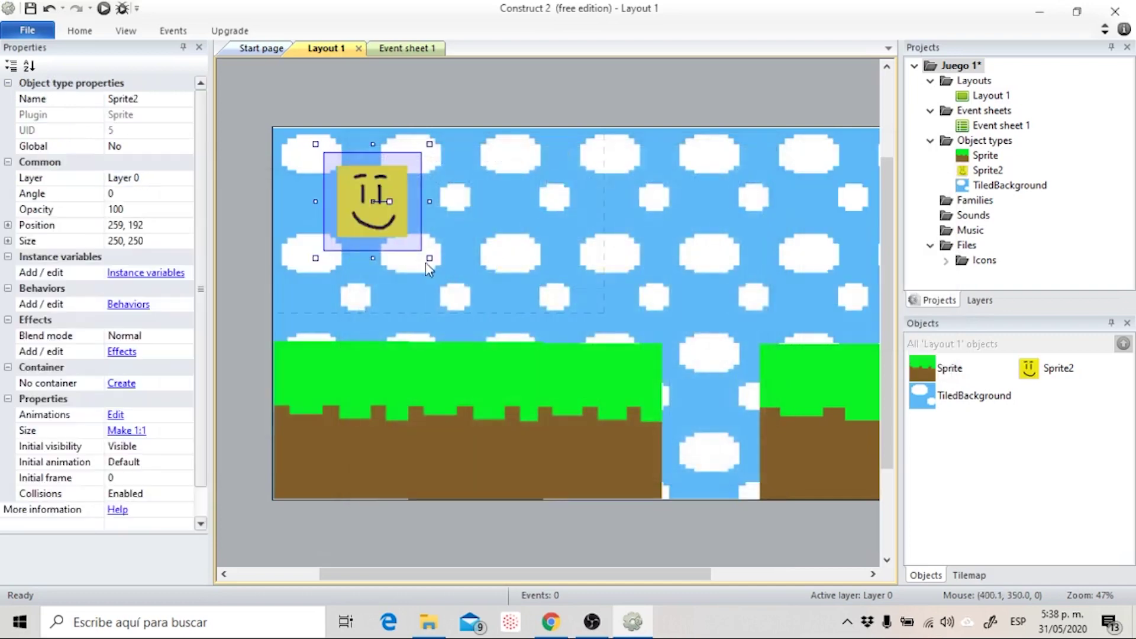
Shrink the smiley sprite to about 199 × 184 near the layout's upper-left corner and add the Platform behavior to it.
{"action": "left_click_drag", "start_coordinate": [431, 145], "coordinate": [337, 183]}
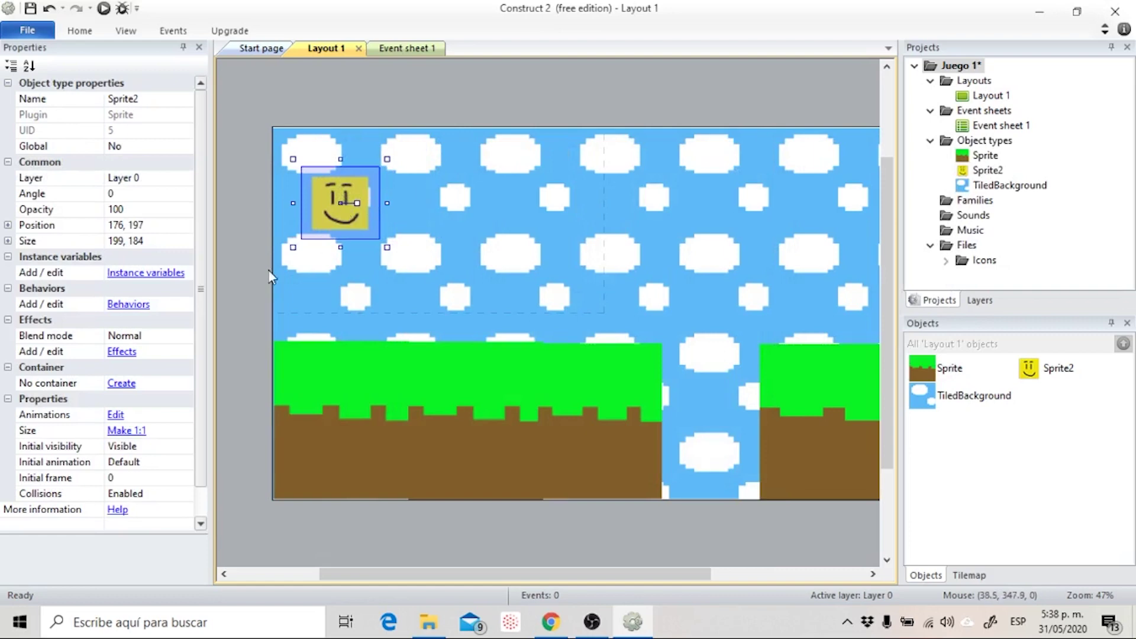
{"action": "left_click", "coordinate": [142, 304]}
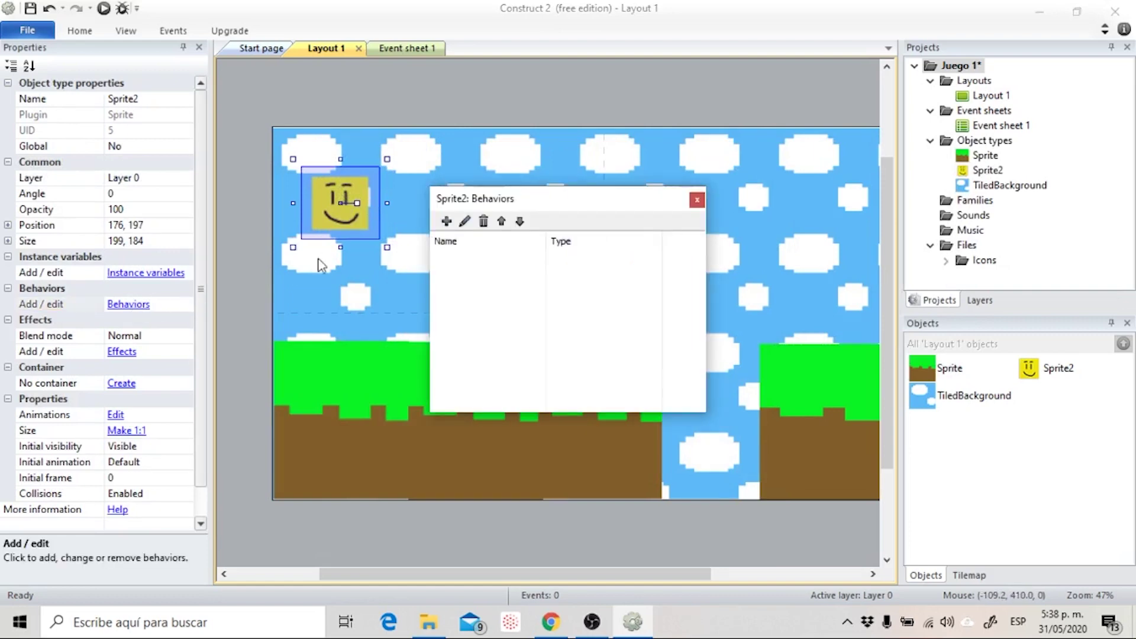
{"action": "left_click", "coordinate": [451, 222]}
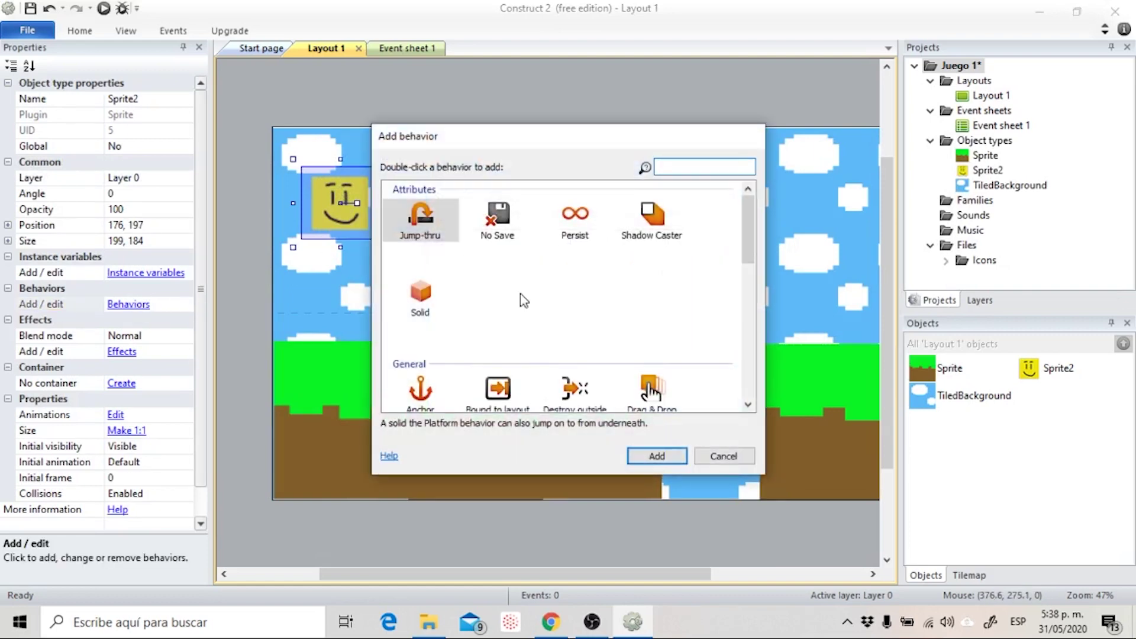
{"action": "left_click_drag", "start_coordinate": [751, 239], "coordinate": [733, 353]}
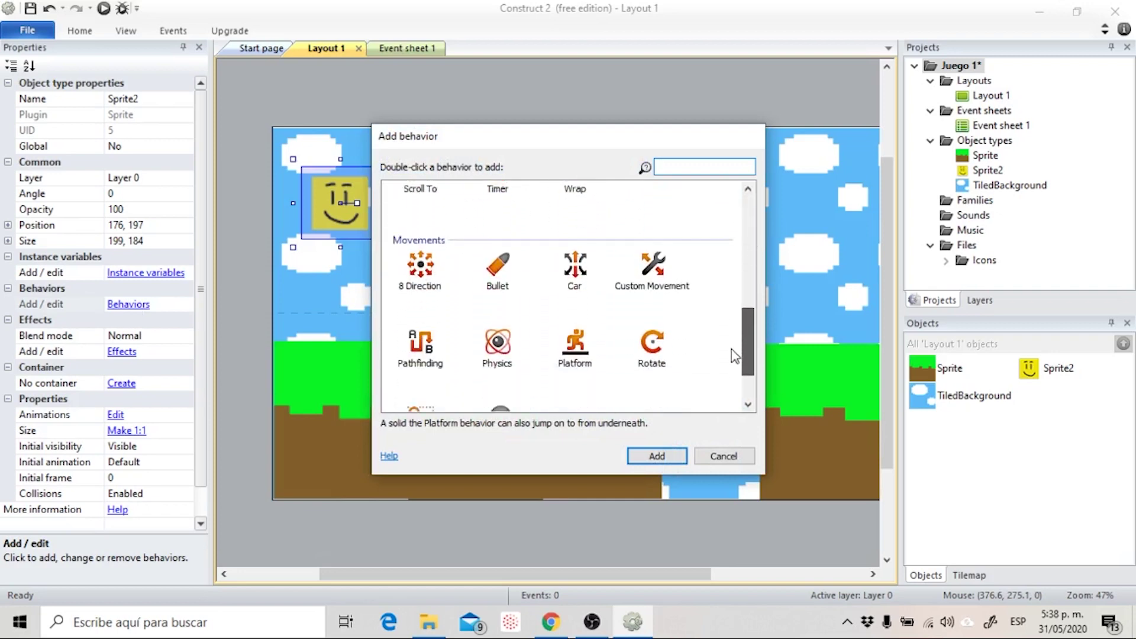
{"action": "left_click", "coordinate": [567, 342]}
{"action": "left_click", "coordinate": [659, 457]}
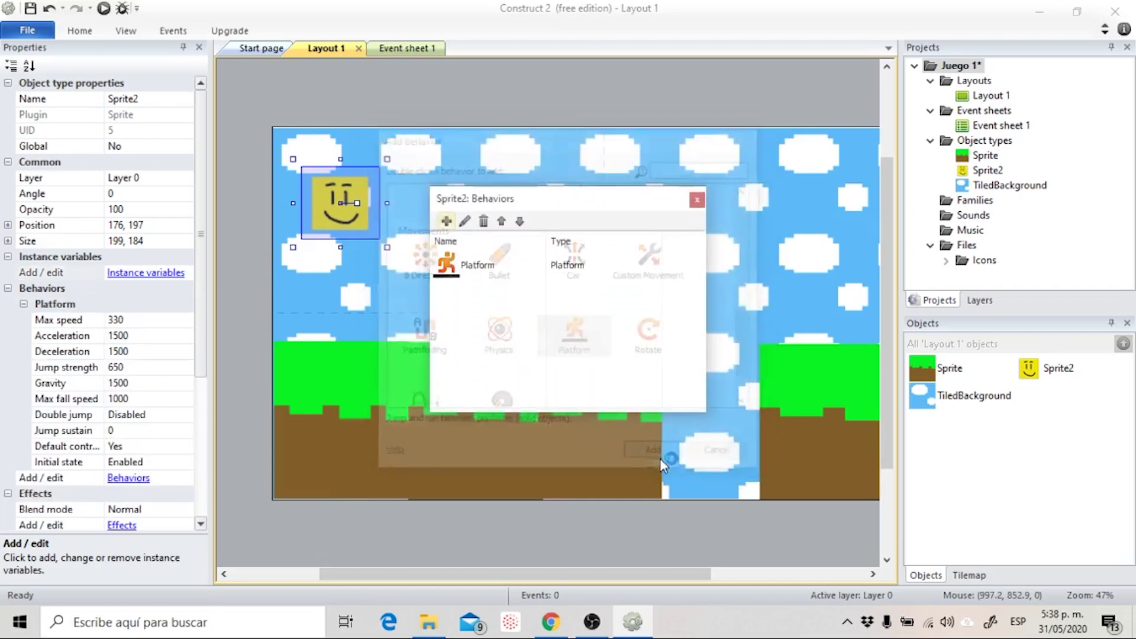
Add the Scroll To behavior to the smiley sprite, close its behaviors list and deselect it.
{"action": "left_click", "coordinate": [448, 223]}
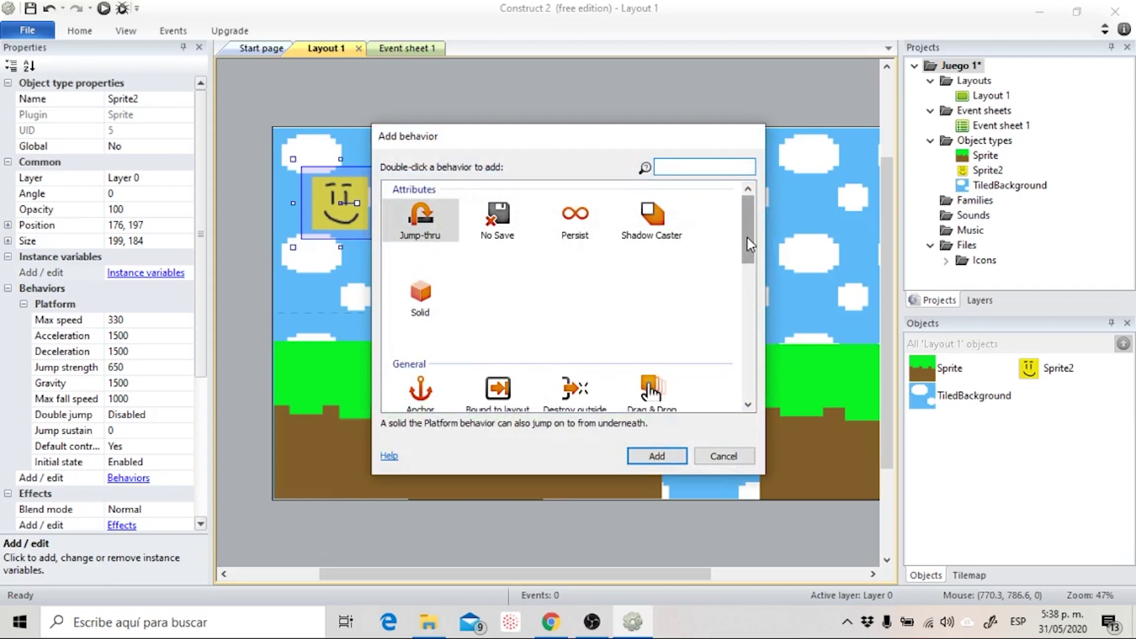
{"action": "left_click_drag", "start_coordinate": [747, 237], "coordinate": [742, 308]}
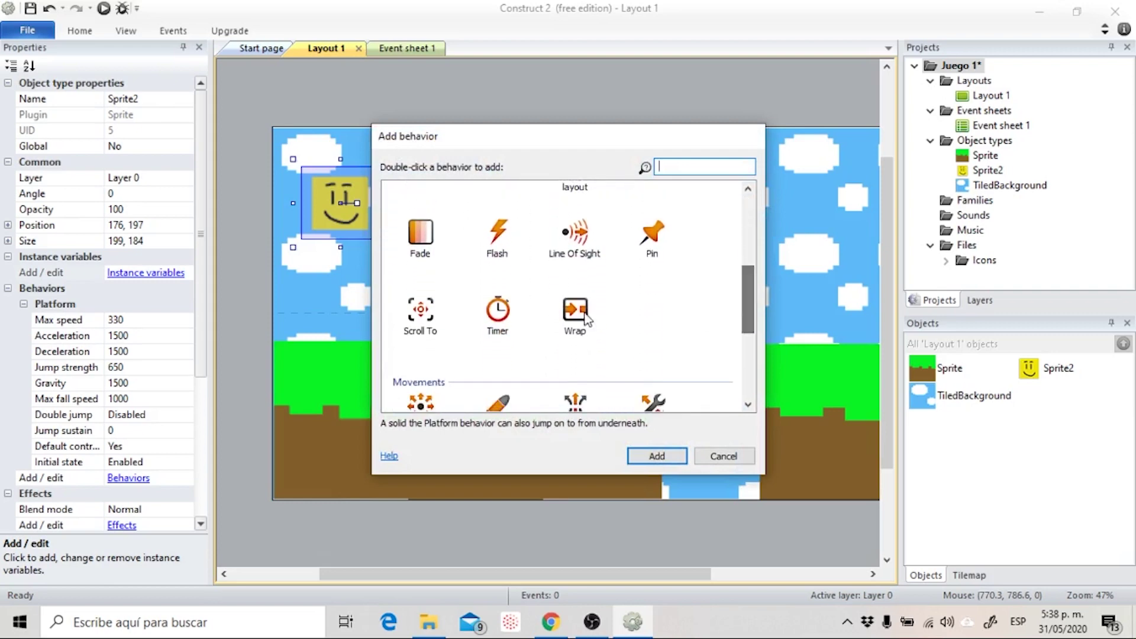
{"action": "left_click", "coordinate": [420, 314]}
{"action": "left_click", "coordinate": [666, 456]}
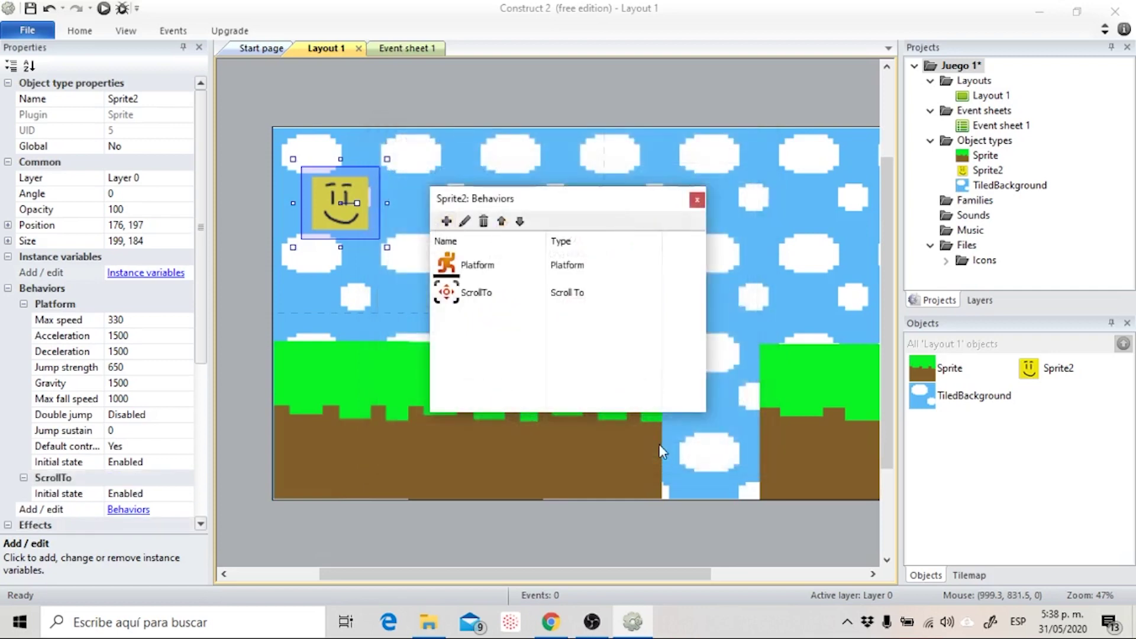
{"action": "left_click", "coordinate": [697, 200]}
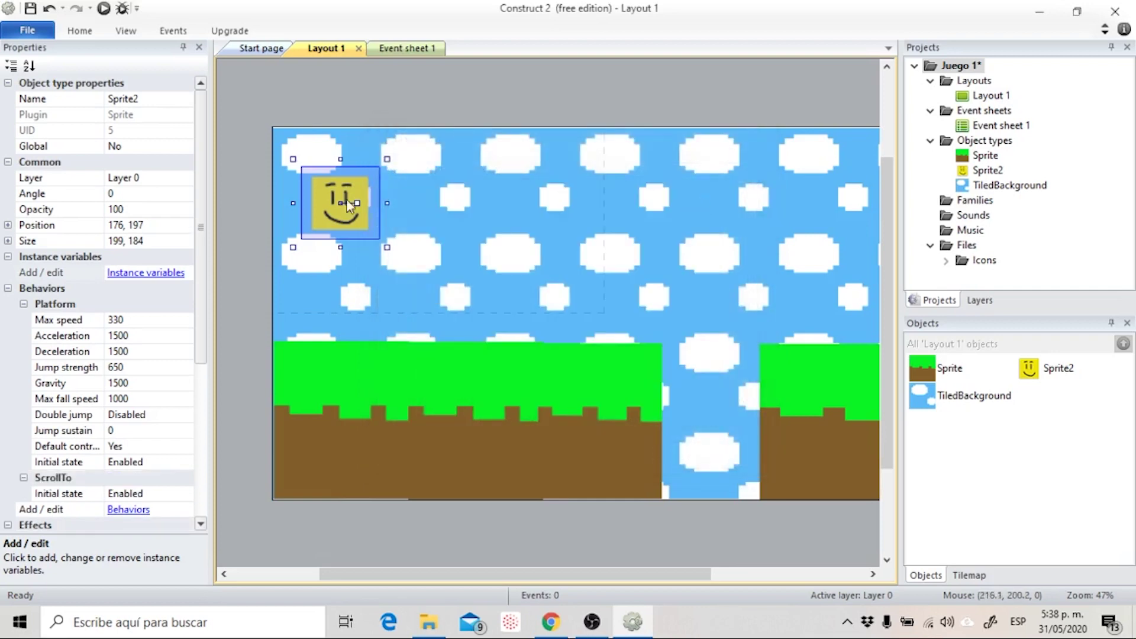
{"action": "left_click", "coordinate": [251, 125]}
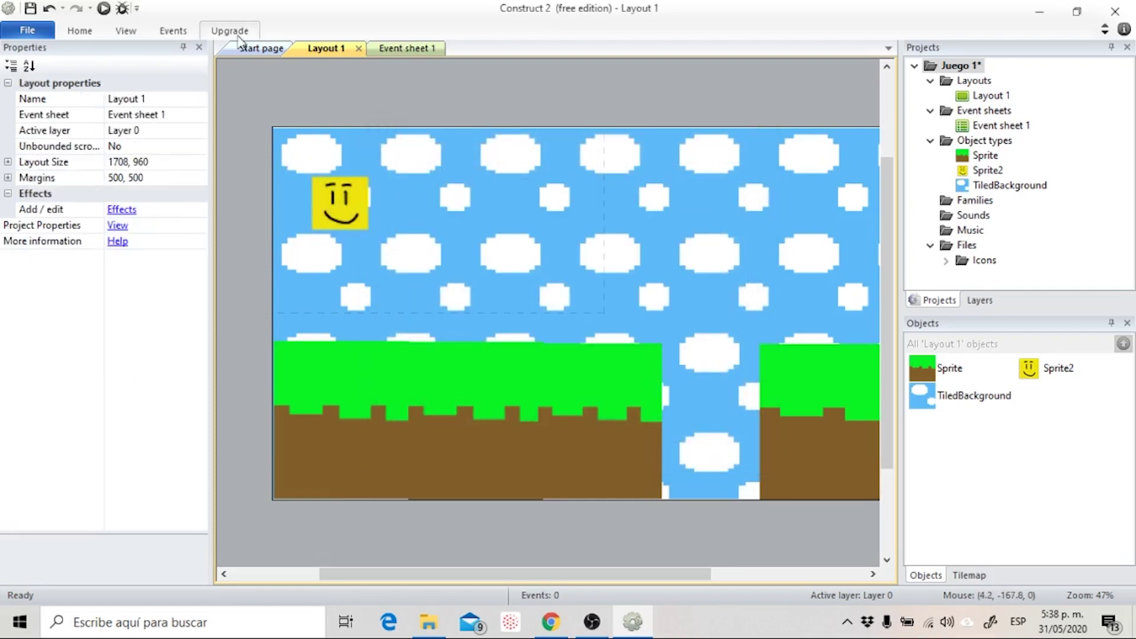
Preview the game in the browser, test walking and jumping over the gap, then close the preview and return to Construct 2.
{"action": "left_click", "coordinate": [105, 8]}
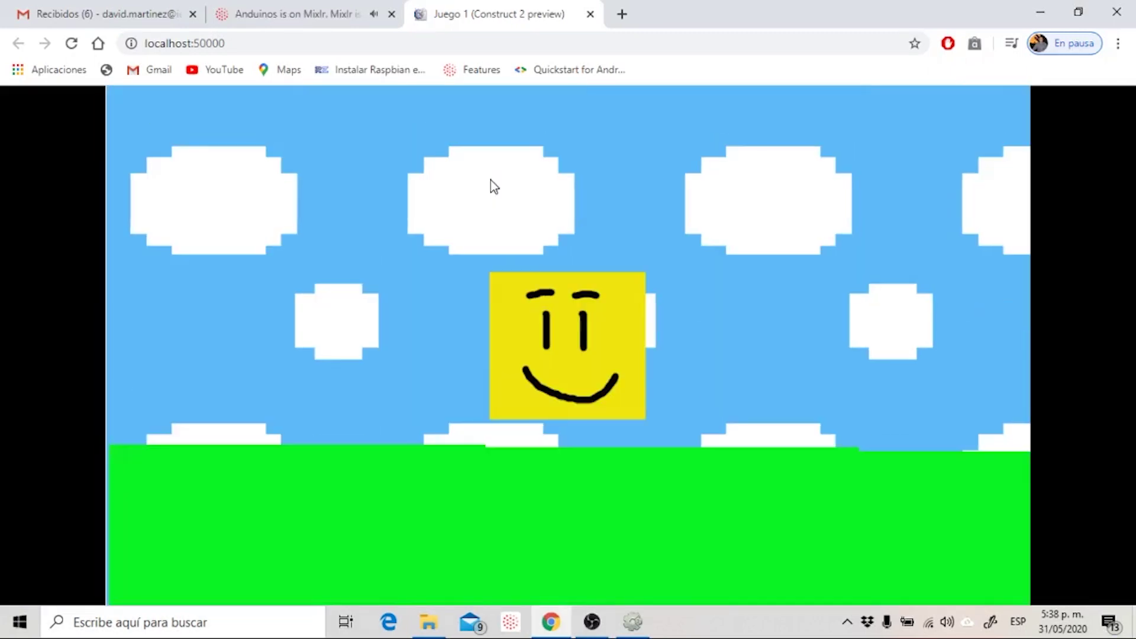
{"action": "key", "text": "Right"}
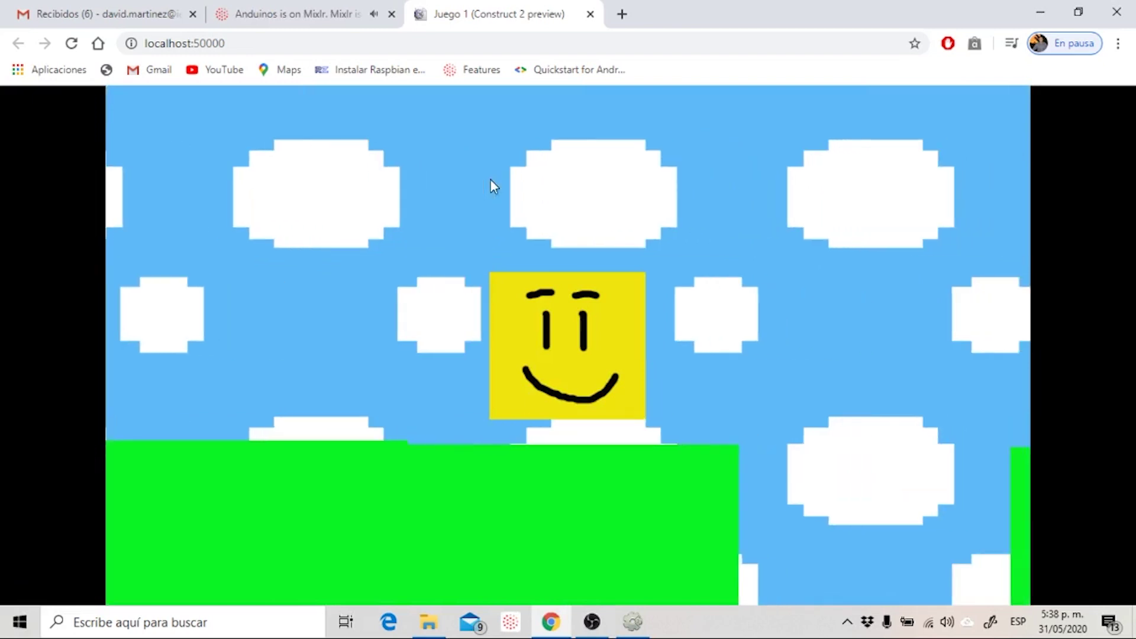
{"action": "key", "text": "Up"}
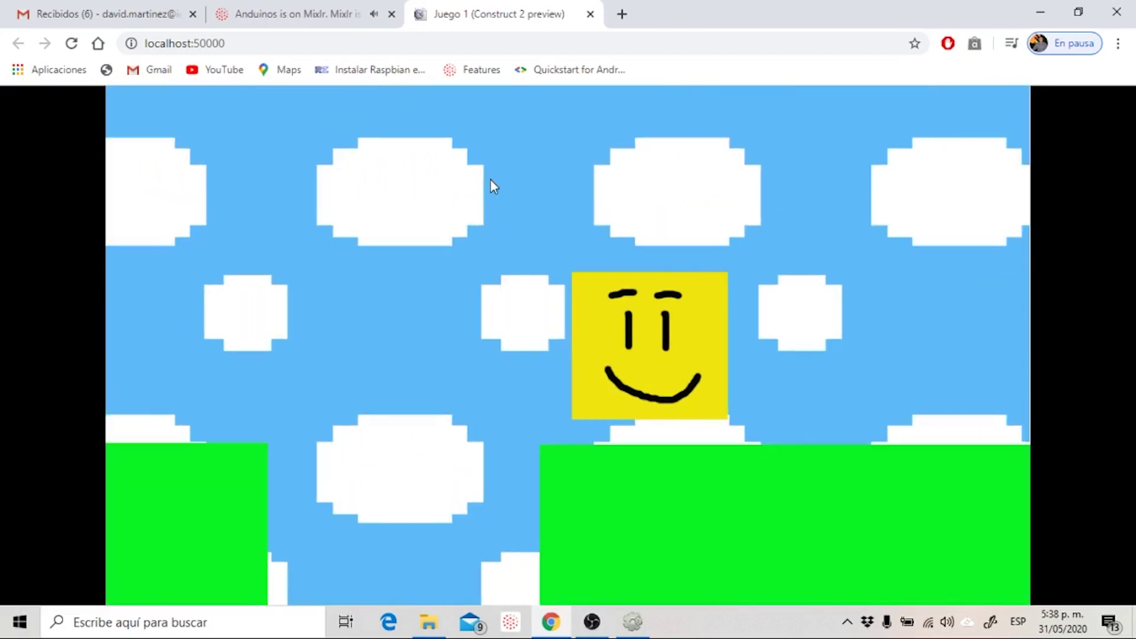
{"action": "key", "text": "Right"}
{"action": "key", "text": "Left"}
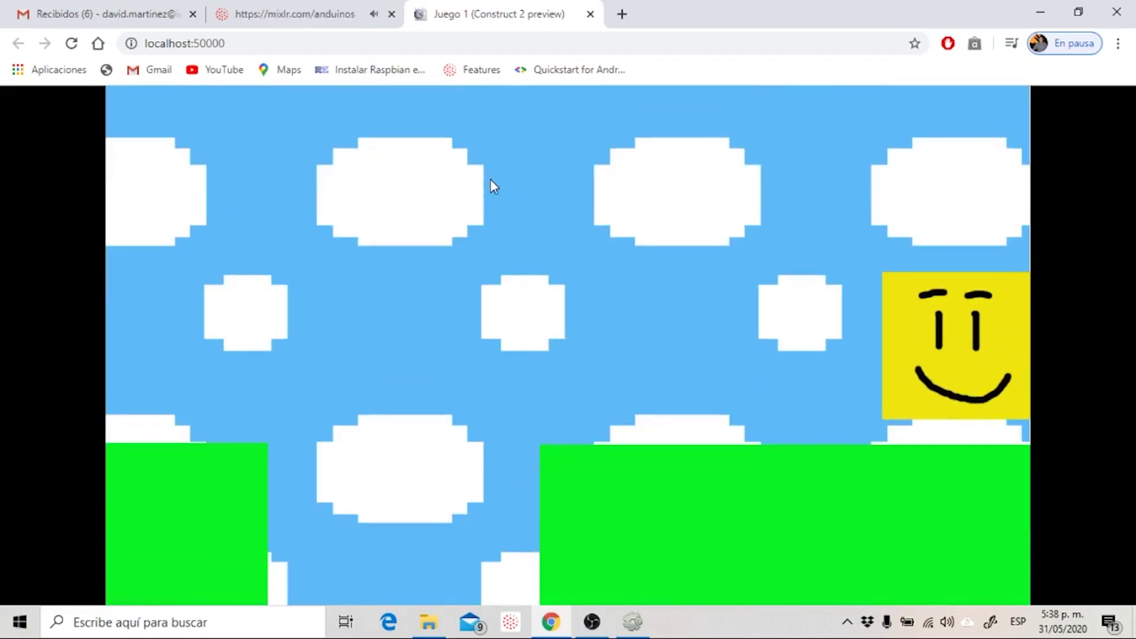
{"action": "key", "text": "Up"}
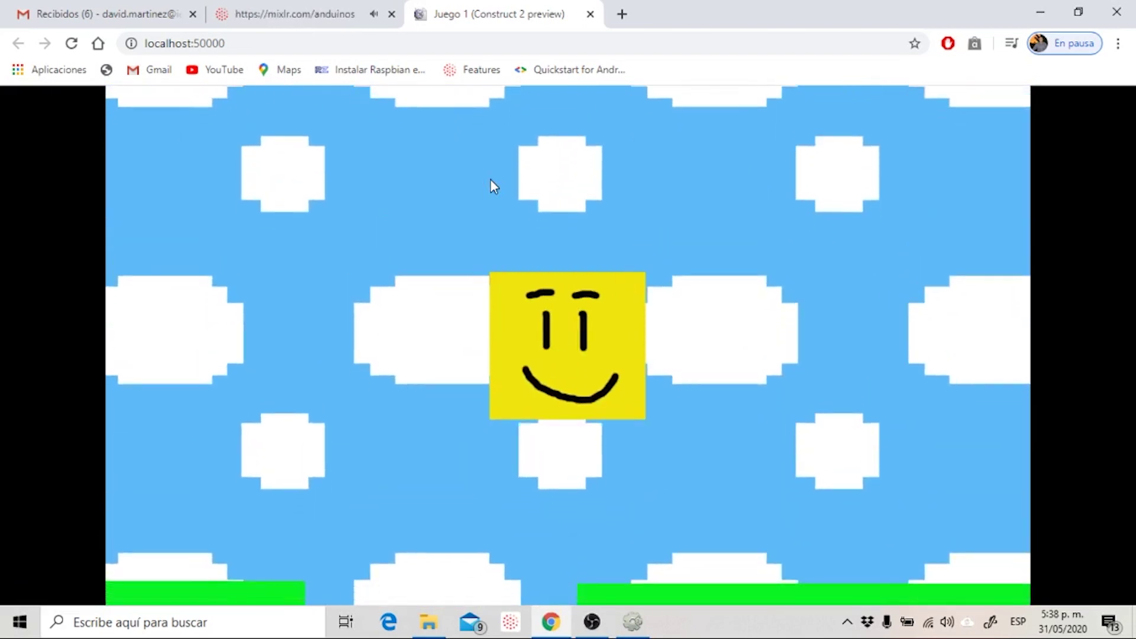
{"action": "key", "text": "Left"}
{"action": "key", "text": "Left"}
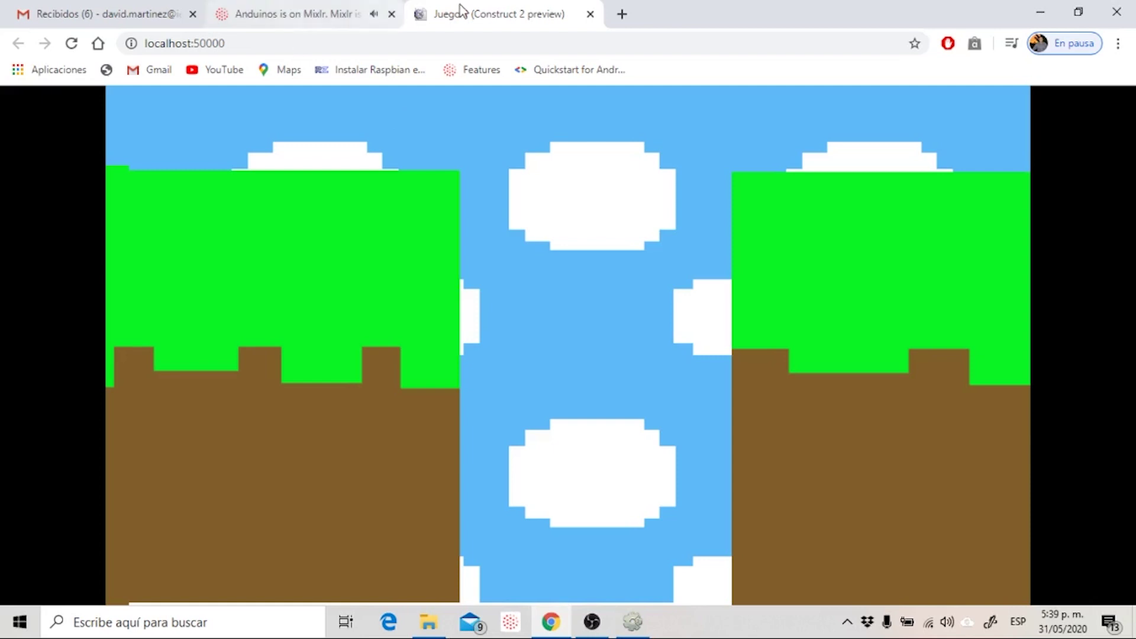
{"action": "left_click", "coordinate": [590, 14]}
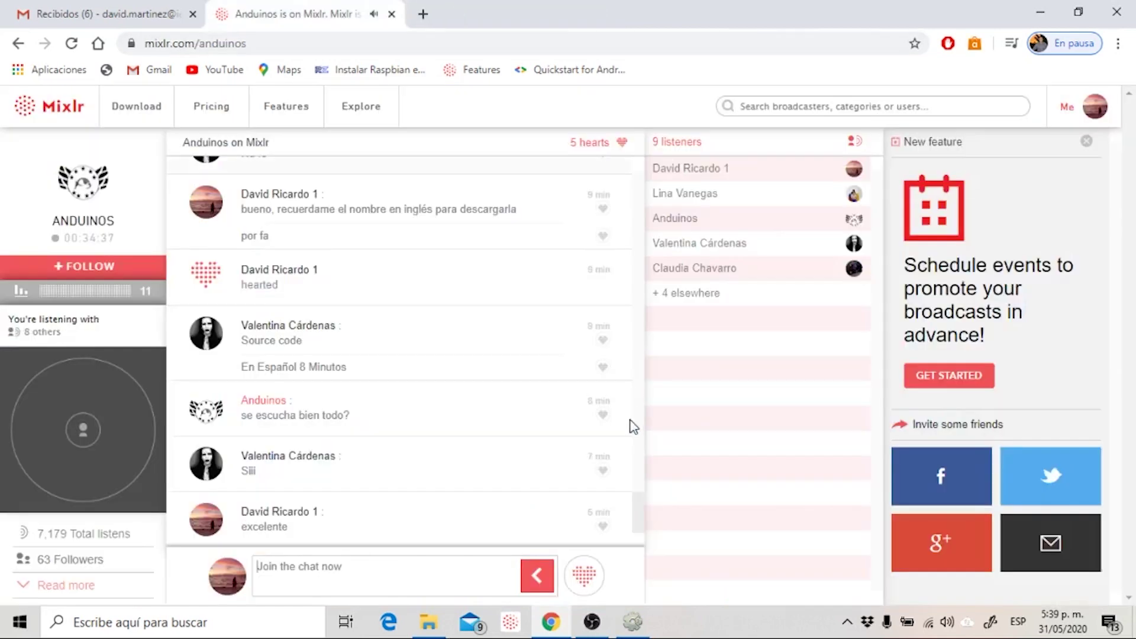
{"action": "left_click", "coordinate": [633, 619]}
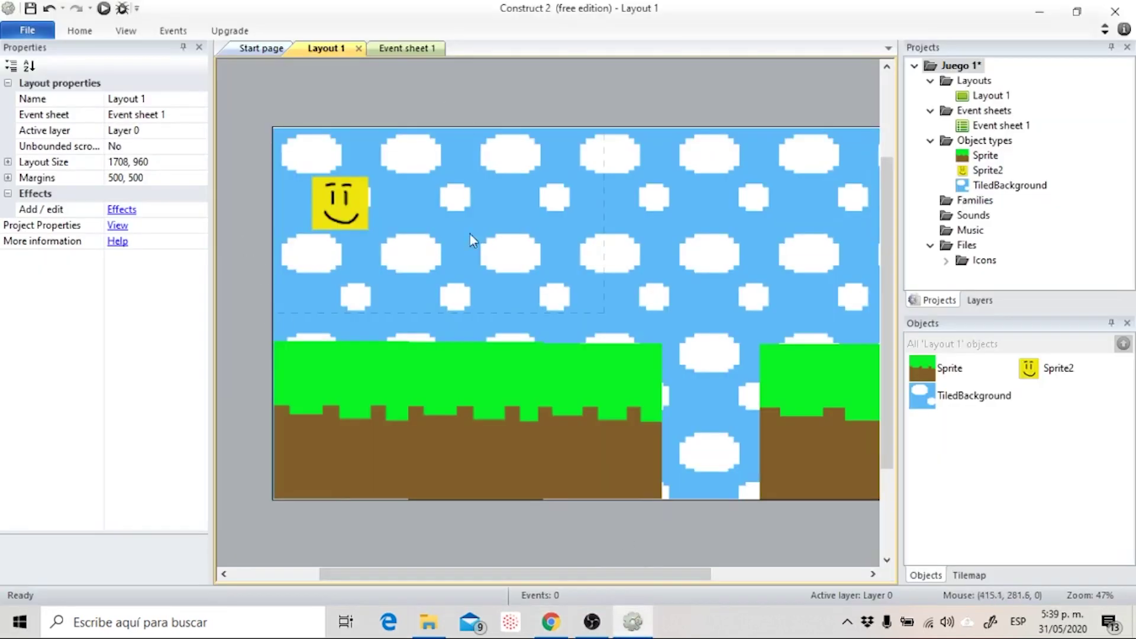
Add the Bound to layout behavior to the smiley sprite and close its behaviors list.
{"action": "left_click", "coordinate": [332, 200]}
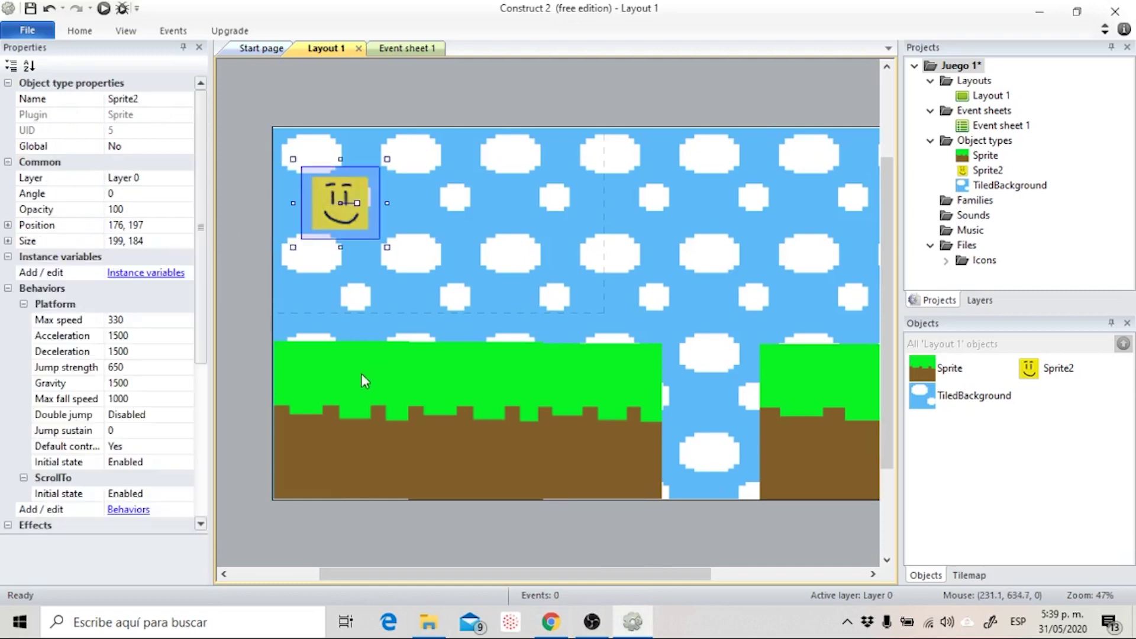
{"action": "left_click", "coordinate": [124, 510]}
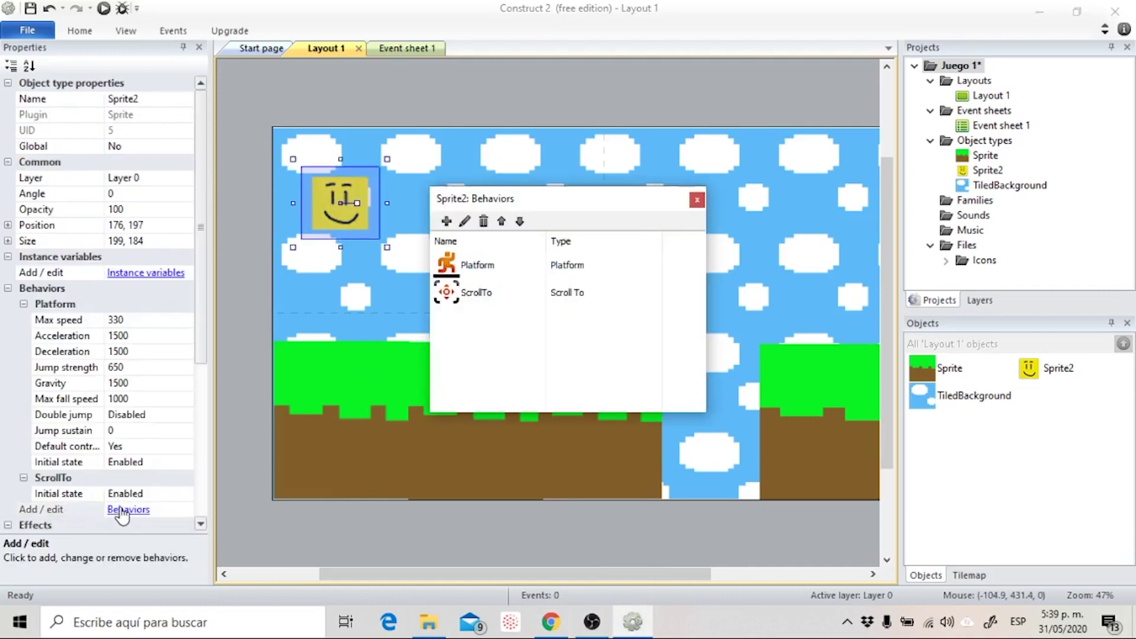
{"action": "left_click", "coordinate": [446, 220]}
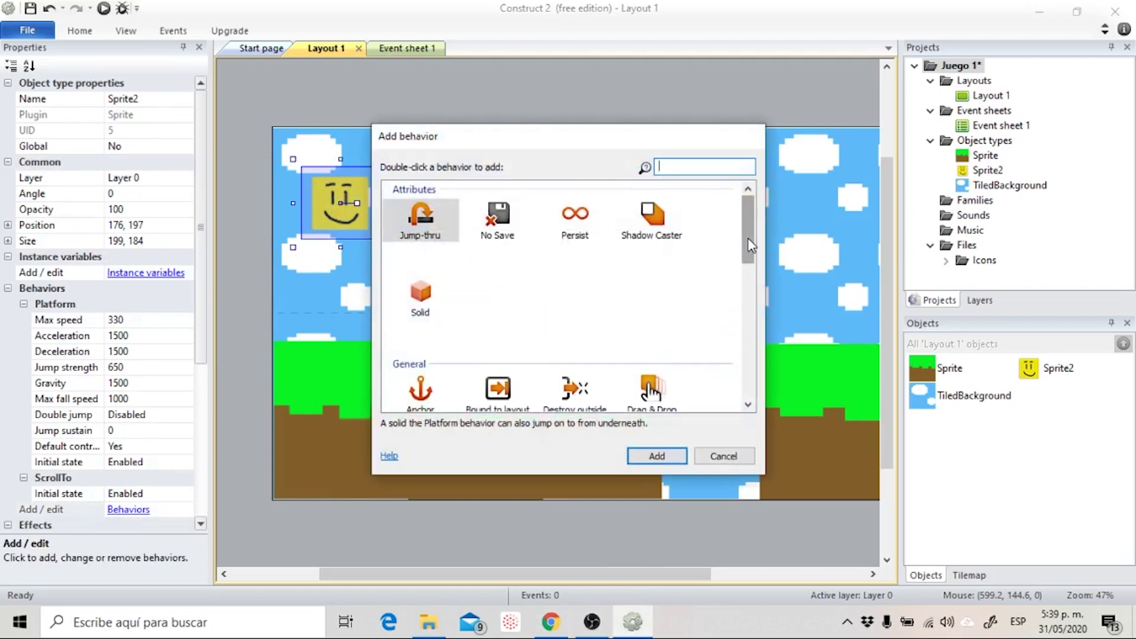
{"action": "left_click_drag", "start_coordinate": [748, 239], "coordinate": [744, 268]}
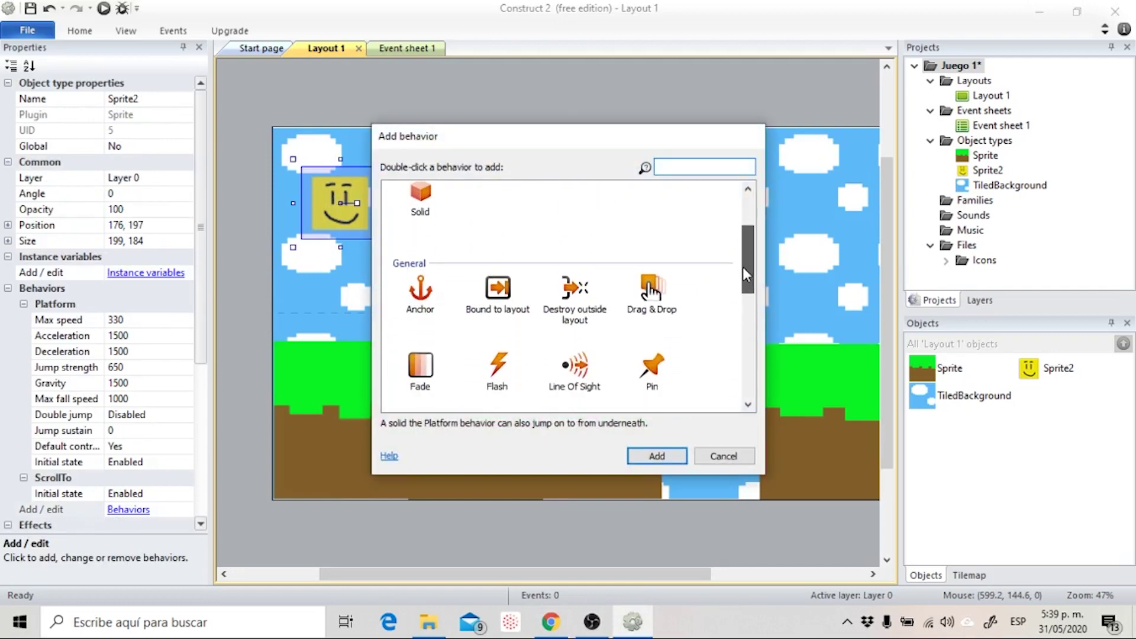
{"action": "scroll", "coordinate": [742, 269], "scroll_direction": "down", "scroll_amount": 1}
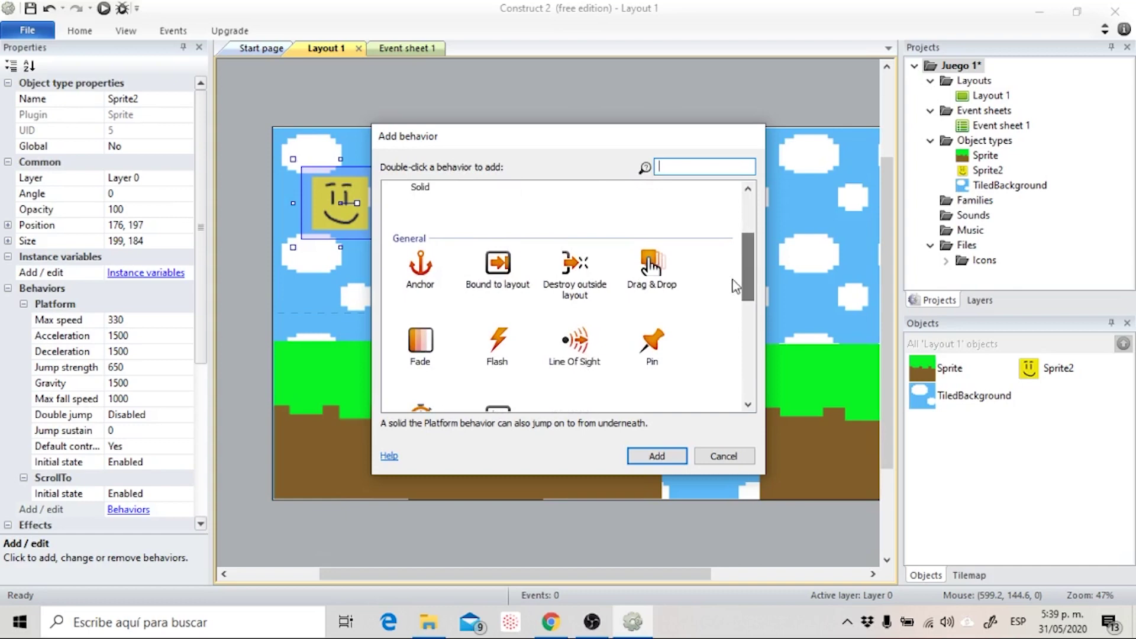
{"action": "left_click", "coordinate": [526, 273]}
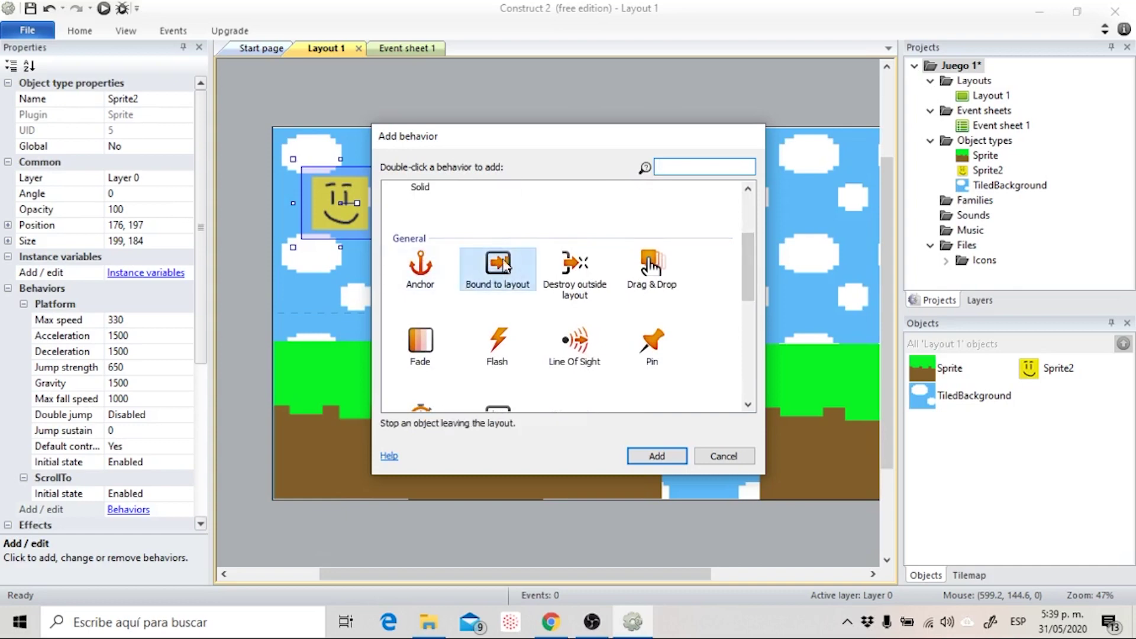
{"action": "left_click", "coordinate": [657, 456]}
{"action": "left_click", "coordinate": [696, 198]}
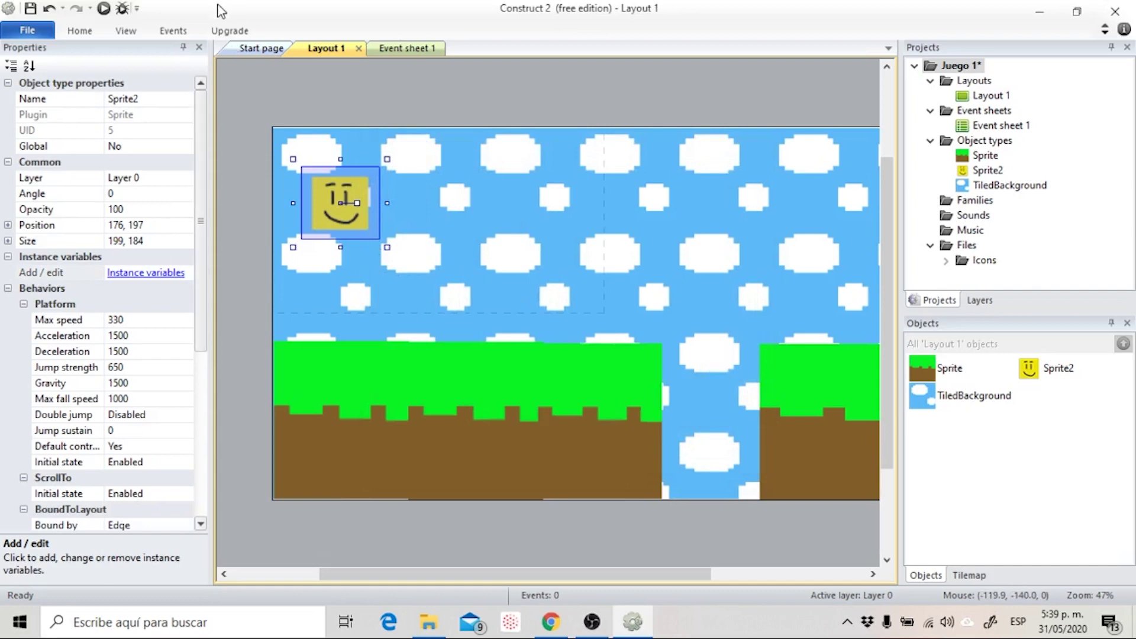
Preview the game in the browser and test that the smiley walks, jumps the gap and stays within the layout edges.
{"action": "left_click", "coordinate": [104, 9]}
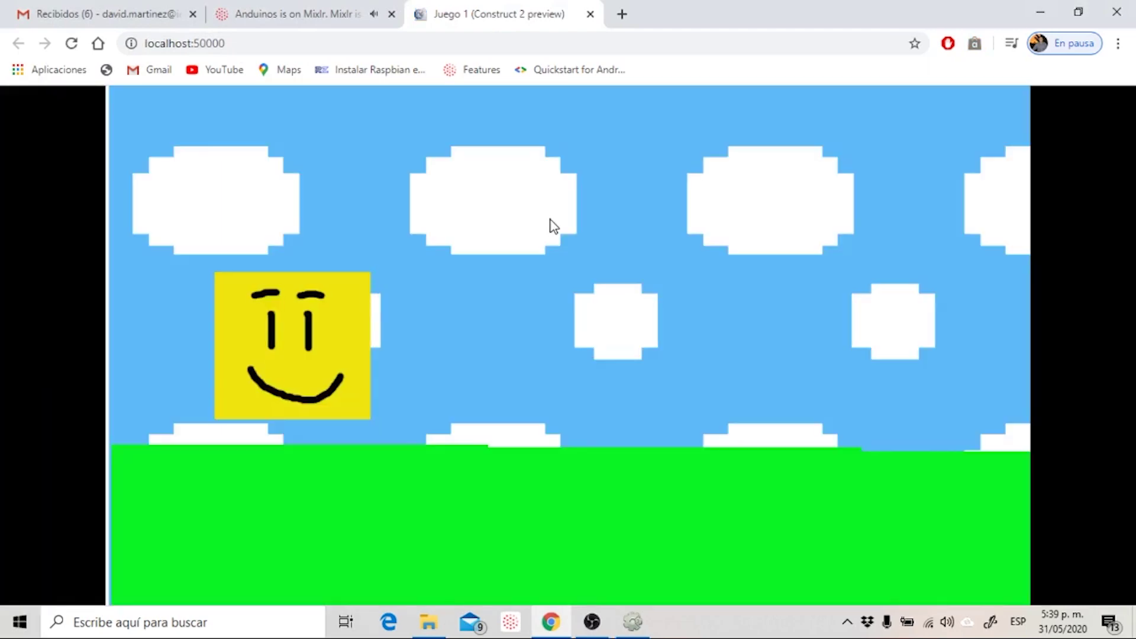
{"action": "key", "text": "Left"}
{"action": "key", "text": "Right"}
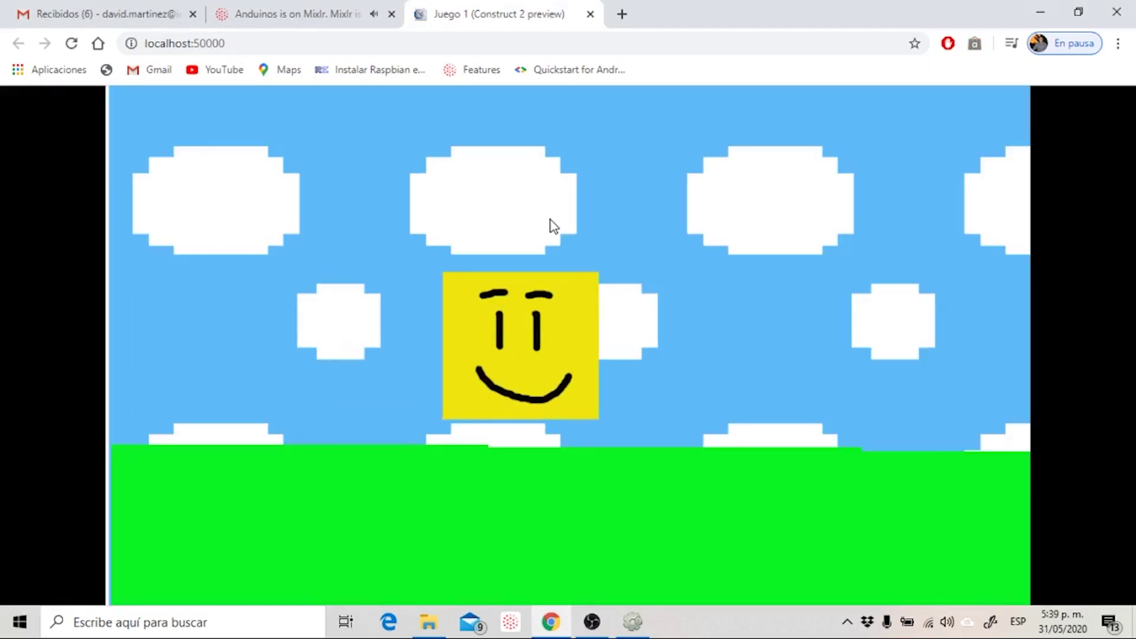
{"action": "key", "text": "Up"}
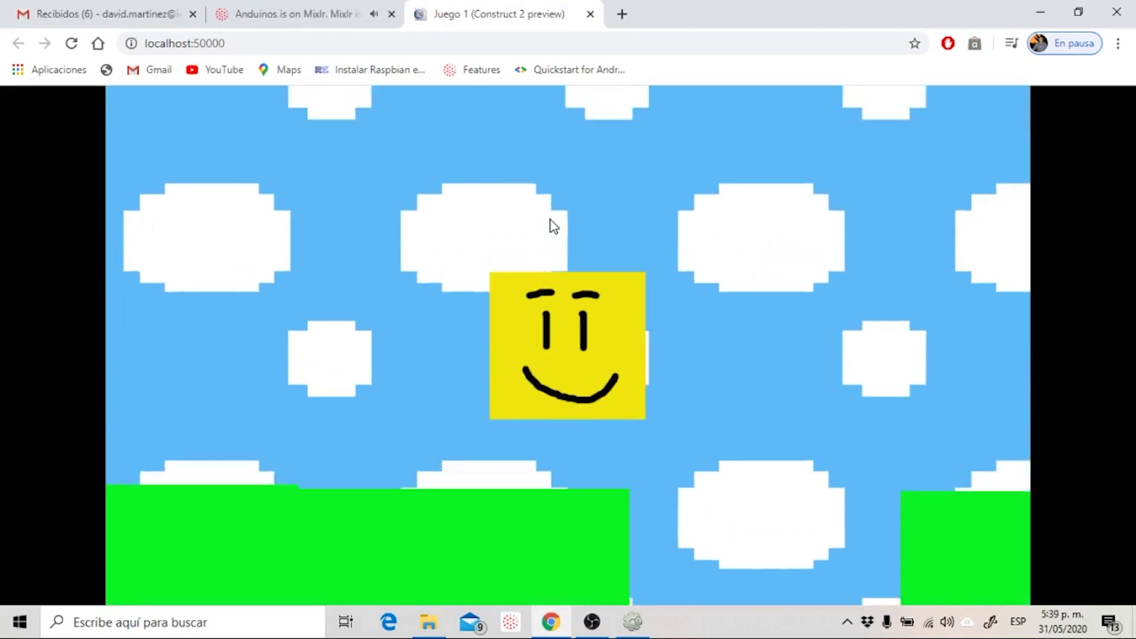
{"action": "key", "text": "Right"}
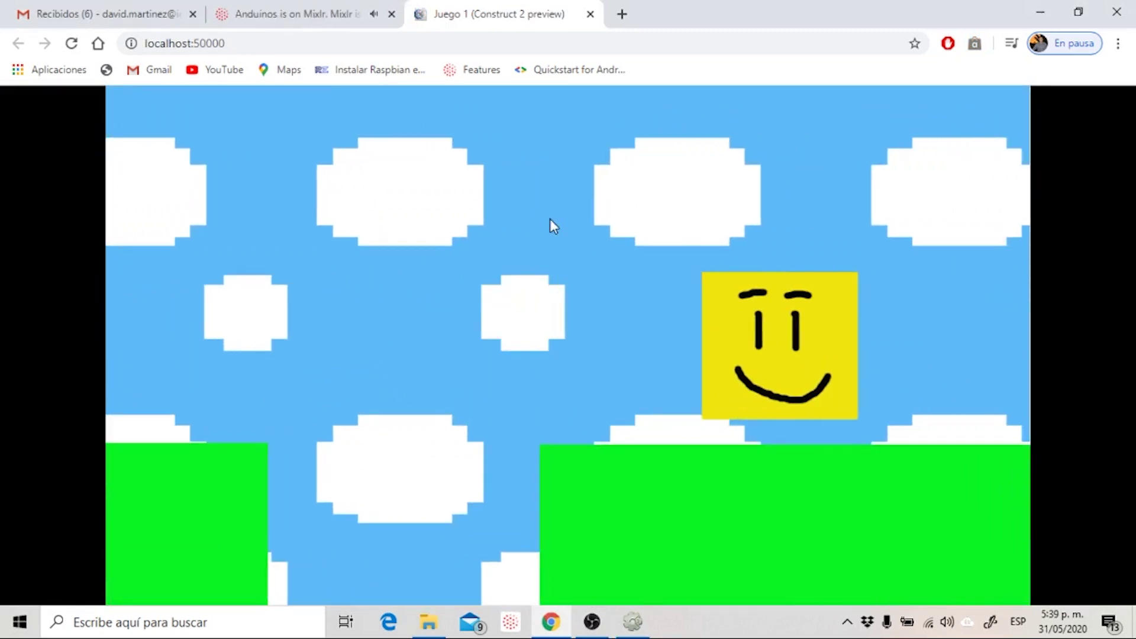
{"action": "key", "text": "Left"}
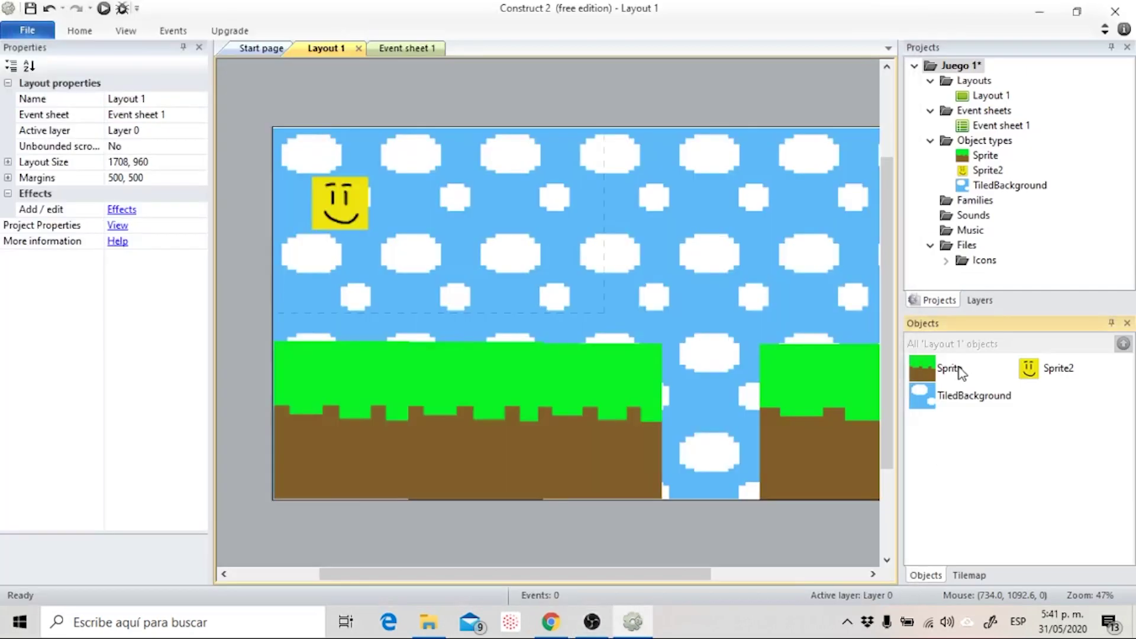
{"action": "left_click", "coordinate": [950, 370]}
{"action": "double_click", "coordinate": [952, 376]}
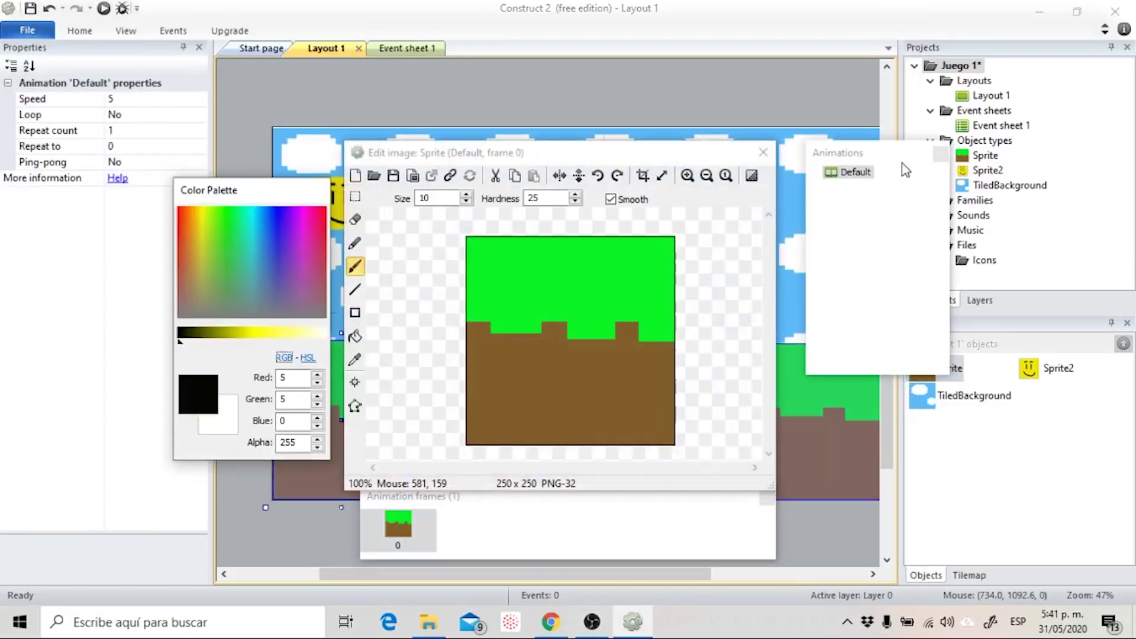
{"action": "left_click", "coordinate": [941, 155]}
Rename the ground sprite object as Piso.
{"action": "left_click", "coordinate": [958, 370]}
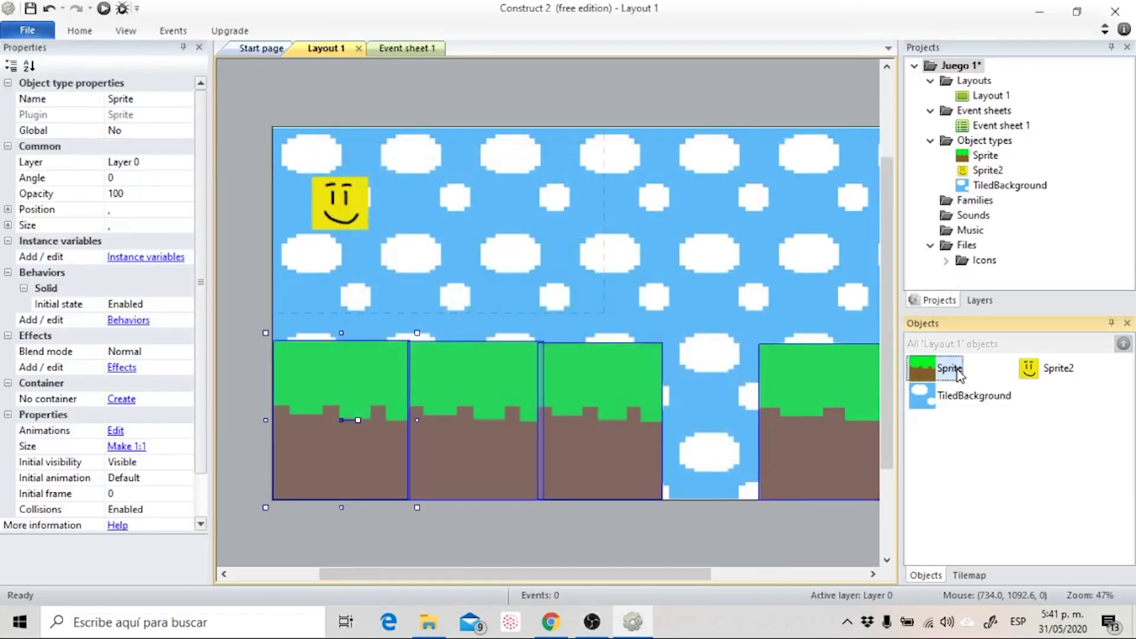
{"action": "right_click", "coordinate": [957, 370]}
{"action": "left_click", "coordinate": [1027, 485]}
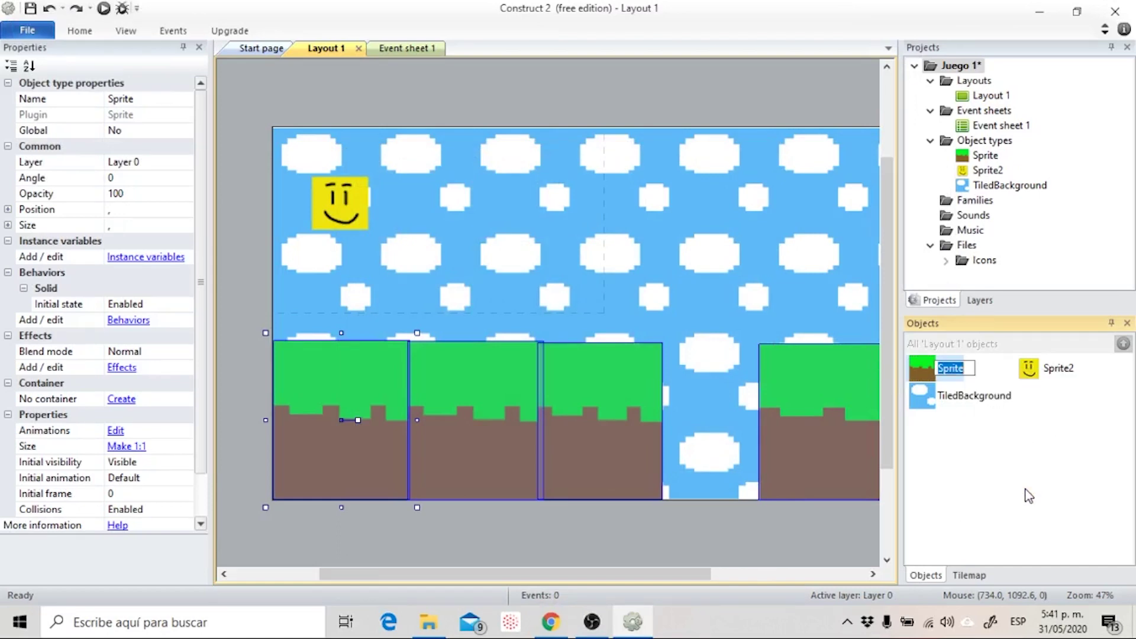
{"action": "type", "text": "Pis"}
{"action": "type", "text": "o"}
{"action": "key", "text": "Return"}
Rename the smiley object Sprite2 as Personaje.
{"action": "left_click", "coordinate": [1056, 372]}
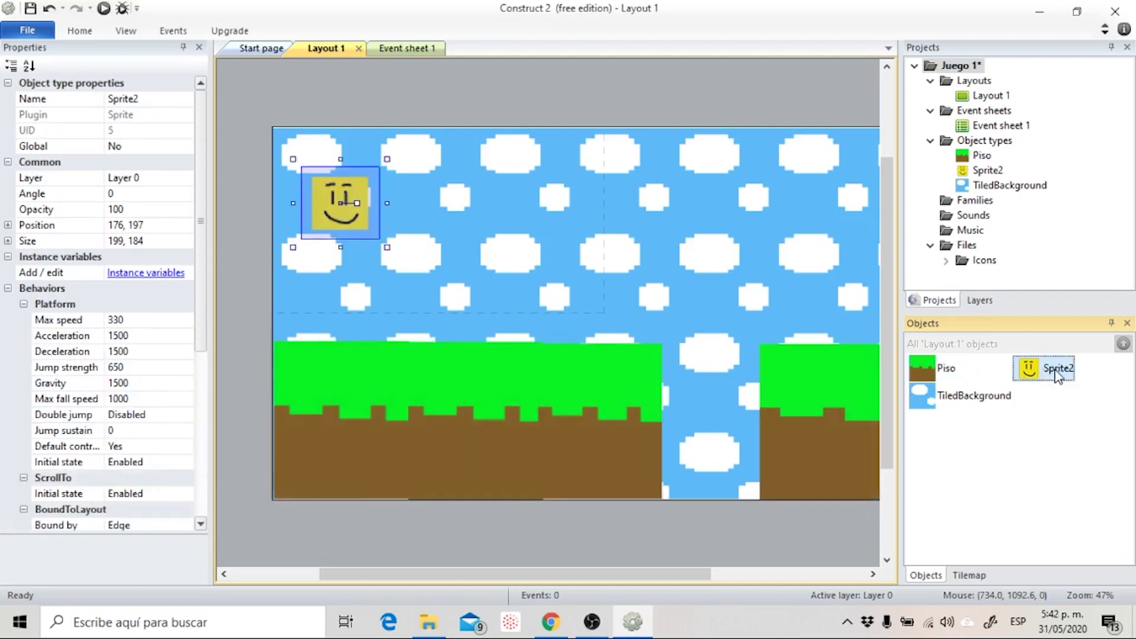
{"action": "right_click", "coordinate": [1057, 371]}
{"action": "left_click", "coordinate": [1053, 490]}
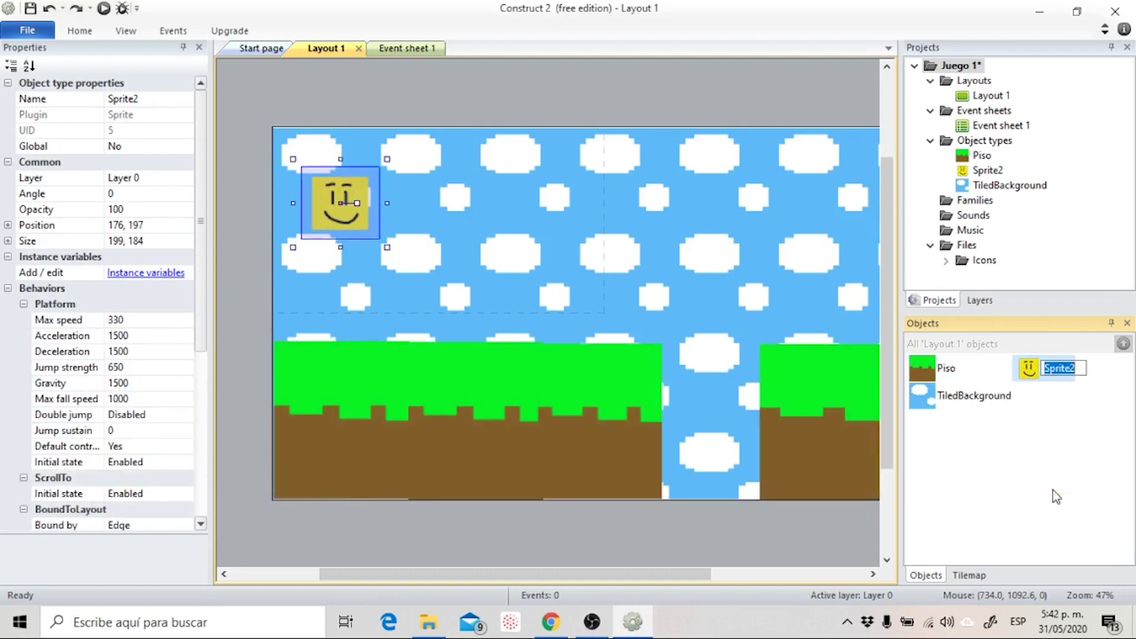
{"action": "type", "text": "Personaje"}
{"action": "key", "text": "Return"}
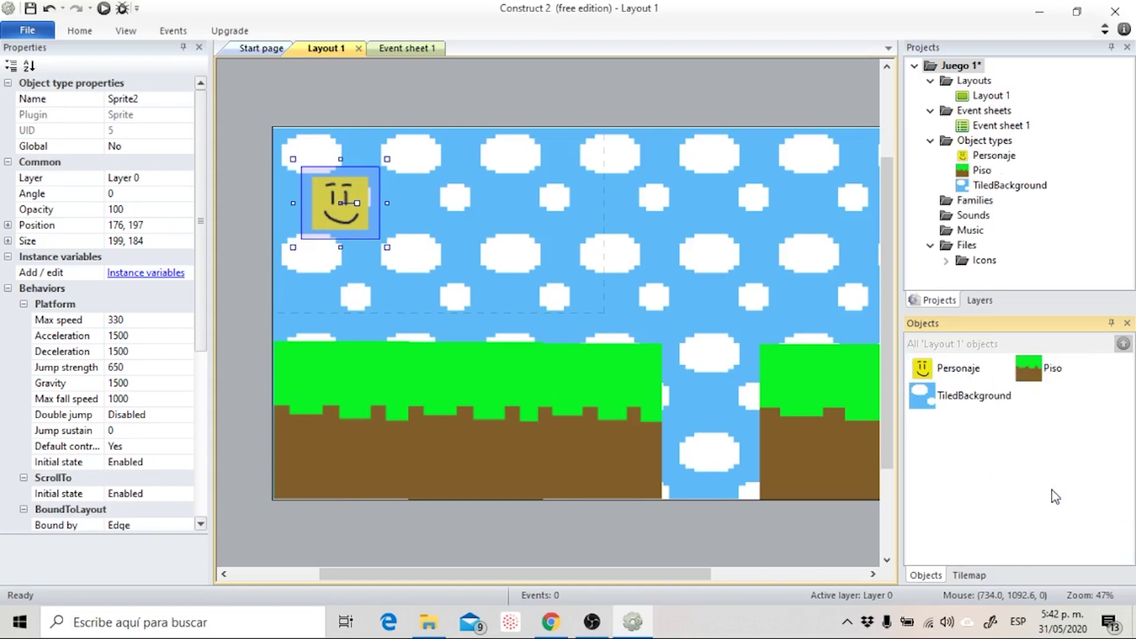
{"action": "left_click", "coordinate": [975, 396]}
{"action": "right_click", "coordinate": [971, 401]}
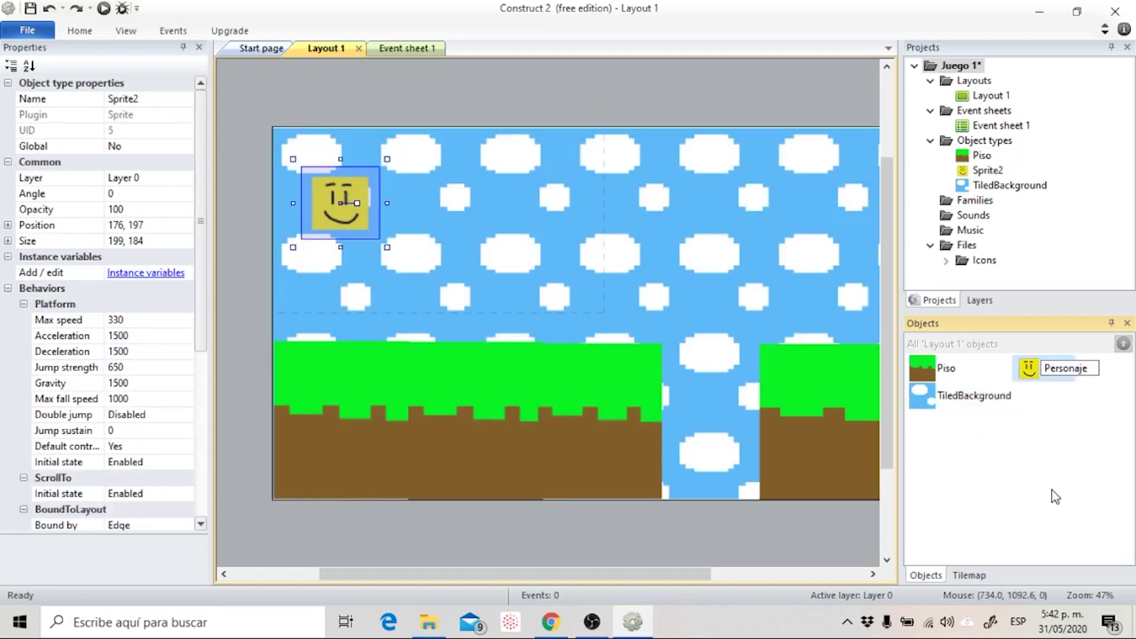
{"action": "key", "text": "Return"}
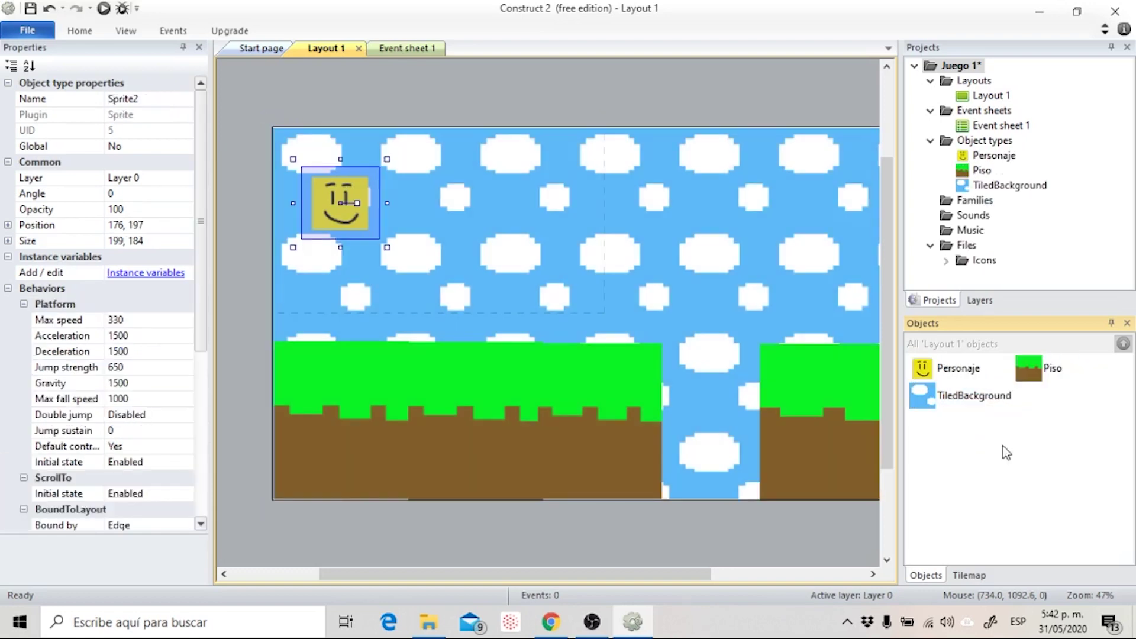
Rename the TiledBackground object as Fondo.
{"action": "left_click", "coordinate": [974, 400]}
{"action": "right_click", "coordinate": [971, 401]}
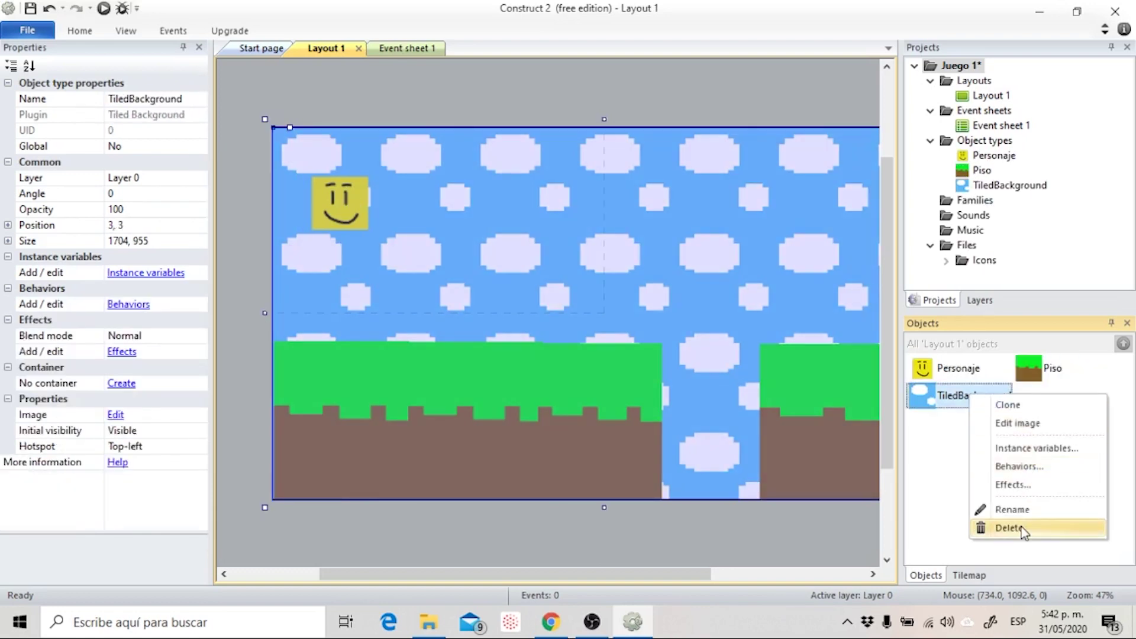
{"action": "left_click", "coordinate": [1024, 512]}
{"action": "type", "text": "Fondo"}
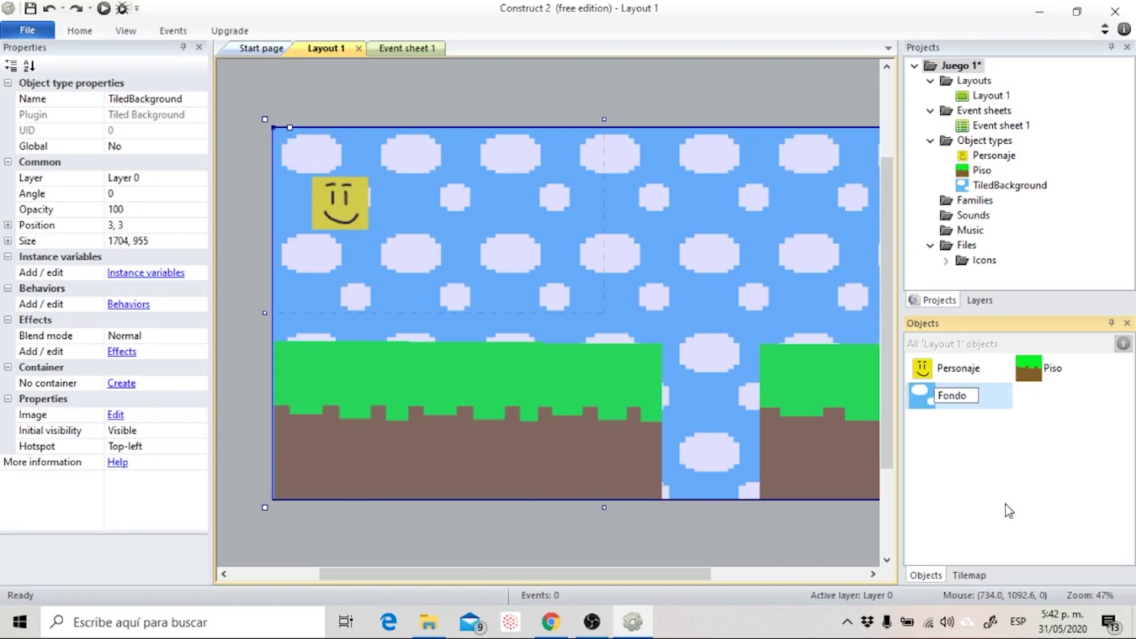
{"action": "key", "text": "Return"}
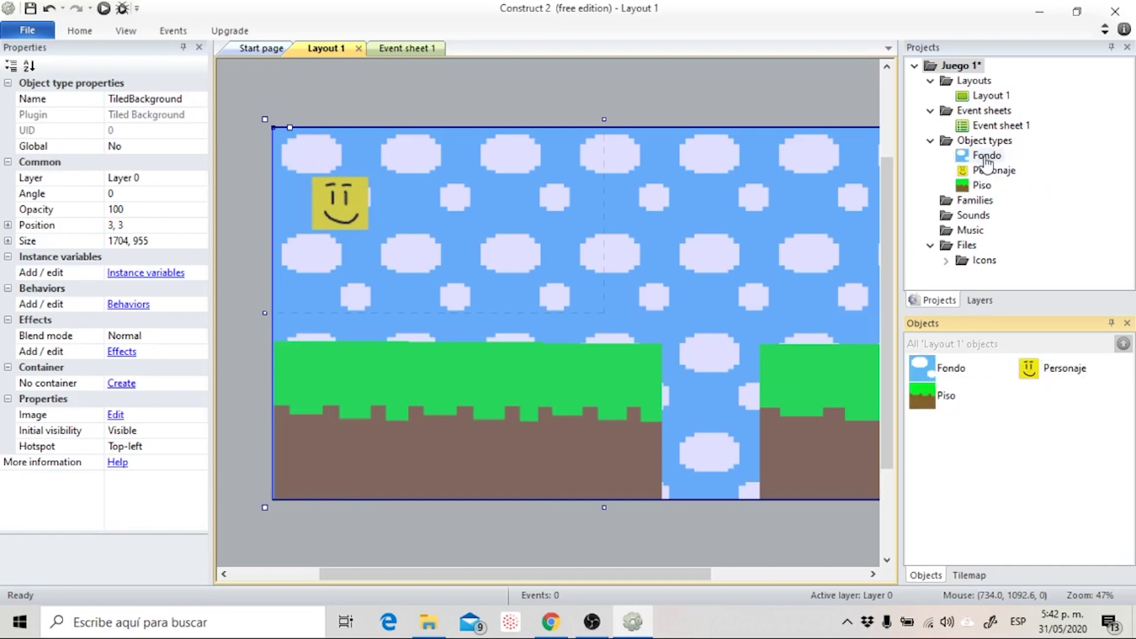
Insert a new Sprite object and place it in the sky between the smiley and the gap.
{"action": "double_click", "coordinate": [534, 519]}
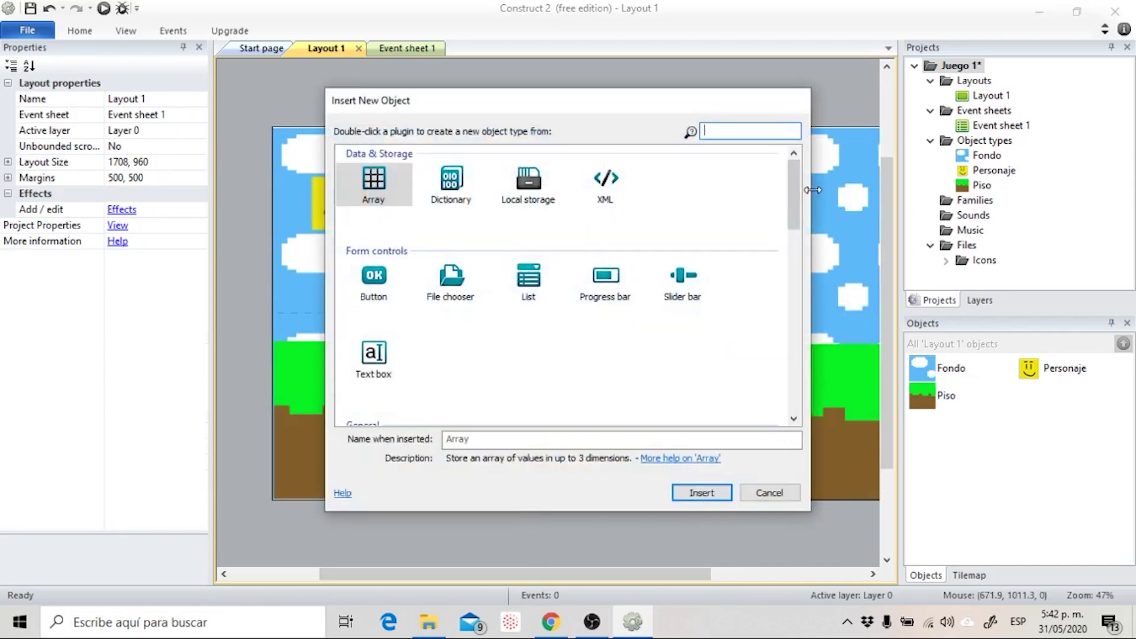
{"action": "left_click_drag", "start_coordinate": [799, 195], "coordinate": [791, 225]}
{"action": "left_click", "coordinate": [683, 323]}
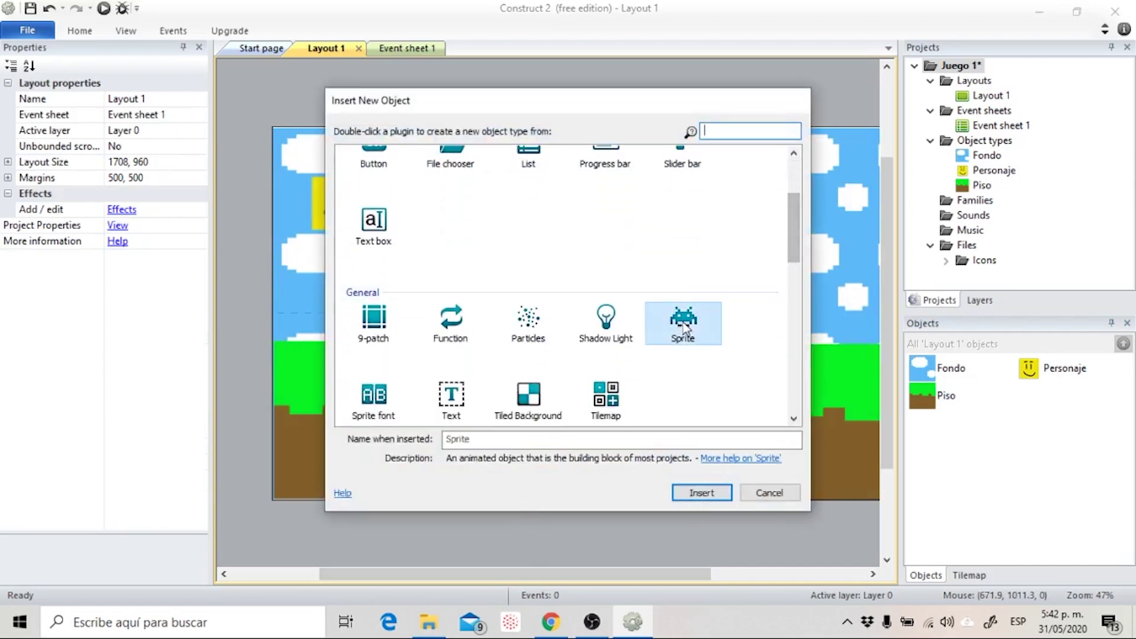
{"action": "left_click", "coordinate": [701, 491]}
{"action": "left_click", "coordinate": [466, 263]}
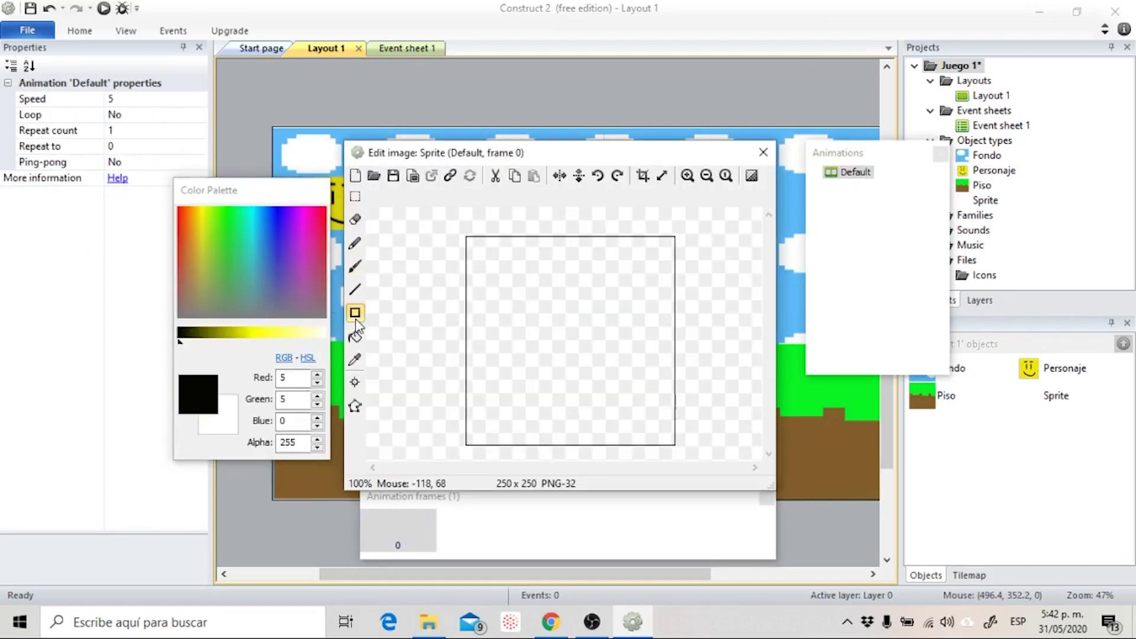
Draw a brown rectangular tree trunk, RGB 110, 92, 48, standing on the lower edge of the new sprite's canvas.
{"action": "left_click_drag", "start_coordinate": [196, 274], "coordinate": [194, 271]}
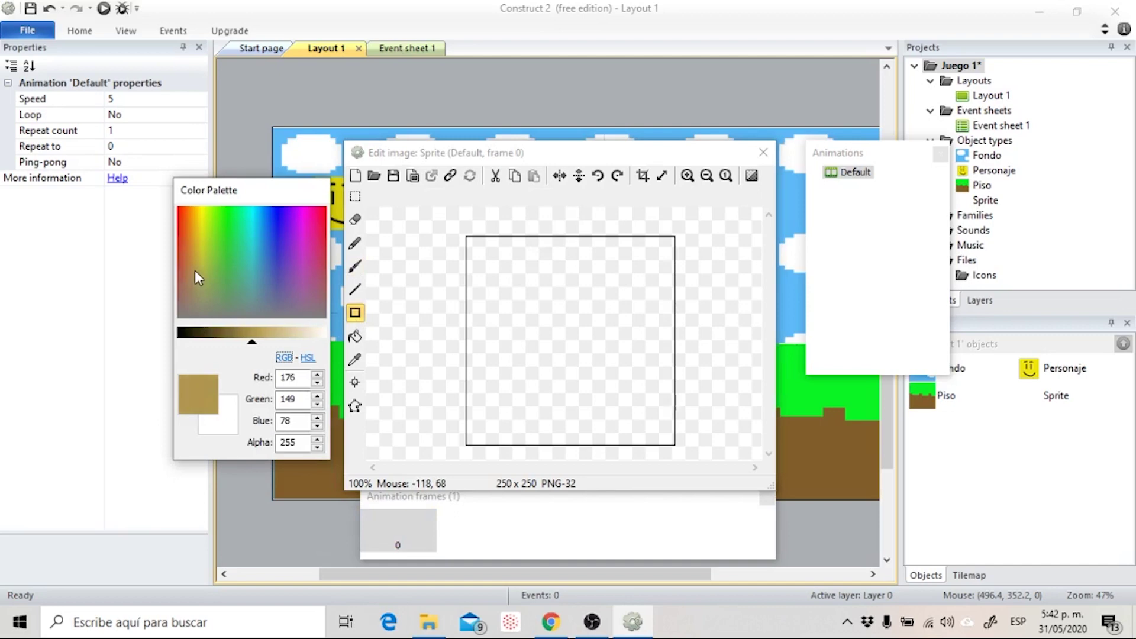
{"action": "left_click", "coordinate": [220, 345]}
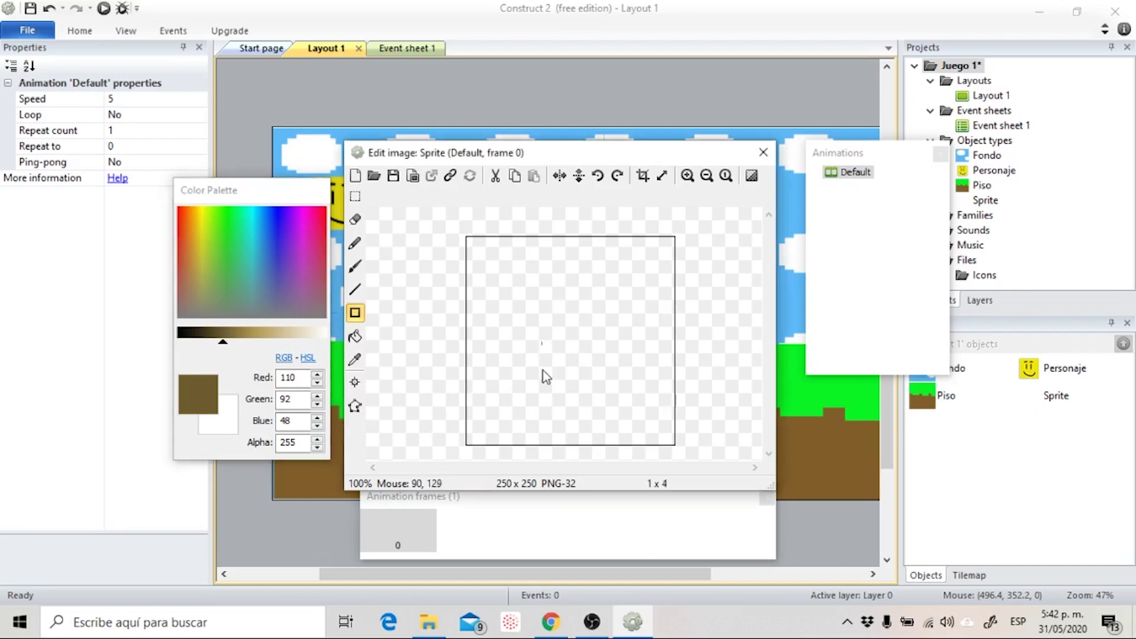
{"action": "mouse_move", "coordinate": [542, 342]}
{"action": "left_mouse_down"}
{"action": "mouse_move", "coordinate": [575, 443]}
{"action": "mouse_move", "coordinate": [592, 445]}
{"action": "left_mouse_up"}
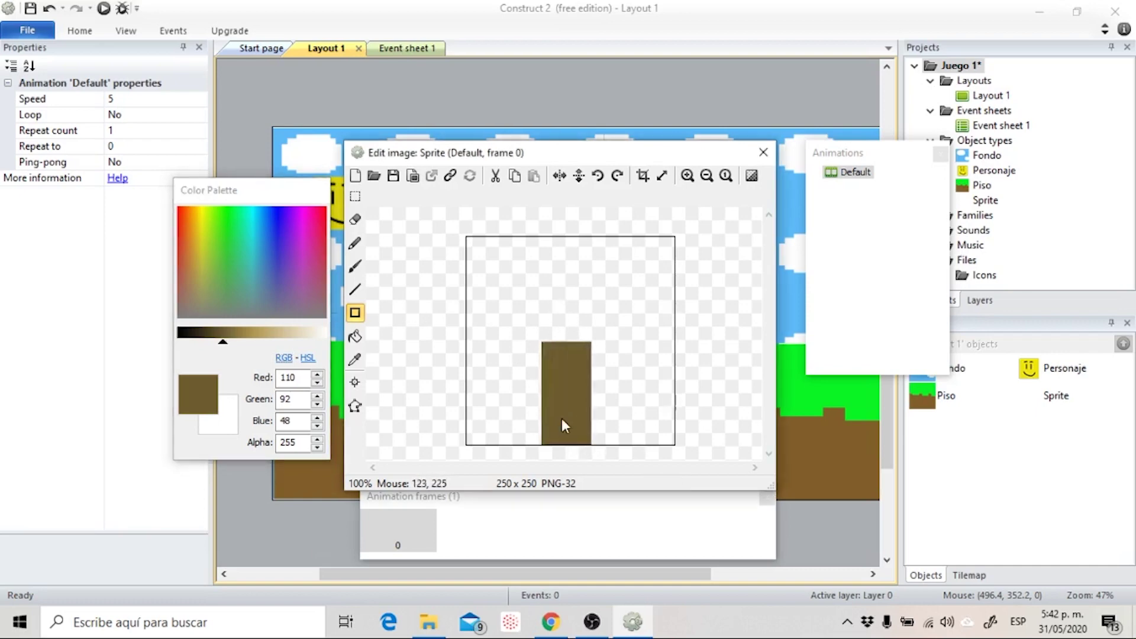
Build the tree's crown from three overlapping bright green rectangles, RGB 8, 246, 18, above the trunk and close the image editor.
{"action": "left_click", "coordinate": [228, 214]}
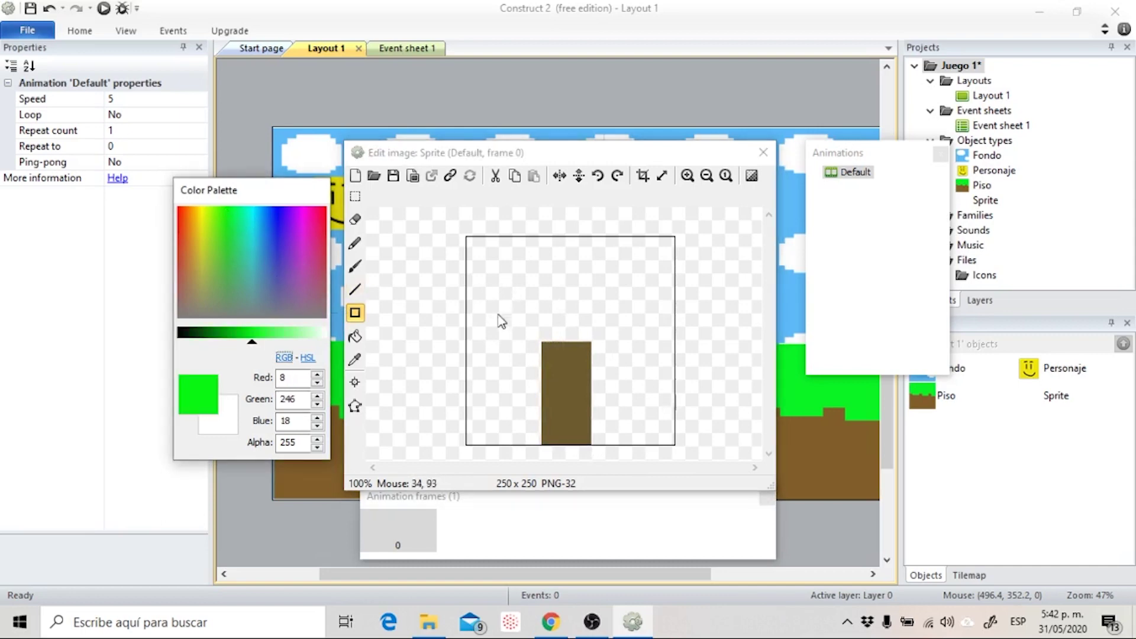
{"action": "left_click_drag", "start_coordinate": [493, 291], "coordinate": [649, 397]}
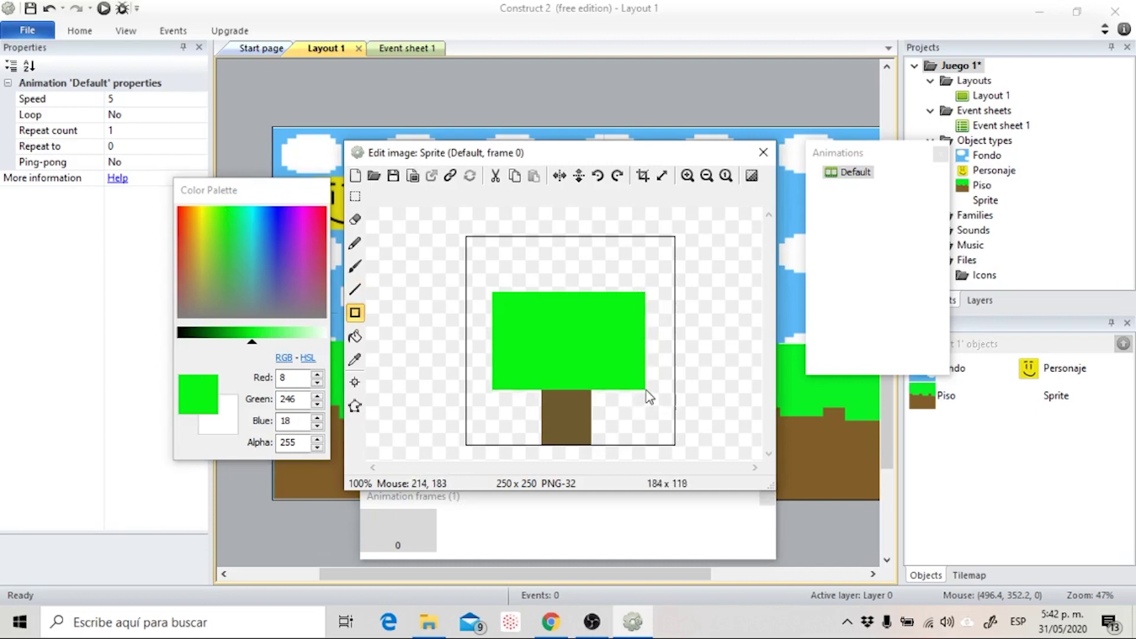
{"action": "left_click_drag", "start_coordinate": [516, 247], "coordinate": [623, 338]}
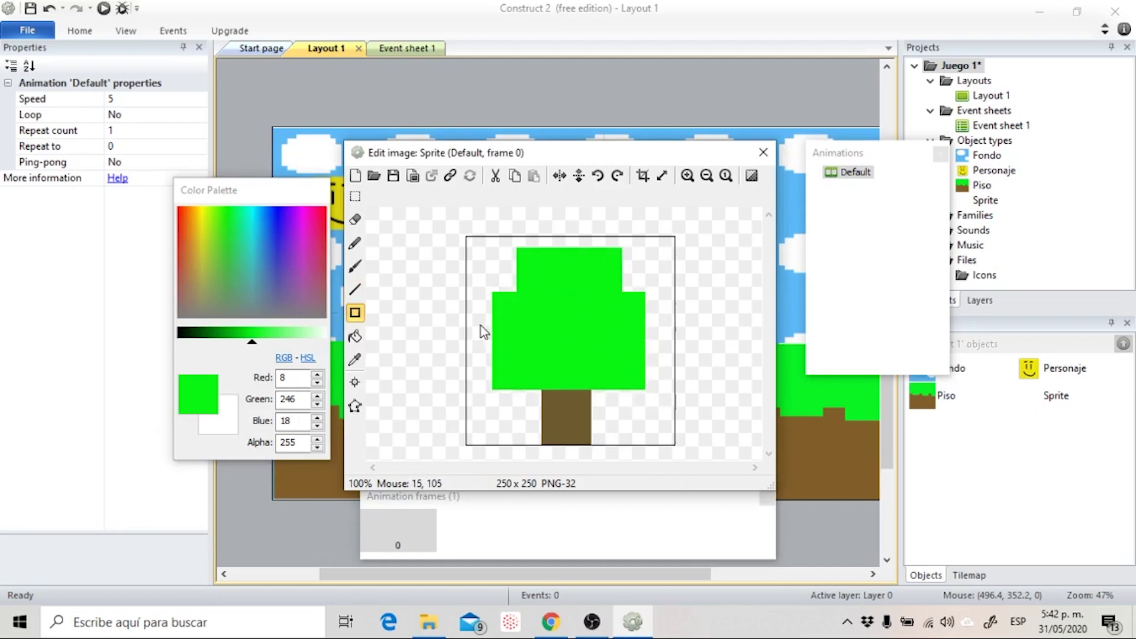
{"action": "left_click_drag", "start_coordinate": [480, 325], "coordinate": [658, 370]}
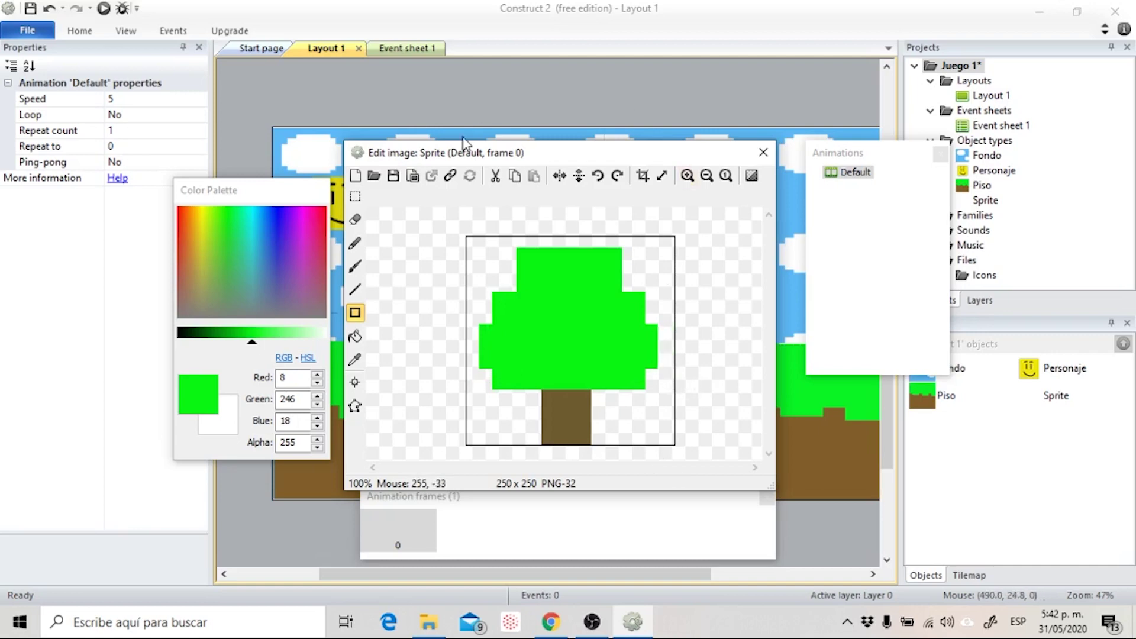
{"action": "left_click", "coordinate": [763, 153]}
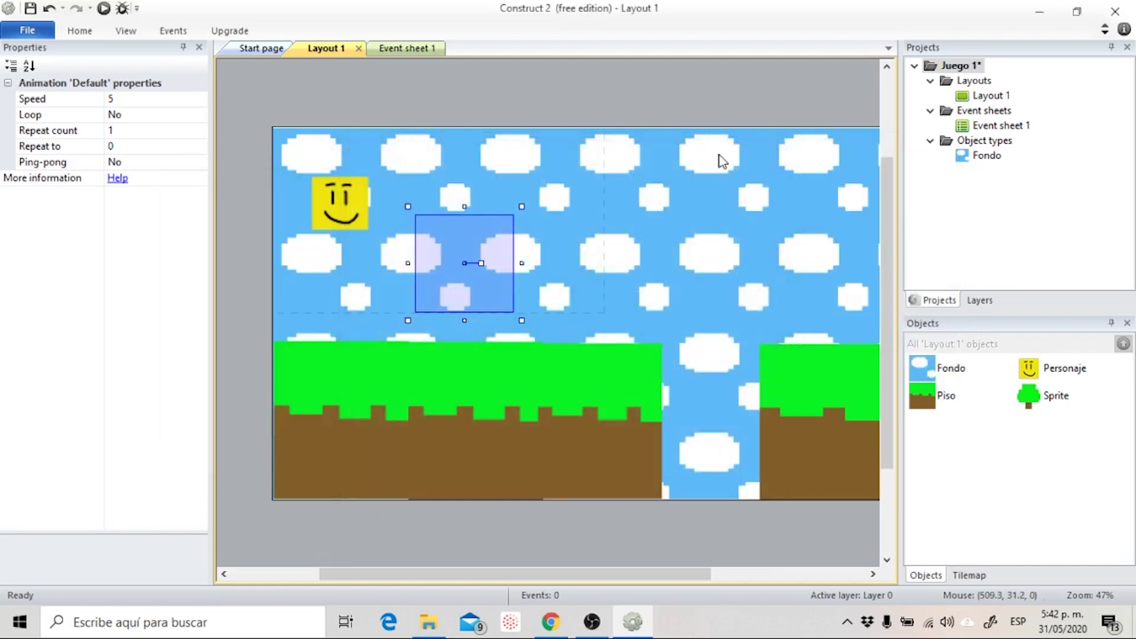
Stand the tree on the grass at a size of about 211 × 250 and bring the smiley to the front of the Z order.
{"action": "left_click_drag", "start_coordinate": [467, 243], "coordinate": [480, 276]}
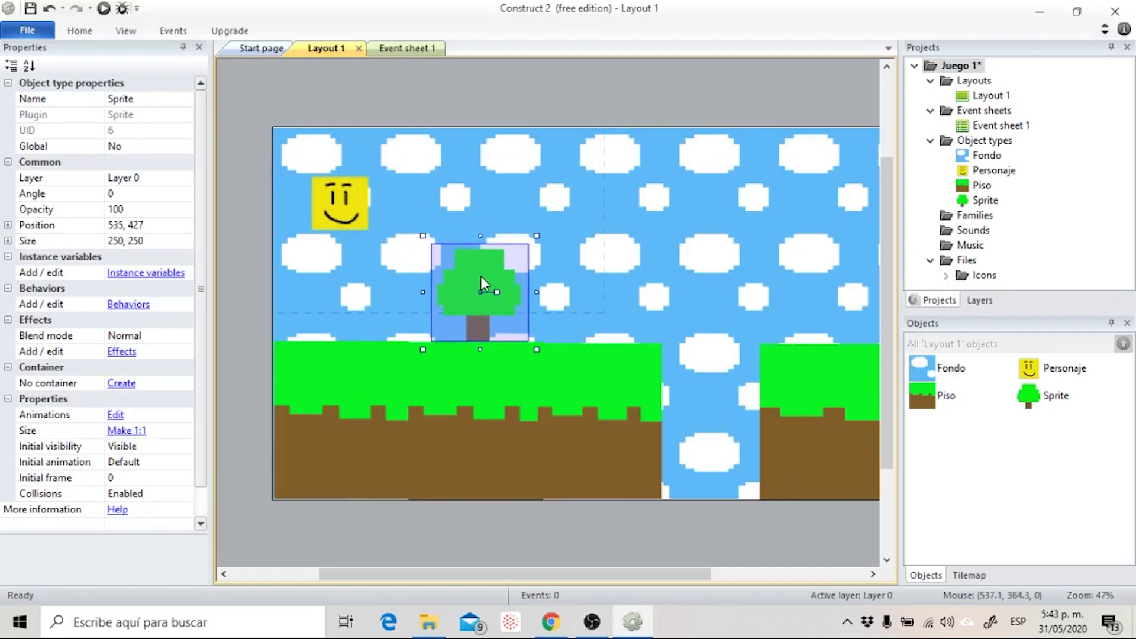
{"action": "left_click", "coordinate": [345, 213]}
{"action": "right_click", "coordinate": [345, 213]}
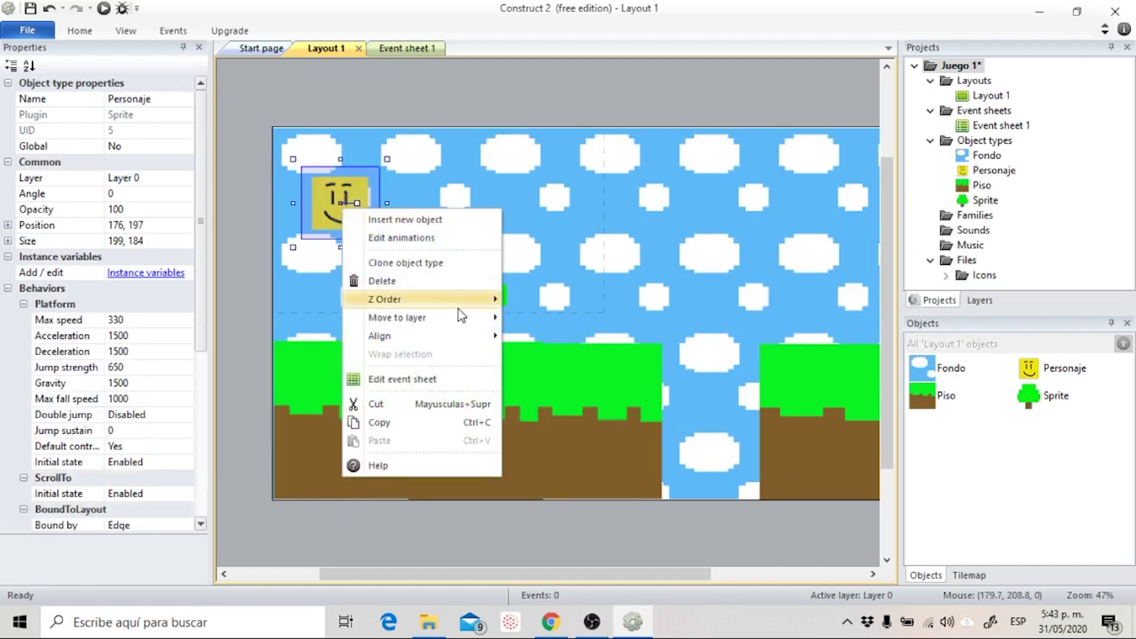
{"action": "mouse_move", "coordinate": [458, 307]}
{"action": "left_click", "coordinate": [600, 303]}
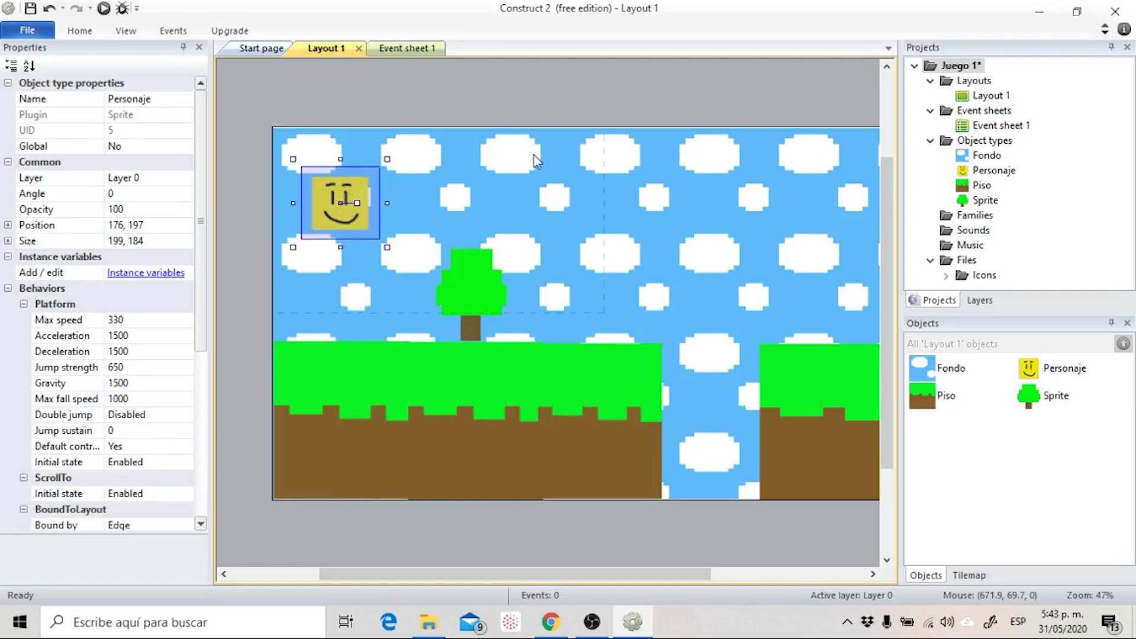
{"action": "left_click", "coordinate": [476, 105]}
Duplicate the tree onto the grass just before the gap and stretch the copy upward to about 211 × 385.
{"action": "left_click", "coordinate": [458, 265]}
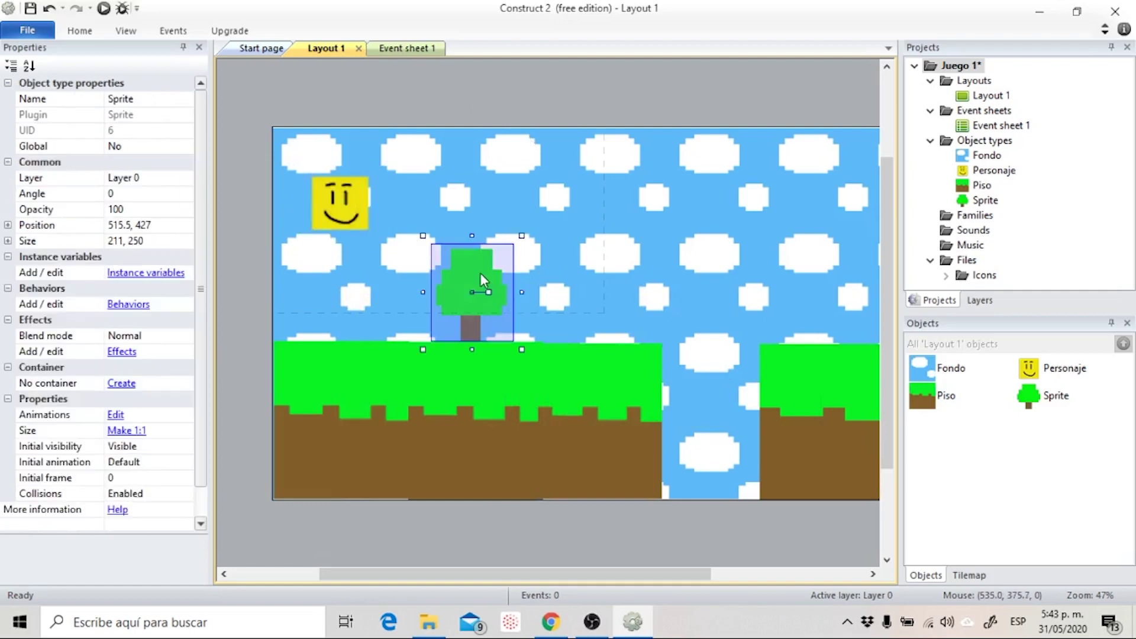
{"action": "left_click_drag", "start_coordinate": [484, 267], "coordinate": [644, 278], "text": "ctrl"}
{"action": "left_click_drag", "start_coordinate": [622, 239], "coordinate": [624, 187]}
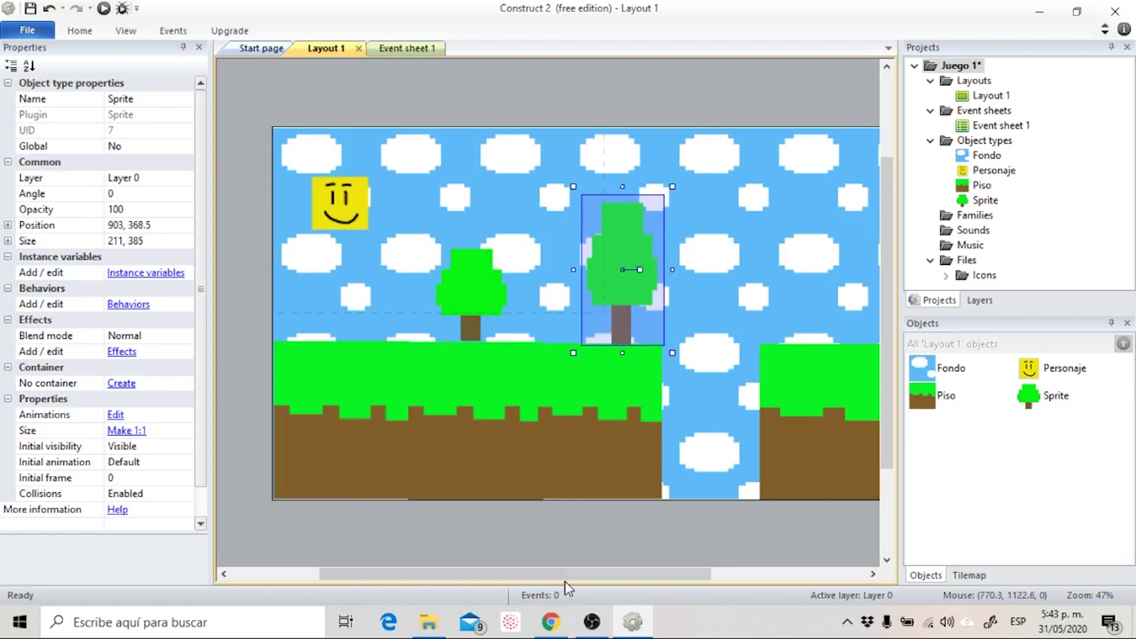
Duplicate the tall tree onto the ground beyond the gap and shrink the copy to about 143 × 280.
{"action": "left_click_drag", "start_coordinate": [590, 573], "coordinate": [668, 569]}
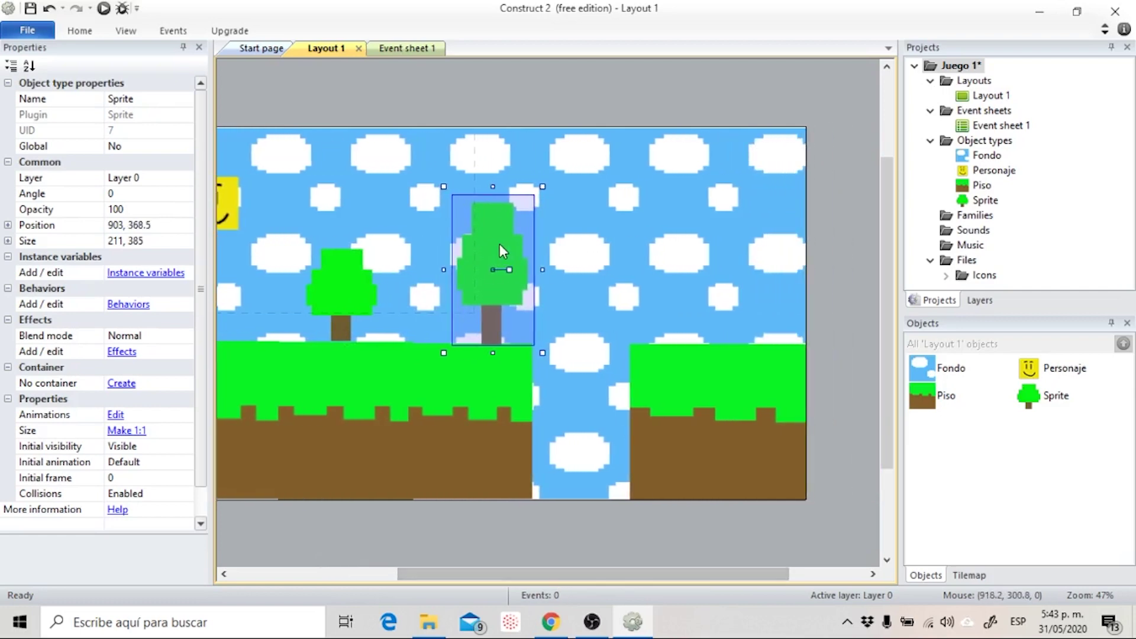
{"action": "left_click_drag", "start_coordinate": [500, 243], "coordinate": [701, 244], "text": "ctrl"}
{"action": "left_click_drag", "start_coordinate": [691, 190], "coordinate": [691, 228]}
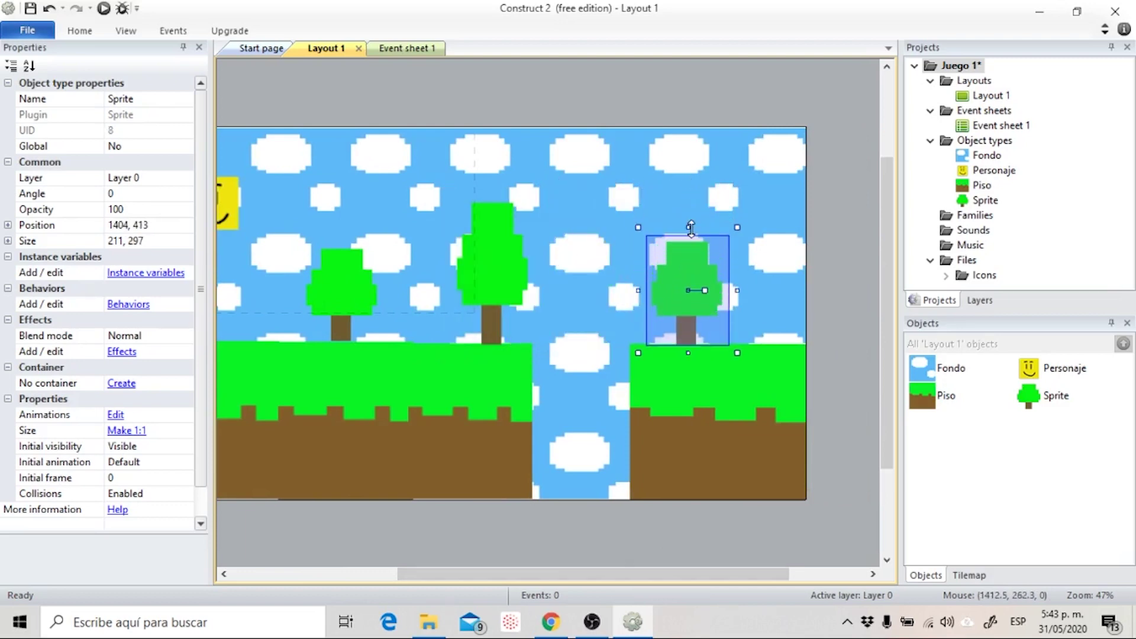
{"action": "left_click_drag", "start_coordinate": [734, 287], "coordinate": [704, 288]}
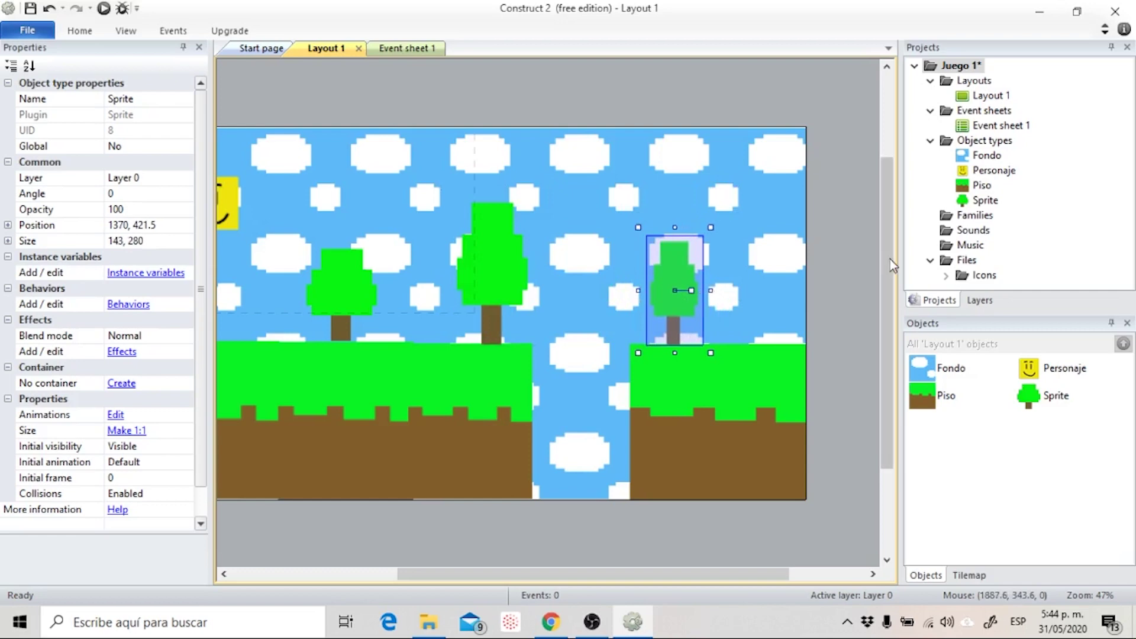
Preview the game, run and jump the smiley past the trees and back, then close the preview and return to Construct 2.
{"action": "left_click", "coordinate": [831, 261]}
{"action": "left_click_drag", "start_coordinate": [600, 573], "coordinate": [529, 574]}
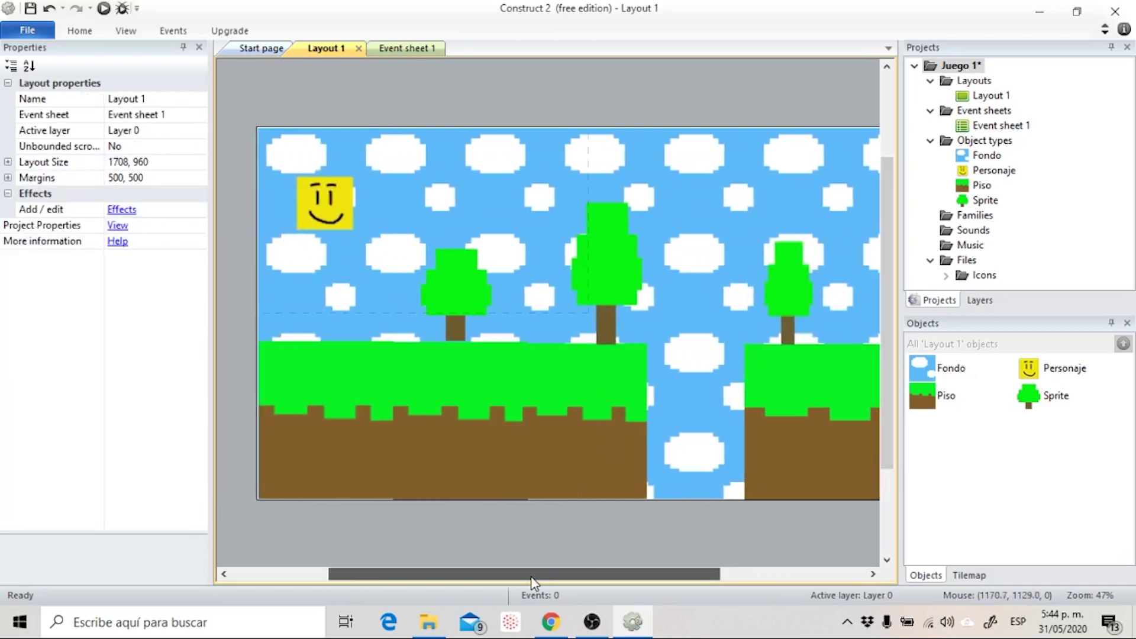
{"action": "left_click", "coordinate": [104, 8]}
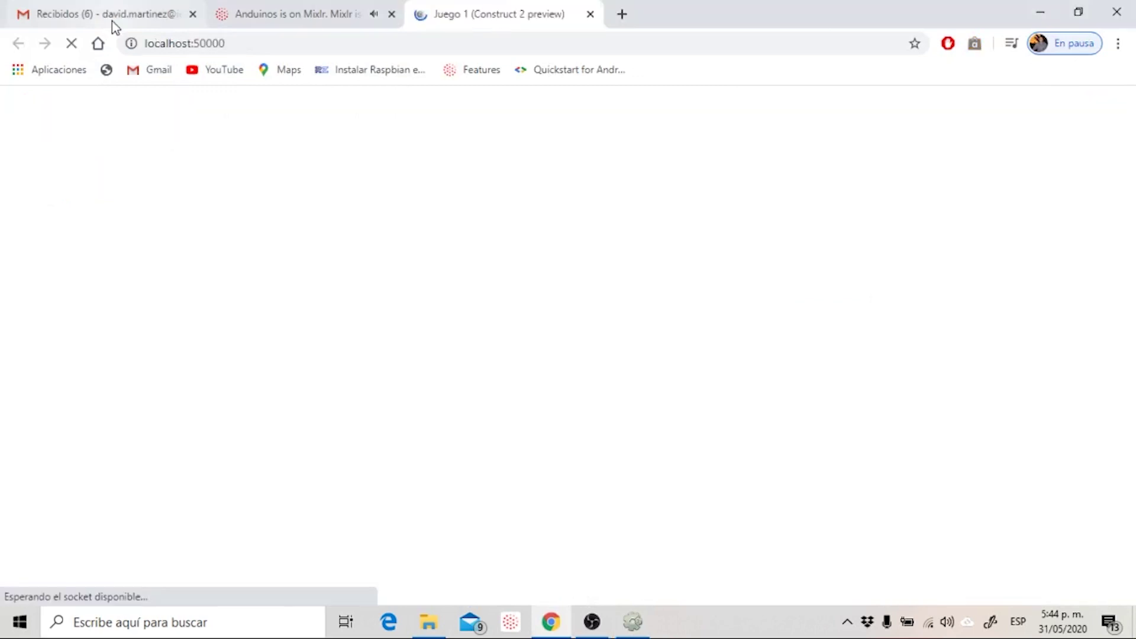
{"action": "key", "text": "Right"}
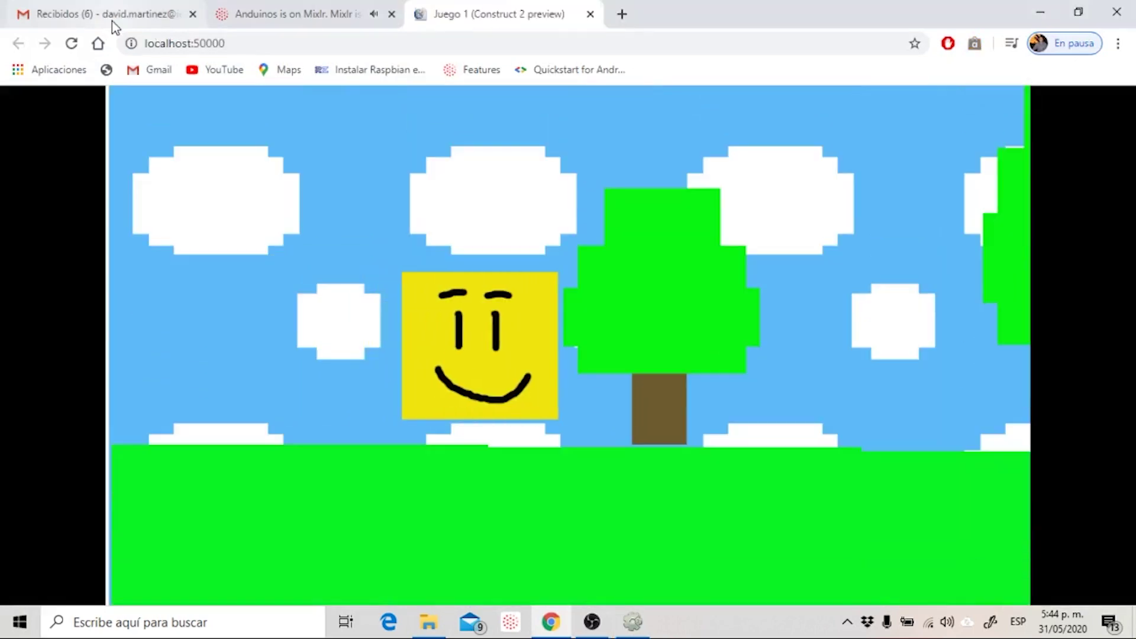
{"action": "key", "text": "Up"}
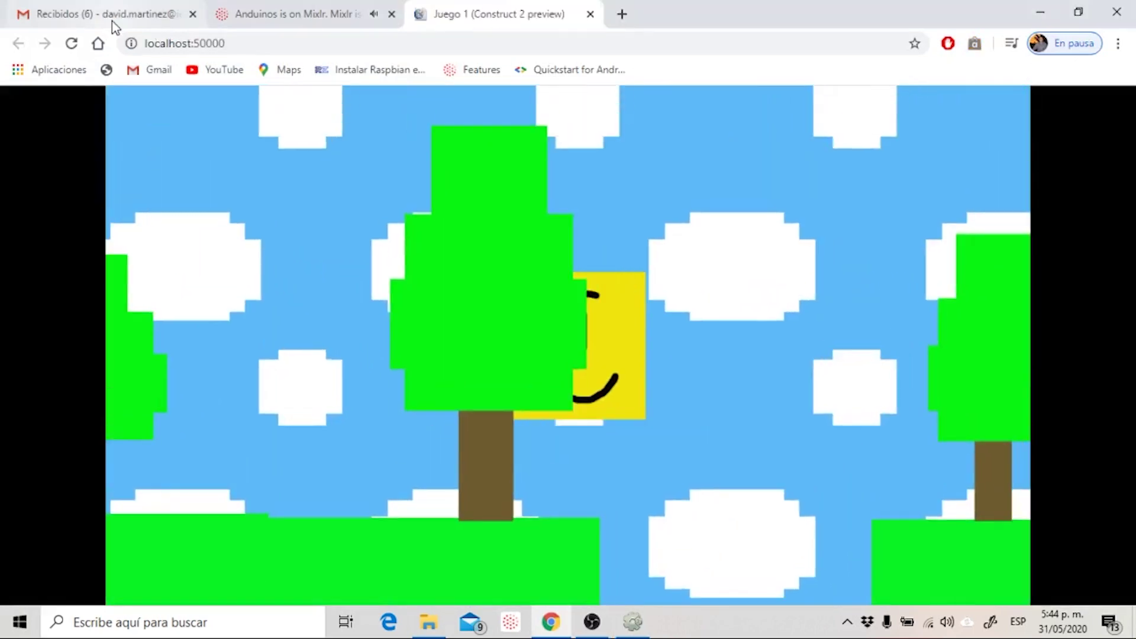
{"action": "key", "text": "Up"}
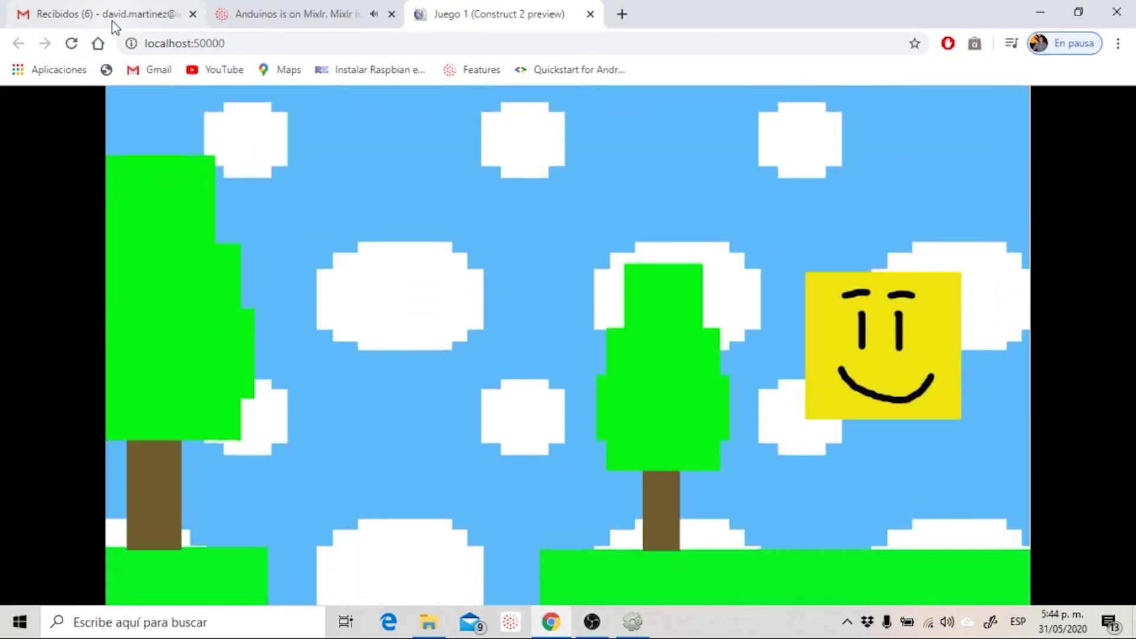
{"action": "key", "text": "Left"}
{"action": "key", "text": "Left"}
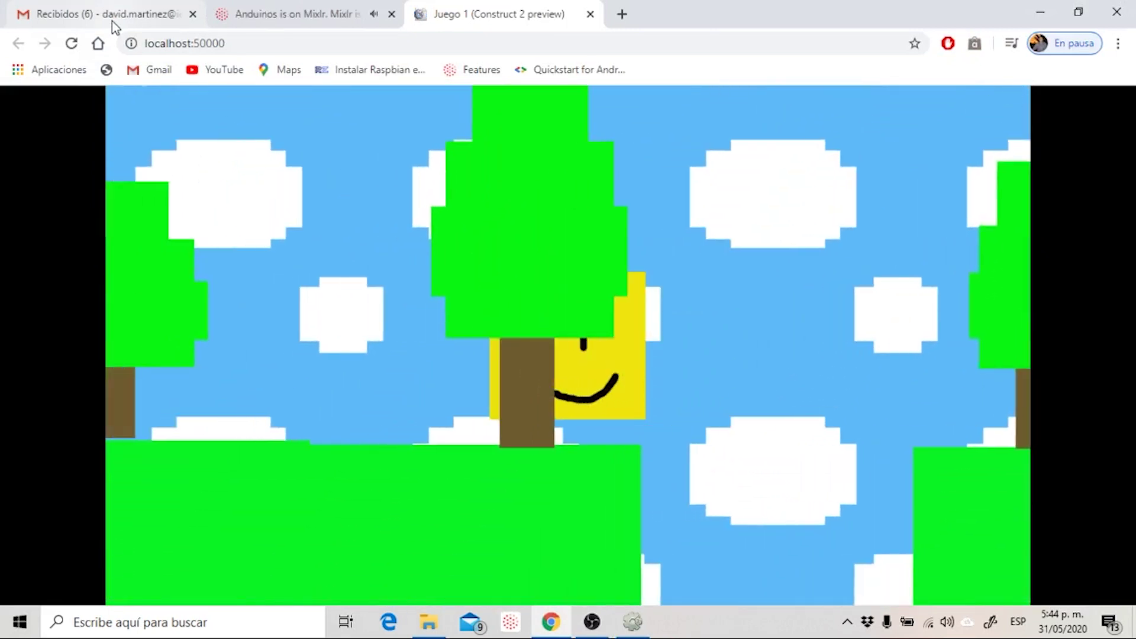
{"action": "key", "text": "Left"}
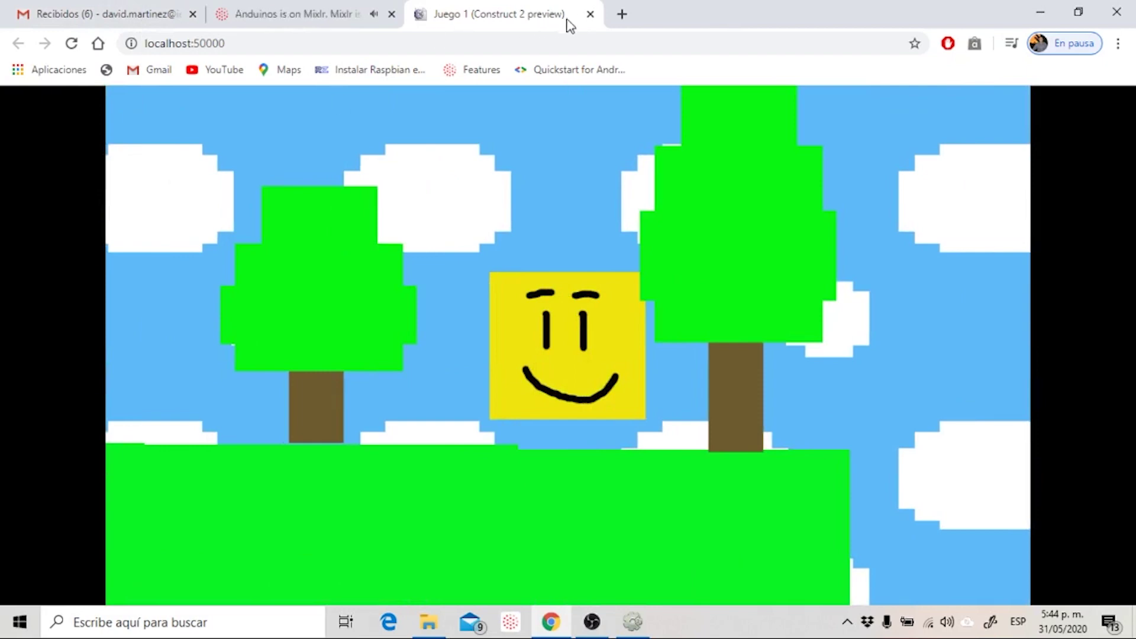
{"action": "left_click", "coordinate": [589, 14]}
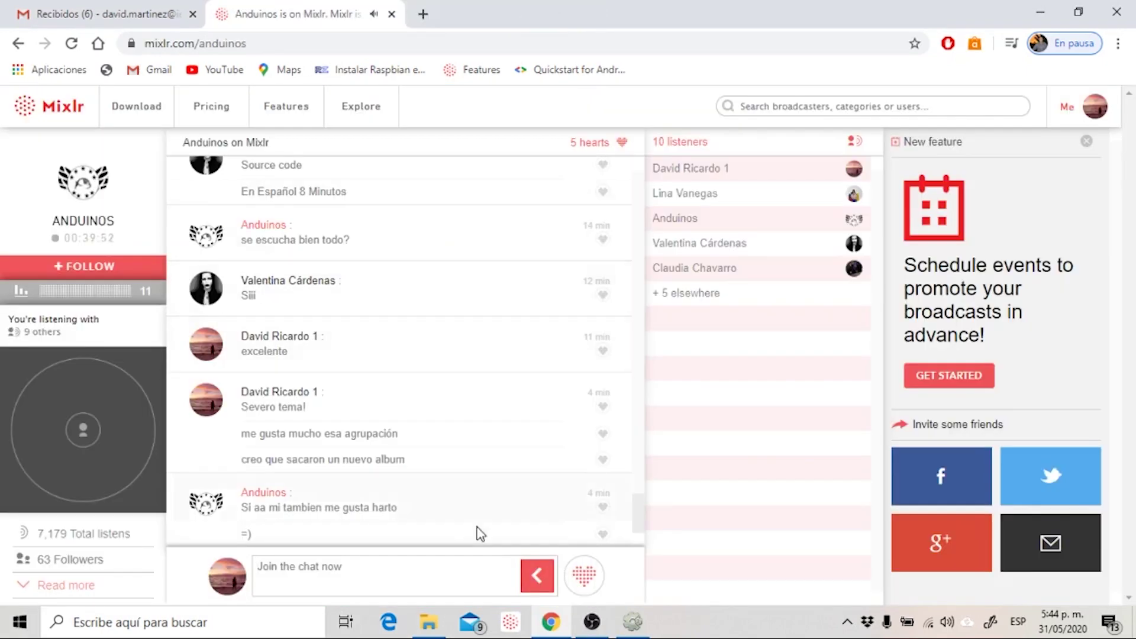
{"action": "left_click", "coordinate": [633, 622]}
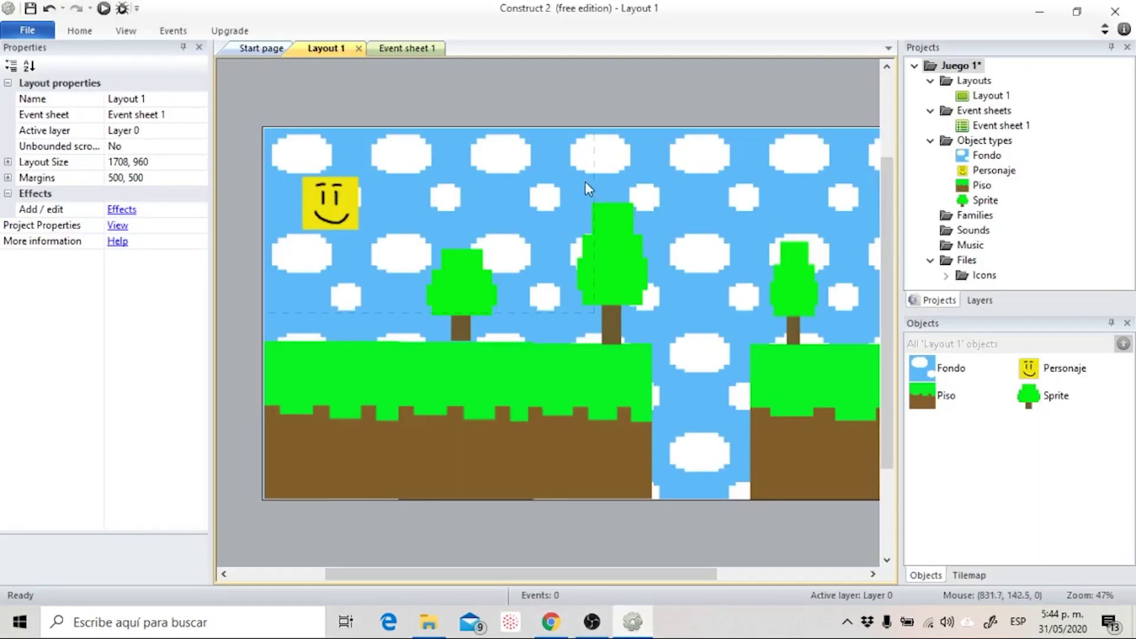
Send the smiley character to the top of the layer and lower it beside the first tree, at about 253, 387.
{"action": "left_click", "coordinate": [643, 292]}
{"action": "left_click", "coordinate": [336, 201]}
{"action": "right_click", "coordinate": [336, 201]}
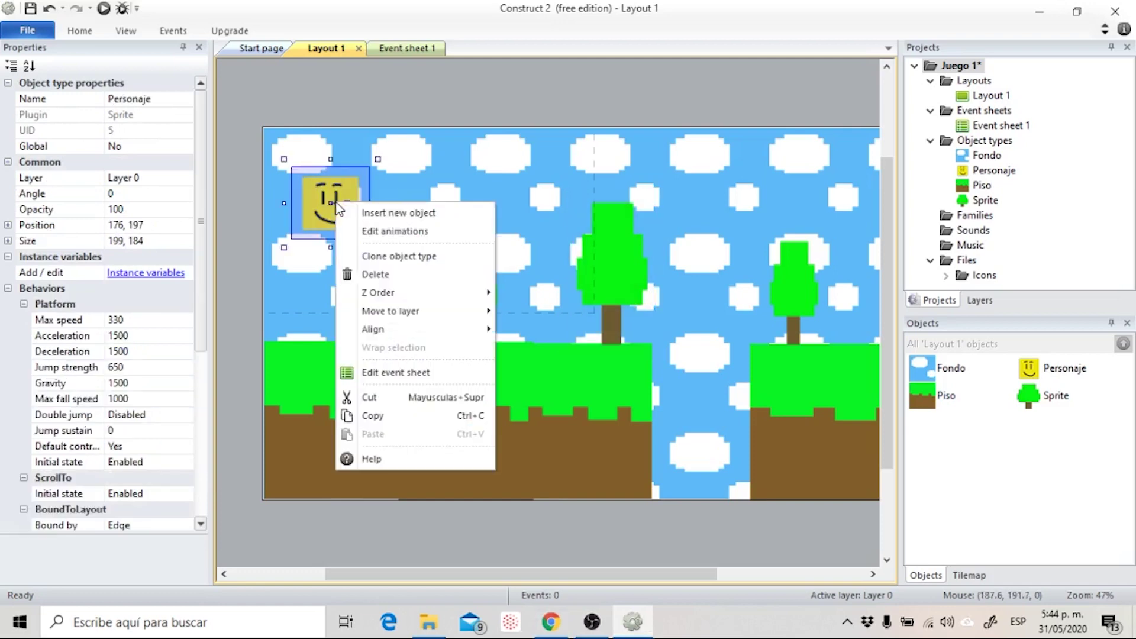
{"action": "mouse_move", "coordinate": [427, 299]}
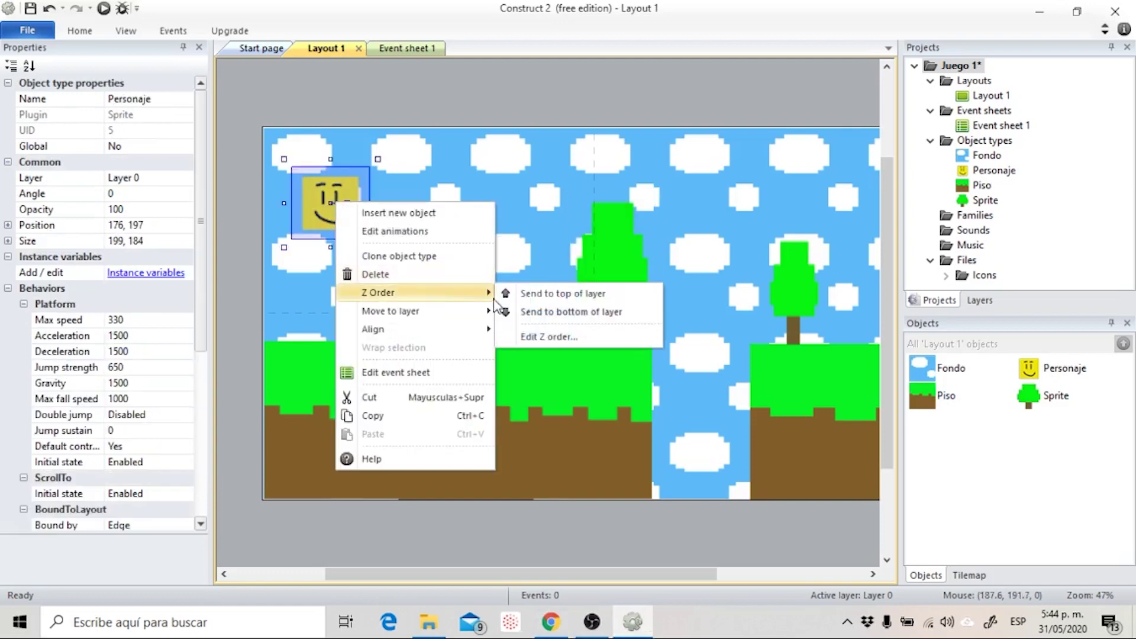
{"action": "left_click", "coordinate": [609, 300]}
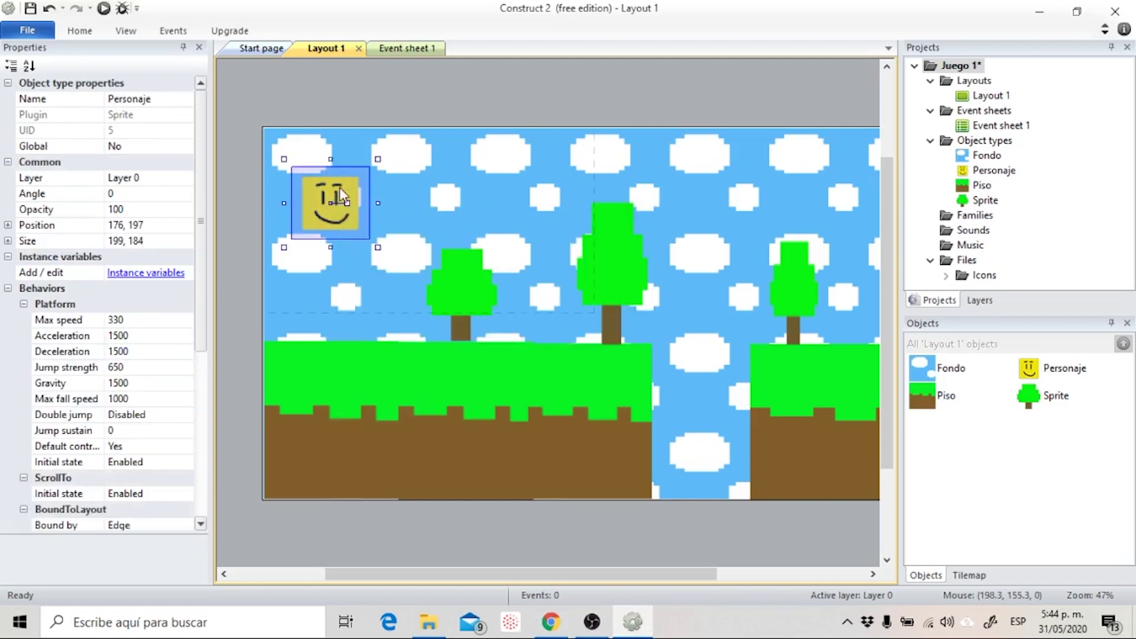
{"action": "left_click_drag", "start_coordinate": [341, 196], "coordinate": [372, 268]}
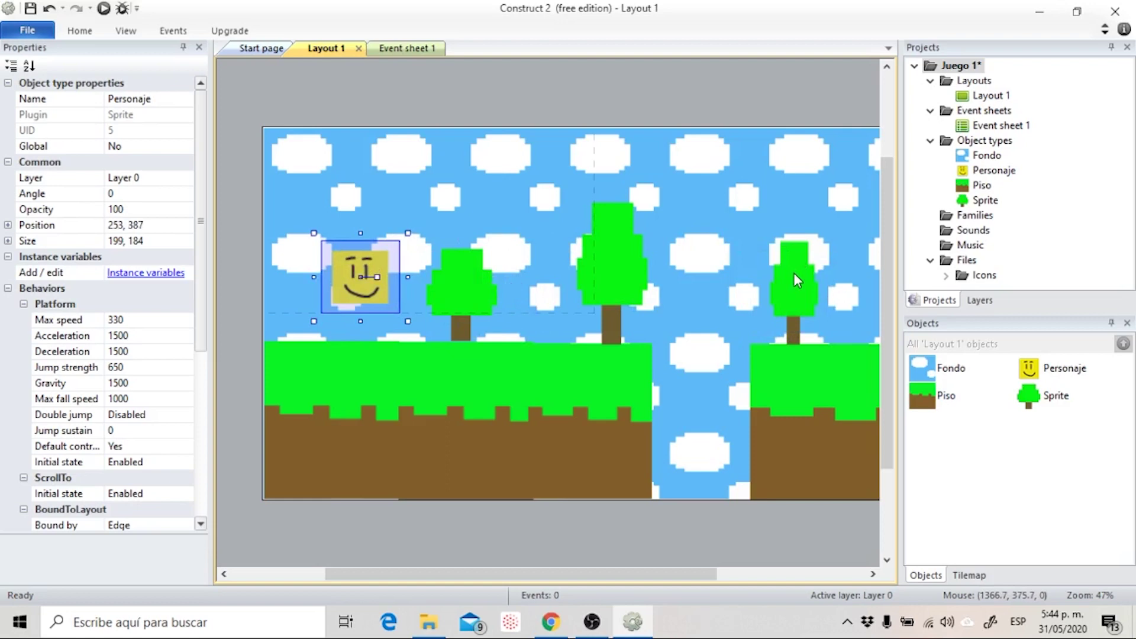
{"action": "left_click", "coordinate": [793, 278]}
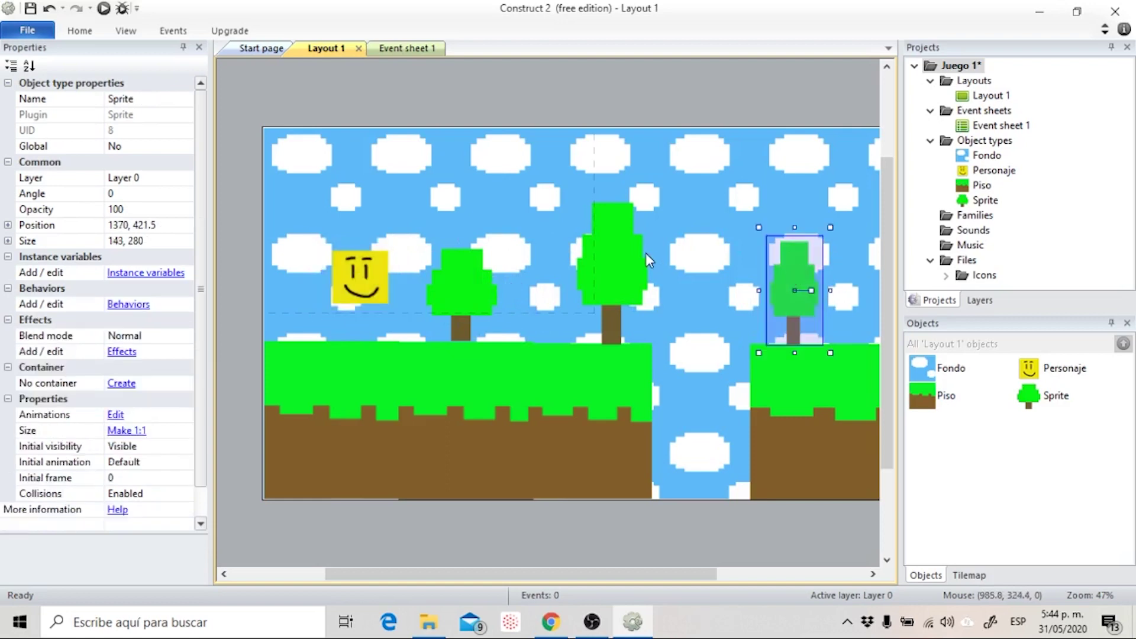
{"action": "left_click", "coordinate": [339, 269]}
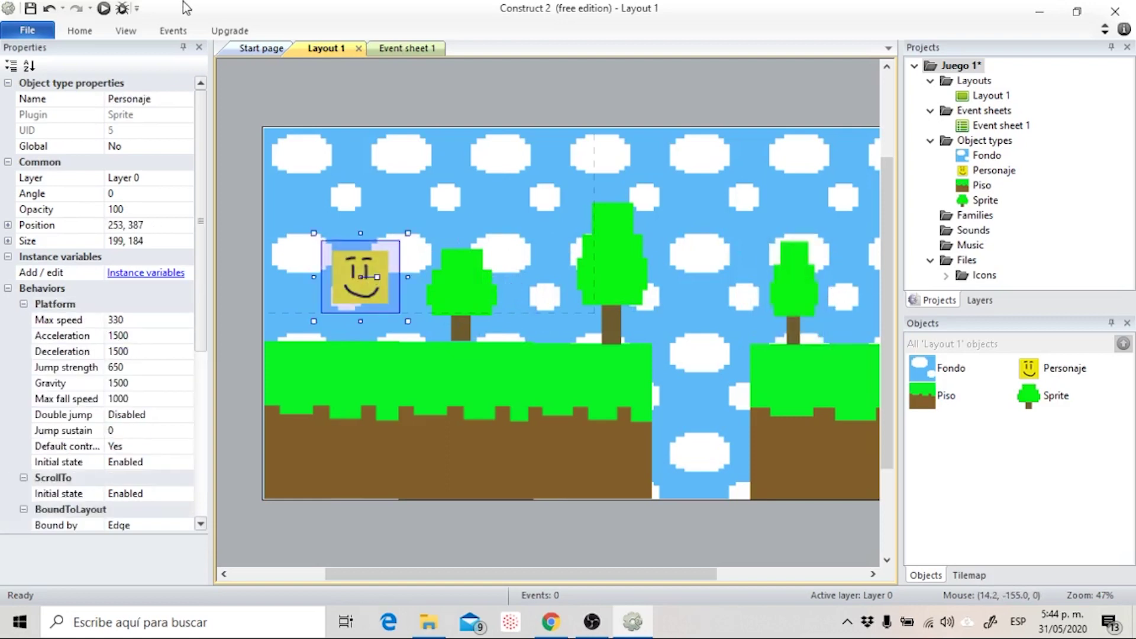
Preview the game again and run the smiley in front of the trees and across the gap.
{"action": "left_click", "coordinate": [103, 8]}
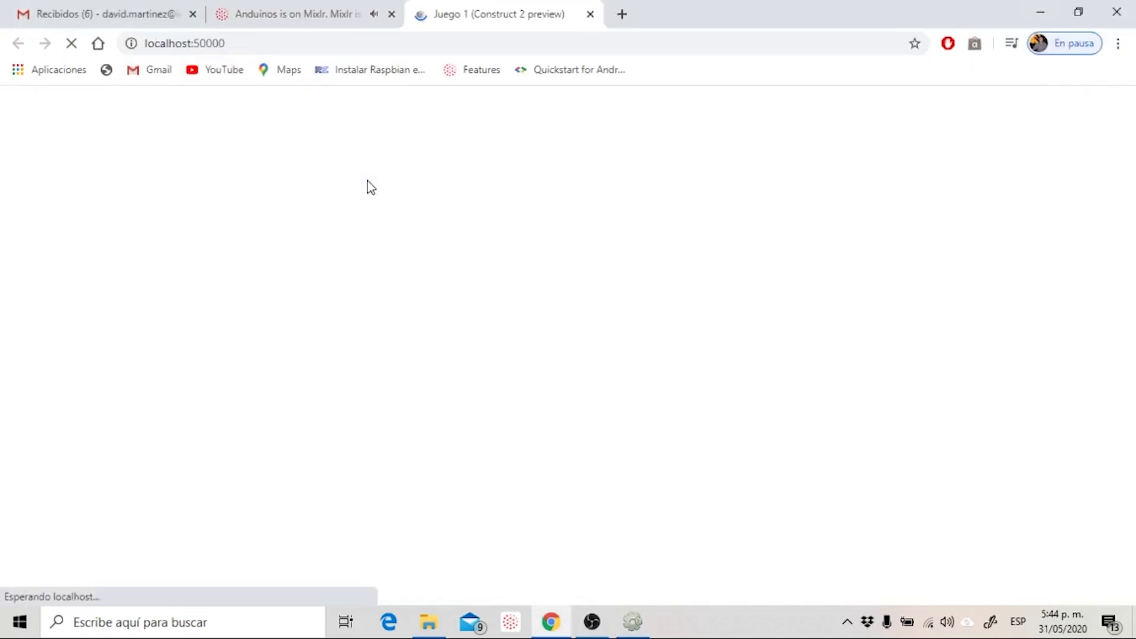
{"action": "key", "text": "Right"}
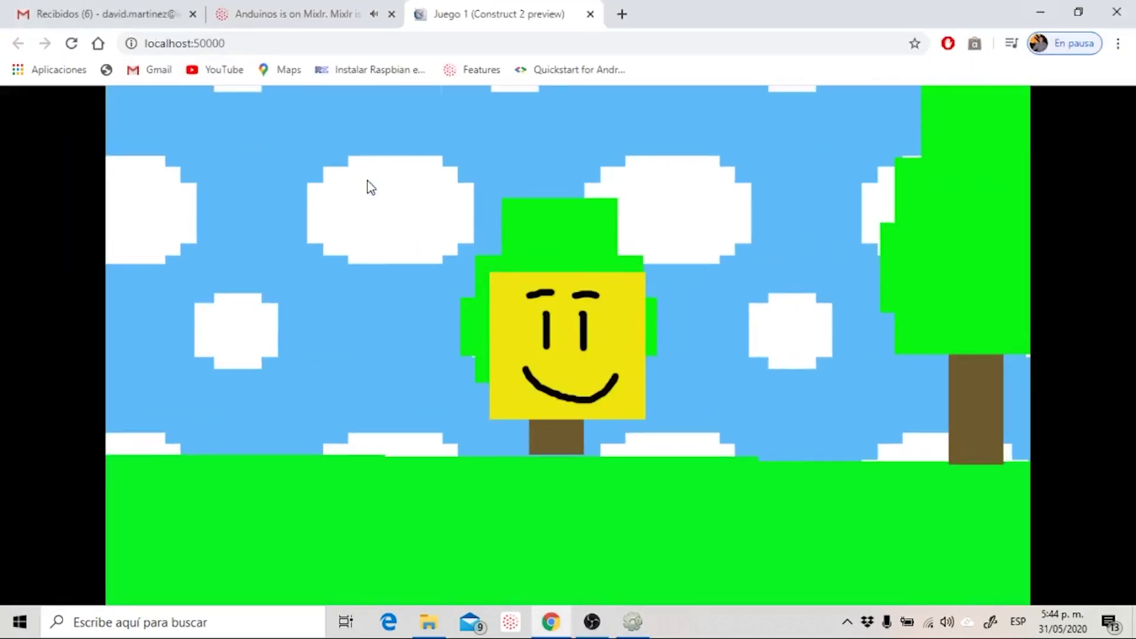
{"action": "key", "text": "Right"}
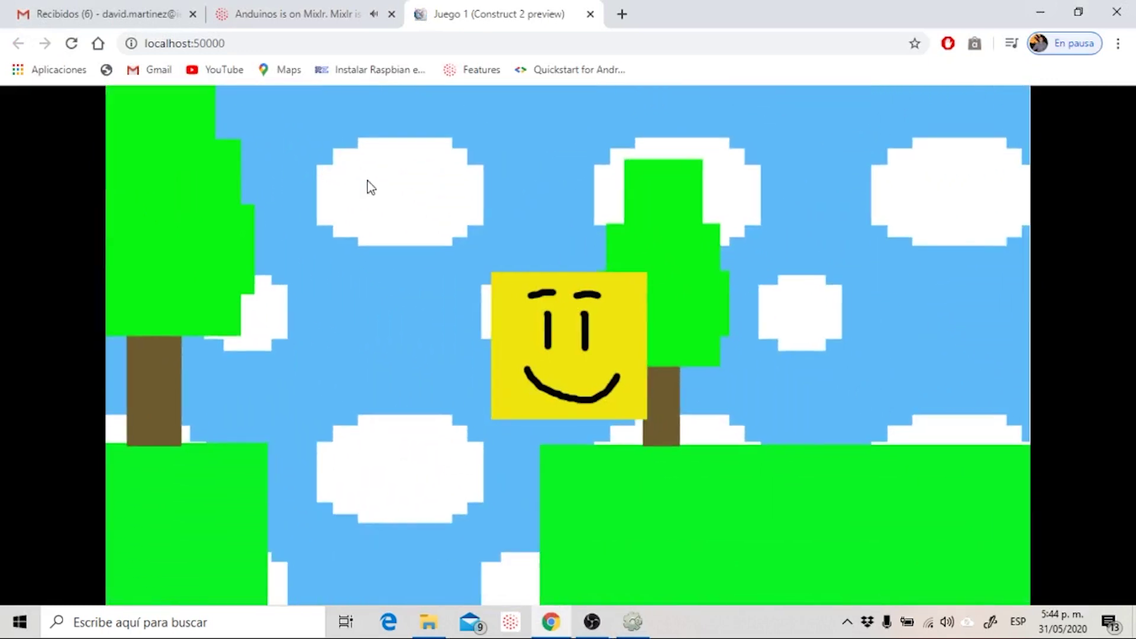
{"action": "key", "text": "Right"}
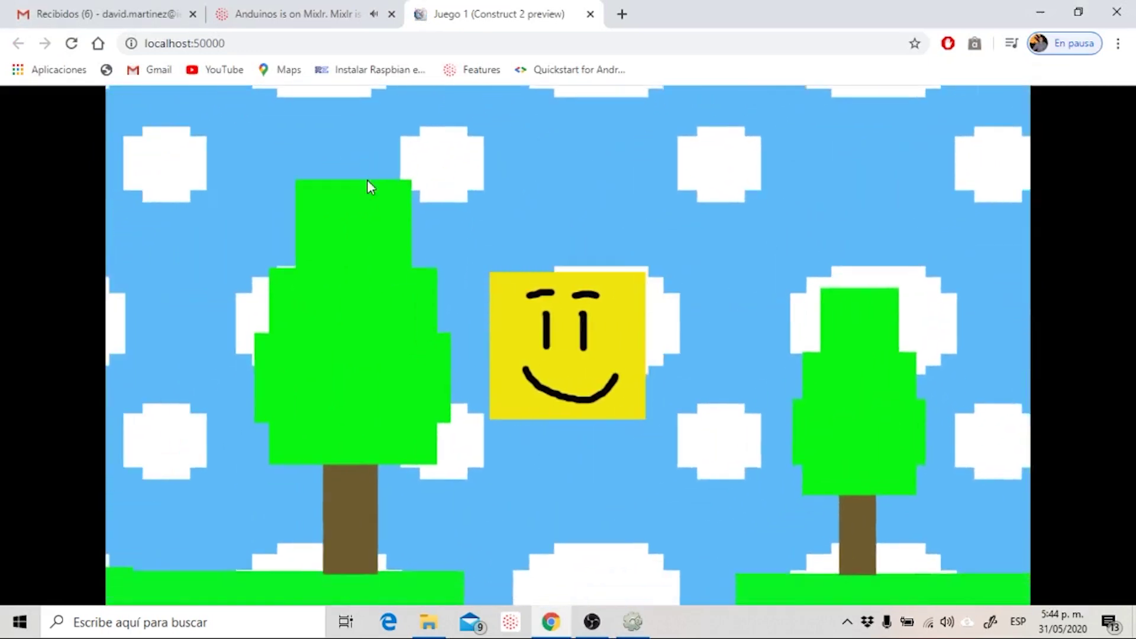
{"action": "key", "text": "Right"}
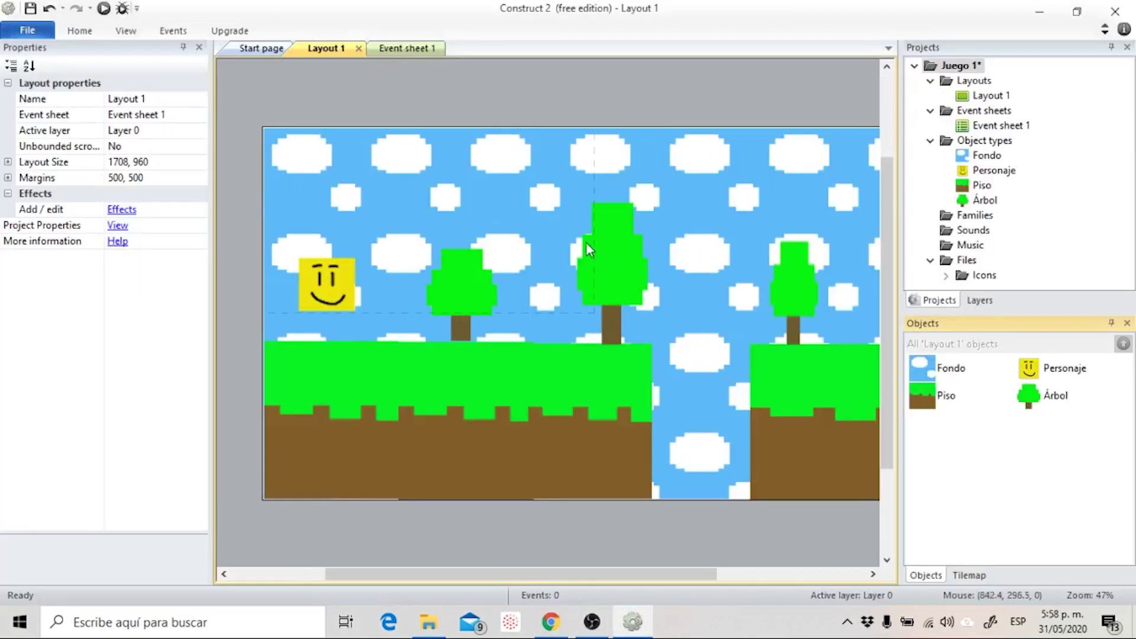
{"action": "double_click", "coordinate": [445, 224]}
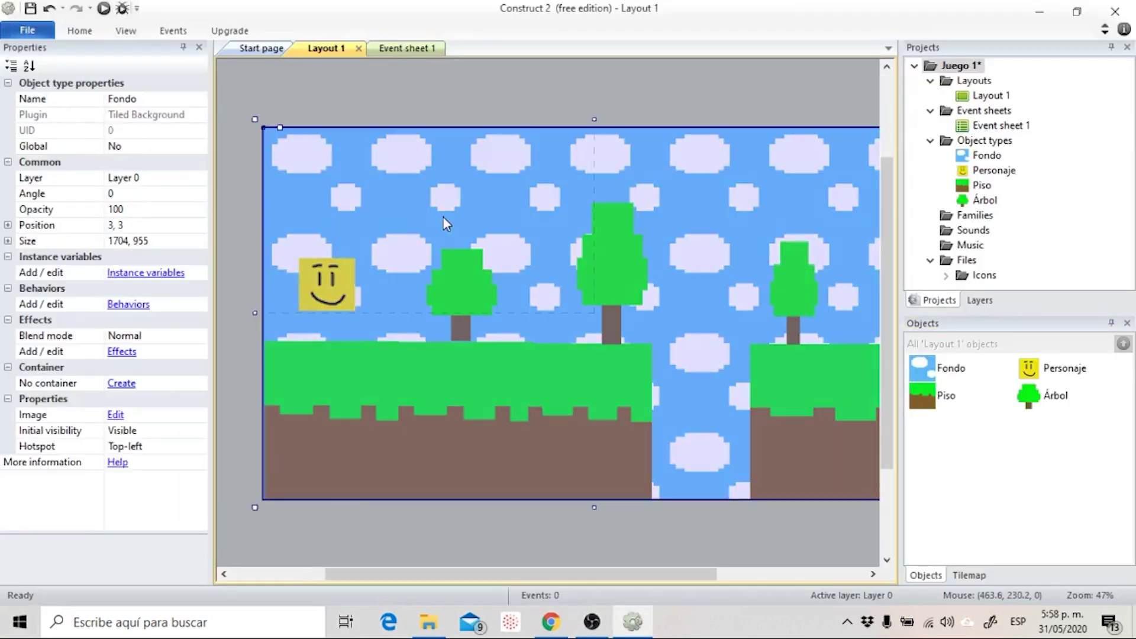
{"action": "left_click", "coordinate": [763, 152]}
{"action": "left_click", "coordinate": [460, 538]}
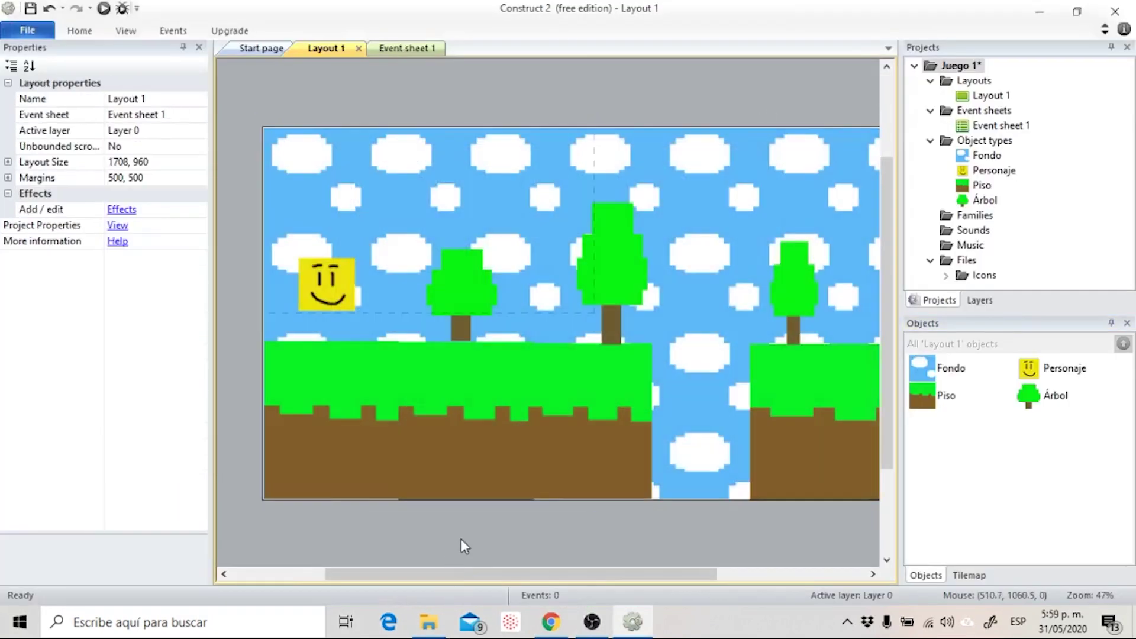
Insert a new Sprite object and place it in the sky near the first tree.
{"action": "double_click", "coordinate": [461, 538]}
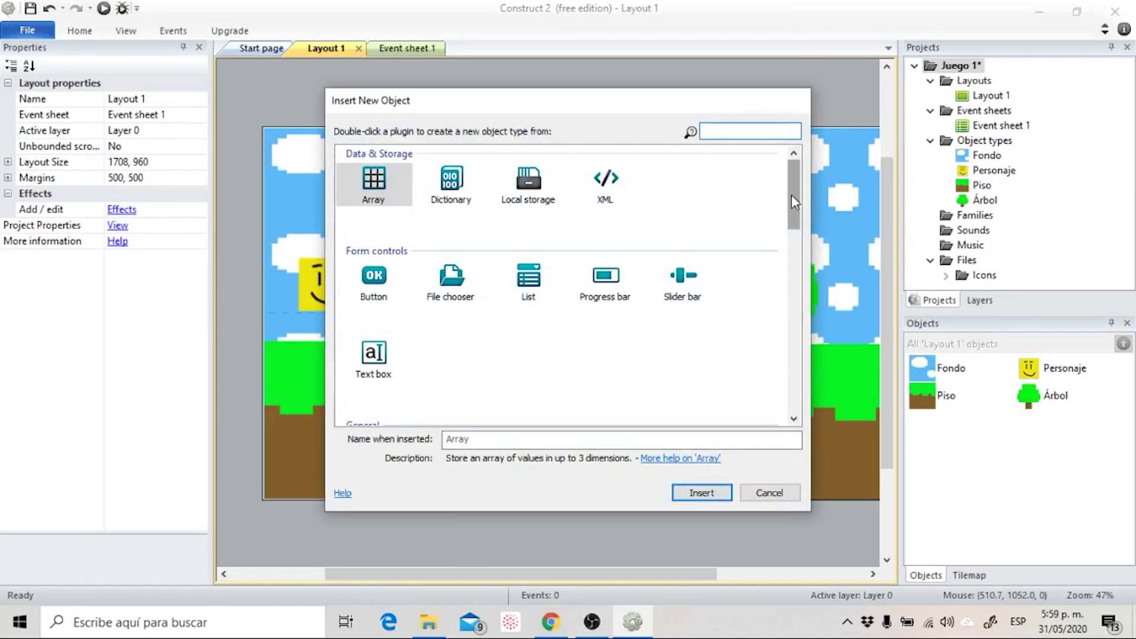
{"action": "left_click_drag", "start_coordinate": [791, 194], "coordinate": [792, 236]}
{"action": "left_click", "coordinate": [683, 302]}
{"action": "left_click", "coordinate": [703, 493]}
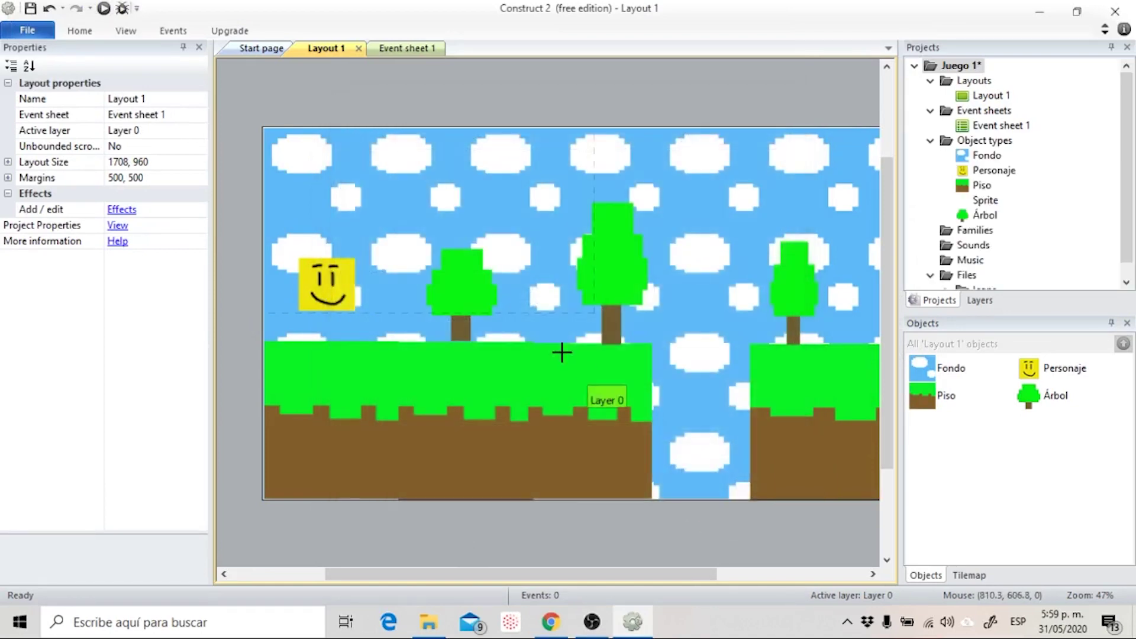
{"action": "left_click", "coordinate": [425, 256]}
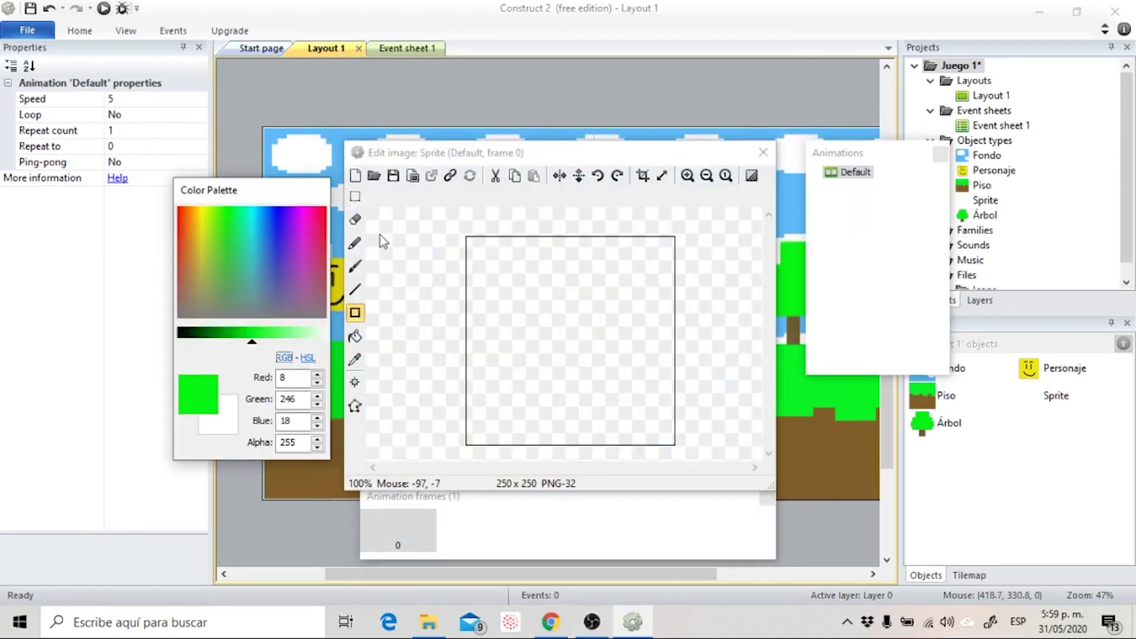
Draw the apple's body from four overlapping red filled rectangles, RGB 252, 27, 2, with a notch in its upper edge.
{"action": "left_click", "coordinate": [180, 212]}
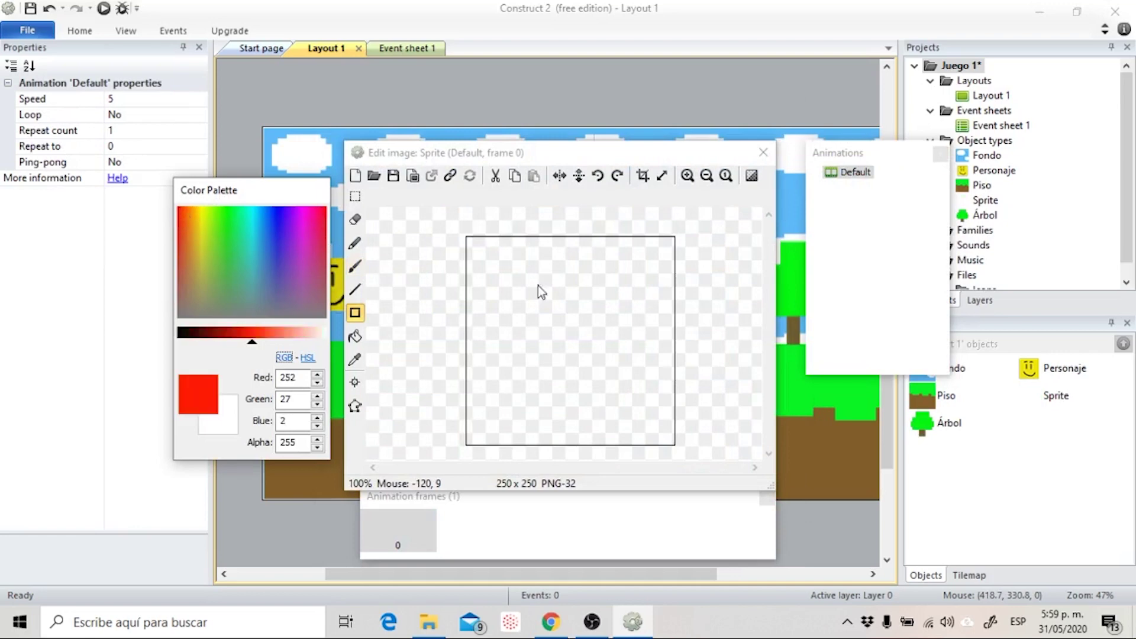
{"action": "left_click_drag", "start_coordinate": [471, 277], "coordinate": [666, 408]}
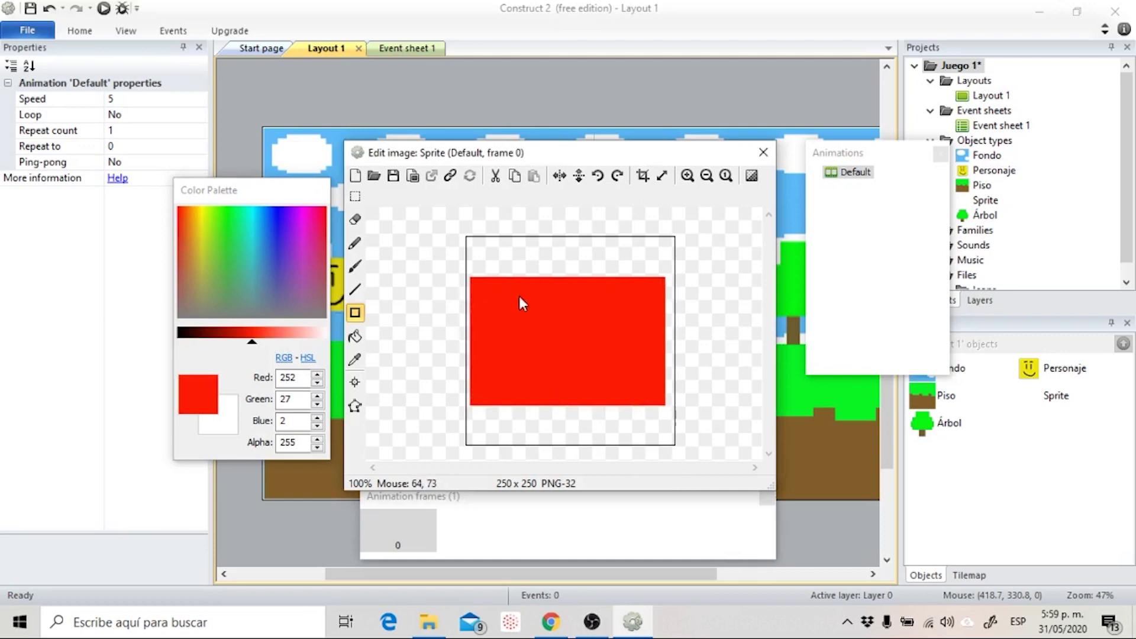
{"action": "left_click_drag", "start_coordinate": [482, 257], "coordinate": [559, 330]}
{"action": "left_click_drag", "start_coordinate": [580, 260], "coordinate": [648, 322]}
{"action": "left_click_drag", "start_coordinate": [532, 393], "coordinate": [617, 421]}
Add a stem and leaf from two green rectangles, RGB 8, 246, 26, at the apple's notch and close the image editor.
{"action": "left_click", "coordinate": [229, 214]}
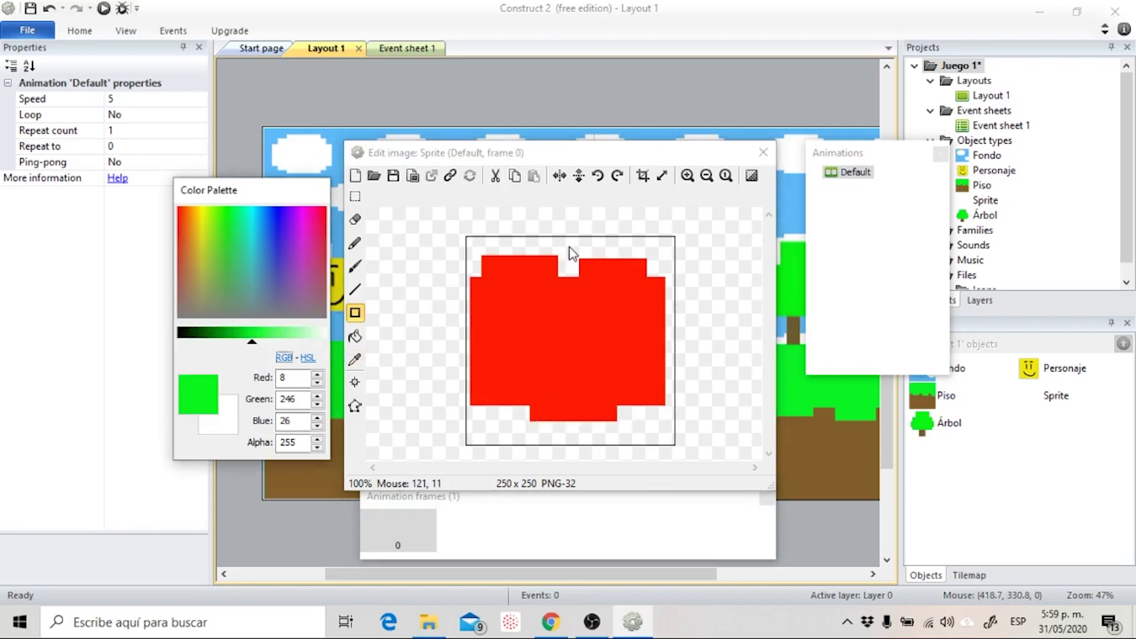
{"action": "left_click_drag", "start_coordinate": [561, 238], "coordinate": [578, 286]}
{"action": "left_click_drag", "start_coordinate": [563, 239], "coordinate": [634, 253]}
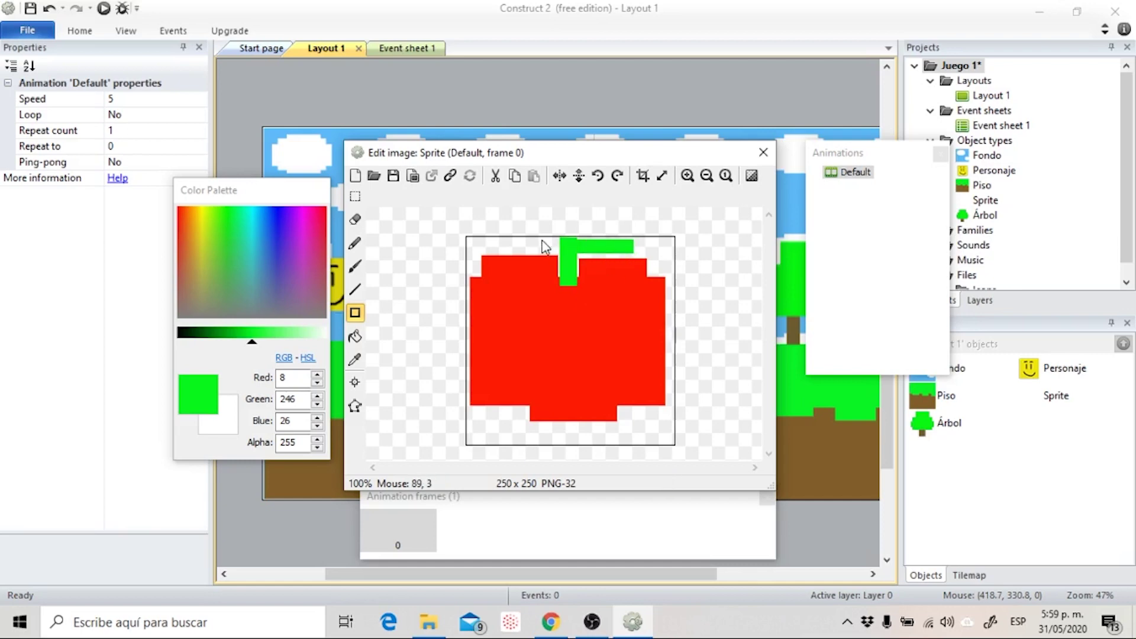
{"action": "left_click", "coordinate": [763, 152]}
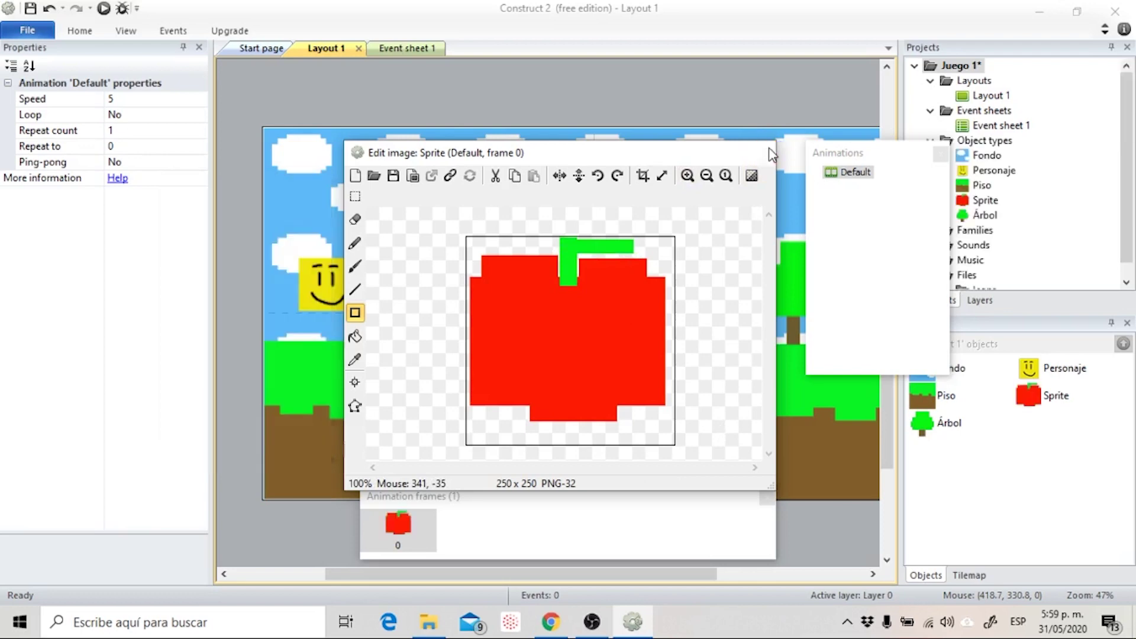
Place the apple at a size of 60 × 72 on the first tree's crown and spread four copies across the layout.
{"action": "left_click_drag", "start_coordinate": [483, 199], "coordinate": [449, 258]}
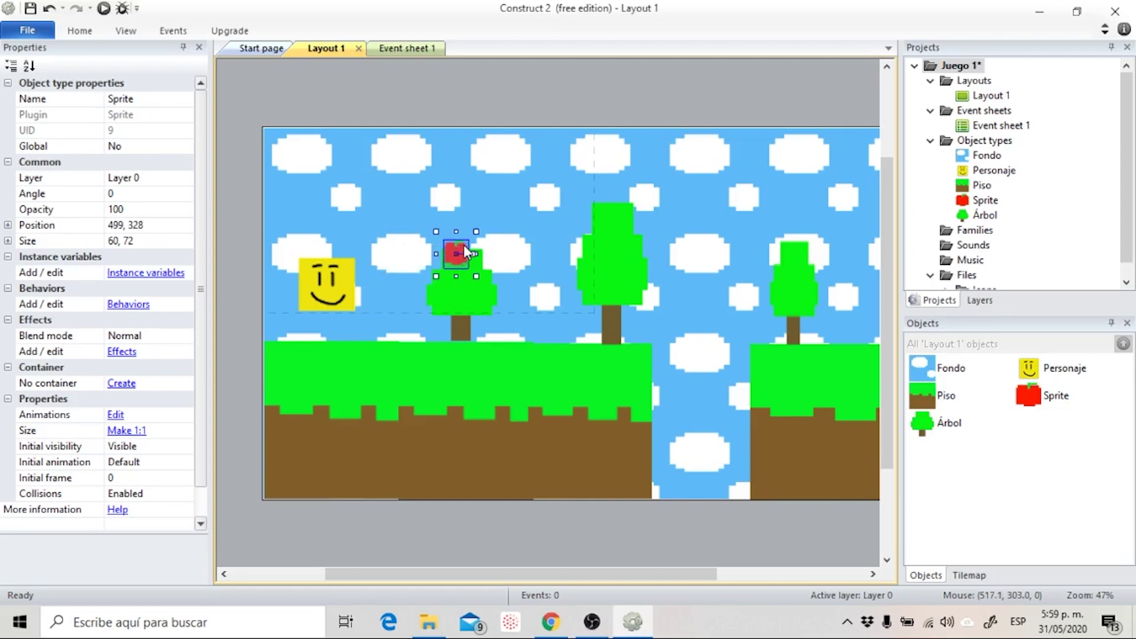
{"action": "left_click_drag", "start_coordinate": [463, 246], "coordinate": [831, 231], "text": "ctrl"}
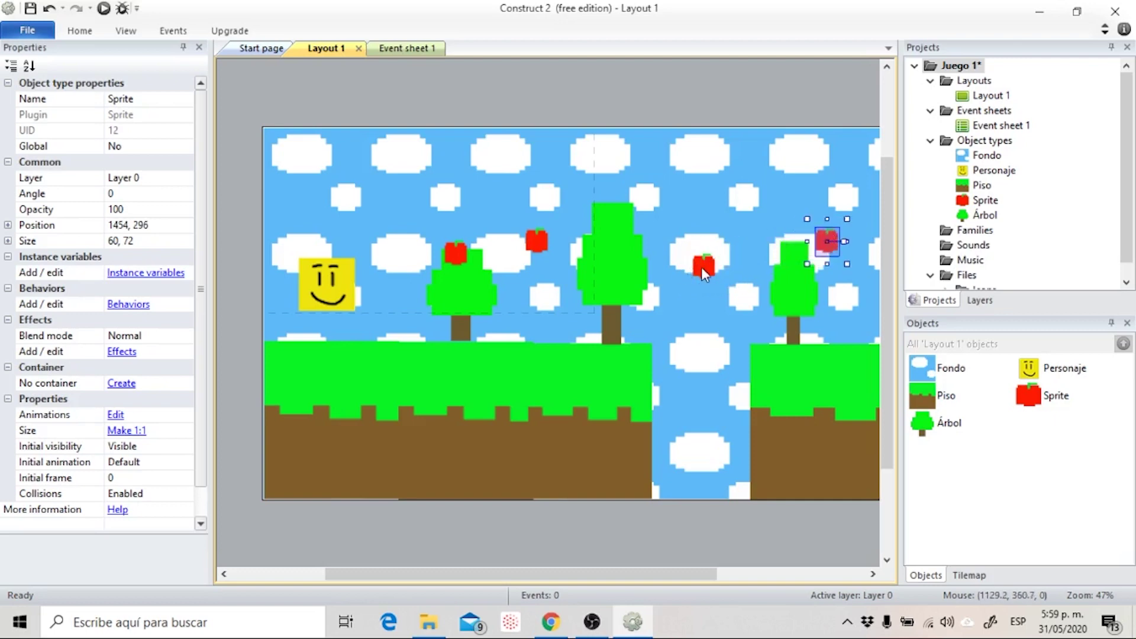
{"action": "left_click_drag", "start_coordinate": [701, 267], "coordinate": [613, 230], "text": "ctrl"}
{"action": "left_click_drag", "start_coordinate": [510, 573], "coordinate": [523, 518]}
{"action": "left_click", "coordinate": [558, 546]}
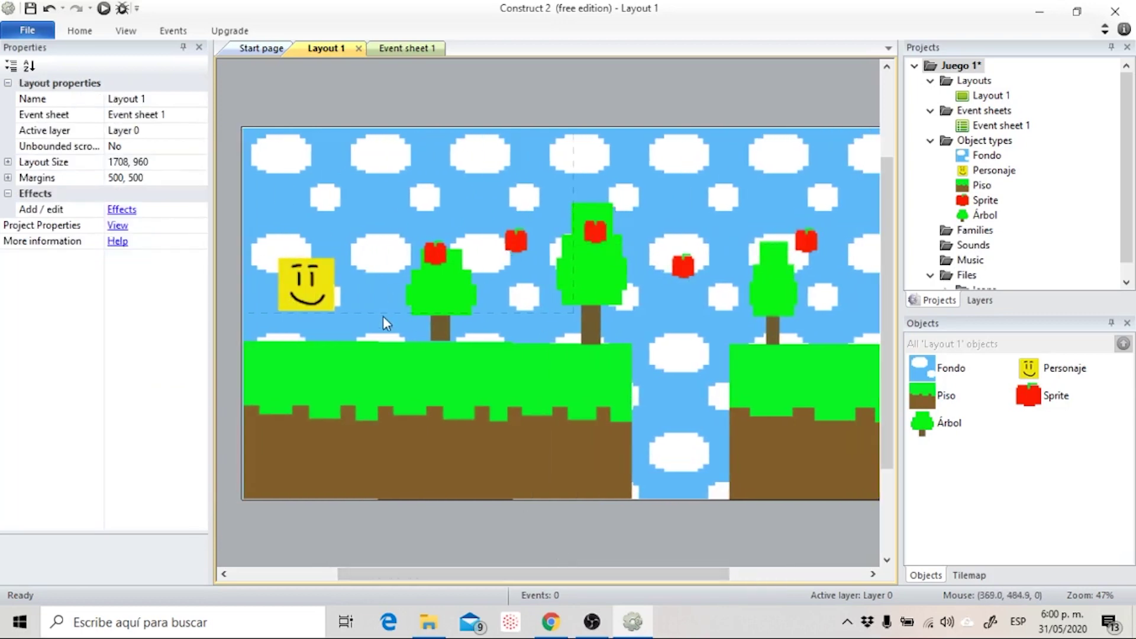
Rename the apple sprite as Manzana.
{"action": "left_click", "coordinate": [1052, 395]}
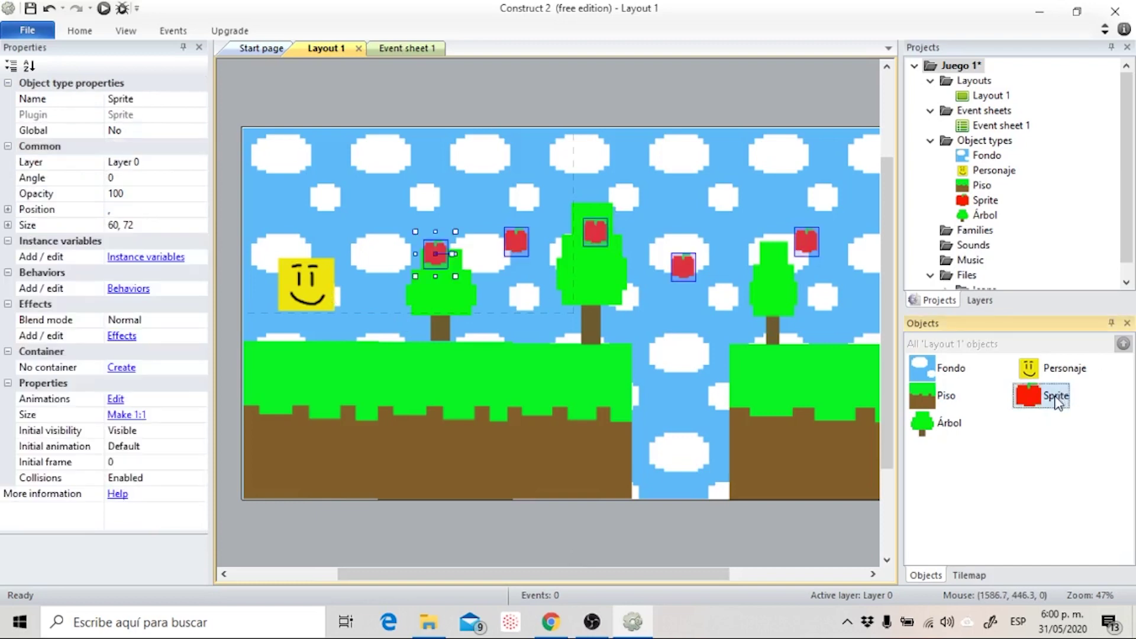
{"action": "right_click", "coordinate": [1058, 401]}
{"action": "left_click", "coordinate": [1060, 512]}
{"action": "type", "text": "Manzana"}
{"action": "key", "text": "Return"}
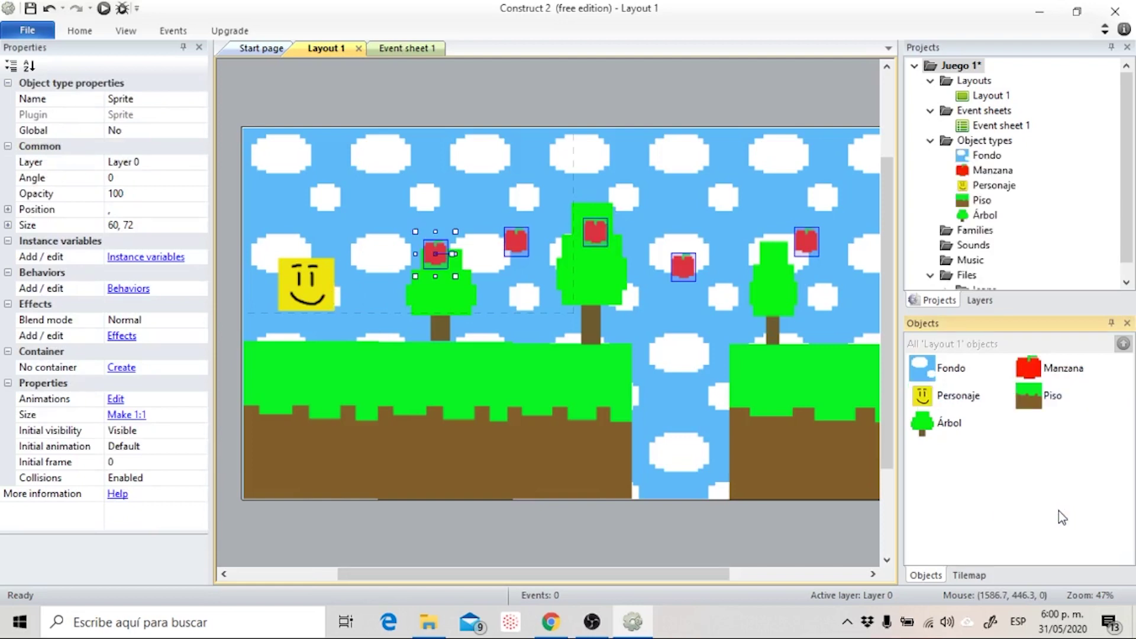
Add an event to Event sheet 1 that triggers when Personaje collides with Manzana.
{"action": "left_click", "coordinate": [672, 534]}
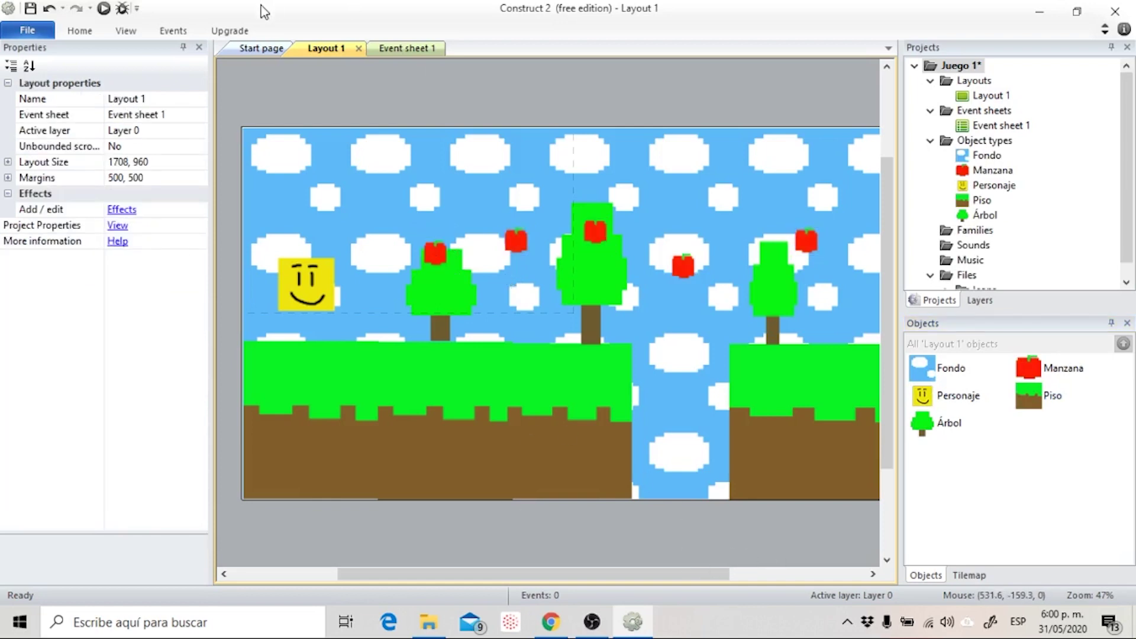
{"action": "left_click", "coordinate": [398, 52]}
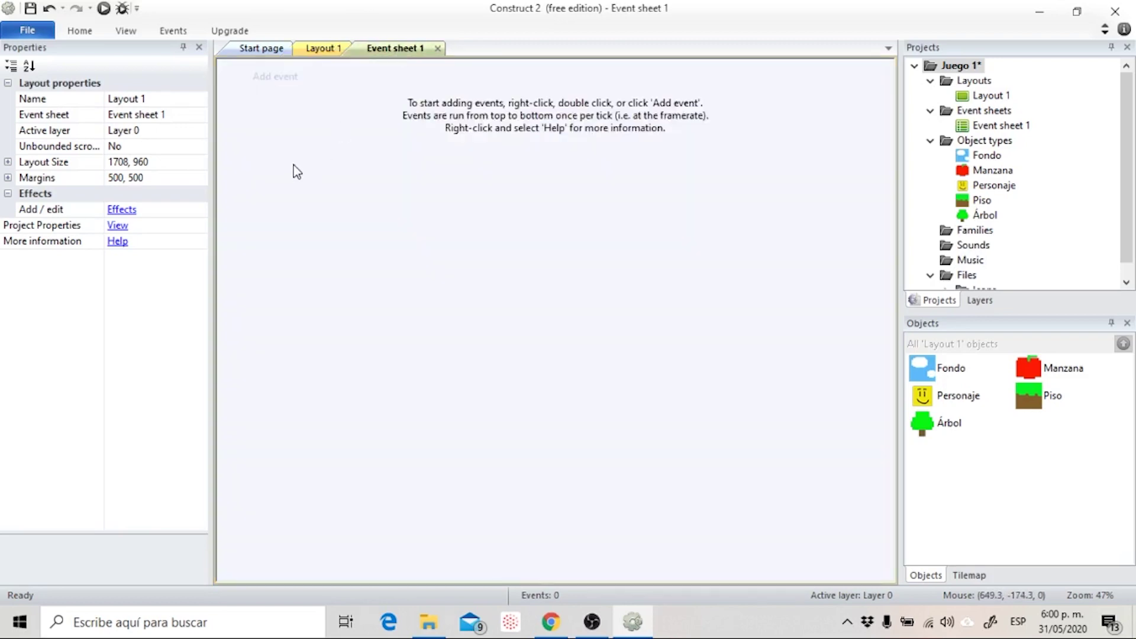
{"action": "left_click", "coordinate": [279, 77]}
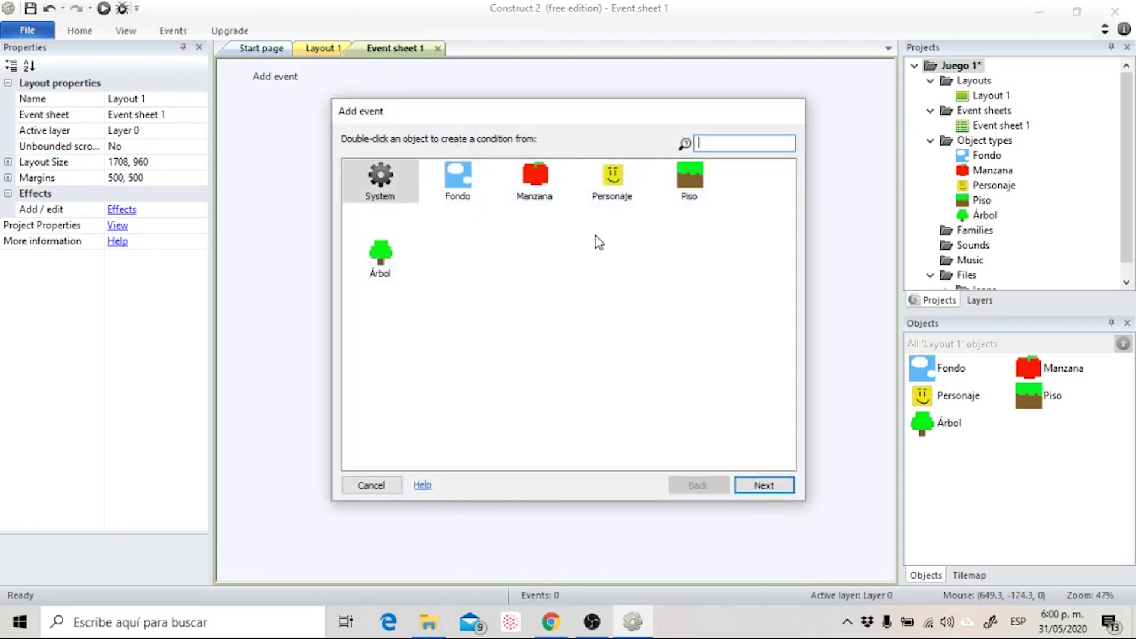
{"action": "left_click", "coordinate": [616, 182]}
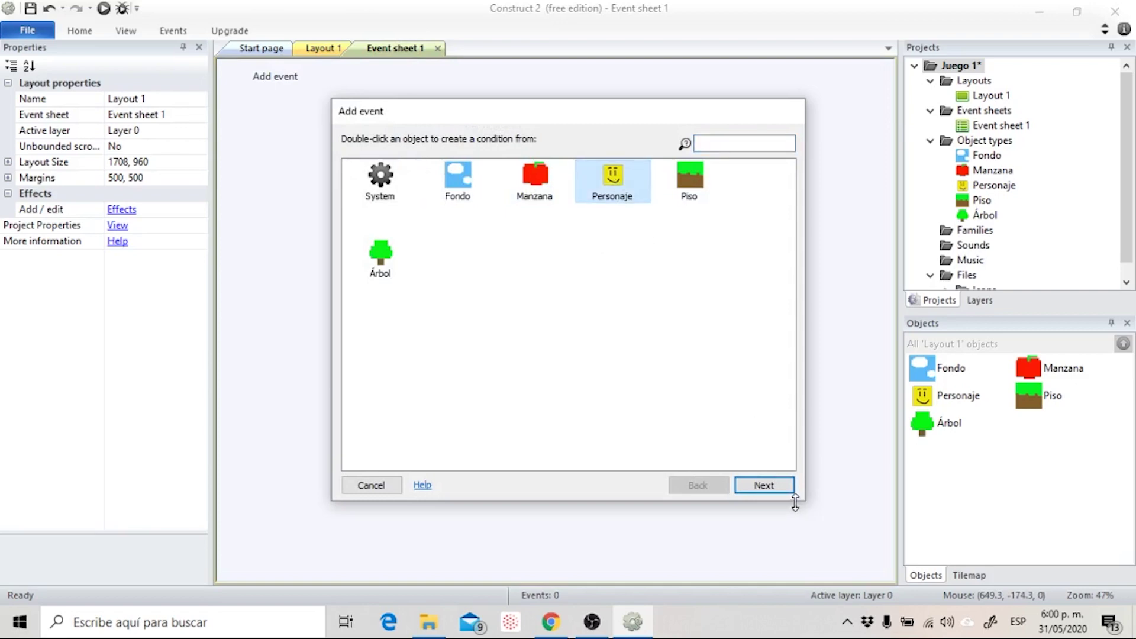
{"action": "left_click", "coordinate": [768, 485]}
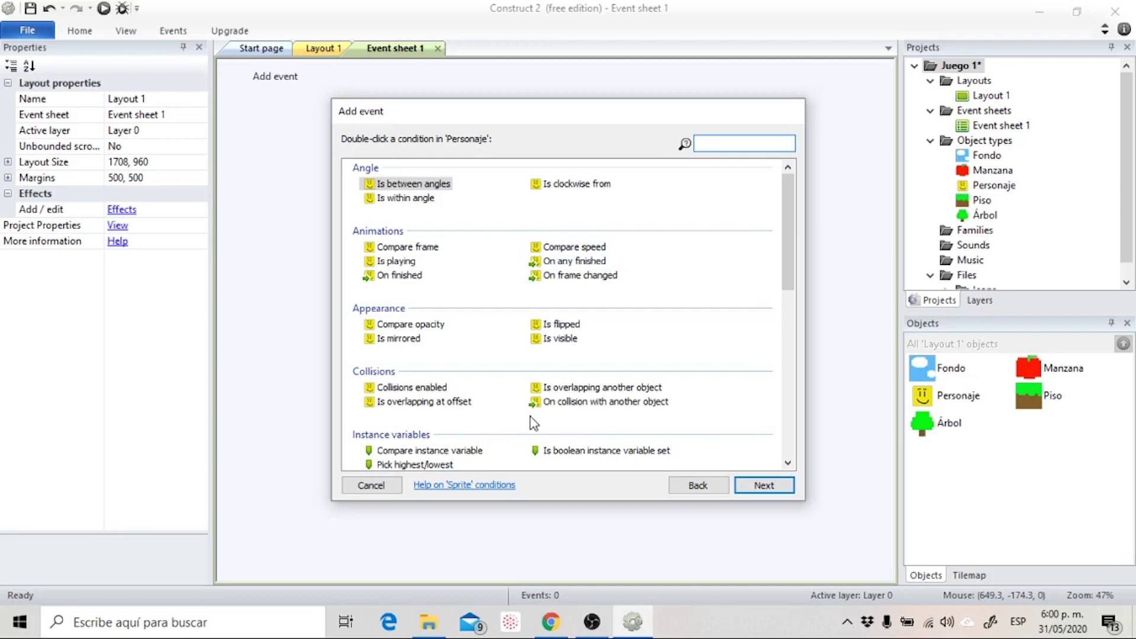
{"action": "left_click", "coordinate": [587, 403]}
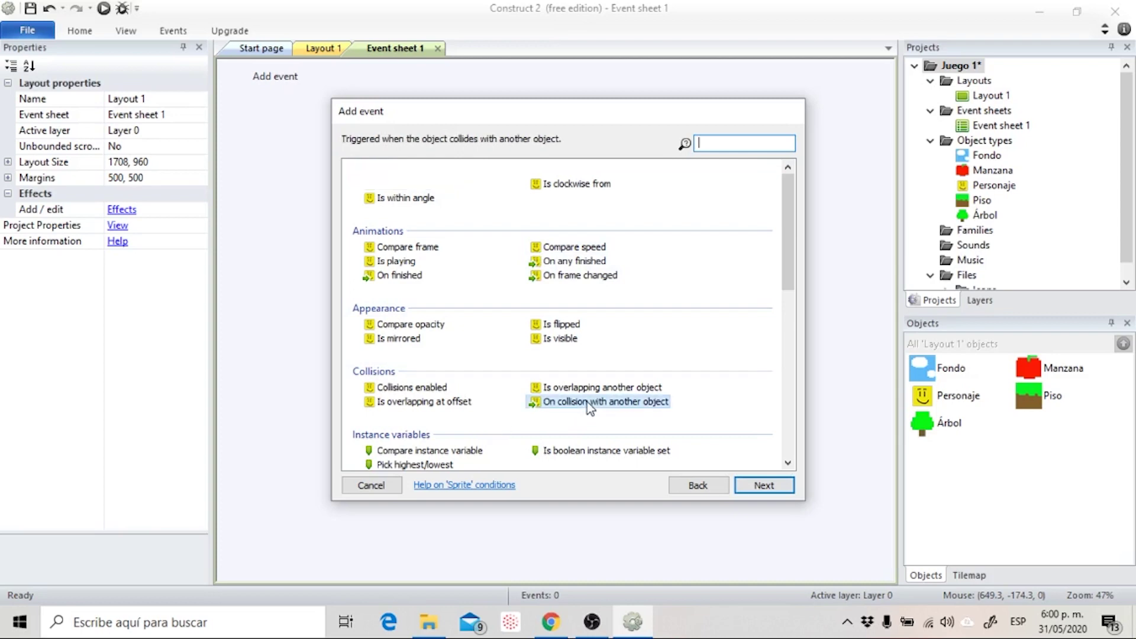
{"action": "left_click", "coordinate": [764, 486]}
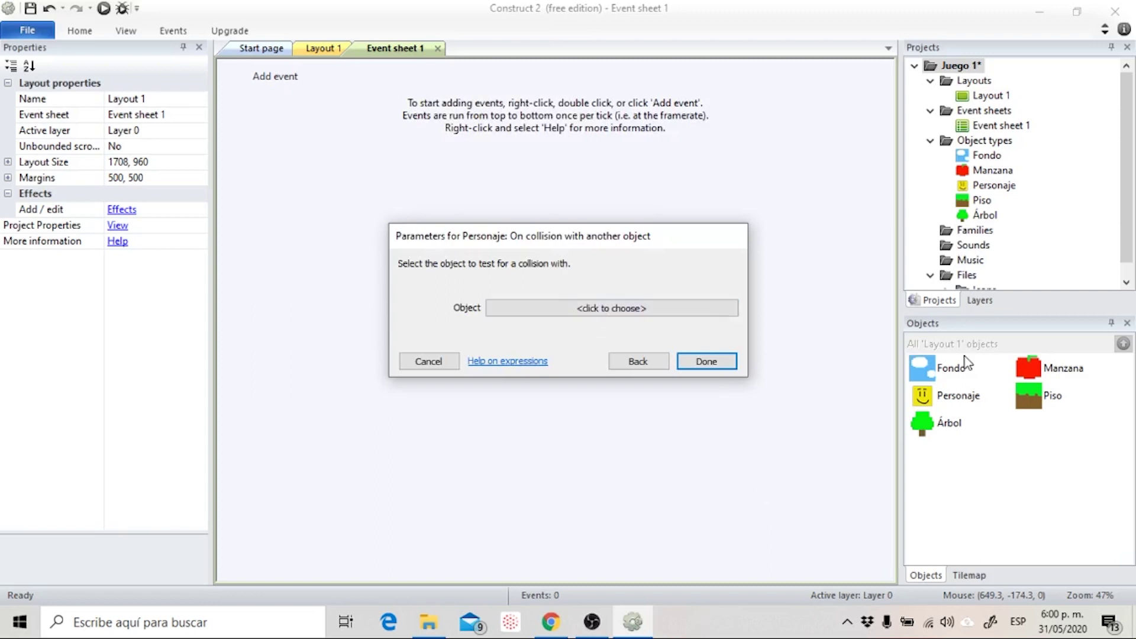
{"action": "left_click", "coordinate": [632, 308]}
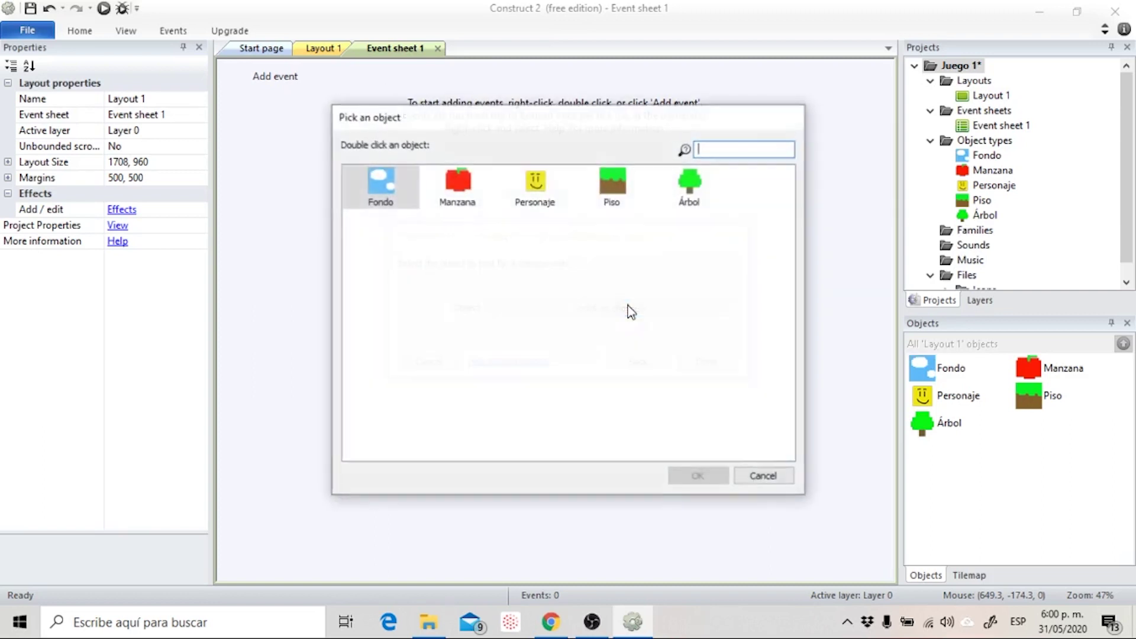
{"action": "left_click", "coordinate": [457, 185]}
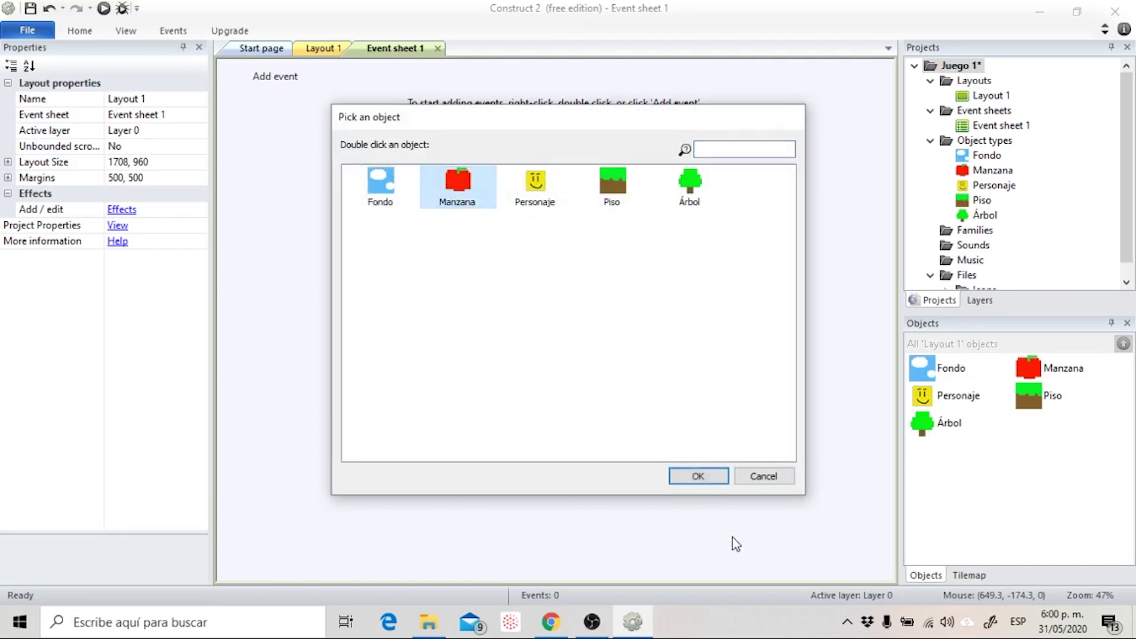
{"action": "left_click", "coordinate": [699, 477]}
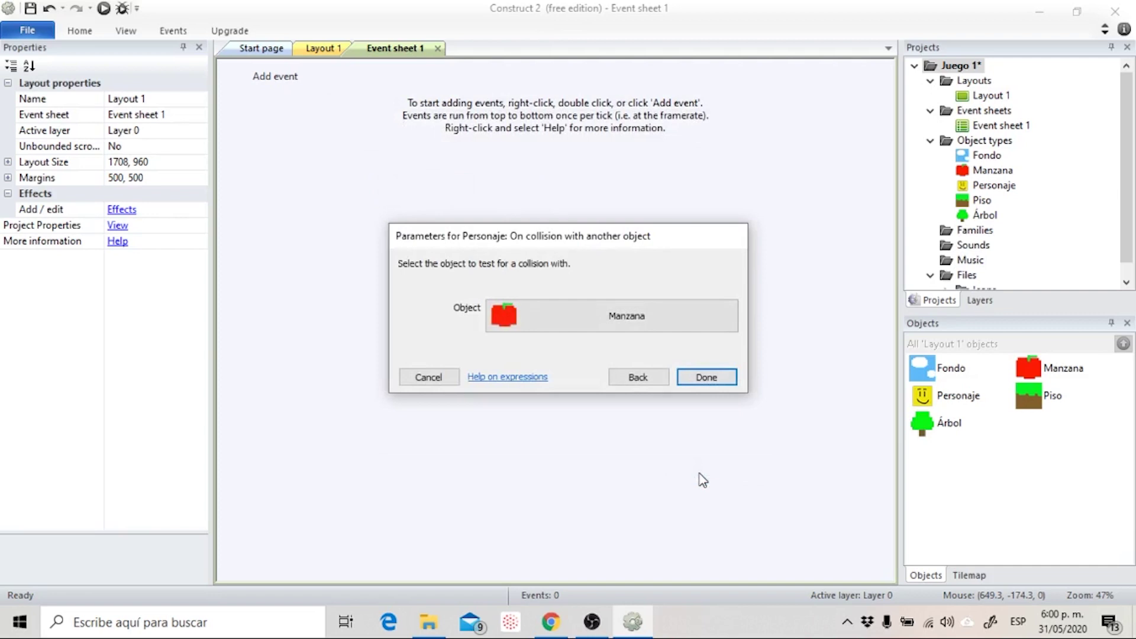
{"action": "left_click", "coordinate": [708, 378]}
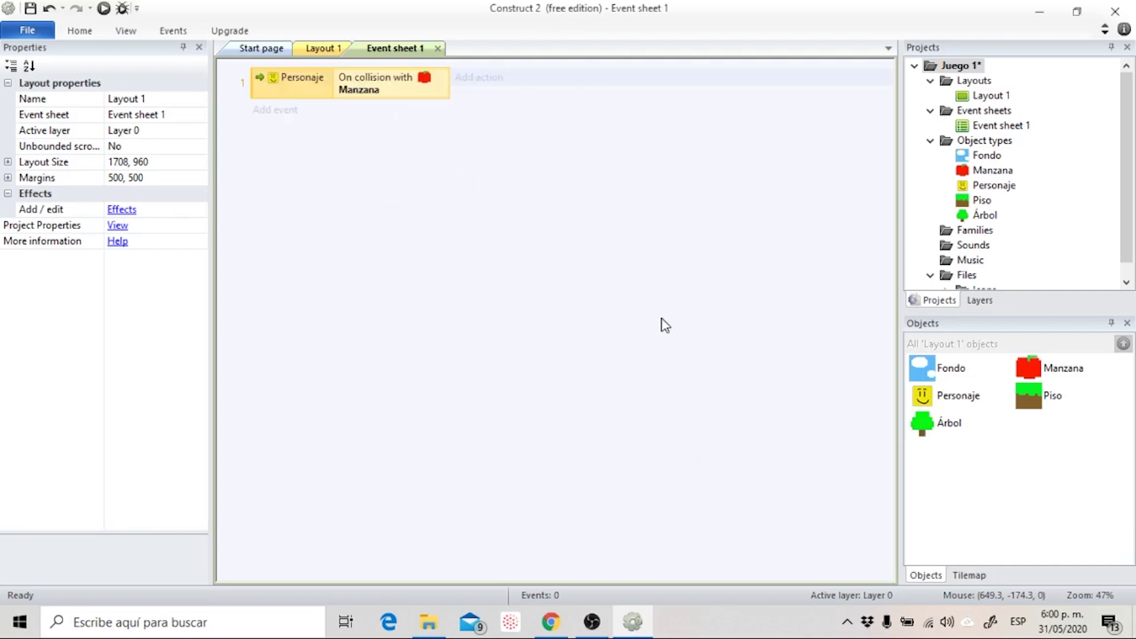
Add a Destroy action for Manzana to the collision event.
{"action": "left_click", "coordinate": [477, 80]}
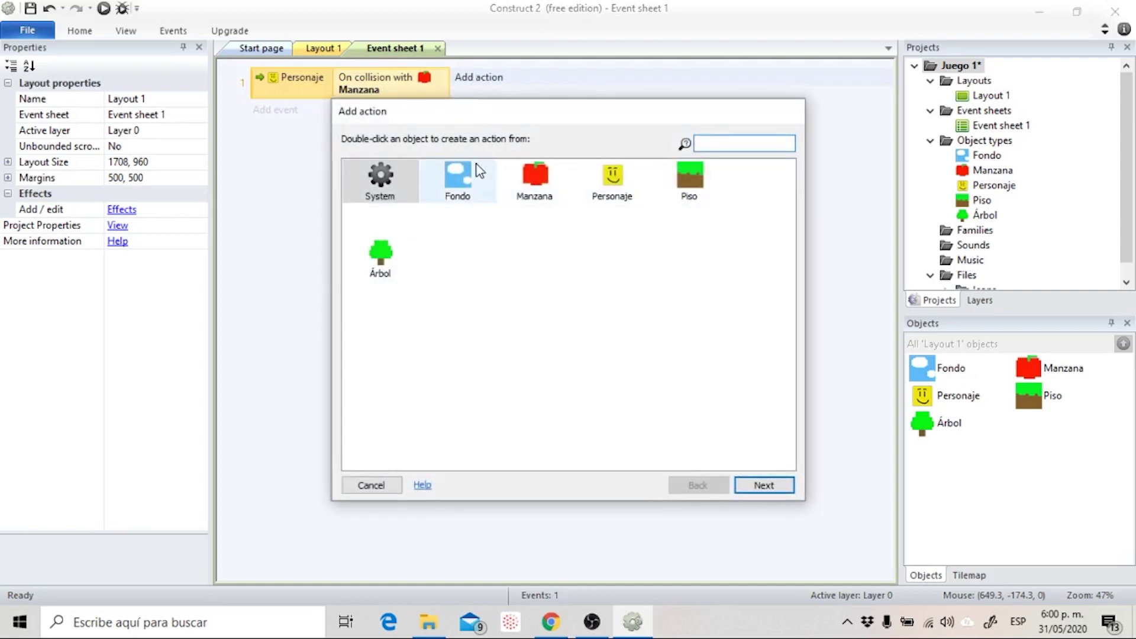
{"action": "left_click", "coordinate": [510, 174]}
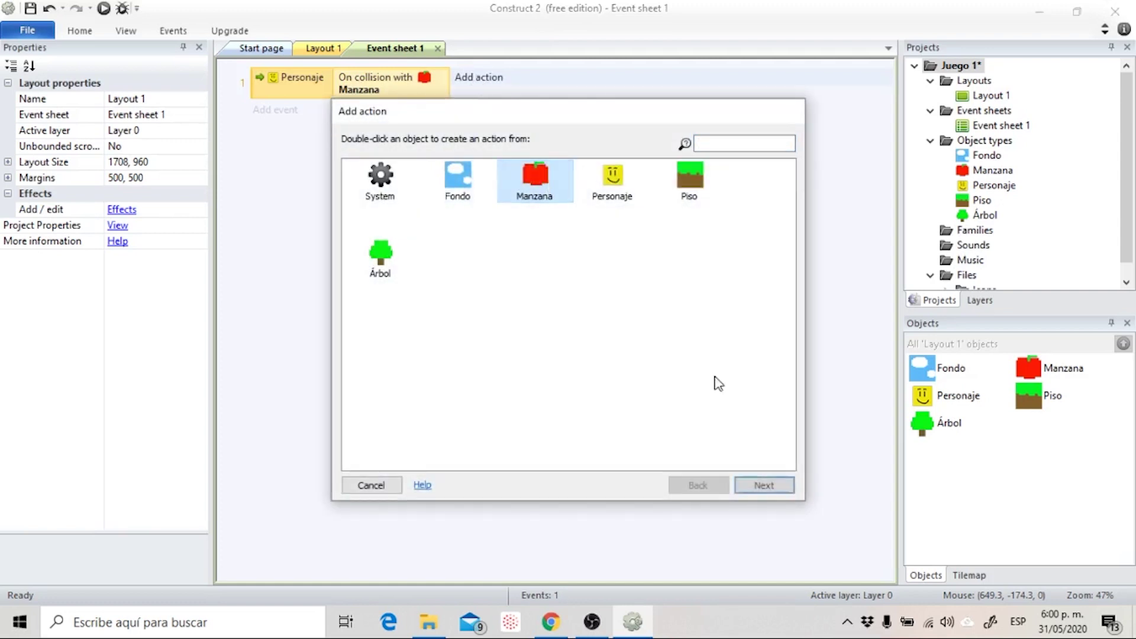
{"action": "left_click", "coordinate": [762, 487]}
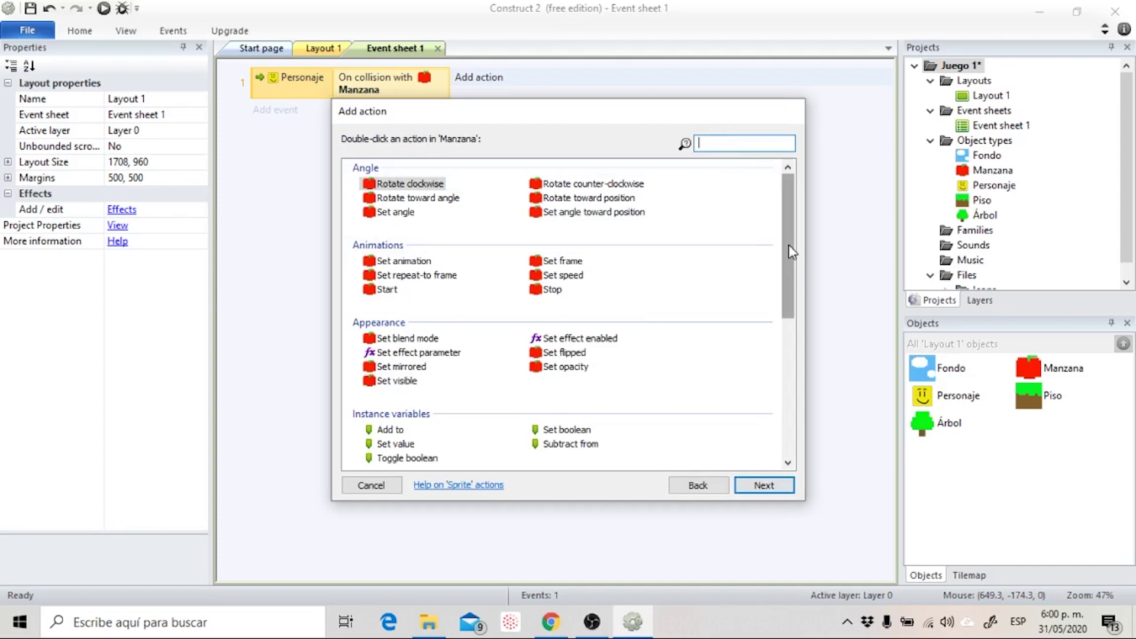
{"action": "left_click_drag", "start_coordinate": [791, 251], "coordinate": [785, 293]}
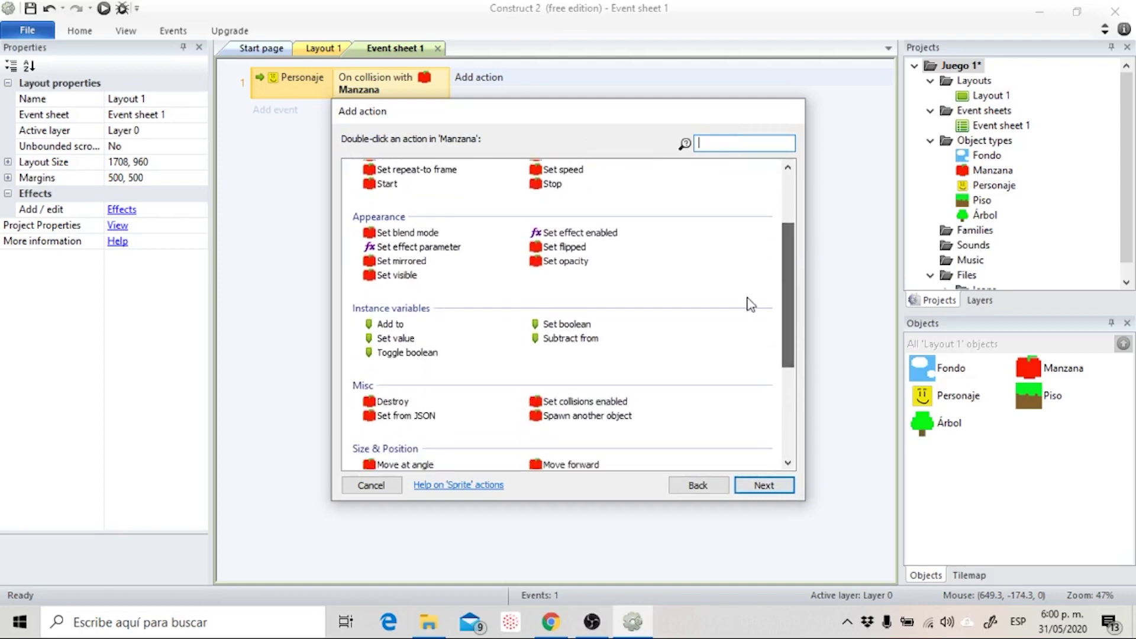
{"action": "left_click", "coordinate": [395, 402]}
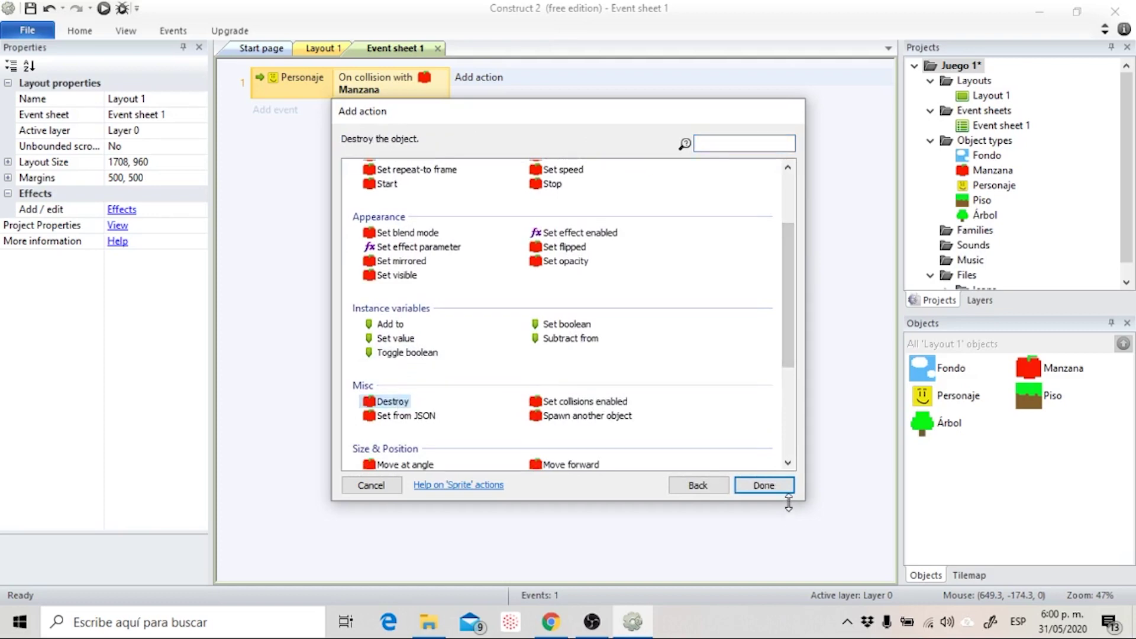
{"action": "left_click", "coordinate": [751, 484]}
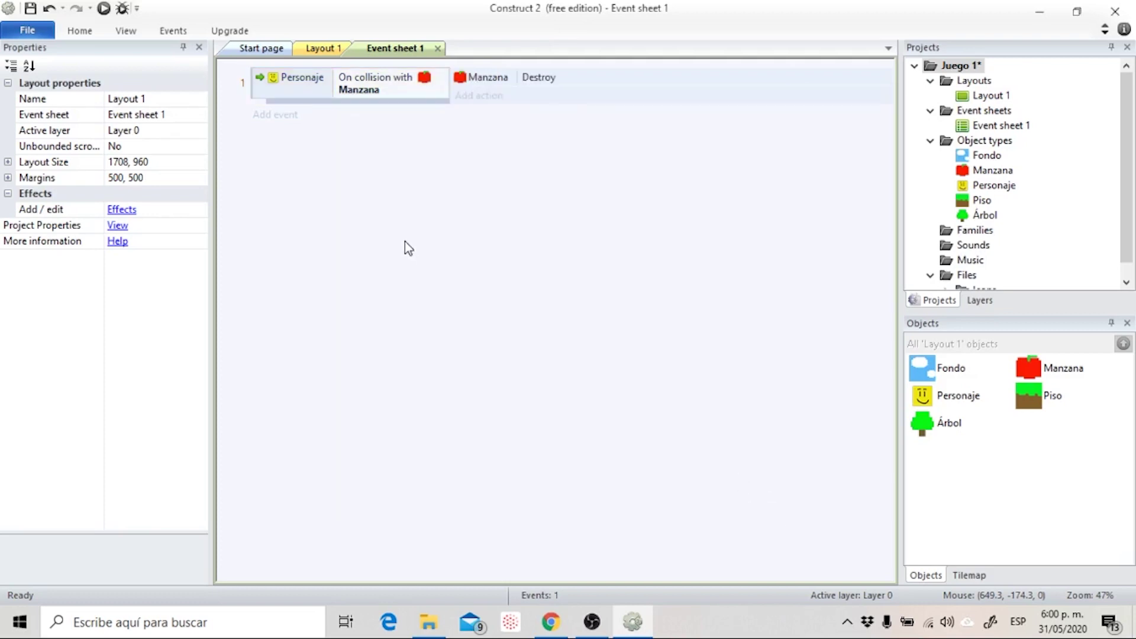
Review the collision event against Layout 1 and run the game preview in the browser.
{"action": "left_click", "coordinate": [326, 49]}
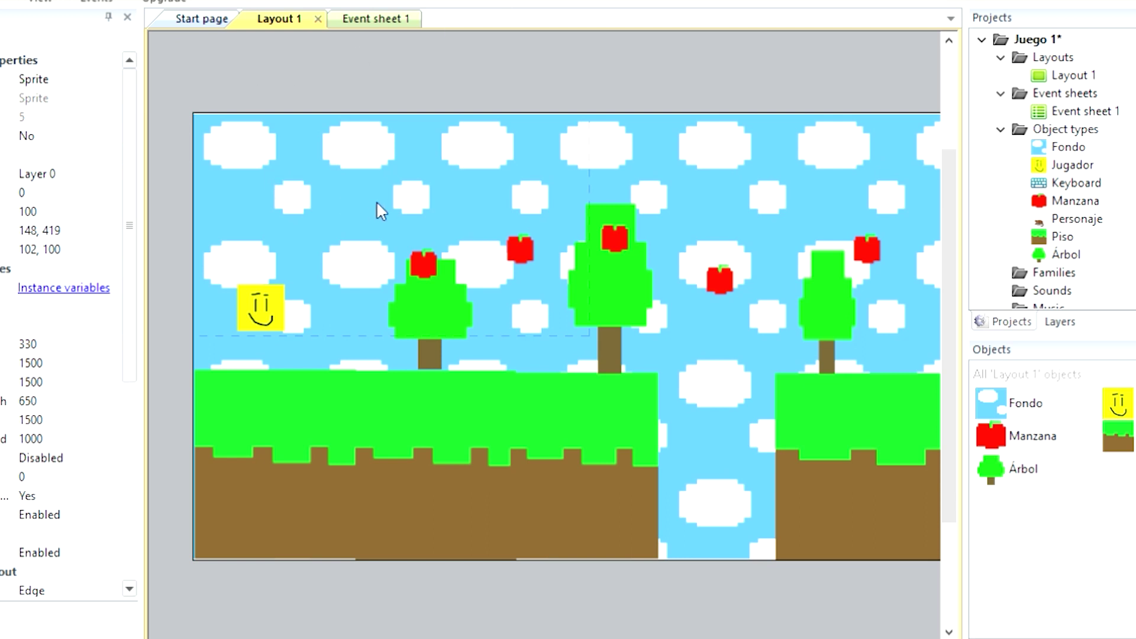
{"action": "left_click", "coordinate": [407, 18]}
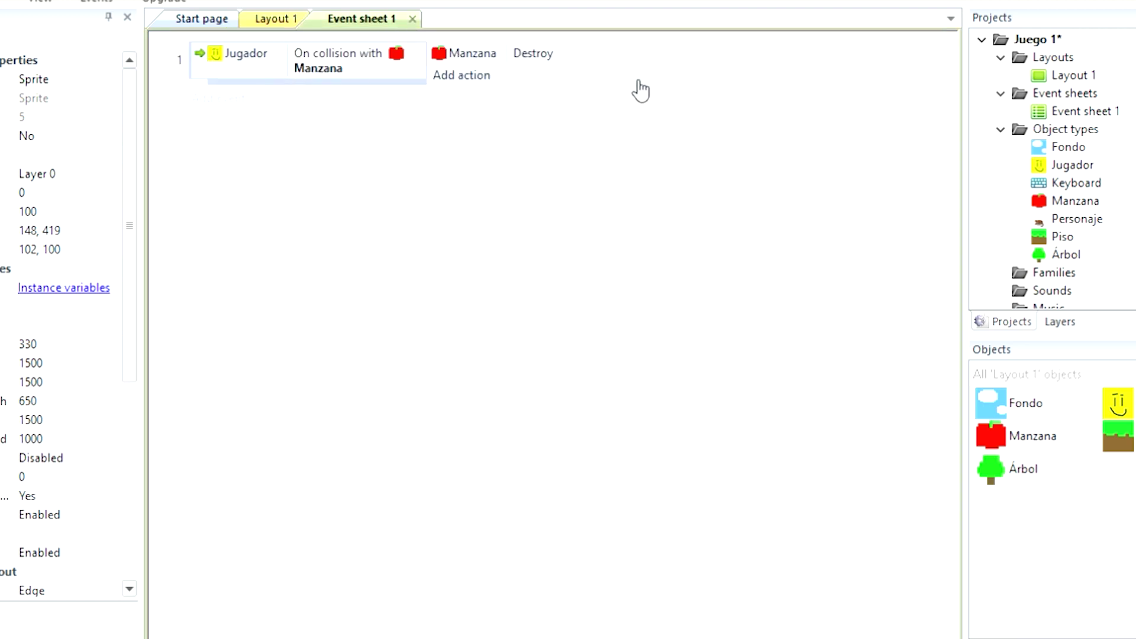
{"action": "left_click", "coordinate": [290, 22]}
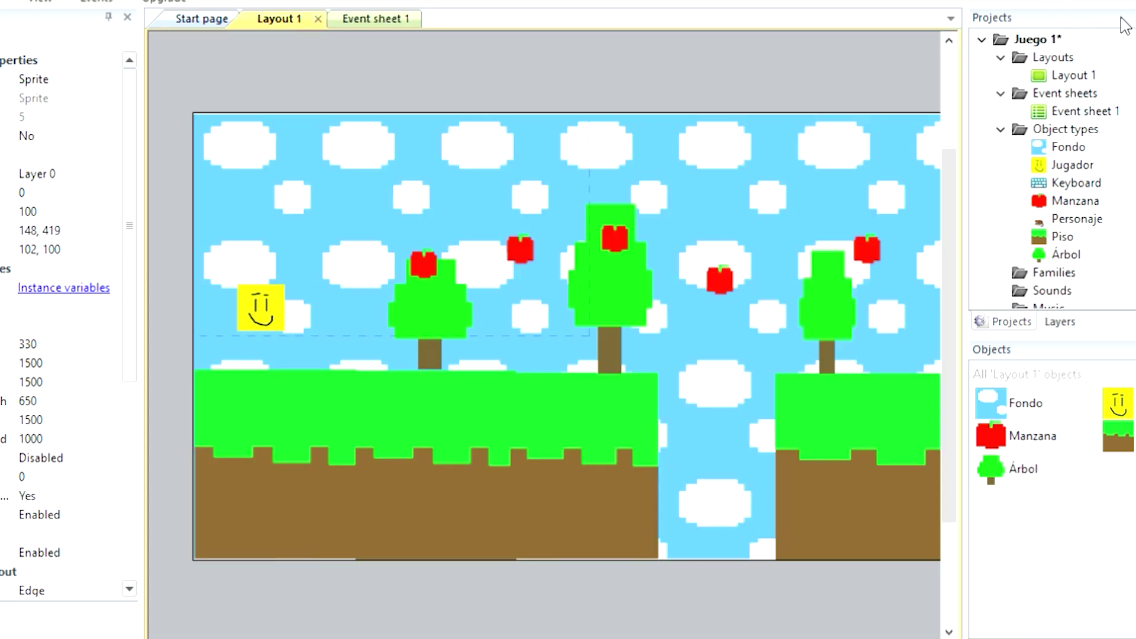
{"action": "key", "text": "F5"}
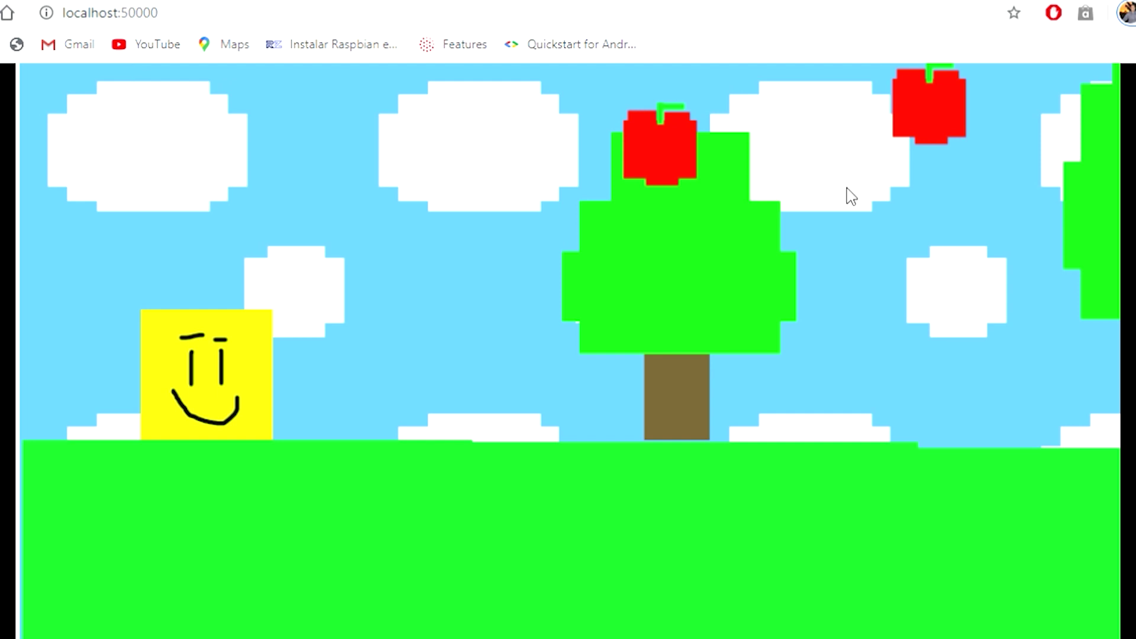
Play the preview, moving and jumping the smiley past the trees and over the gap to test collecting the apples.
{"action": "key", "text": "Right"}
{"action": "key", "text": "Up"}
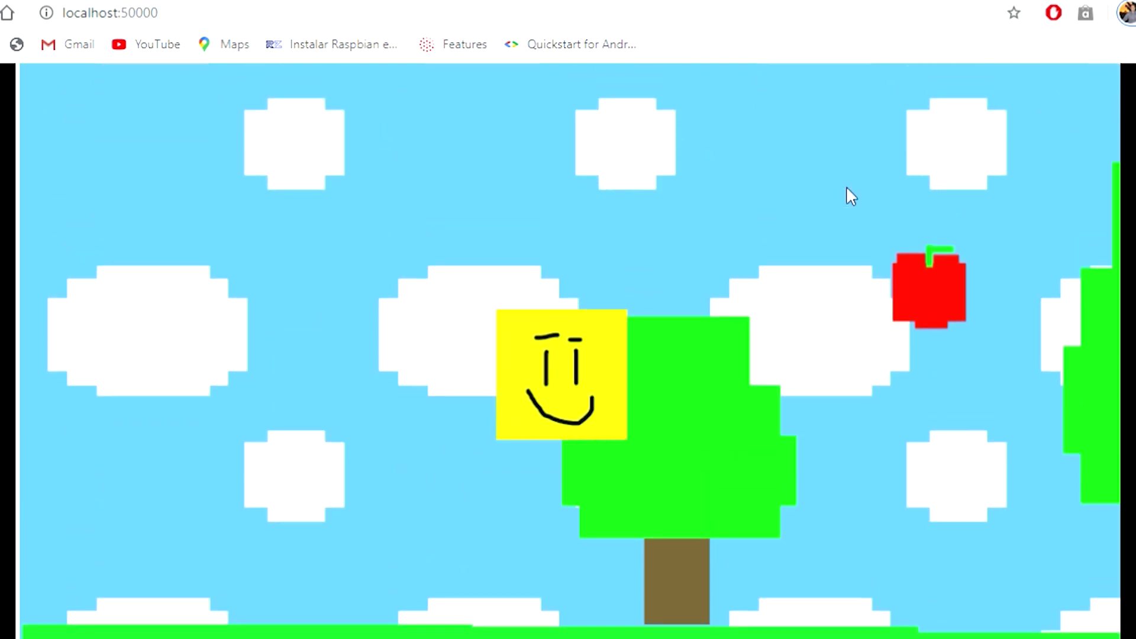
{"action": "key", "text": "Up"}
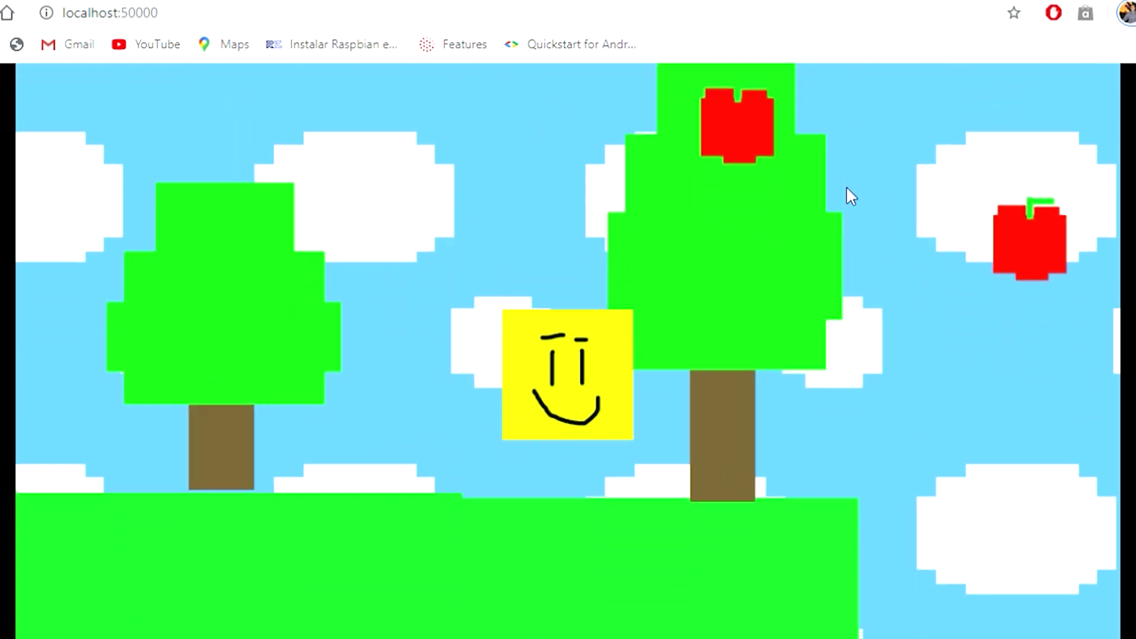
{"action": "key", "text": "Left"}
{"action": "key", "text": "Right"}
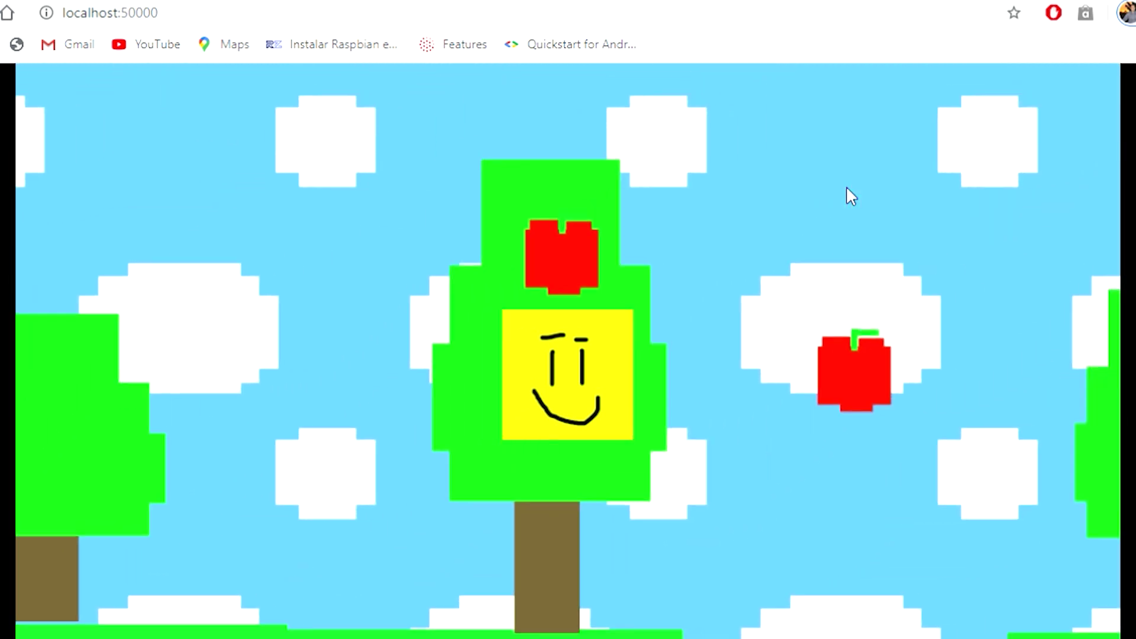
{"action": "key", "text": "Left"}
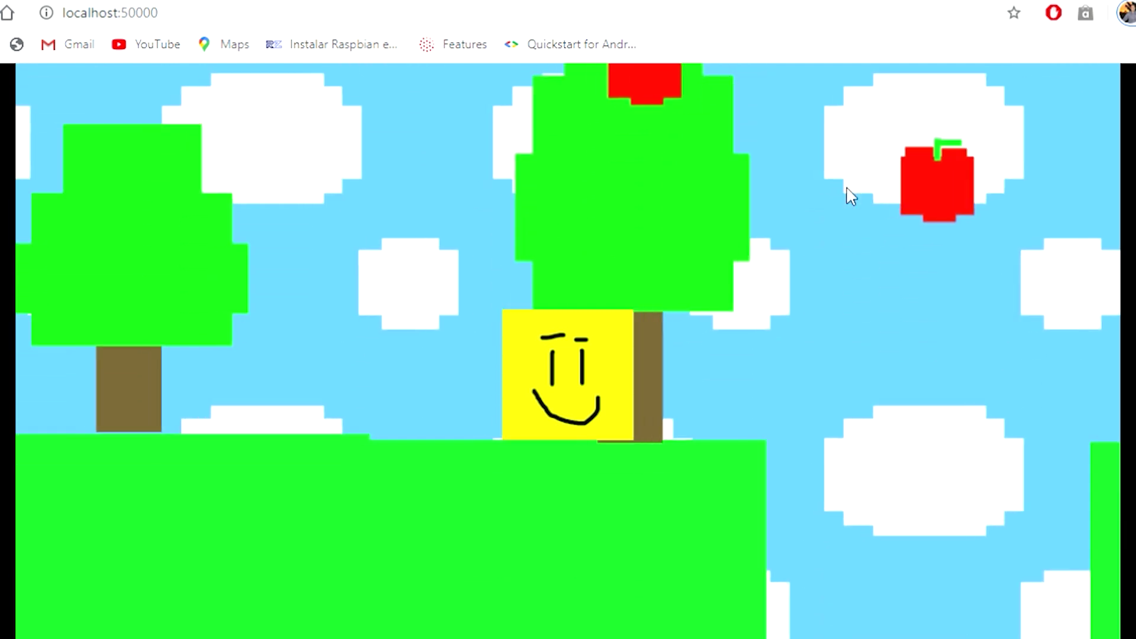
{"action": "key", "text": "Right"}
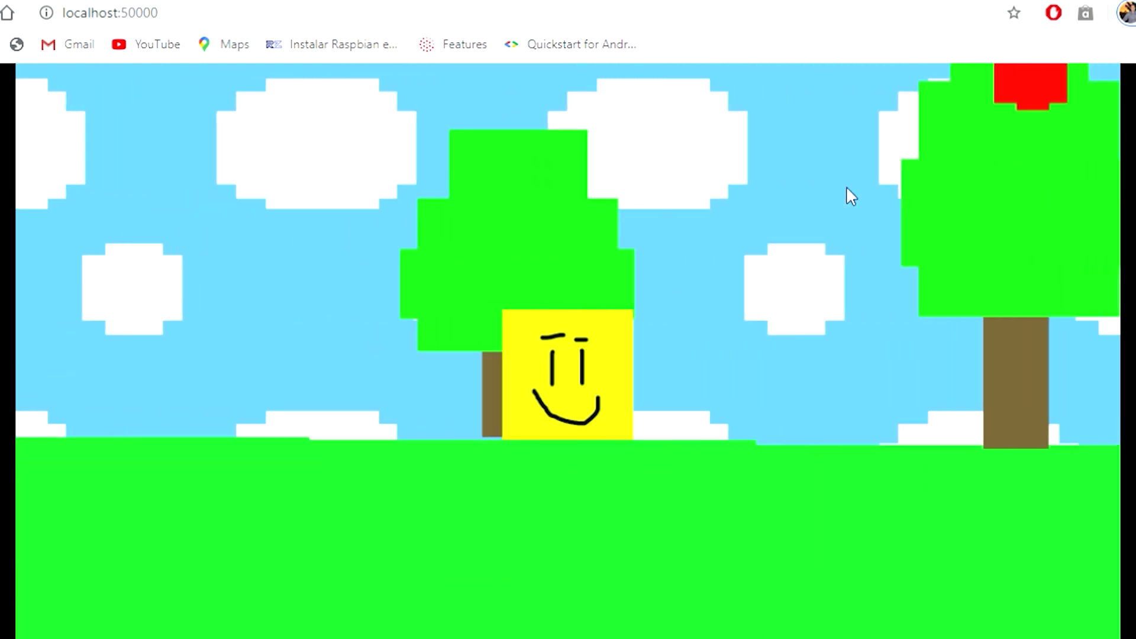
{"action": "key", "text": "Left"}
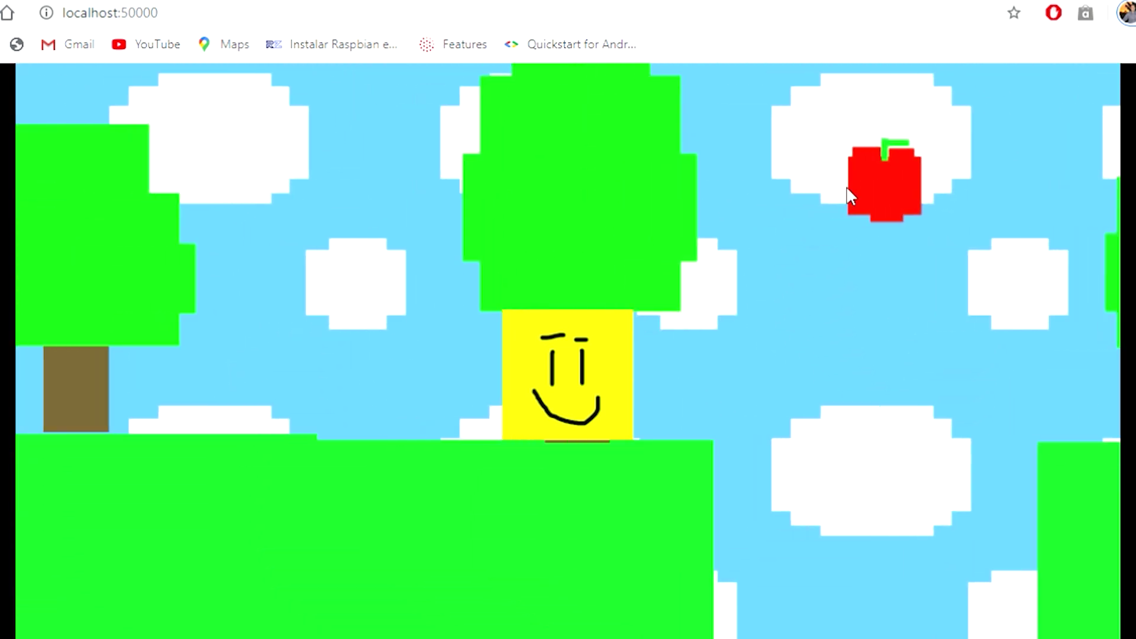
{"action": "key", "text": "Right"}
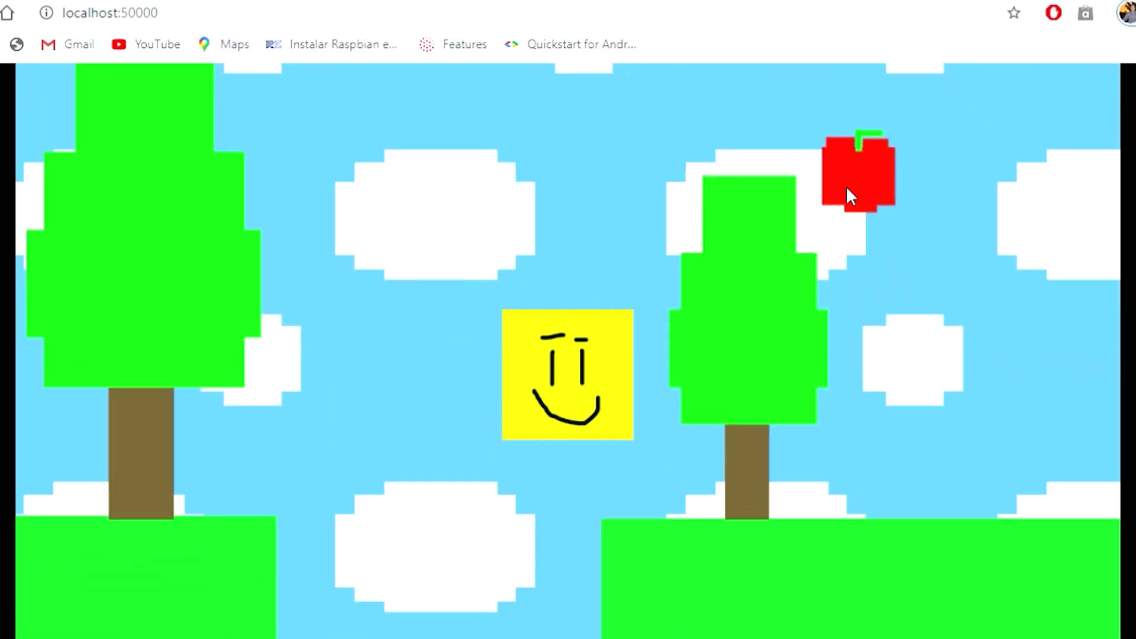
{"action": "key", "text": "Left"}
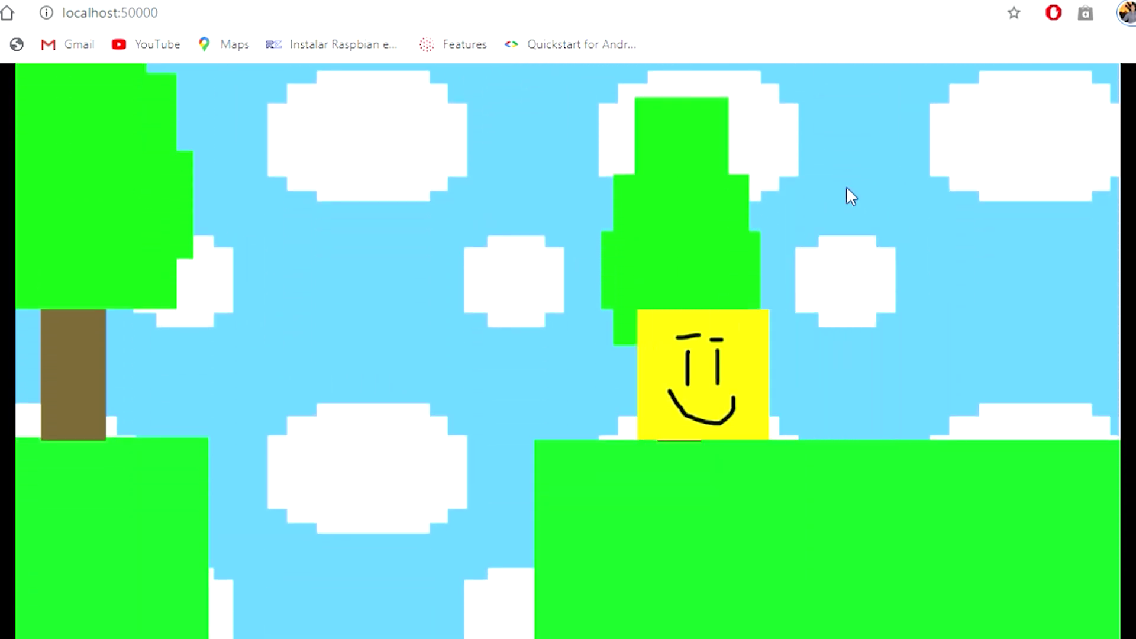
{"action": "key", "text": "Left"}
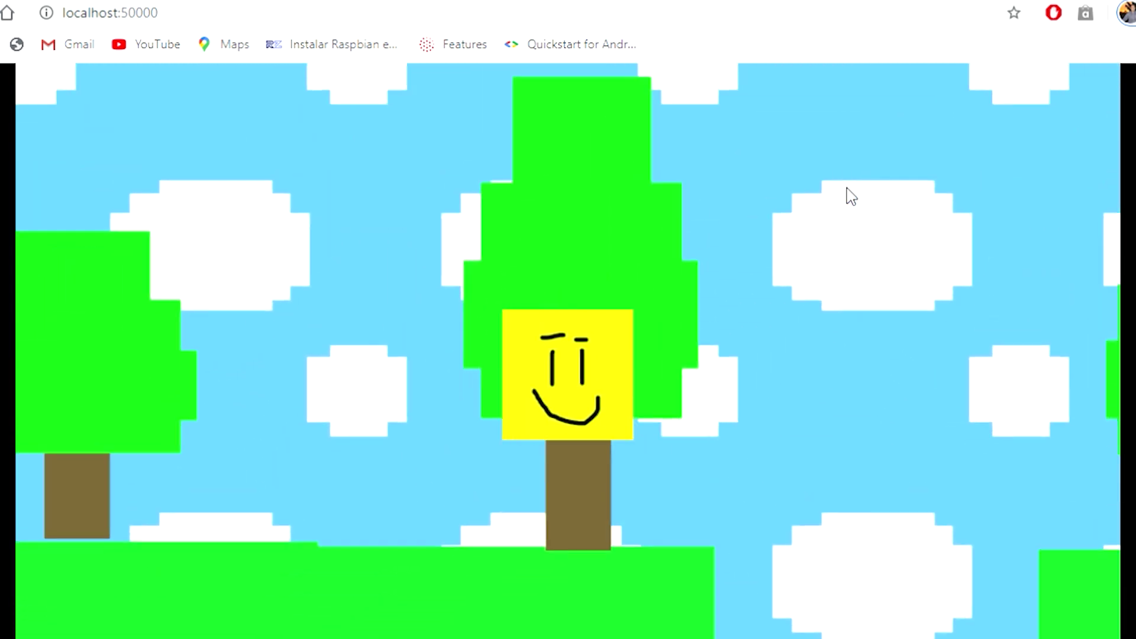
{"action": "key", "text": "Left"}
{"action": "key", "text": "Up"}
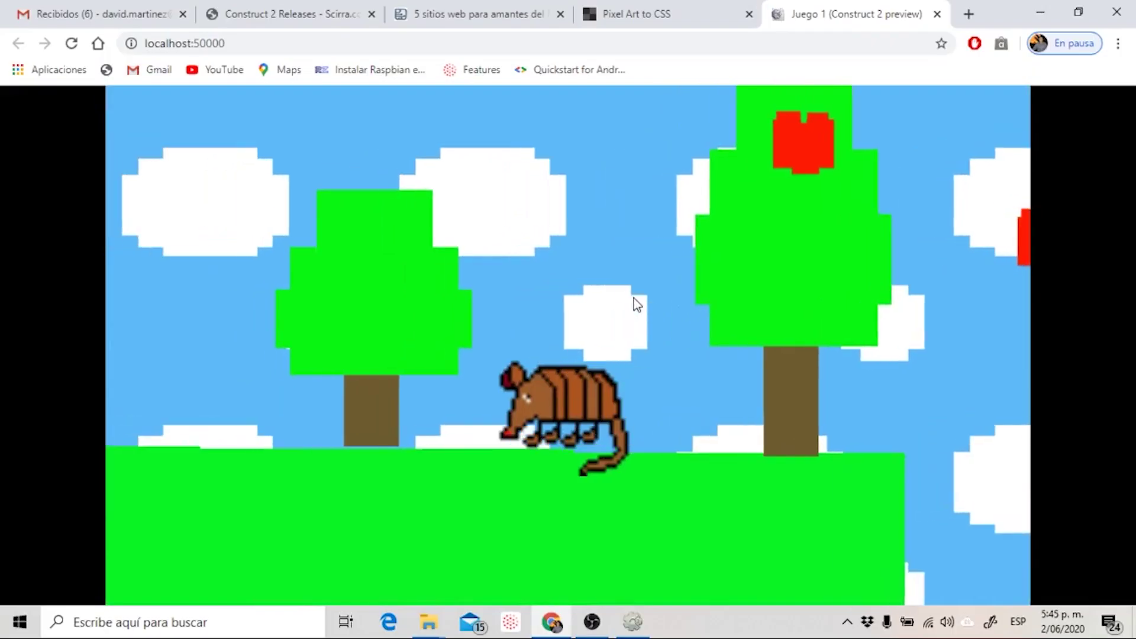
Test the armadillo character in the preview by moving it back and forth between the trees.
{"action": "key", "text": "Left"}
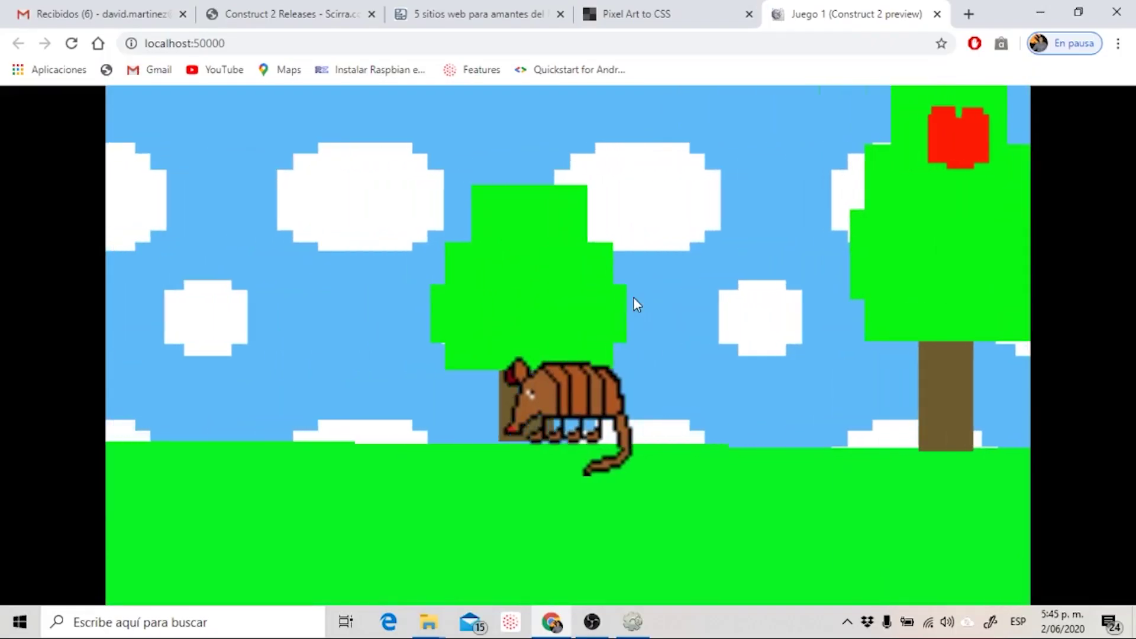
{"action": "key", "text": "Right"}
{"action": "key", "text": "Right"}
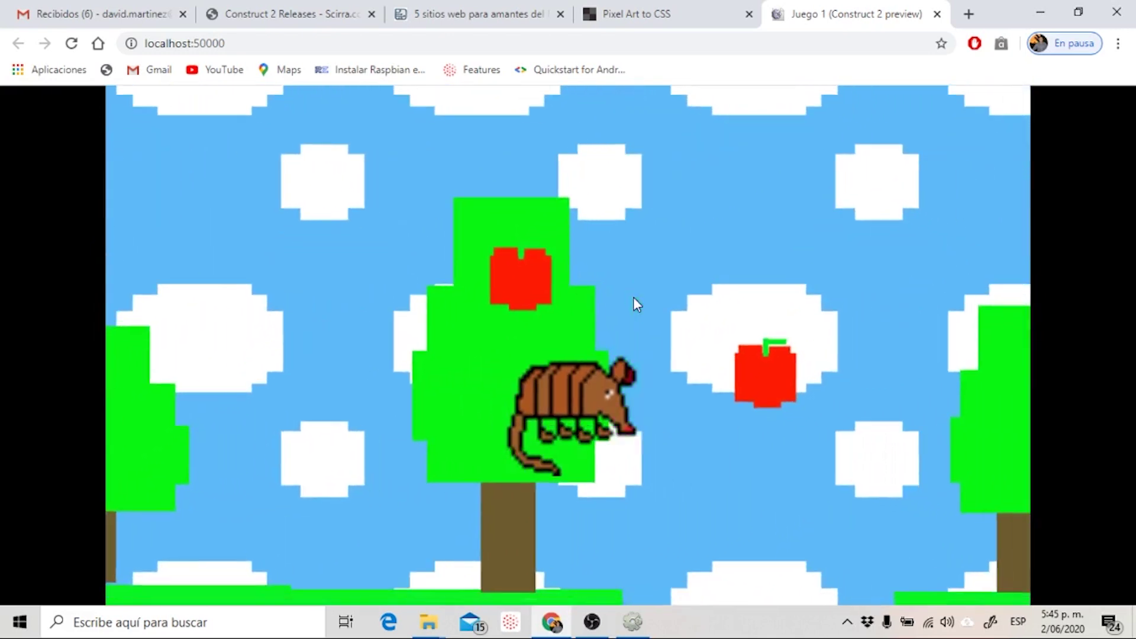
{"action": "key", "text": "Left"}
{"action": "key", "text": "Right"}
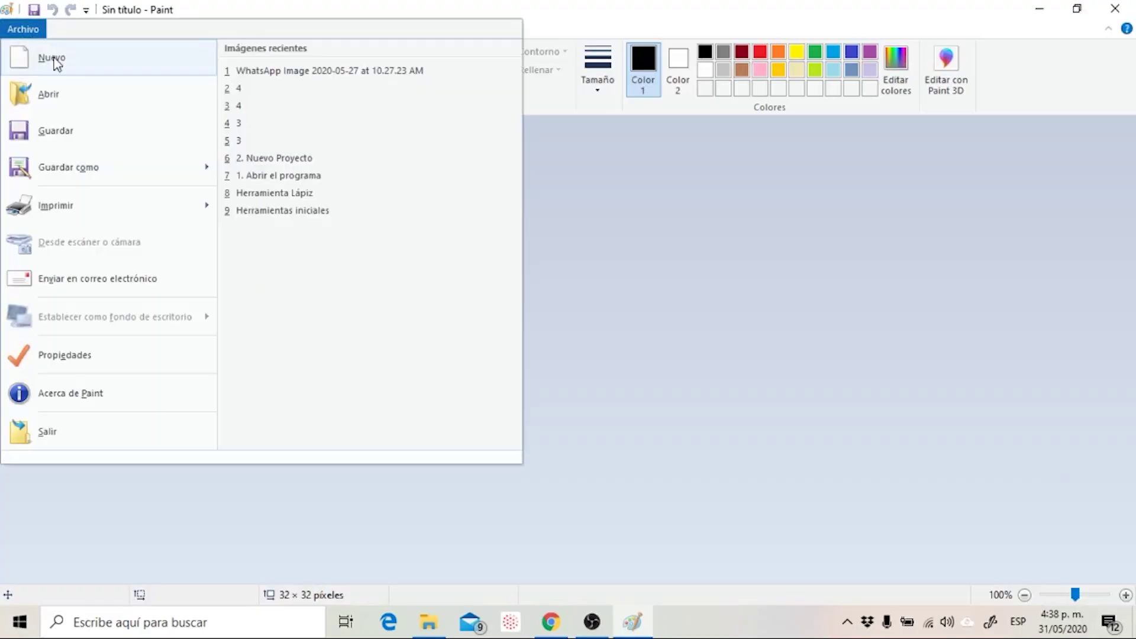
Switch to Paint and start a new image.
{"action": "left_click", "coordinate": [53, 59]}
{"action": "left_click", "coordinate": [23, 29]}
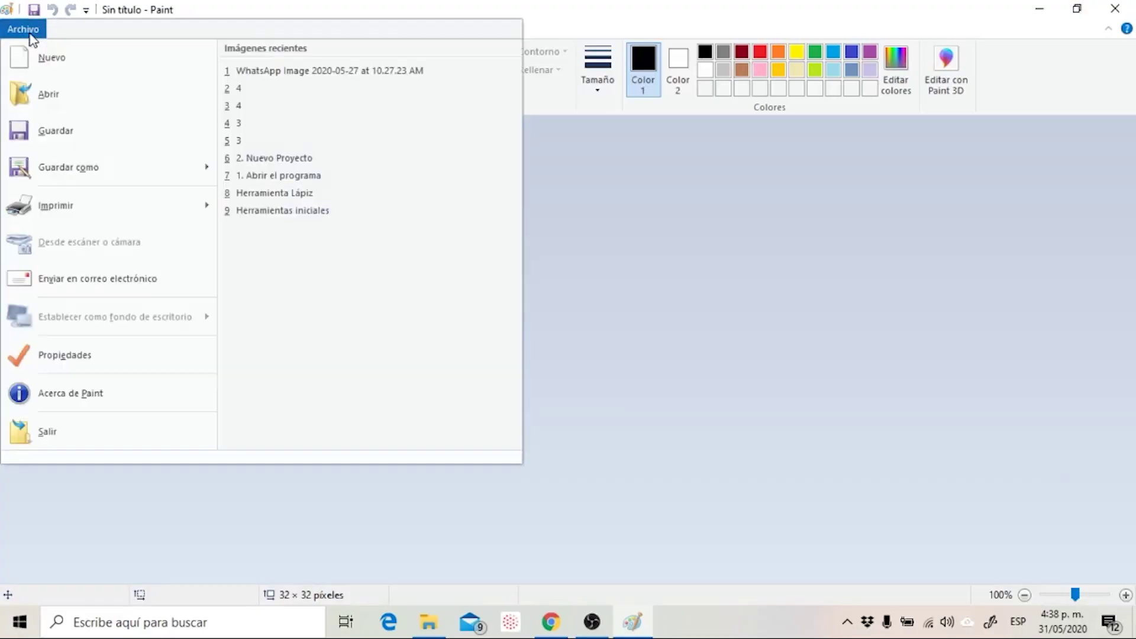
Set the image size to 64 × 64 pixels and select the Pencil tool for drawing.
{"action": "left_click", "coordinate": [51, 356]}
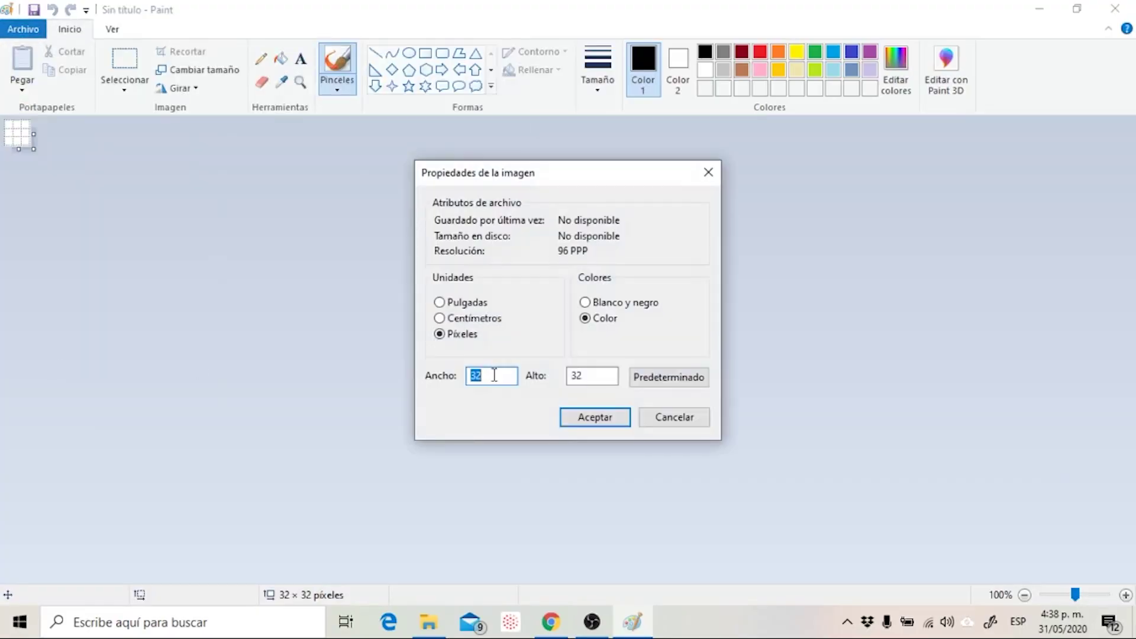
{"action": "type", "text": "64"}
{"action": "double_click", "coordinate": [591, 375]}
{"action": "type", "text": "64"}
{"action": "left_click", "coordinate": [609, 421]}
{"action": "left_click_drag", "start_coordinate": [1076, 595], "coordinate": [1087, 595]}
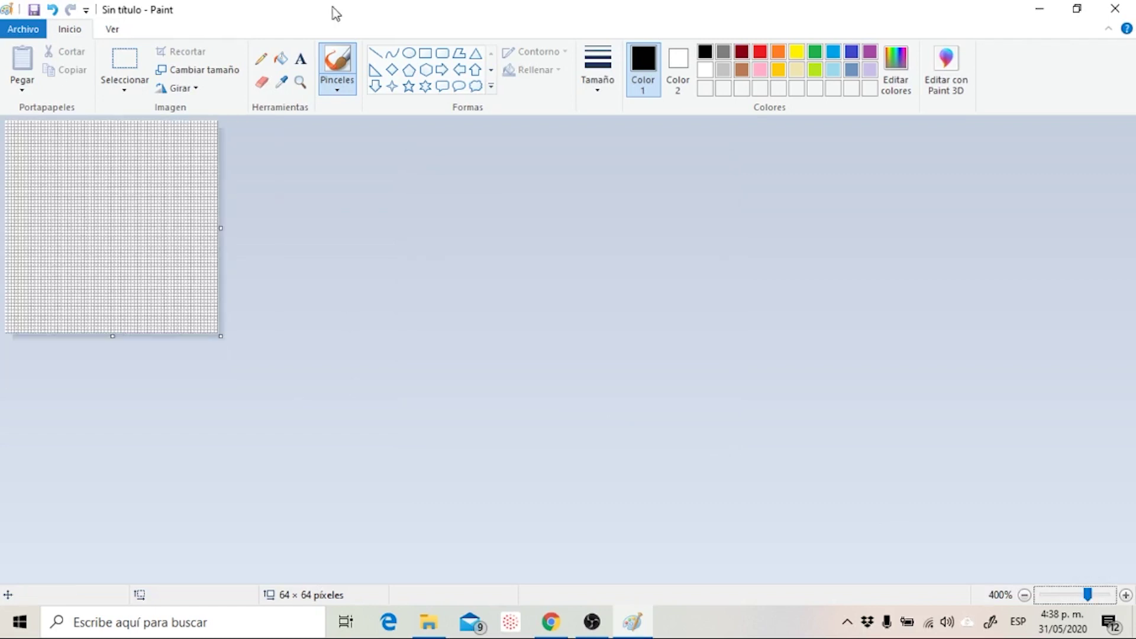
{"action": "left_click", "coordinate": [261, 58]}
{"action": "left_click", "coordinate": [96, 205]}
{"action": "left_click", "coordinate": [116, 219]}
{"action": "left_click", "coordinate": [109, 238]}
{"action": "left_click", "coordinate": [93, 225]}
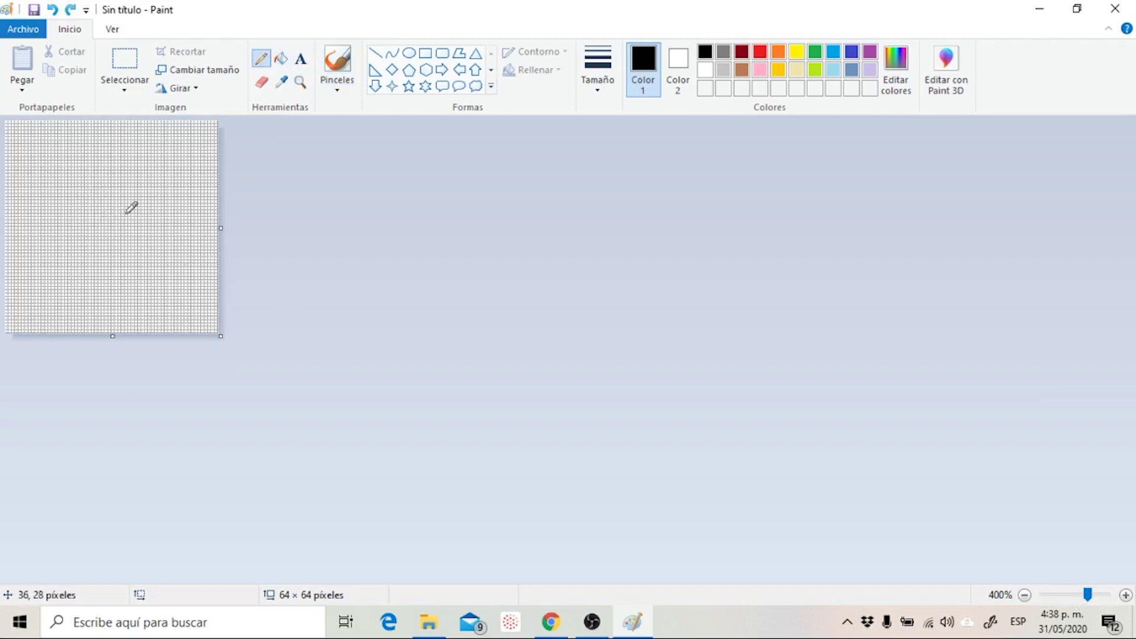
Draw the stepped underside of the armadillo's snout and jaw in black Pencil pixels.
{"action": "left_click", "coordinate": [1101, 596]}
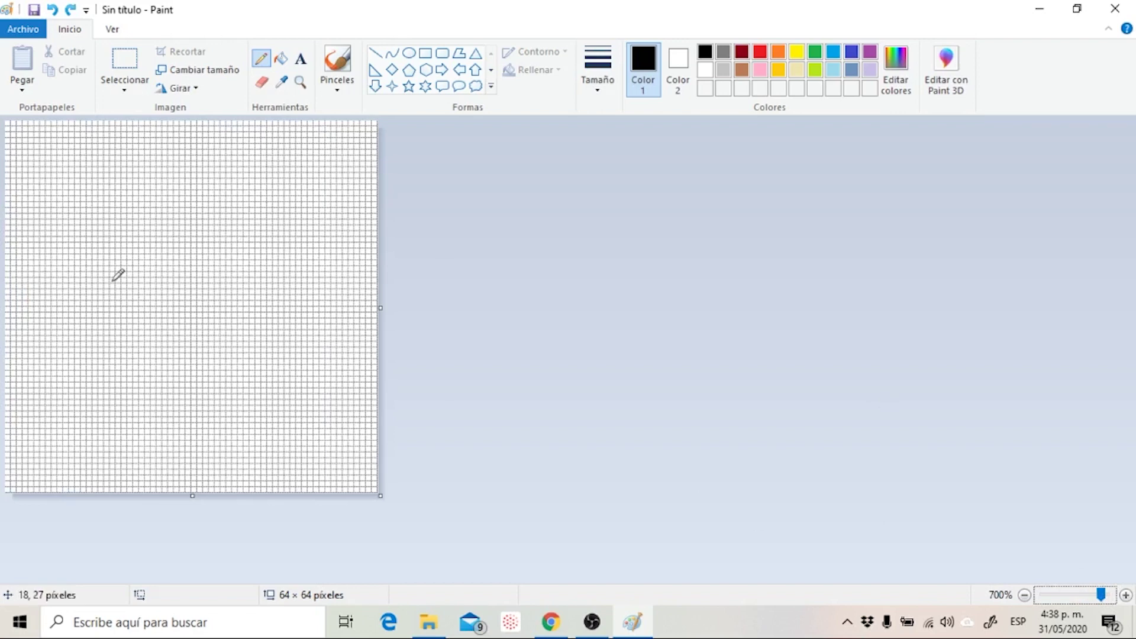
{"action": "left_click_drag", "start_coordinate": [65, 286], "coordinate": [83, 287]}
{"action": "left_click", "coordinate": [84, 276]}
{"action": "left_click", "coordinate": [89, 275]}
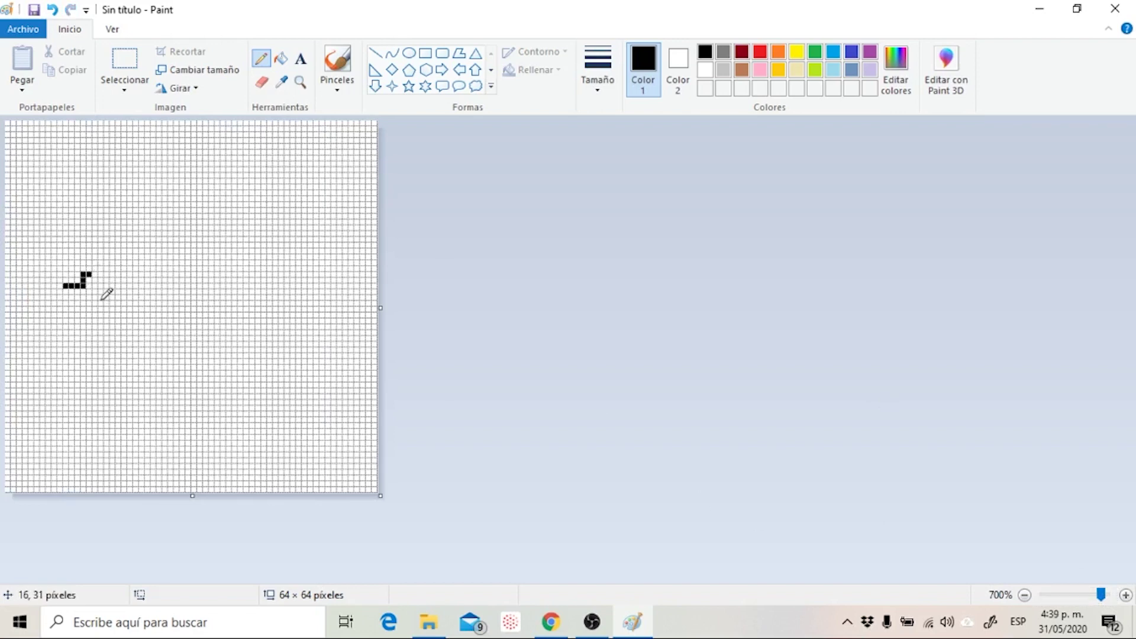
{"action": "left_click", "coordinate": [95, 269]}
{"action": "left_click", "coordinate": [101, 264]}
{"action": "left_click", "coordinate": [107, 264]}
{"action": "left_click", "coordinate": [118, 263]}
Draw the armadillo's belly line, four legs with feet and curved tail in black, undoing stray strokes.
{"action": "mouse_move", "coordinate": [119, 269]}
{"action": "left_mouse_down"}
{"action": "mouse_move", "coordinate": [97, 292]}
{"action": "mouse_move", "coordinate": [142, 297]}
{"action": "mouse_move", "coordinate": [146, 263]}
{"action": "mouse_move", "coordinate": [177, 292]}
{"action": "mouse_move", "coordinate": [173, 263]}
{"action": "mouse_move", "coordinate": [153, 263]}
{"action": "mouse_move", "coordinate": [174, 263]}
{"action": "mouse_move", "coordinate": [188, 296]}
{"action": "mouse_move", "coordinate": [207, 290]}
{"action": "mouse_move", "coordinate": [194, 262]}
{"action": "mouse_move", "coordinate": [231, 262]}
{"action": "mouse_move", "coordinate": [241, 312]}
{"action": "mouse_move", "coordinate": [201, 320]}
{"action": "mouse_move", "coordinate": [183, 342]}
{"action": "mouse_move", "coordinate": [207, 338]}
{"action": "left_mouse_up"}
{"action": "left_click", "coordinate": [112, 280]}
{"action": "left_click", "coordinate": [120, 281]}
{"action": "left_click", "coordinate": [125, 291]}
{"action": "left_click", "coordinate": [142, 281]}
{"action": "left_click", "coordinate": [164, 301]}
{"action": "key", "text": "ctrl+z"}
{"action": "left_click", "coordinate": [262, 82]}
{"action": "left_click", "coordinate": [261, 59]}
{"action": "key", "text": "ctrl+z"}
Outline the armadillo's arched back from the tail to the head and add two rounded ears in black.
{"action": "mouse_move", "coordinate": [206, 336]}
{"action": "left_mouse_down"}
{"action": "mouse_move", "coordinate": [235, 329]}
{"action": "mouse_move", "coordinate": [258, 274]}
{"action": "mouse_move", "coordinate": [235, 256]}
{"action": "mouse_move", "coordinate": [236, 208]}
{"action": "mouse_move", "coordinate": [193, 192]}
{"action": "left_mouse_up"}
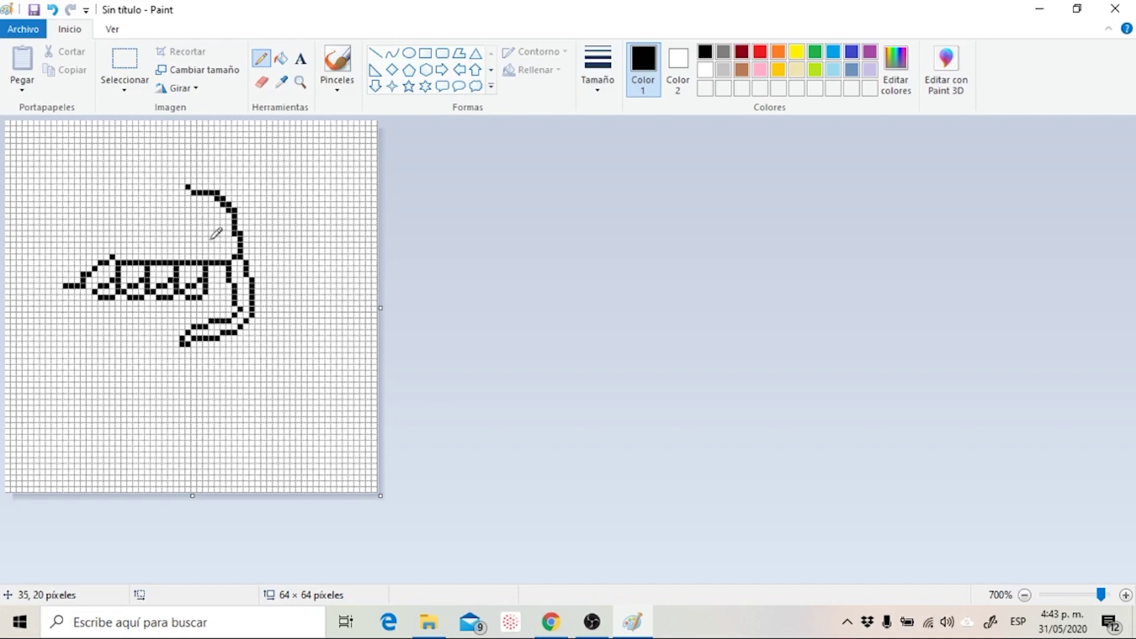
{"action": "mouse_move", "coordinate": [189, 187]}
{"action": "left_mouse_down"}
{"action": "mouse_move", "coordinate": [129, 187]}
{"action": "mouse_move", "coordinate": [94, 204]}
{"action": "mouse_move", "coordinate": [77, 181]}
{"action": "mouse_move", "coordinate": [71, 205]}
{"action": "mouse_move", "coordinate": [84, 229]}
{"action": "left_mouse_up"}
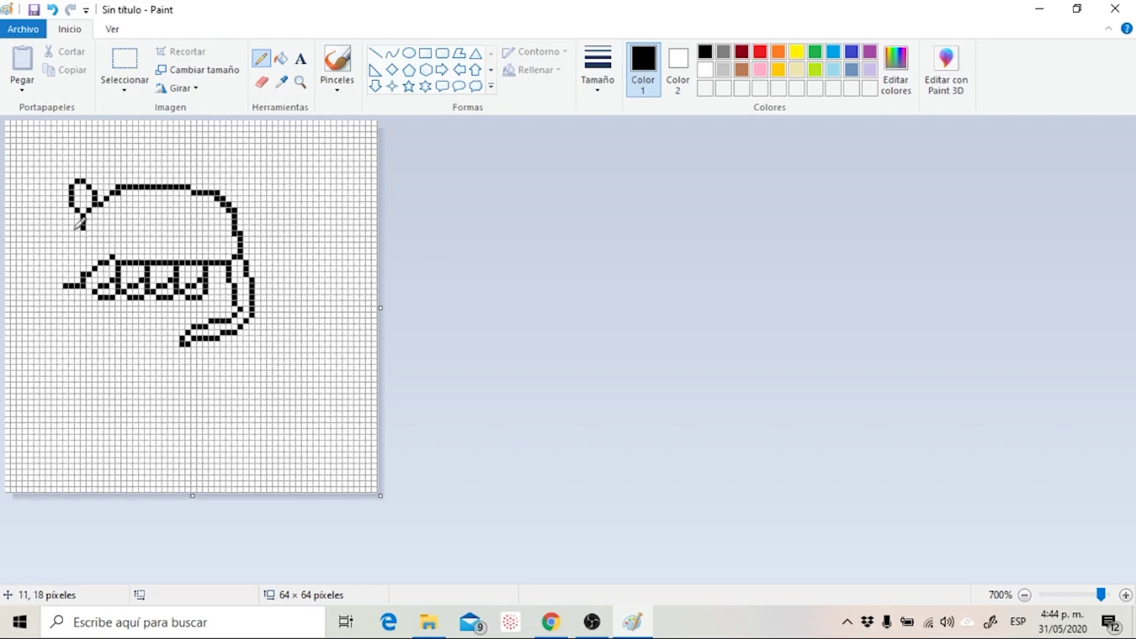
{"action": "left_click", "coordinate": [72, 213]}
{"action": "left_click_drag", "start_coordinate": [72, 188], "coordinate": [62, 213]}
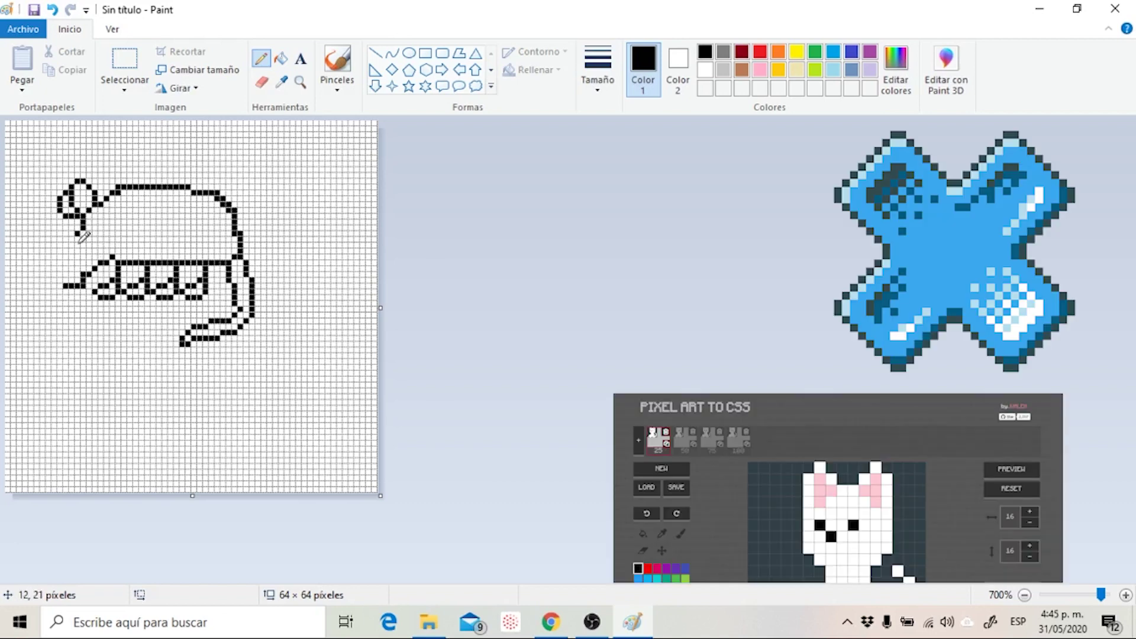
Complete the front of the face down to the snout and draw four curved band lines across the shell.
{"action": "left_click_drag", "start_coordinate": [79, 260], "coordinate": [59, 286]}
{"action": "left_click_drag", "start_coordinate": [134, 201], "coordinate": [142, 259]}
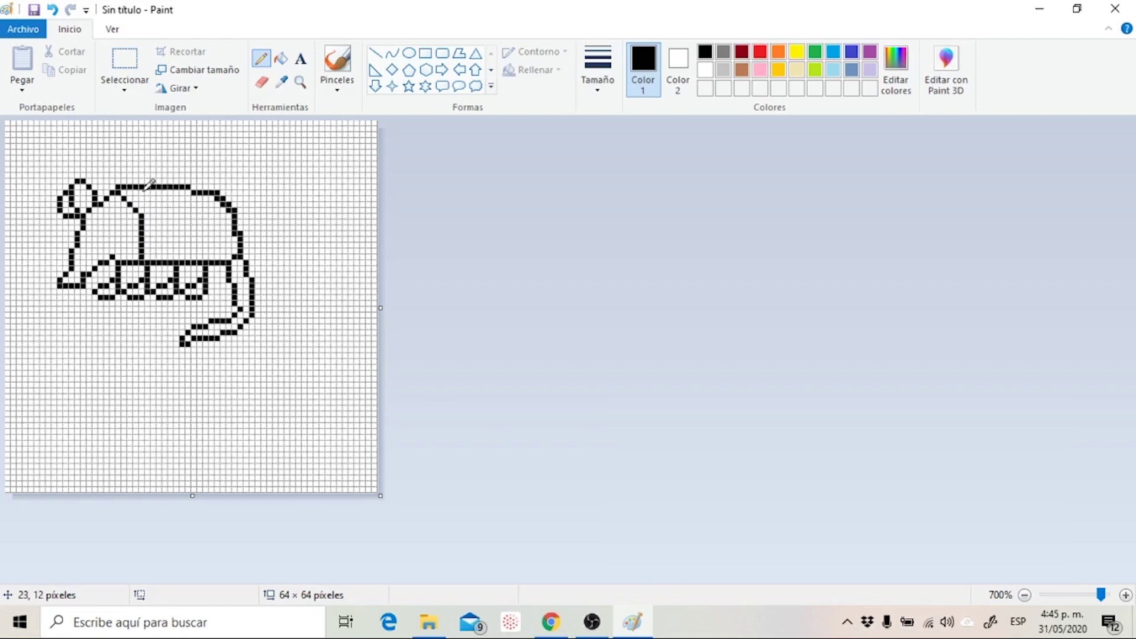
{"action": "mouse_move", "coordinate": [162, 204]}
{"action": "left_mouse_down"}
{"action": "mouse_move", "coordinate": [163, 237]}
{"action": "mouse_move", "coordinate": [189, 226]}
{"action": "mouse_move", "coordinate": [188, 261]}
{"action": "left_mouse_up"}
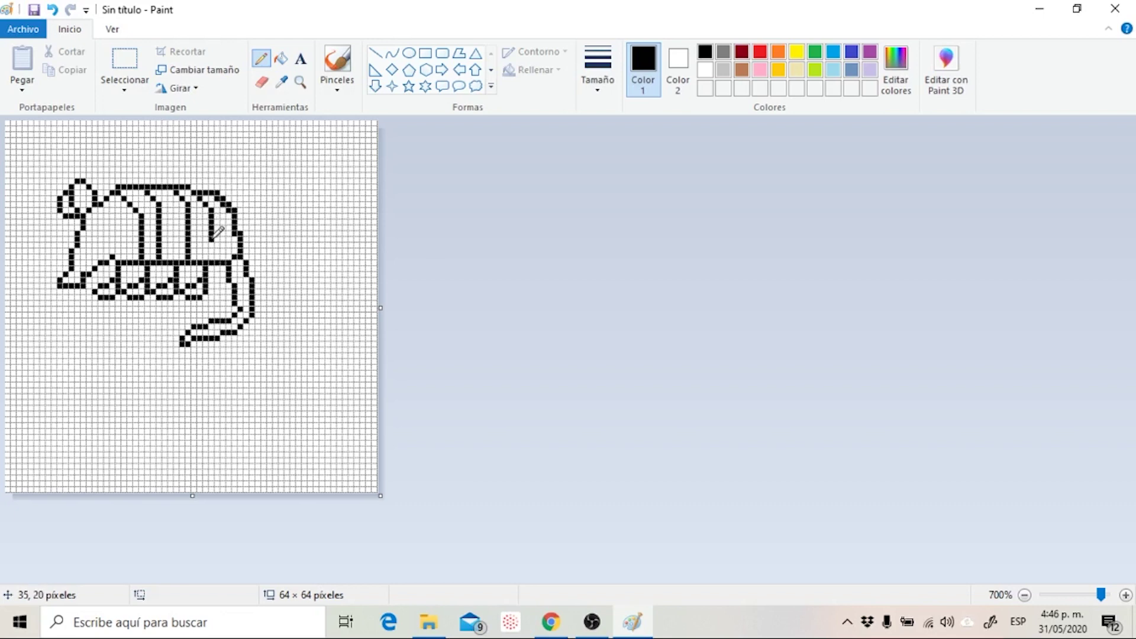
Choose the Fill tool and define a custom medium brown as Color 1.
{"action": "left_click", "coordinate": [281, 57]}
{"action": "left_click", "coordinate": [896, 65]}
{"action": "left_click", "coordinate": [584, 284]}
{"action": "left_click", "coordinate": [736, 284]}
{"action": "left_click_drag", "start_coordinate": [738, 306], "coordinate": [744, 290]}
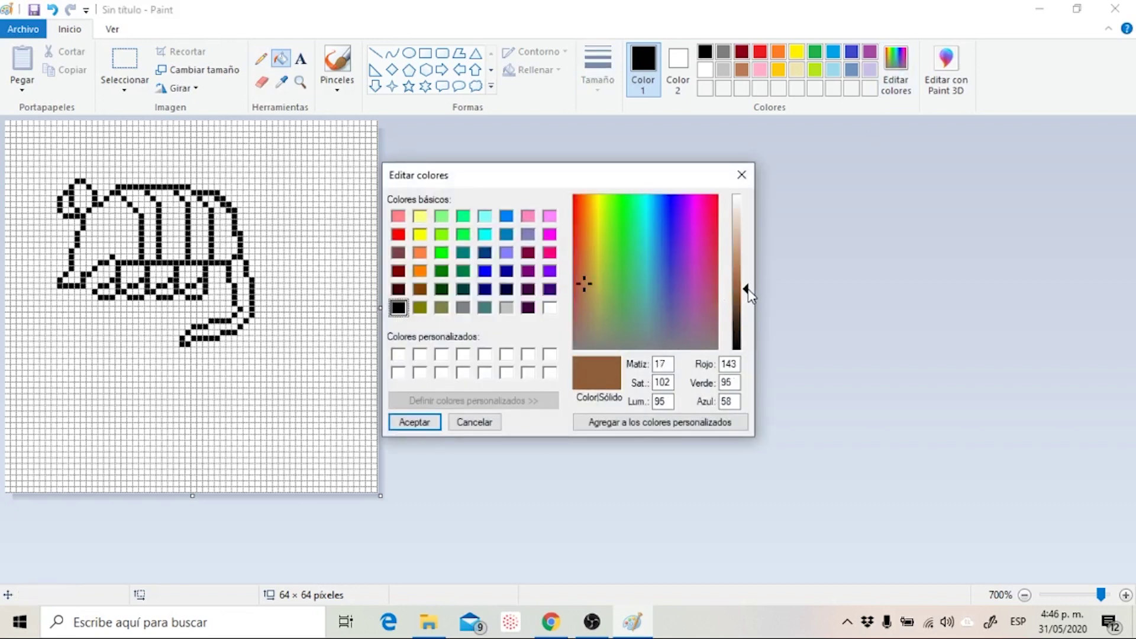
{"action": "left_click", "coordinate": [583, 269]}
{"action": "left_click", "coordinate": [584, 265]}
{"action": "left_click", "coordinate": [414, 422]}
Fill the head, the second-to-last shell band, the tail and the four feet with the custom brown.
{"action": "left_click", "coordinate": [195, 230]}
{"action": "left_click", "coordinate": [243, 296]}
{"action": "left_click", "coordinate": [192, 290]}
{"action": "left_click", "coordinate": [166, 288]}
{"action": "left_click", "coordinate": [135, 290]}
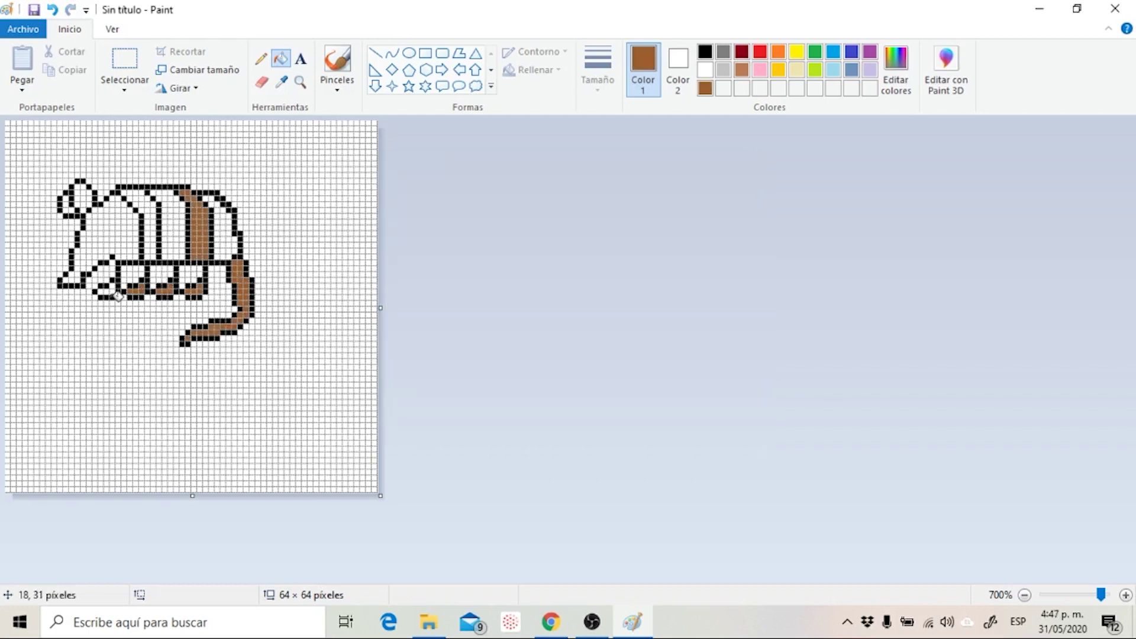
{"action": "left_click", "coordinate": [117, 295]}
Define a custom reddish brown and fill the three remaining white shell bands with it.
{"action": "left_click", "coordinate": [895, 65]}
{"action": "left_click", "coordinate": [584, 258]}
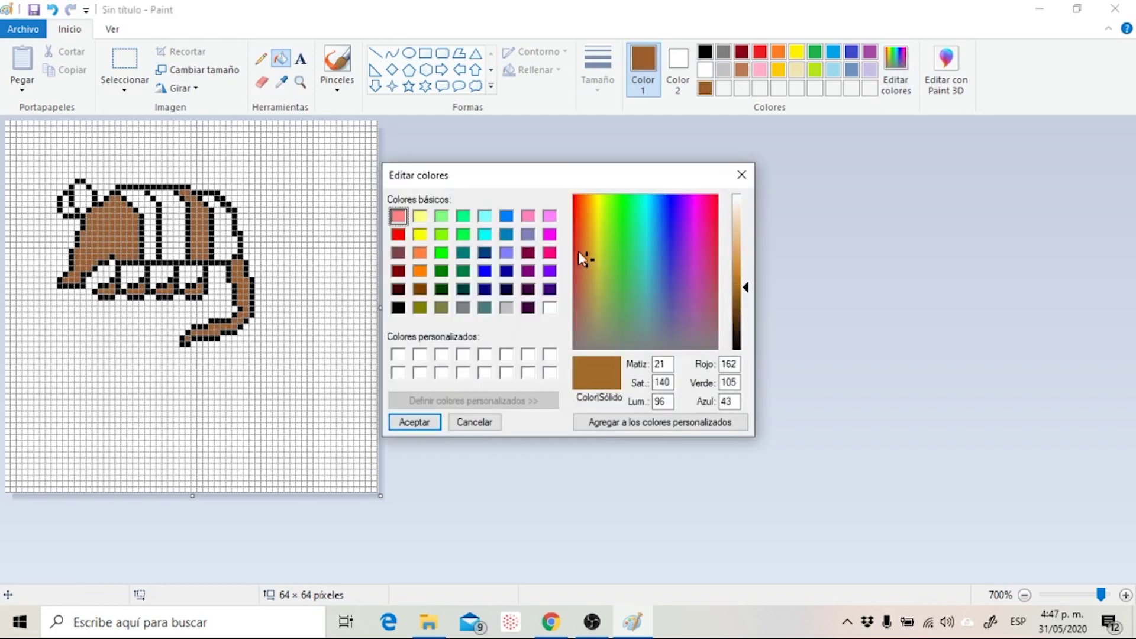
{"action": "left_click", "coordinate": [582, 244]}
{"action": "left_click", "coordinate": [426, 421]}
{"action": "left_click", "coordinate": [151, 237]}
{"action": "left_click", "coordinate": [172, 231]}
{"action": "left_click", "coordinate": [222, 237]}
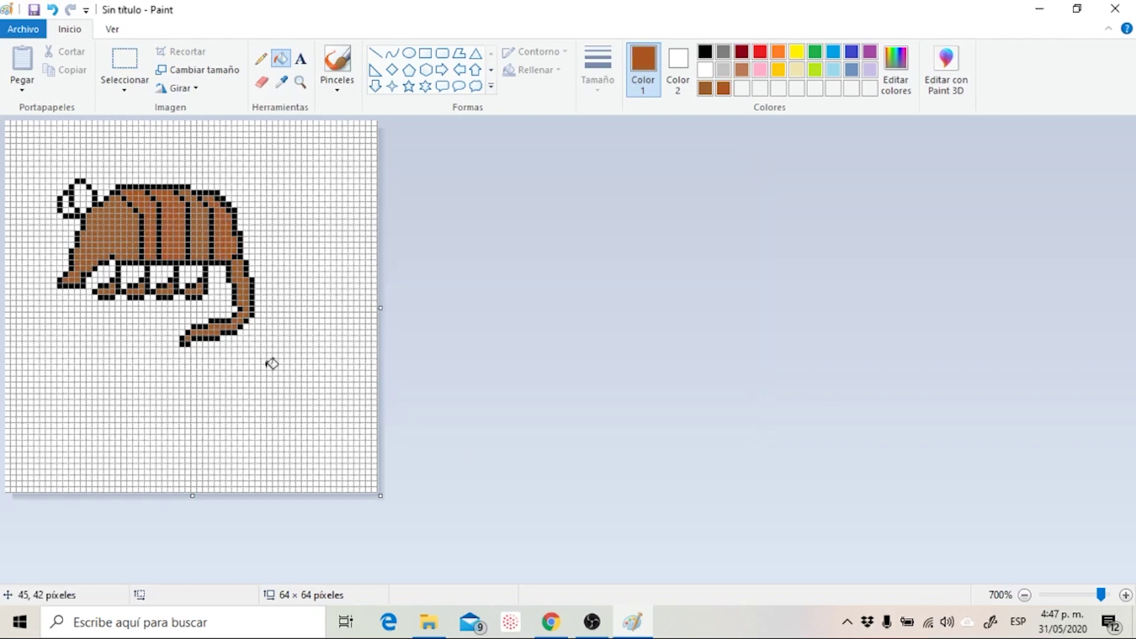
Fill the larger ear with the reddish brown and the smaller front ear with dark red.
{"action": "left_click", "coordinate": [82, 198]}
{"action": "left_click", "coordinate": [742, 52]}
{"action": "left_click", "coordinate": [65, 204]}
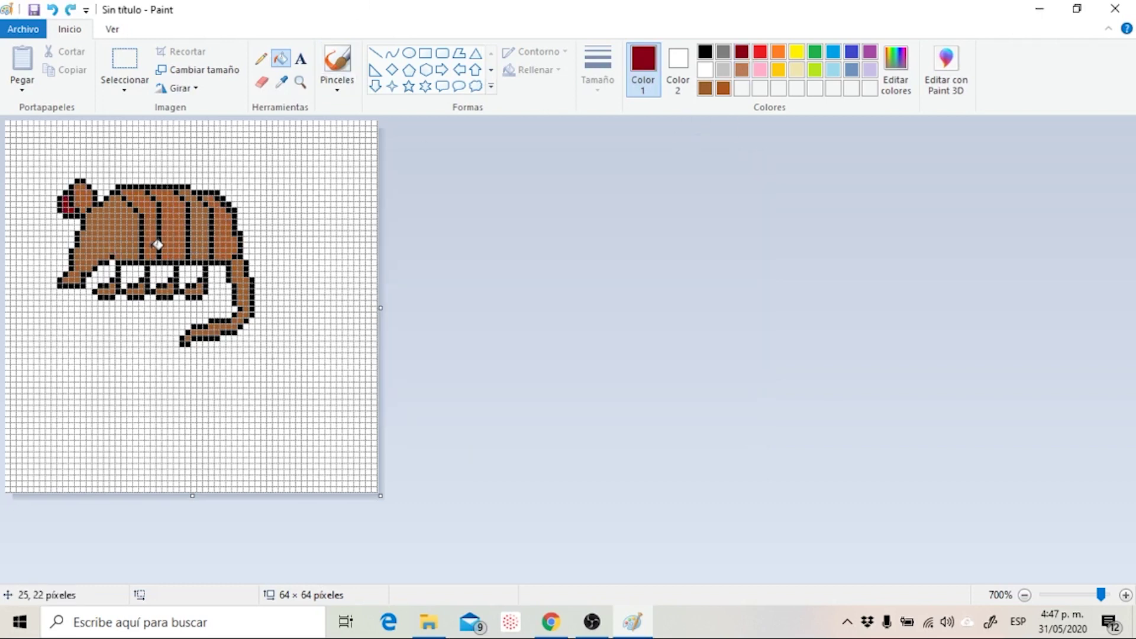
Draw the eye on the head with white Pencil pixels and color the tip of the snout red.
{"action": "left_click", "coordinate": [261, 58]}
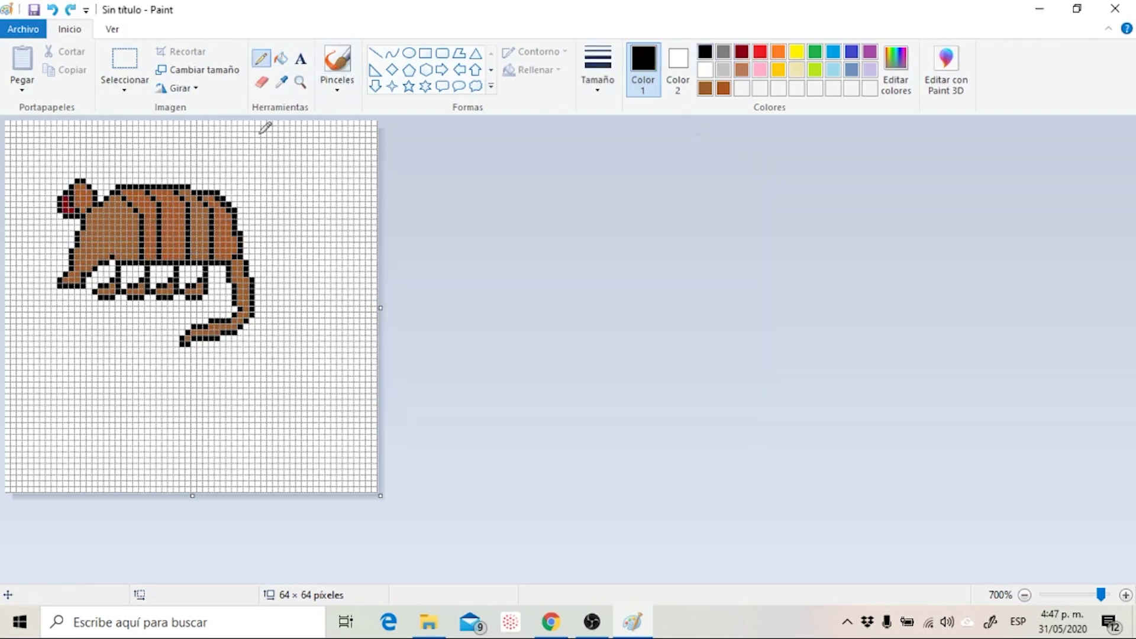
{"action": "left_click", "coordinate": [97, 228]}
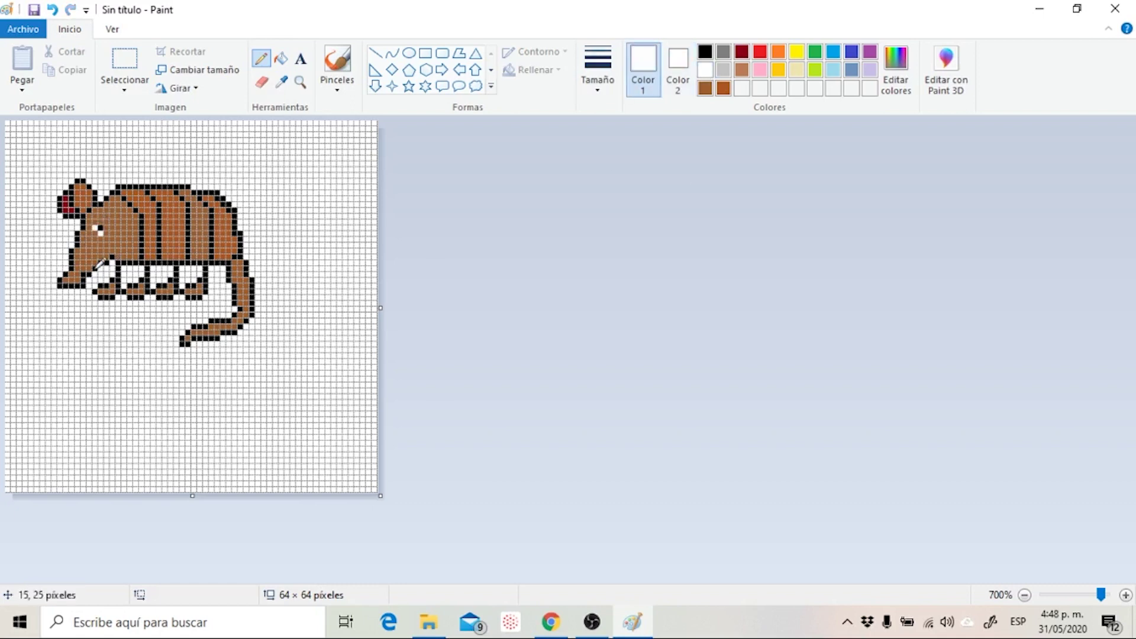
{"action": "left_click", "coordinate": [760, 52]}
{"action": "left_click", "coordinate": [66, 277]}
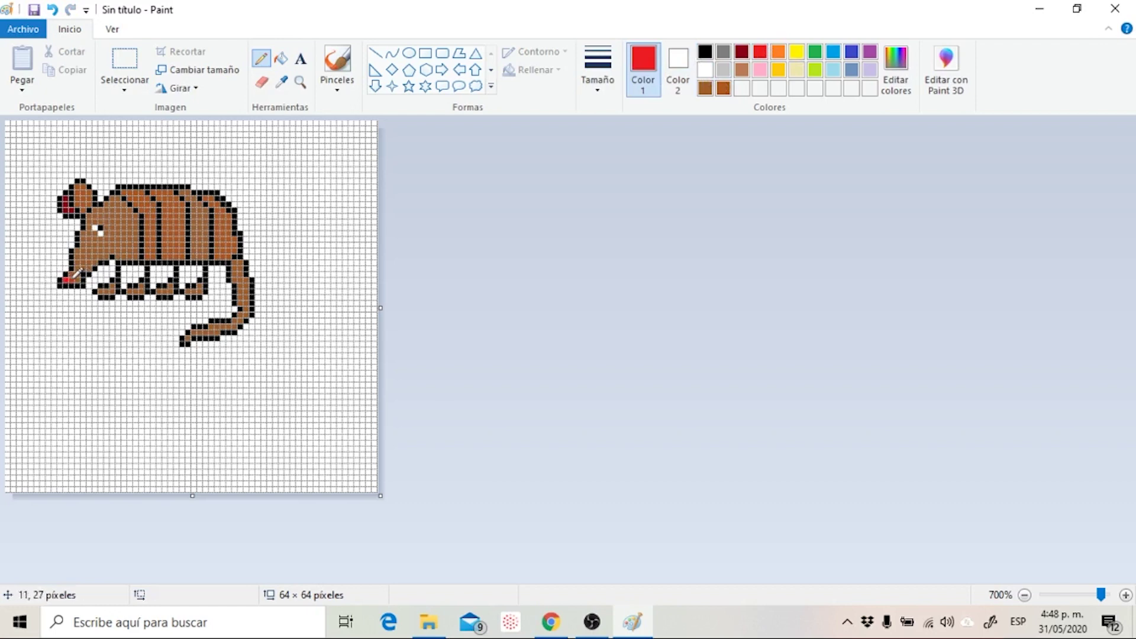
{"action": "left_click", "coordinate": [73, 277]}
Hide the gridlines and move the whole armadillo, selected as a 42 × 36 pixel area, to the canvas center.
{"action": "left_click", "coordinate": [112, 30]}
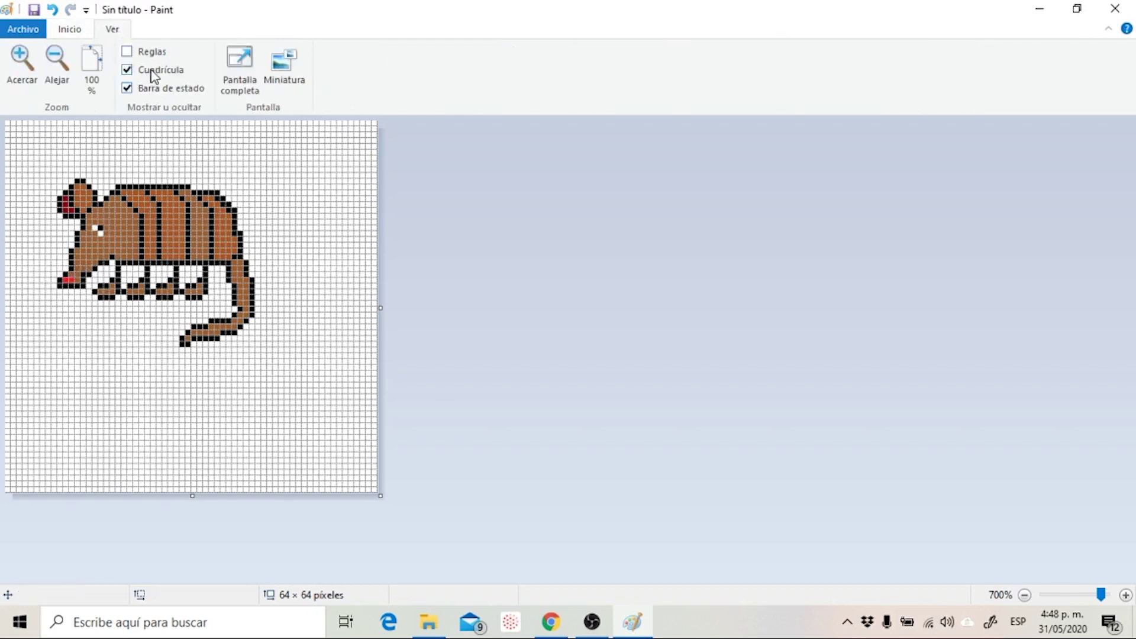
{"action": "left_click", "coordinate": [153, 71]}
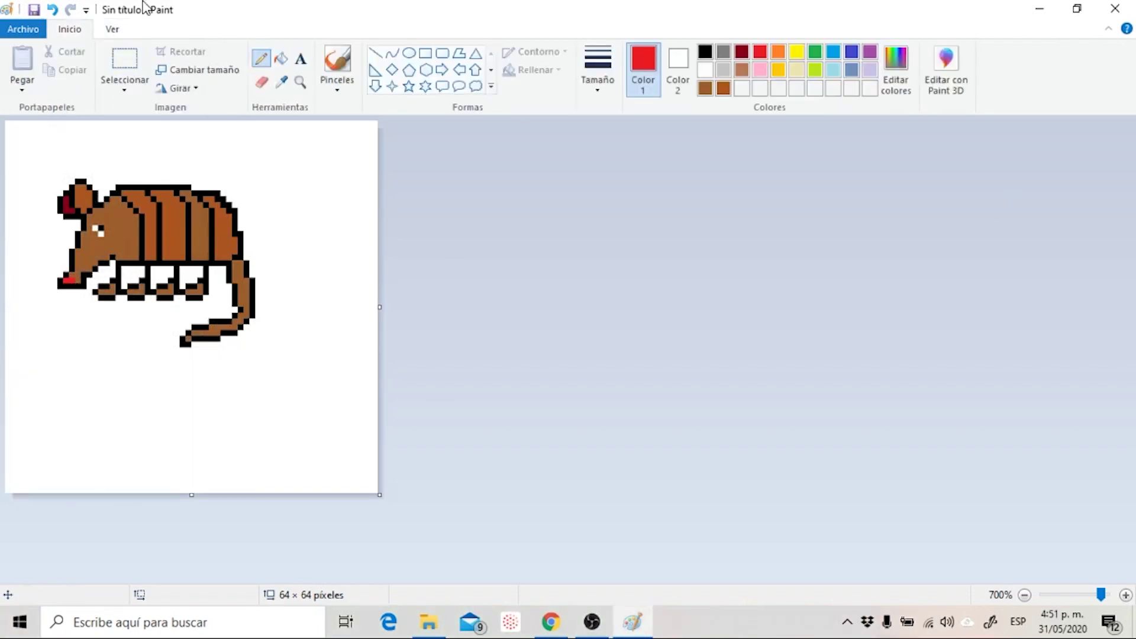
{"action": "left_click", "coordinate": [124, 66]}
{"action": "left_click_drag", "start_coordinate": [36, 163], "coordinate": [273, 368]}
{"action": "left_click_drag", "start_coordinate": [159, 236], "coordinate": [191, 283]}
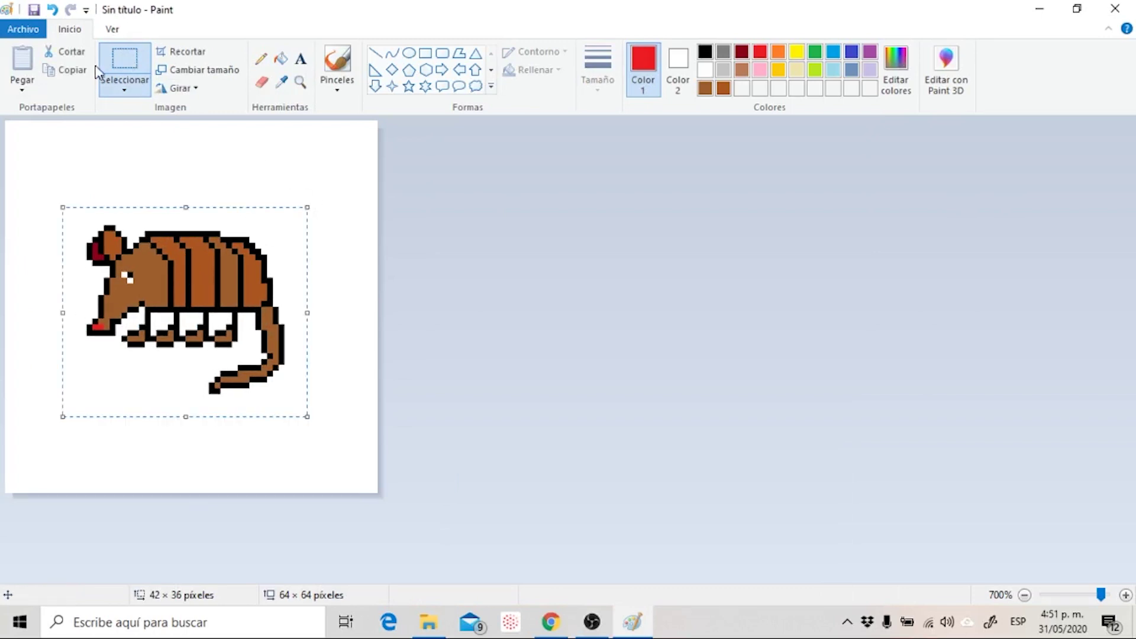
Start saving the drawing as a PNG image and choose Documents as the location.
{"action": "left_click", "coordinate": [22, 29]}
{"action": "mouse_move", "coordinate": [107, 175]}
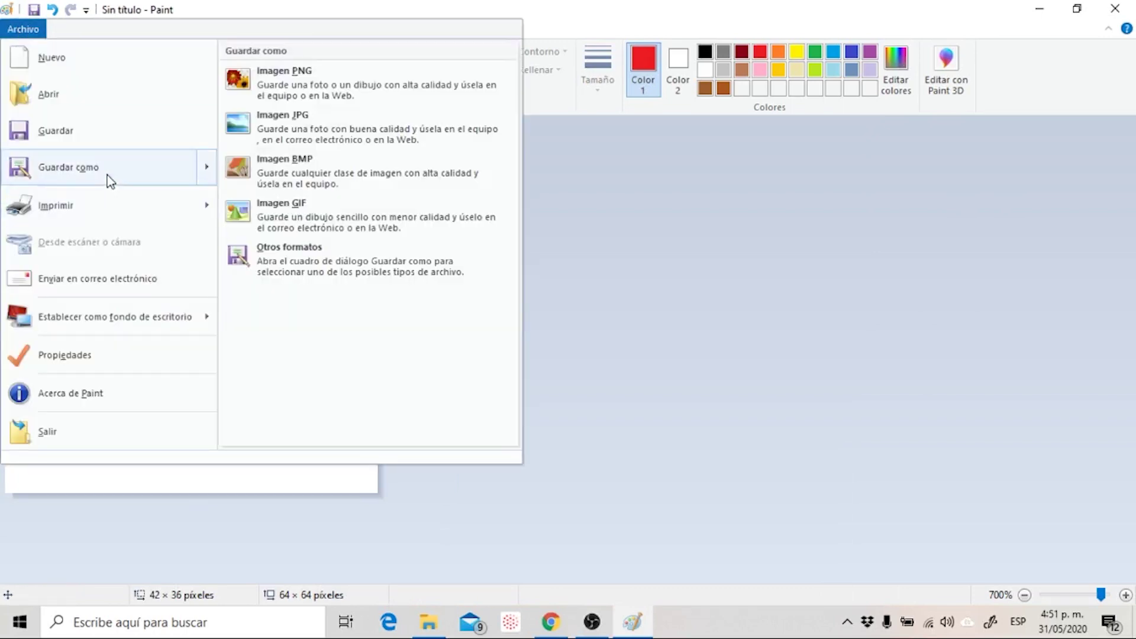
{"action": "left_click", "coordinate": [342, 83]}
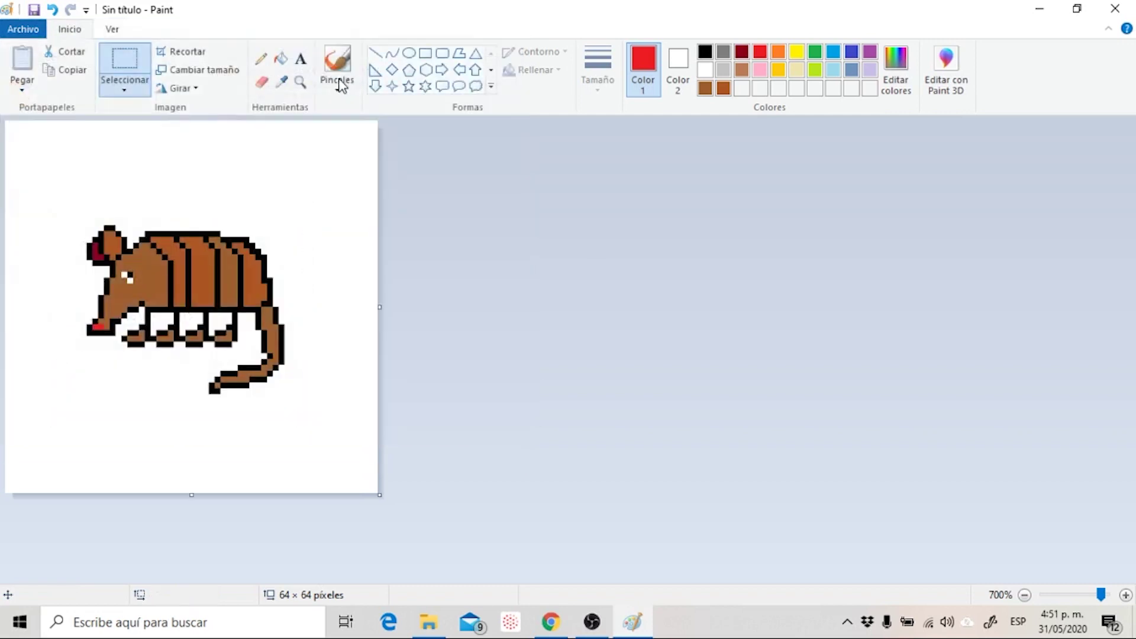
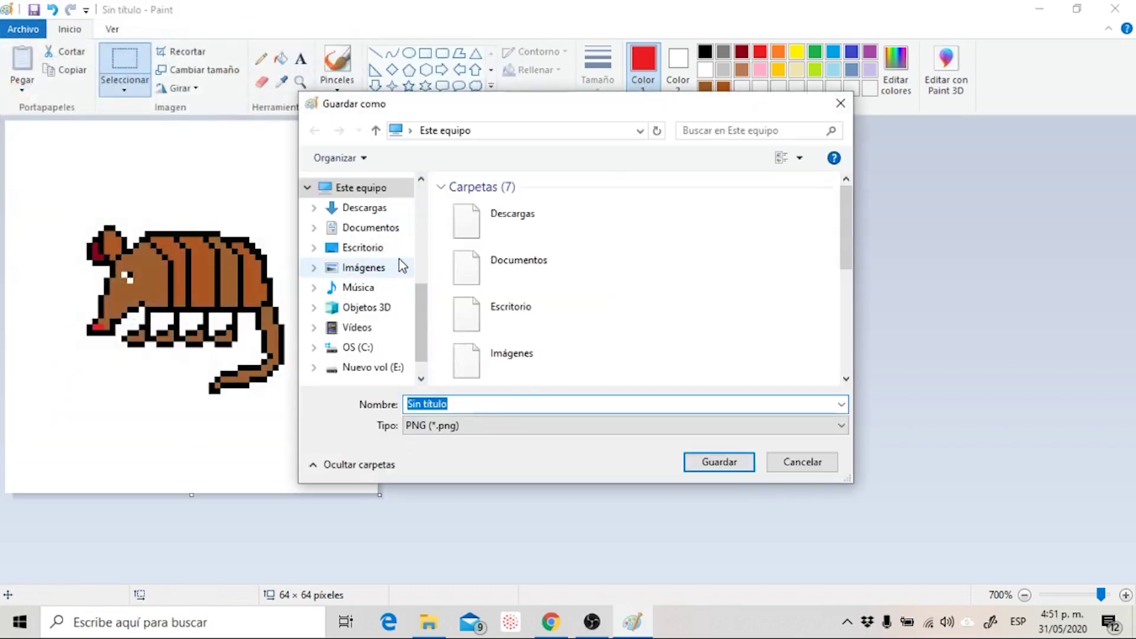
{"action": "left_click", "coordinate": [375, 231]}
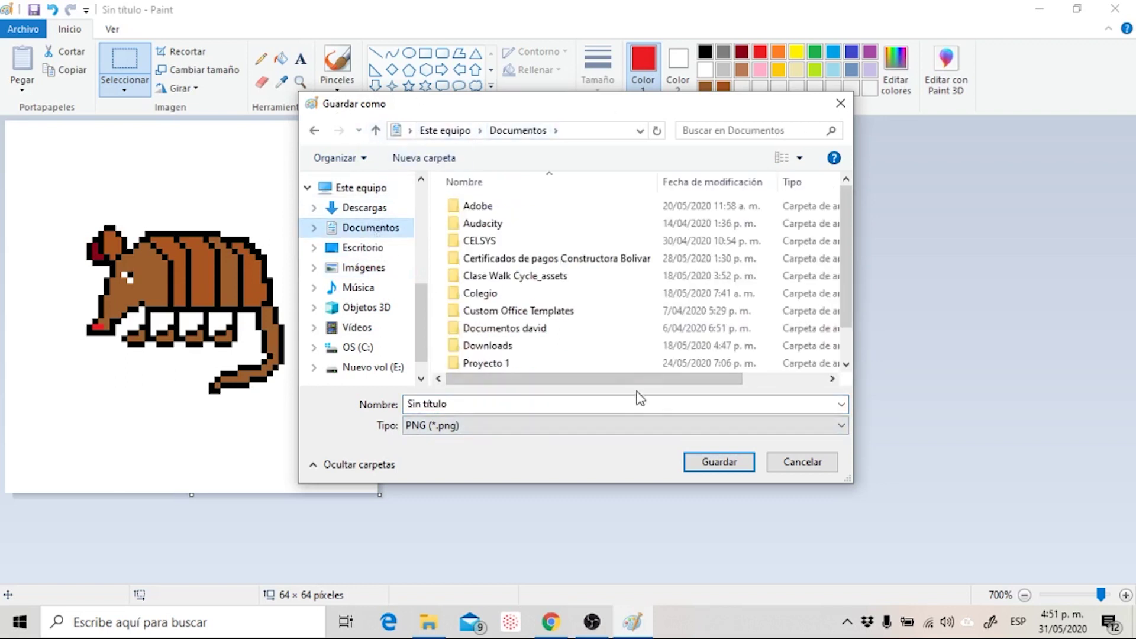
Create a folder named "Juego Construct 2" in Documents and open it.
{"action": "left_click", "coordinate": [420, 158]}
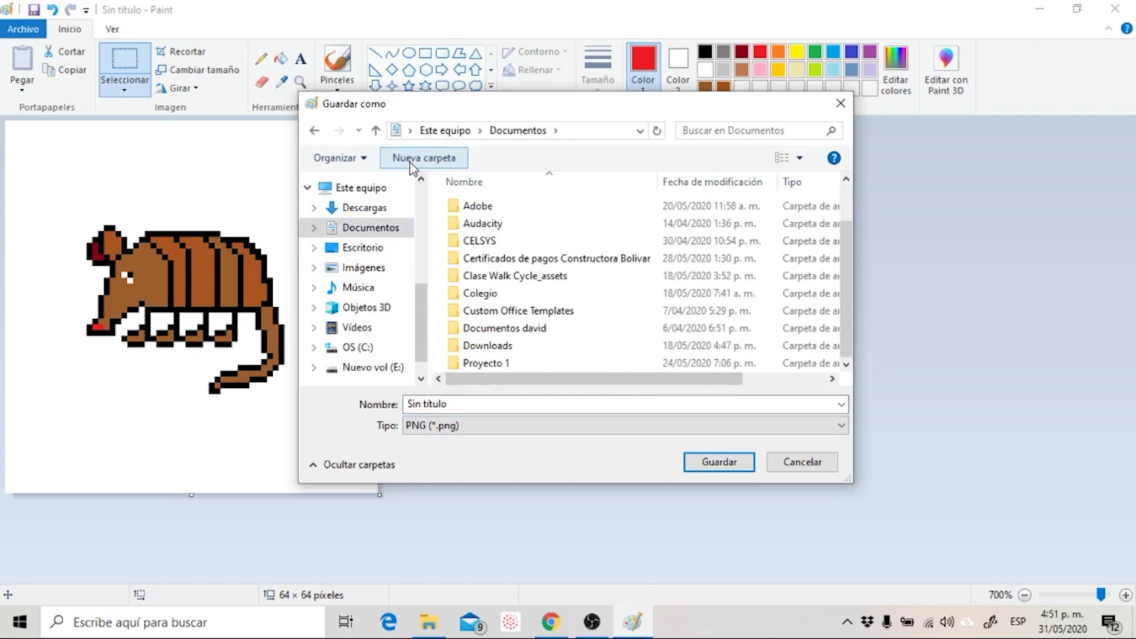
{"action": "type", "text": "Juego"}
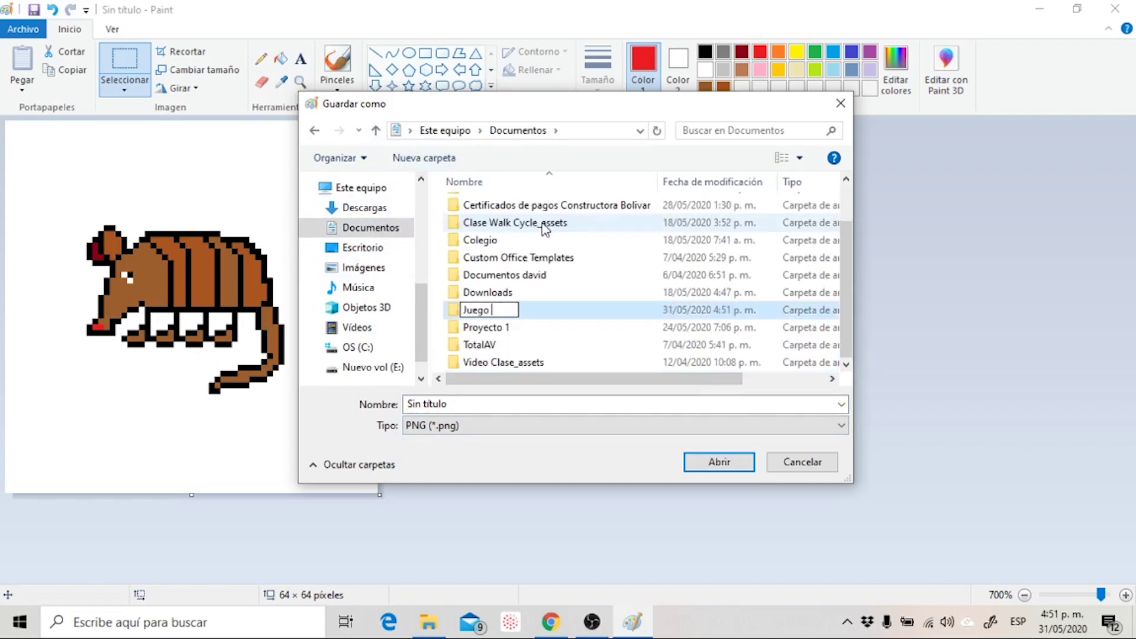
{"action": "type", "text": " Construct 2"}
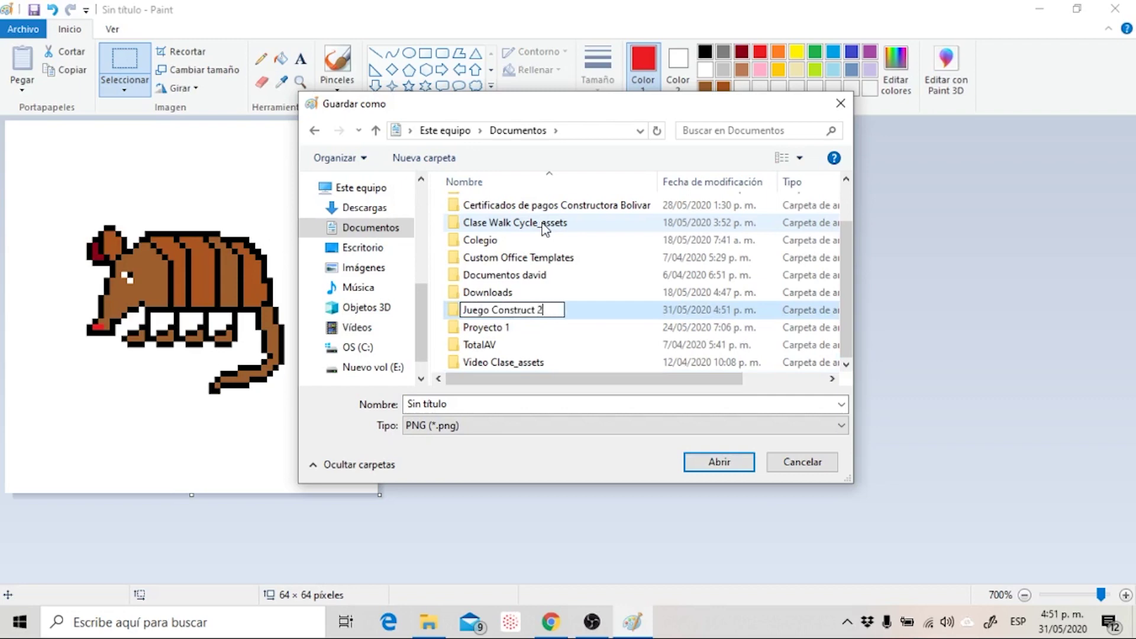
{"action": "key", "text": "Return"}
{"action": "key", "text": "Return"}
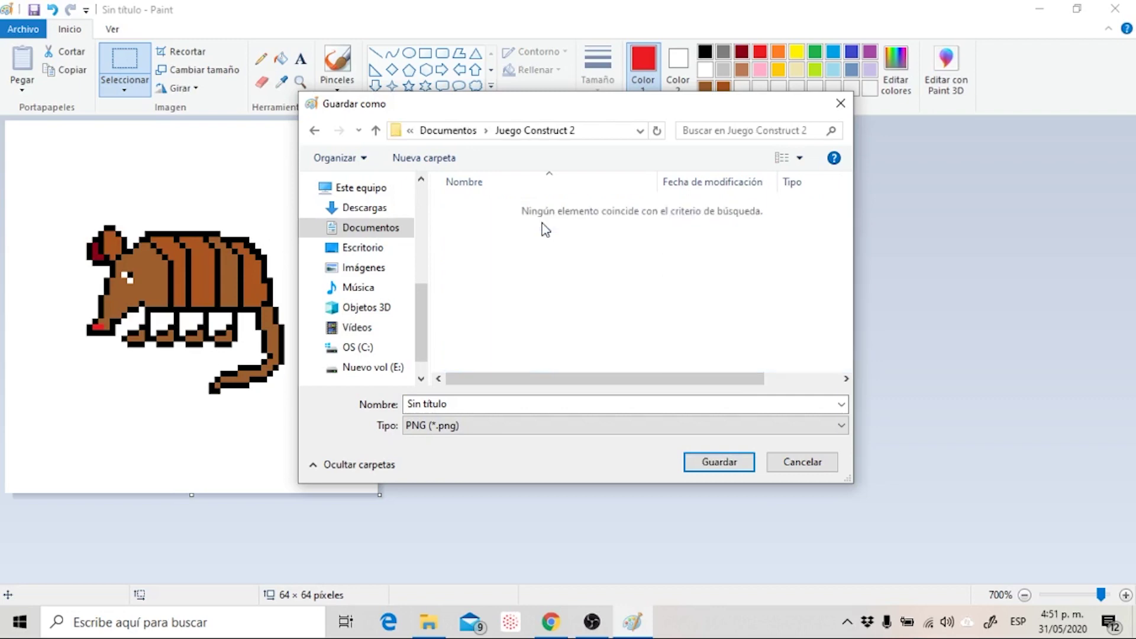
Create a subfolder named "Personaje Armadillo" inside the game folder and open it.
{"action": "left_click", "coordinate": [471, 405]}
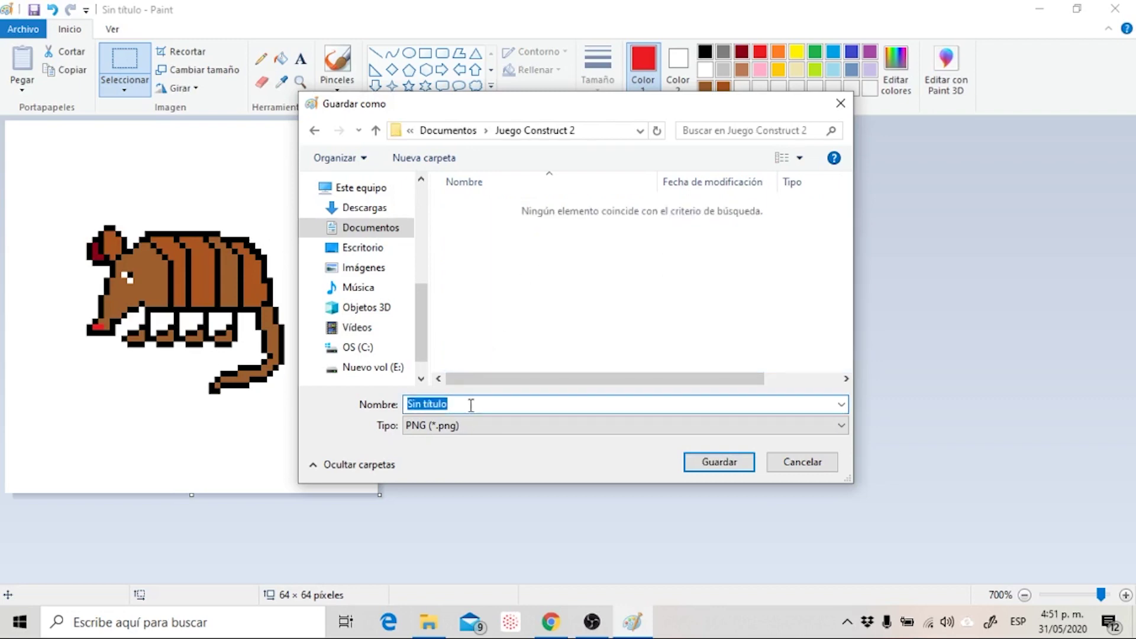
{"action": "left_click", "coordinate": [436, 156]}
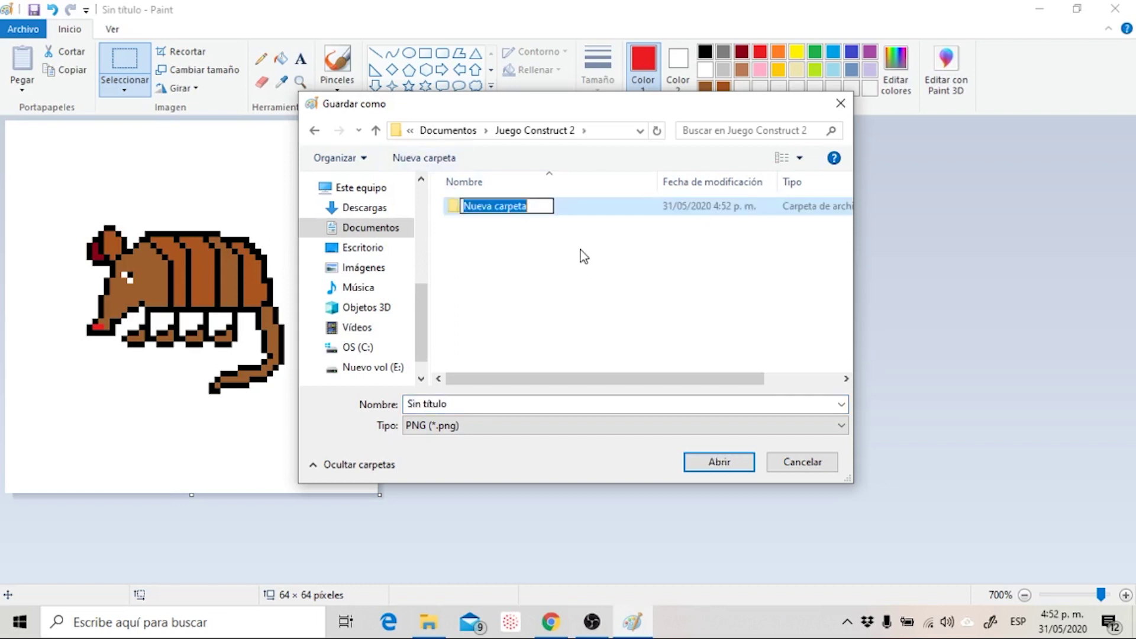
{"action": "type", "text": "Persona"}
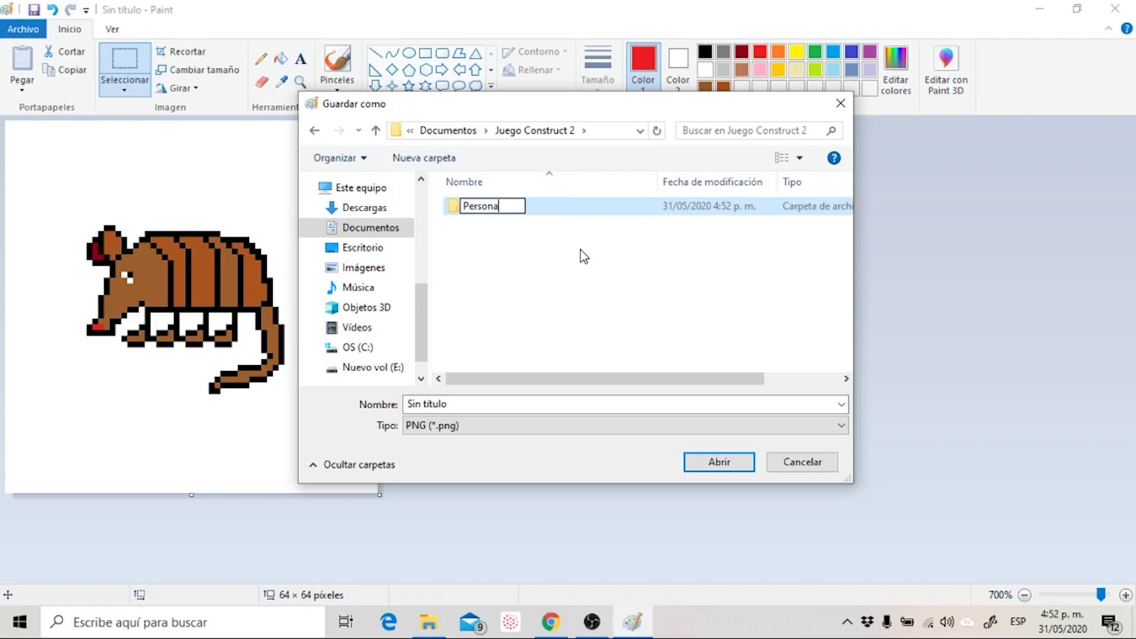
{"action": "type", "text": "je Armadillo"}
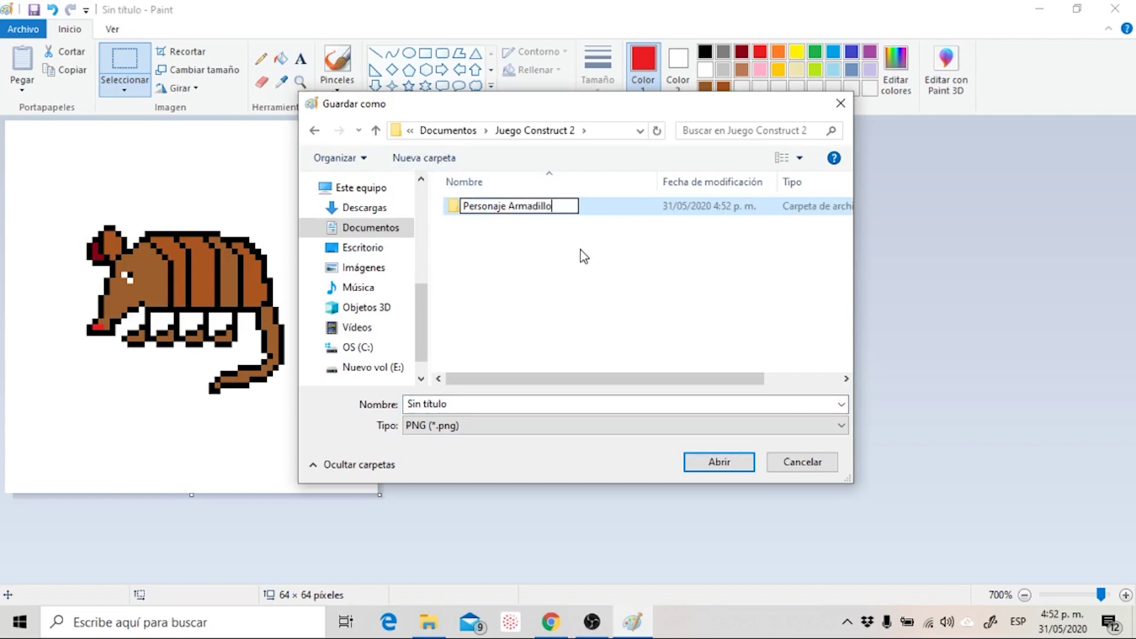
{"action": "key", "text": "Return"}
{"action": "double_click", "coordinate": [508, 213]}
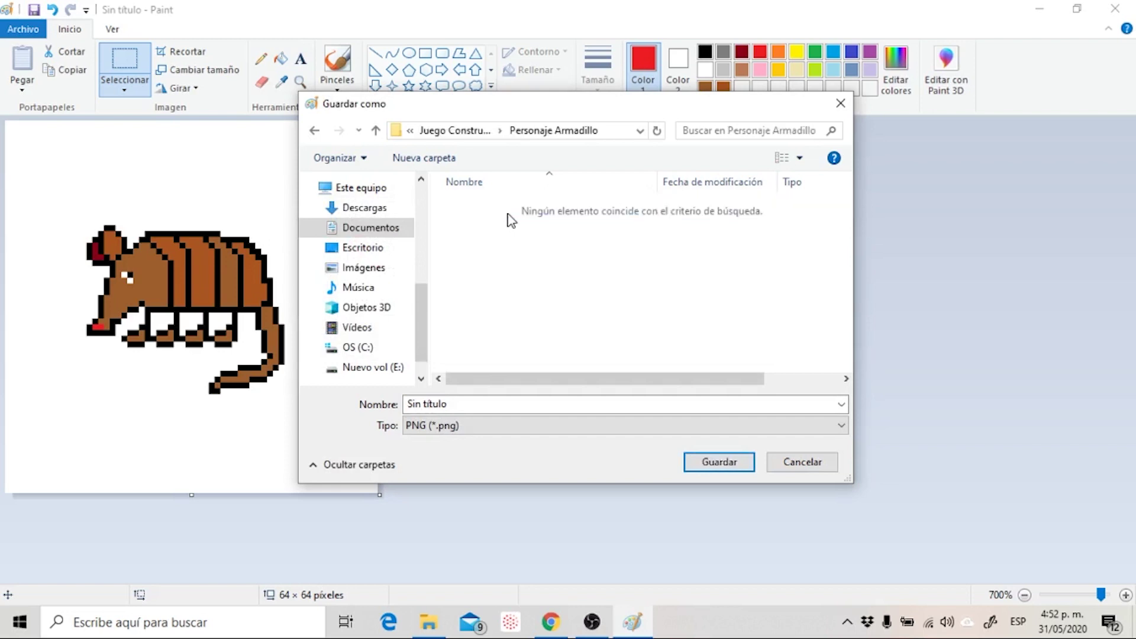
Create a folder named "Caminando" inside the Personaje Armadillo folder and open it.
{"action": "left_click", "coordinate": [477, 403]}
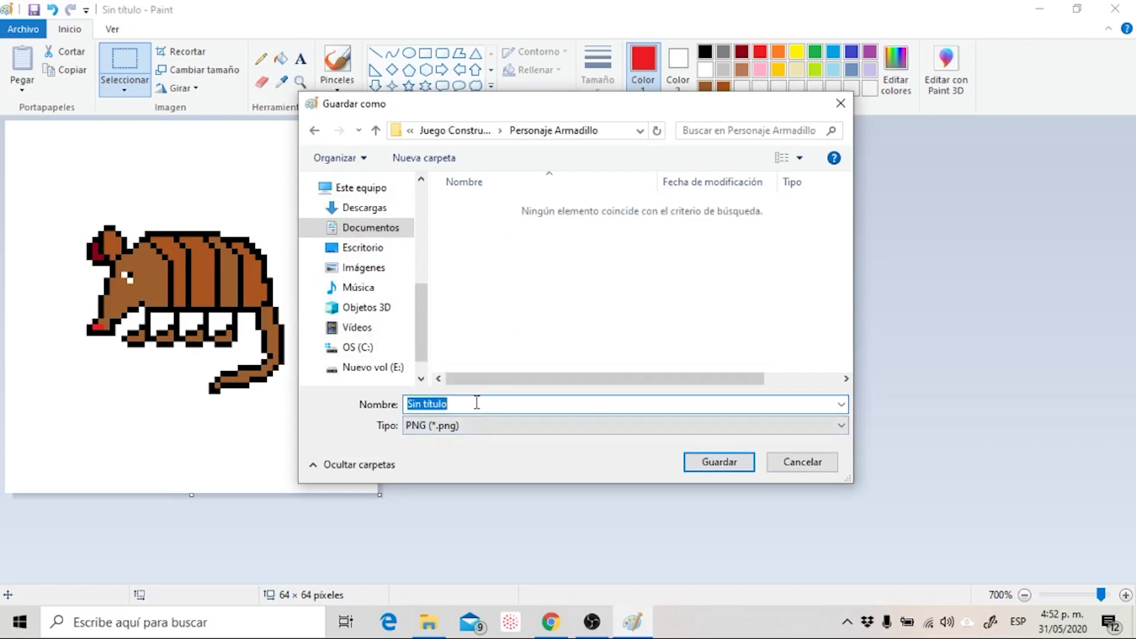
{"action": "left_click", "coordinate": [441, 158]}
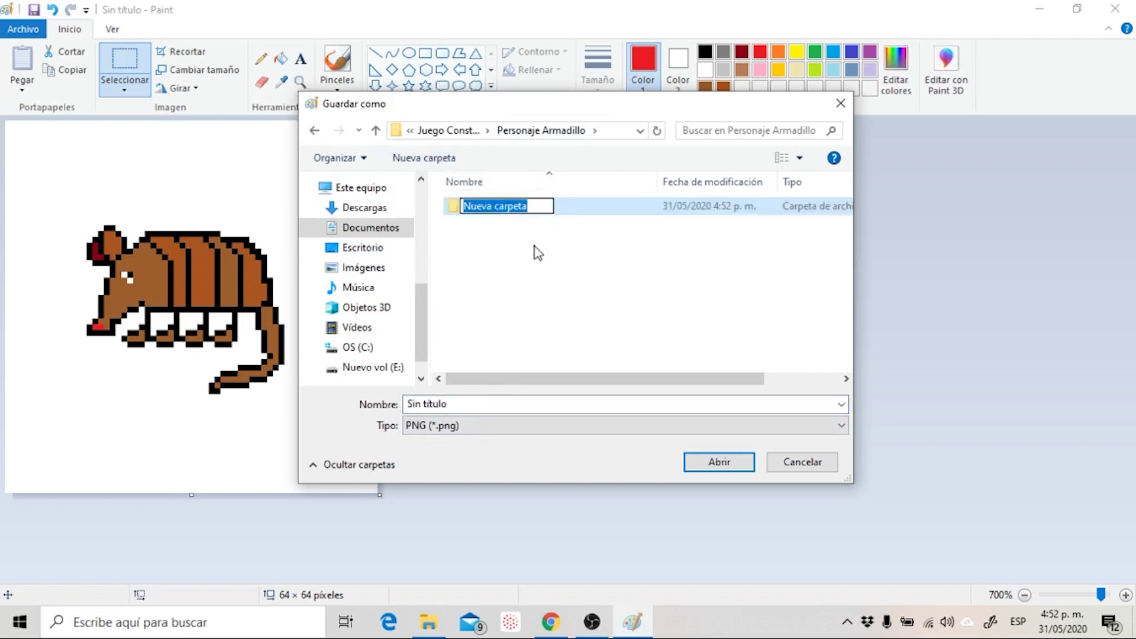
{"action": "type", "text": "Caminan"}
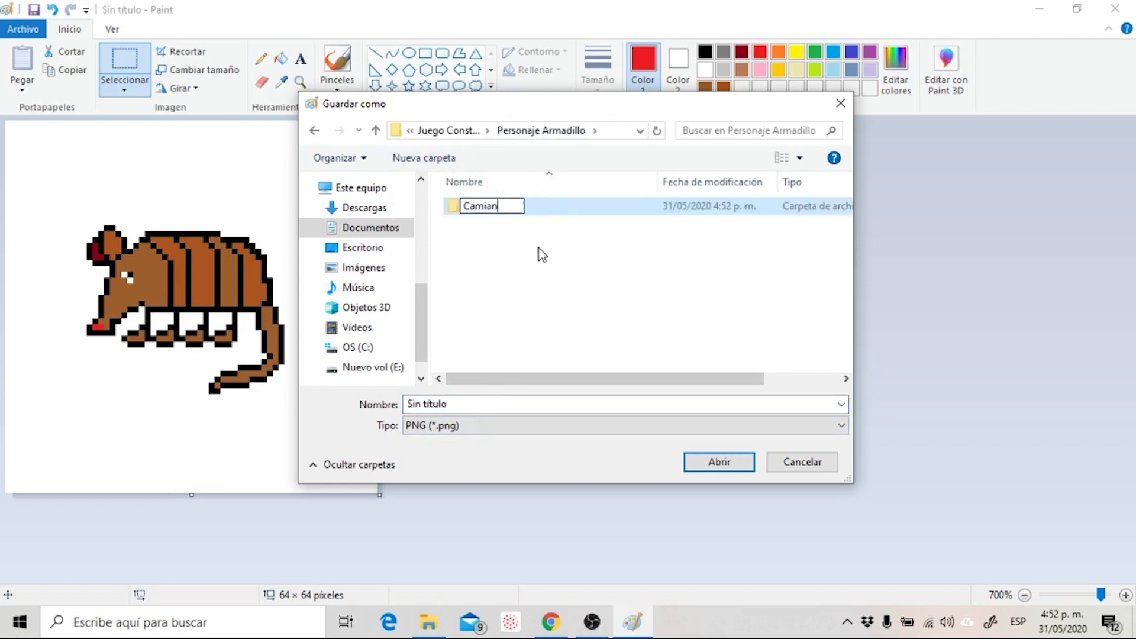
{"action": "type", "text": "do"}
{"action": "key", "text": "Return"}
{"action": "key", "text": "Return"}
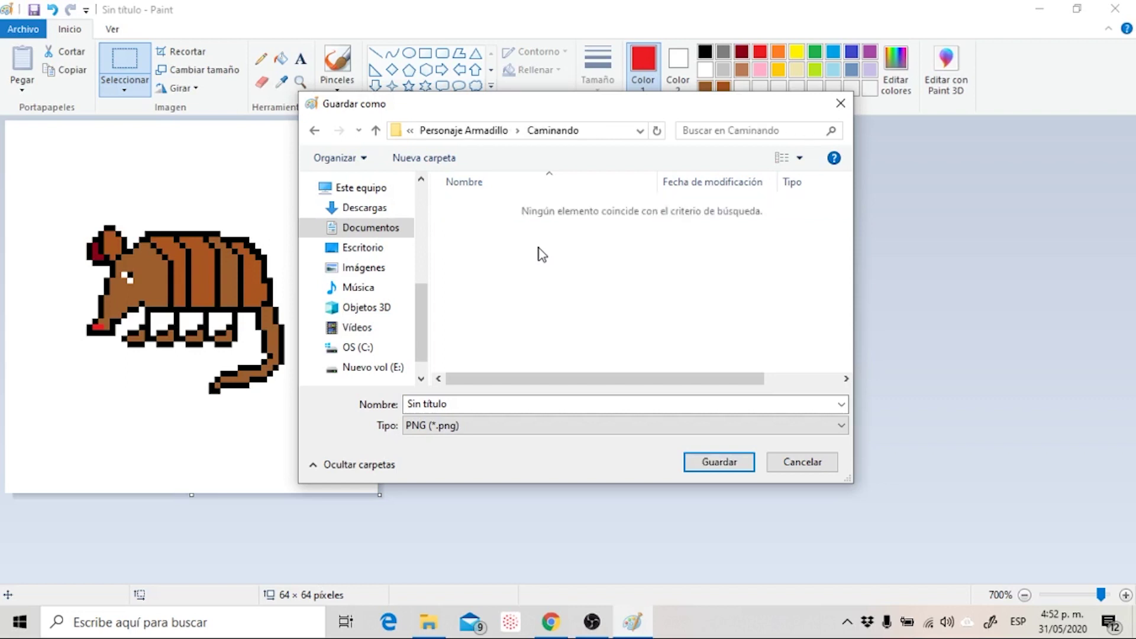
Save the drawing as a PNG named "1" in the Caminando folder.
{"action": "left_click", "coordinate": [467, 404]}
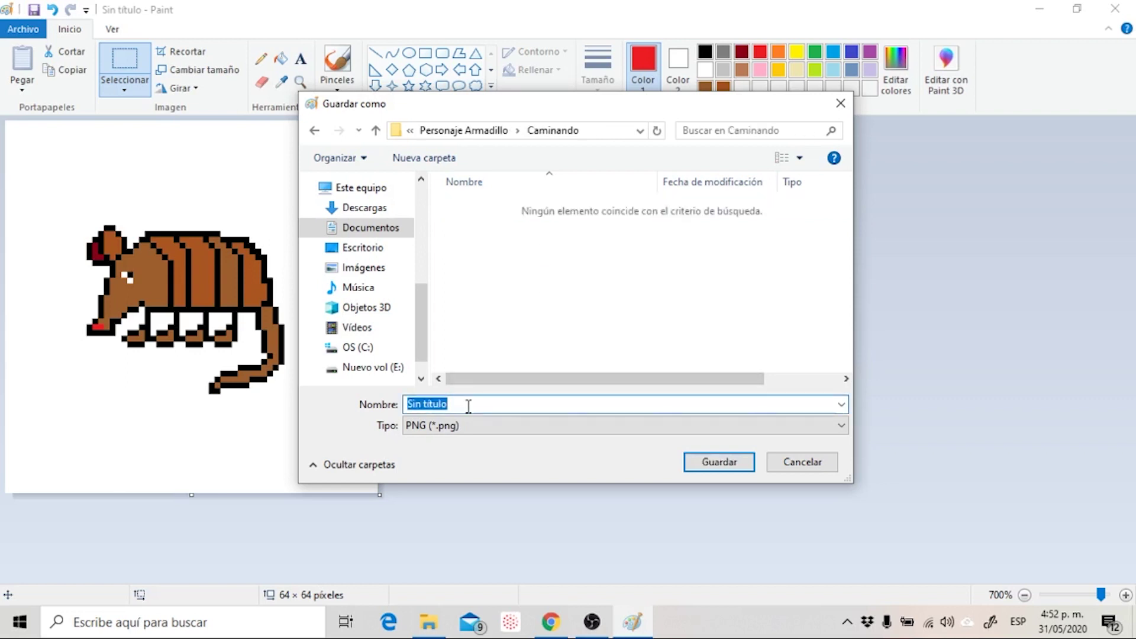
{"action": "type", "text": "1"}
{"action": "key", "text": "Return"}
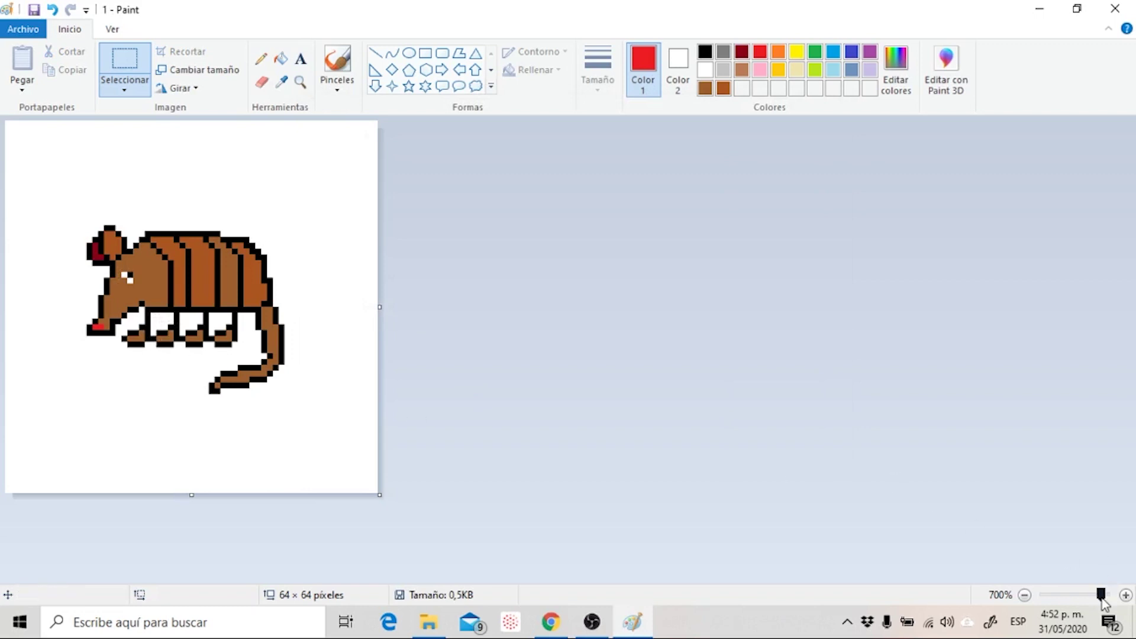
Move the armadillo's second and fourth feet, counted from the head, up by one pixel.
{"action": "left_click", "coordinate": [1126, 595]}
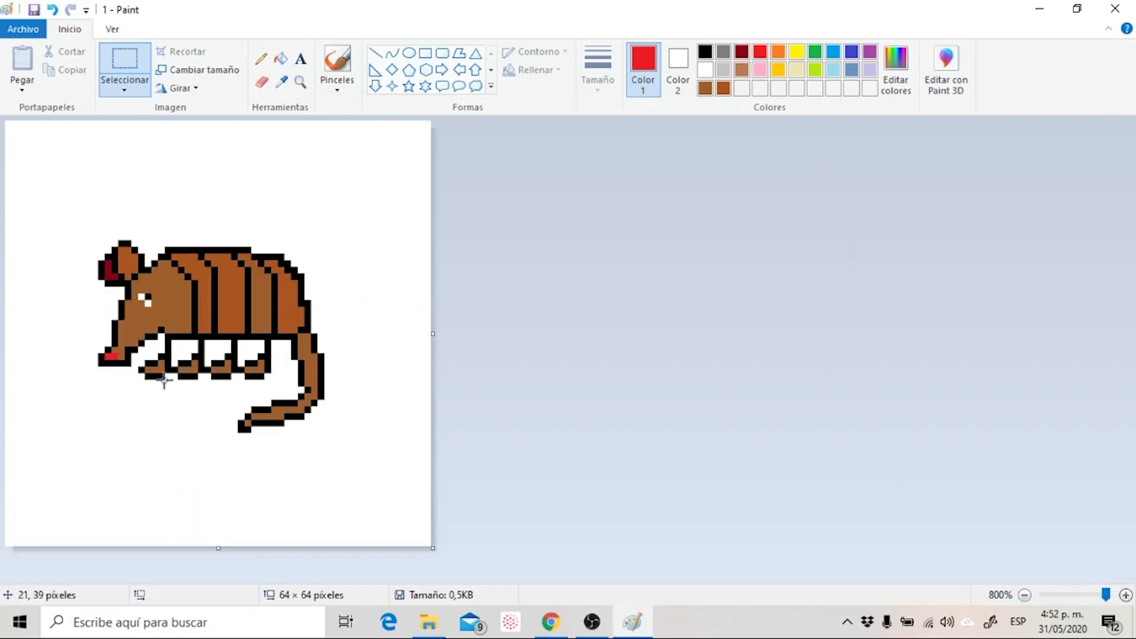
{"action": "mouse_move", "coordinate": [172, 353]}
{"action": "left_mouse_down"}
{"action": "mouse_move", "coordinate": [210, 393]}
{"action": "mouse_move", "coordinate": [183, 365]}
{"action": "left_mouse_up"}
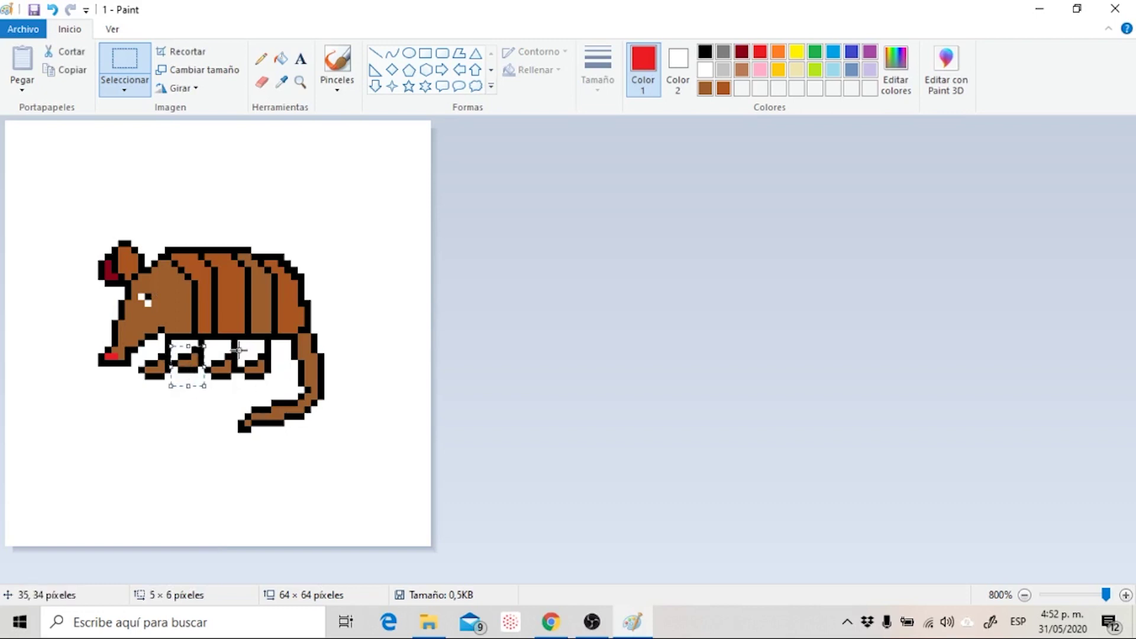
{"action": "left_click", "coordinate": [240, 349]}
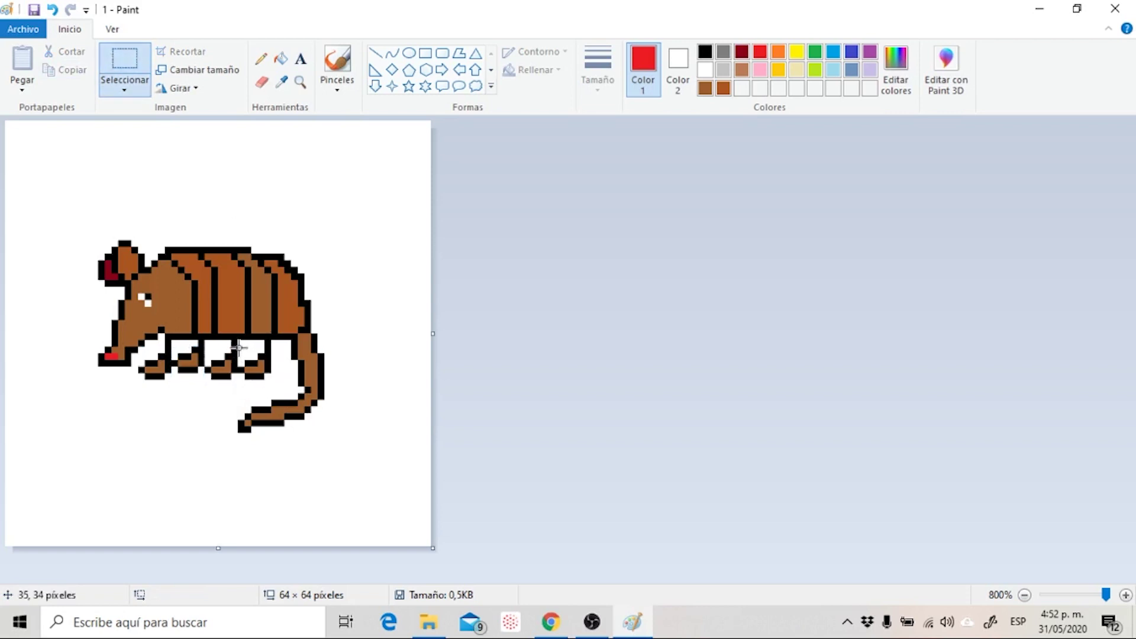
{"action": "left_click_drag", "start_coordinate": [238, 348], "coordinate": [260, 360]}
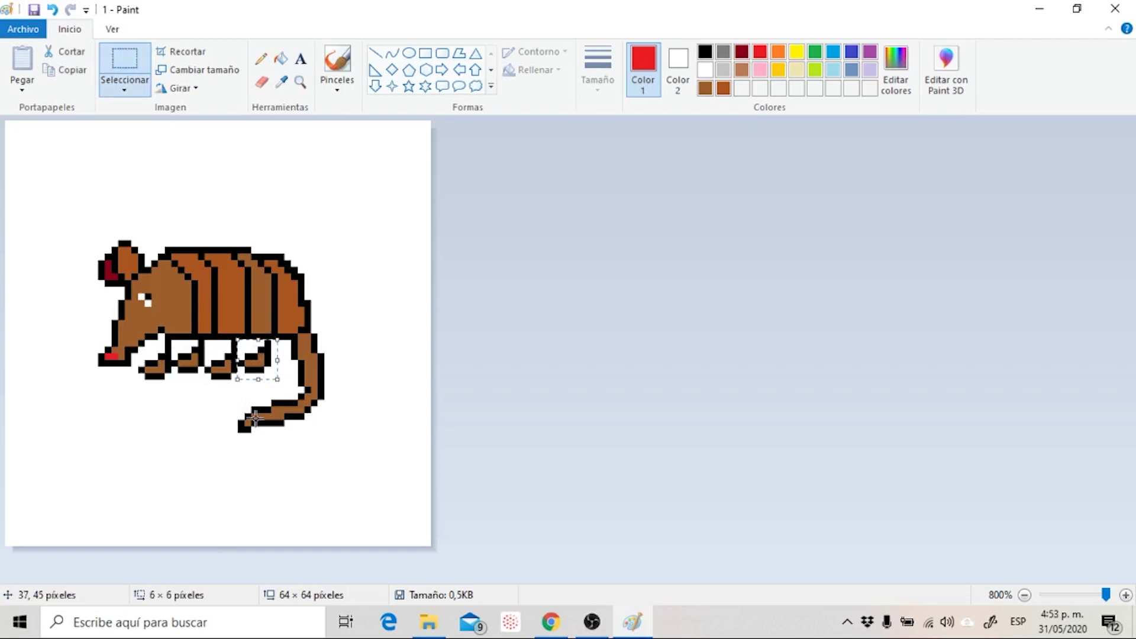
Move the lower end of the tail, selected as a 15 × 10 pixel area, up by one pixel.
{"action": "left_click", "coordinate": [116, 68]}
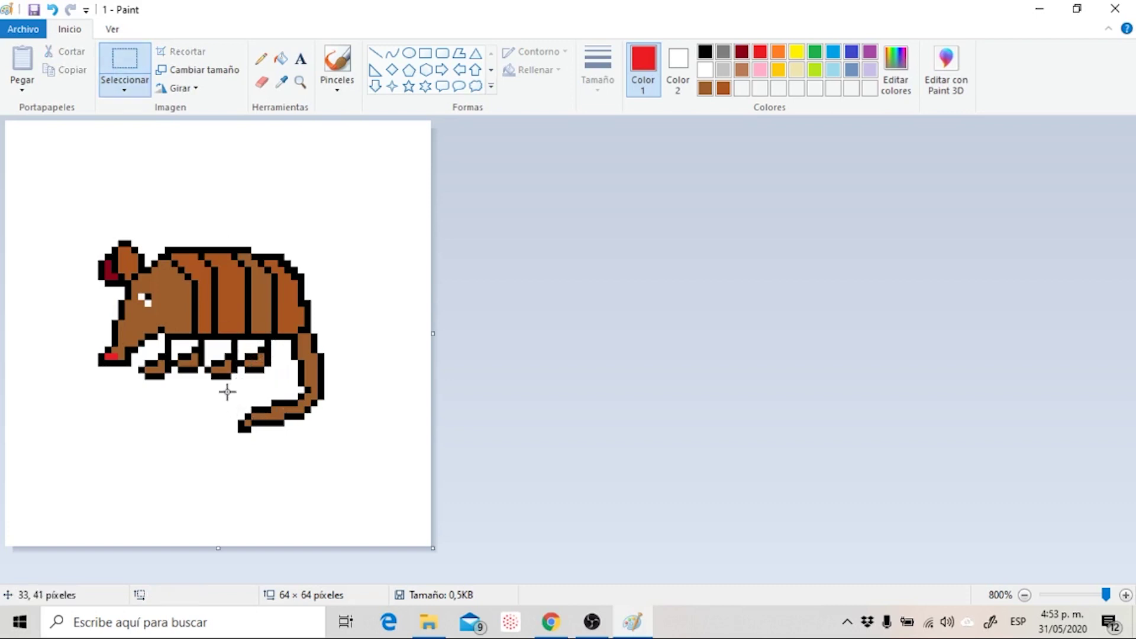
{"action": "left_click_drag", "start_coordinate": [228, 392], "coordinate": [295, 407]}
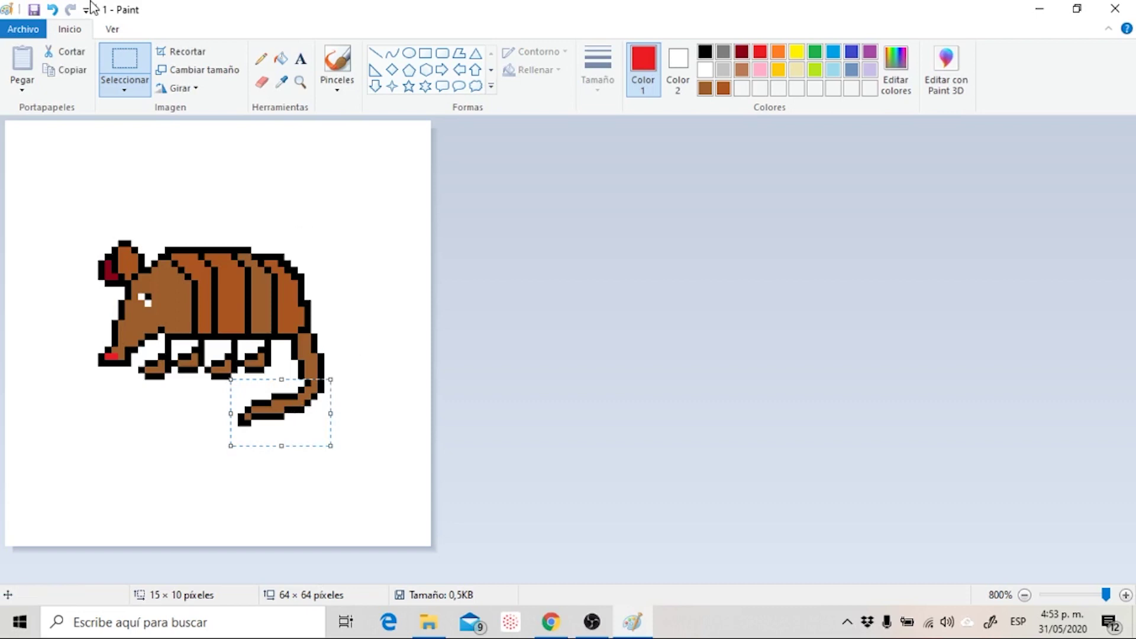
{"action": "left_click", "coordinate": [124, 66]}
Save this pose as a separate PNG named "2" in the Caminando folder.
{"action": "left_click", "coordinate": [35, 29]}
{"action": "left_click", "coordinate": [77, 171]}
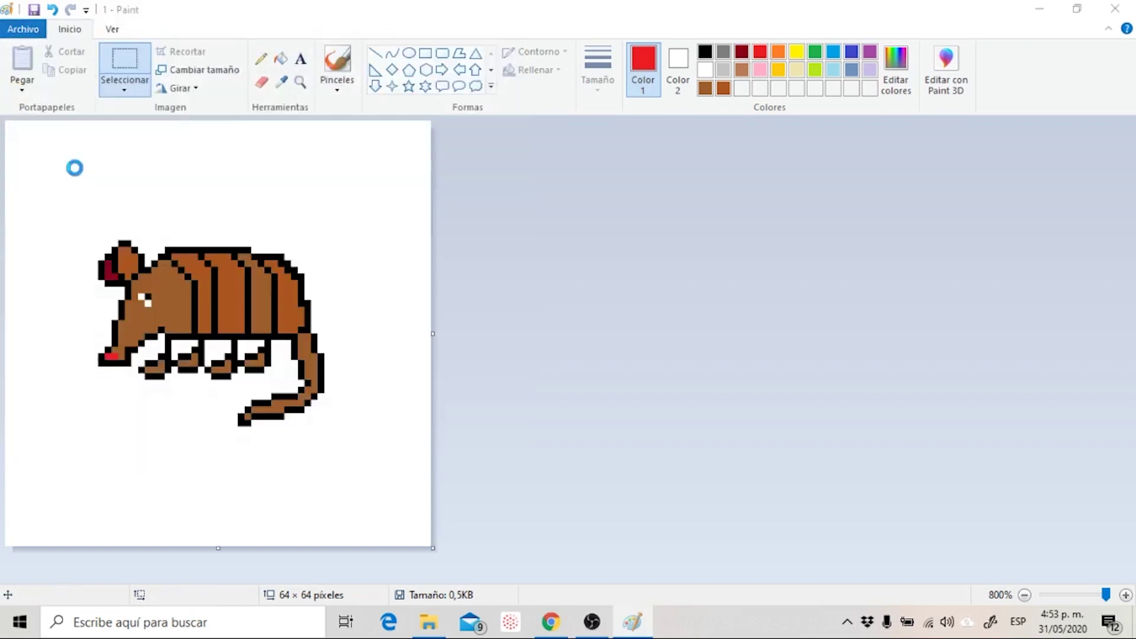
{"action": "type", "text": "2"}
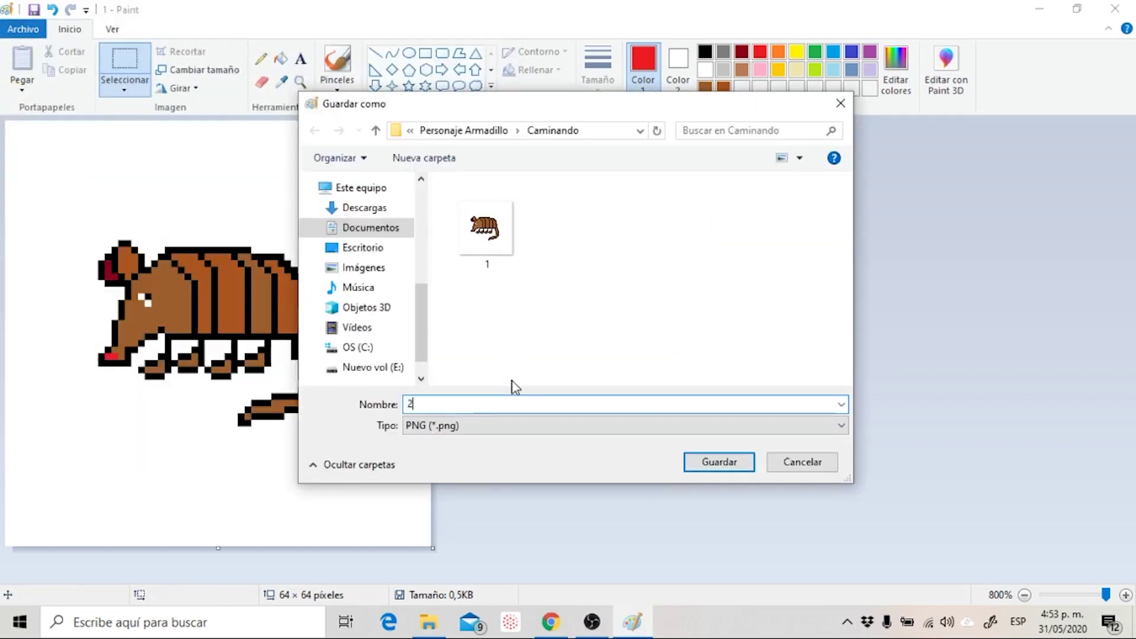
{"action": "left_click", "coordinate": [743, 469]}
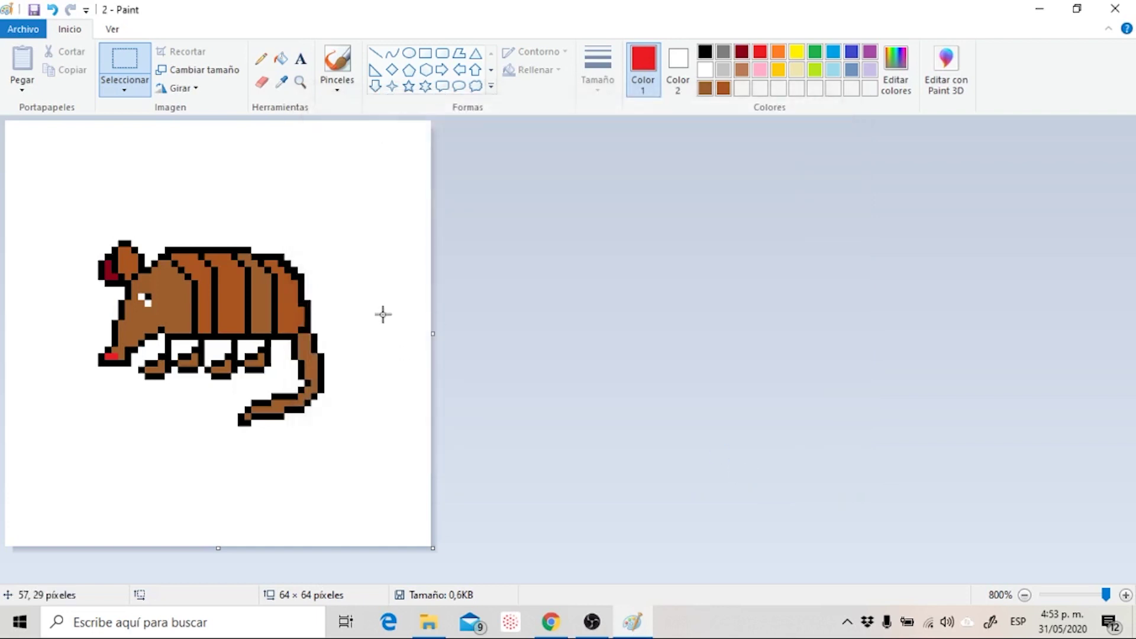
Undo the feet and tail shifts, and move the first and third feet up by one pixel instead.
{"action": "key", "text": "ctrl+z"}
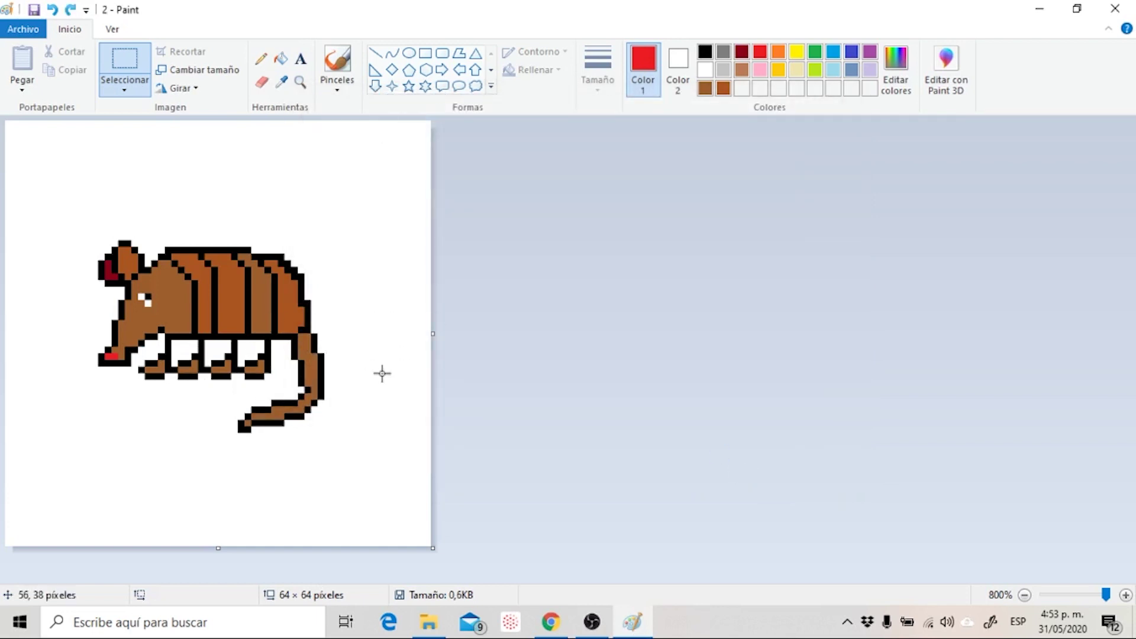
{"action": "left_click_drag", "start_coordinate": [137, 353], "coordinate": [220, 367]}
{"action": "key", "text": "ctrl+z"}
{"action": "left_click", "coordinate": [144, 65]}
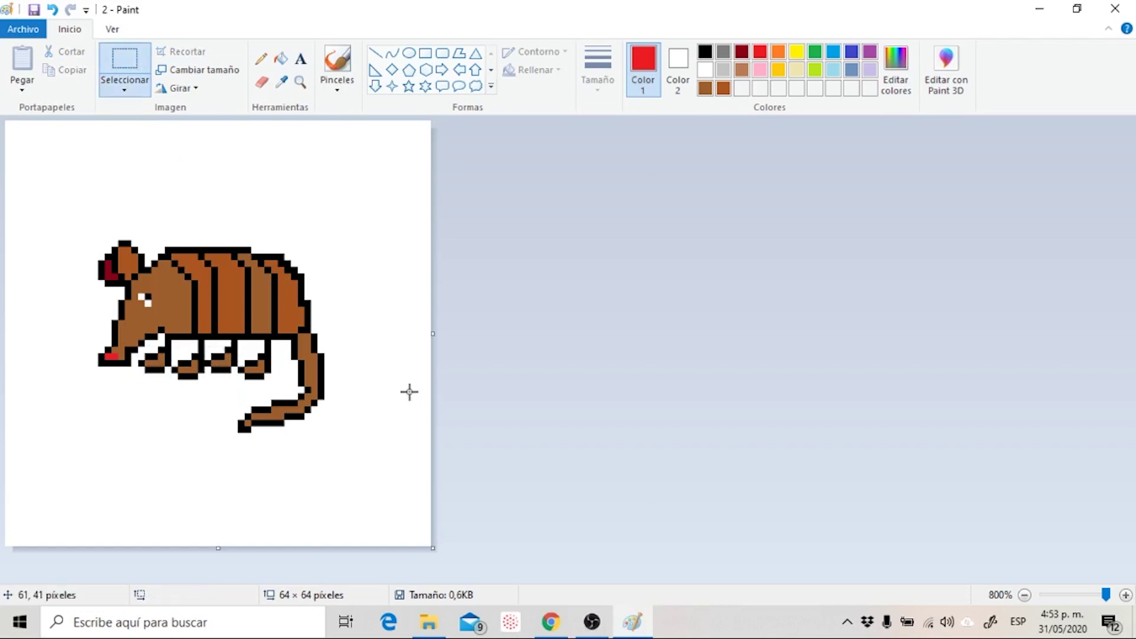
Shift the lower end of the tail, selected as a 15 × 10 pixel area, one pixel to the left.
{"action": "left_click_drag", "start_coordinate": [224, 386], "coordinate": [325, 452]}
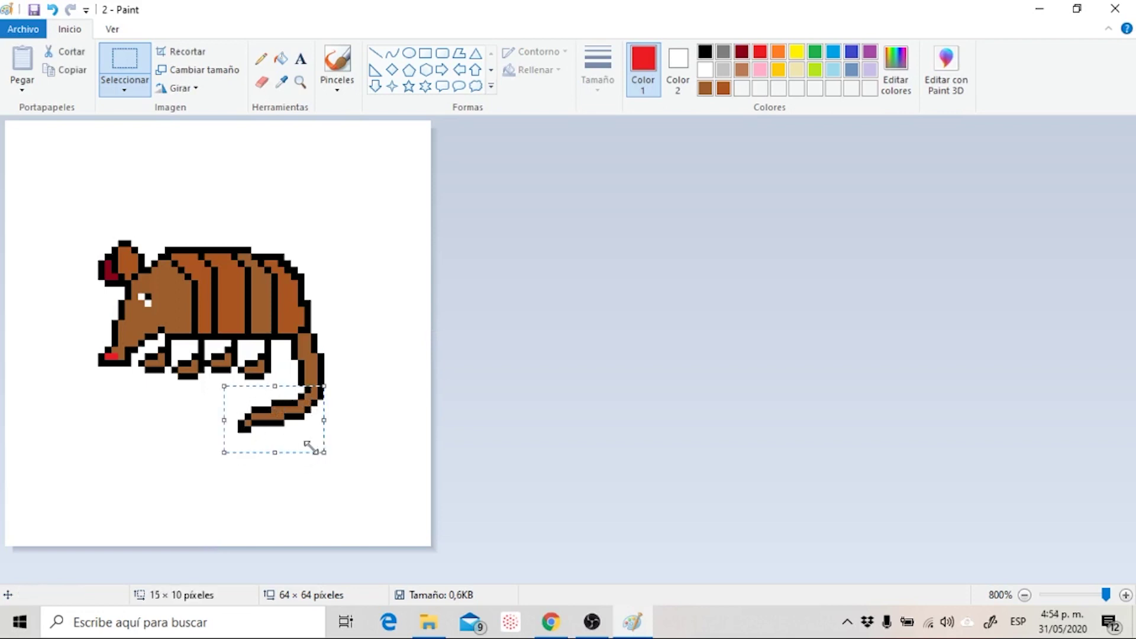
{"action": "left_click", "coordinate": [180, 88]}
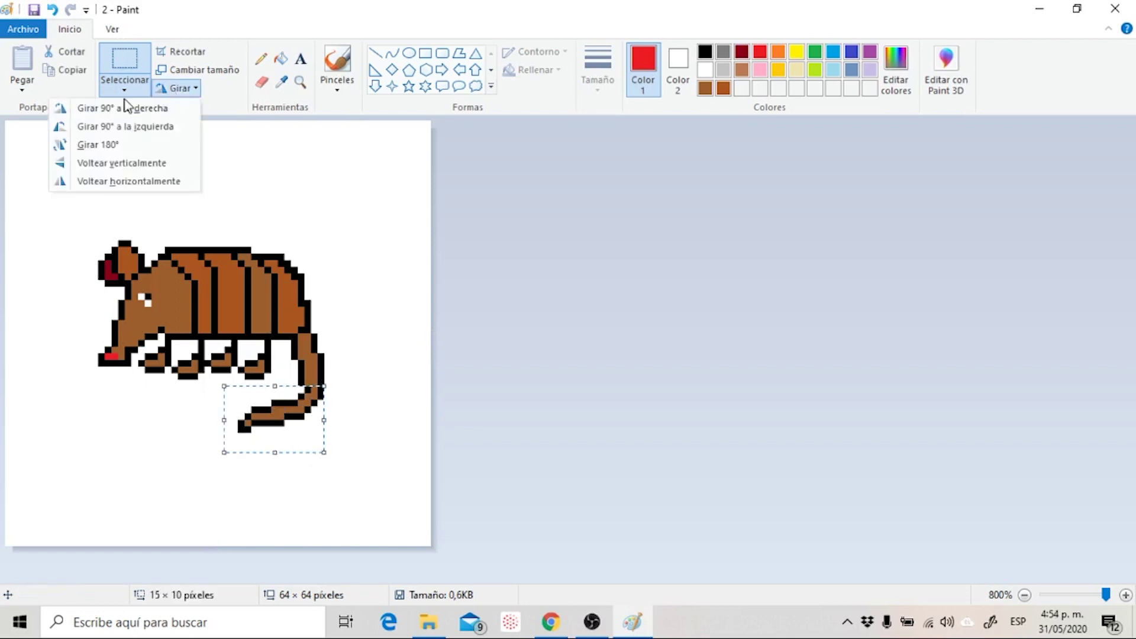
{"action": "left_click", "coordinate": [173, 89]}
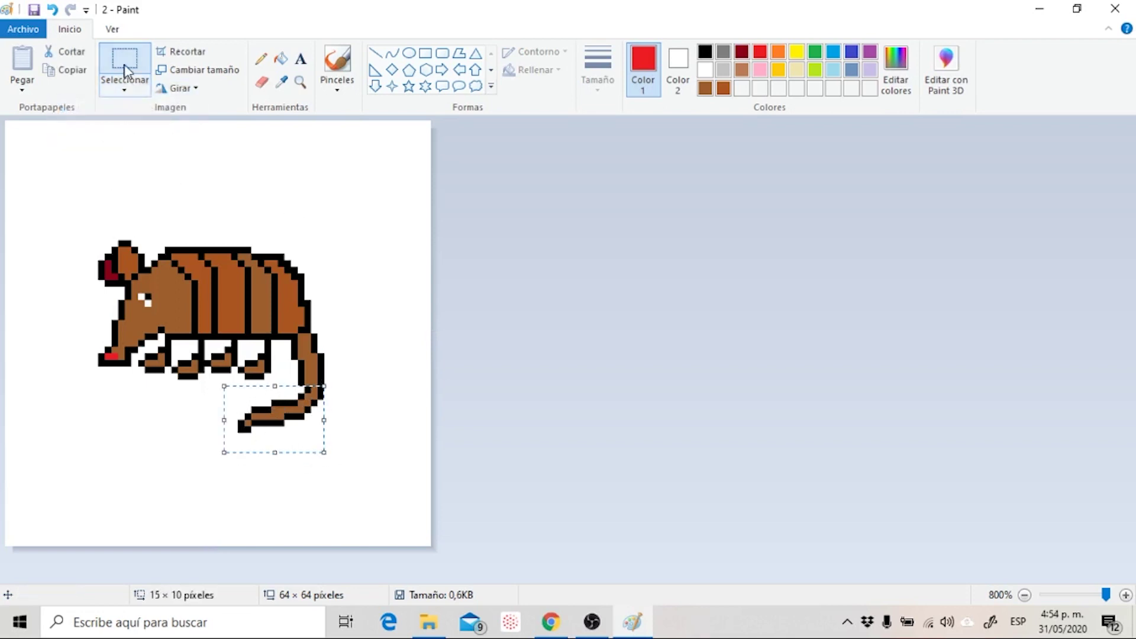
{"action": "mouse_move", "coordinate": [267, 421]}
{"action": "left_mouse_down"}
{"action": "mouse_move", "coordinate": [243, 395]}
{"action": "mouse_move", "coordinate": [243, 428]}
{"action": "mouse_move", "coordinate": [259, 421]}
{"action": "left_mouse_up"}
{"action": "left_click", "coordinate": [193, 183]}
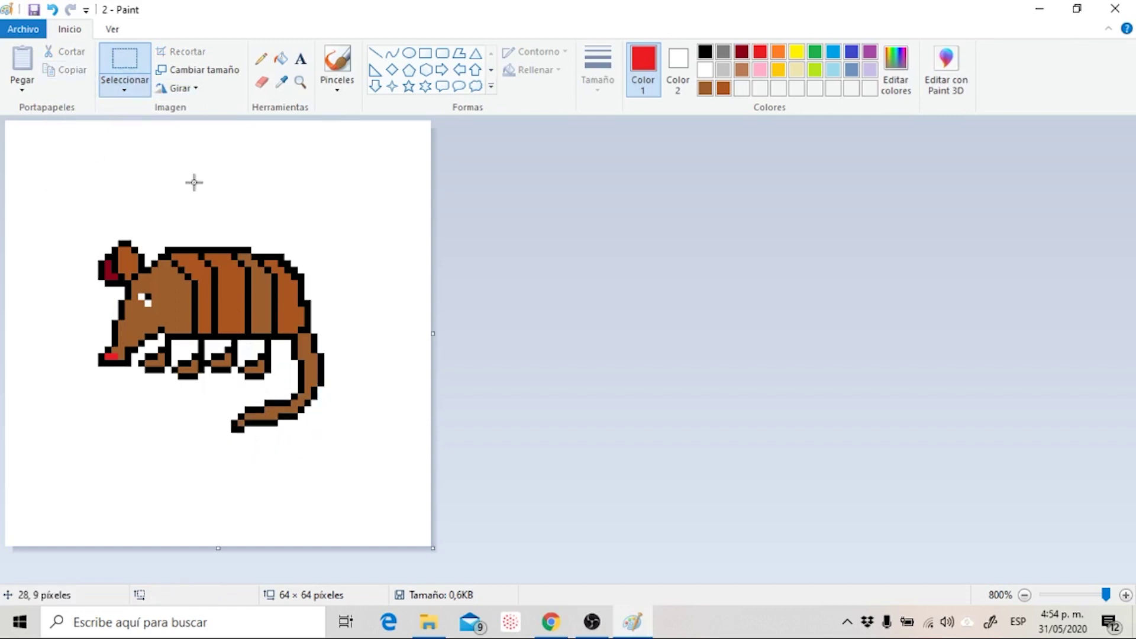
Save this pose as a separate PNG named "3" in the Caminando folder.
{"action": "left_click", "coordinate": [23, 29]}
{"action": "left_click", "coordinate": [88, 177]}
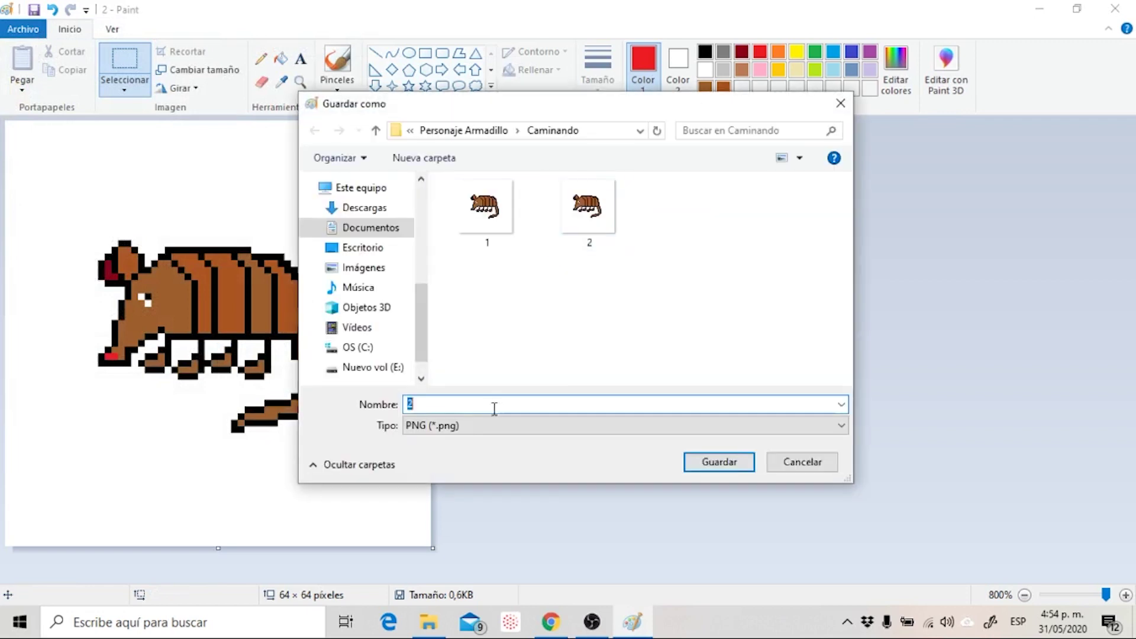
{"action": "type", "text": "3"}
{"action": "left_click", "coordinate": [734, 464]}
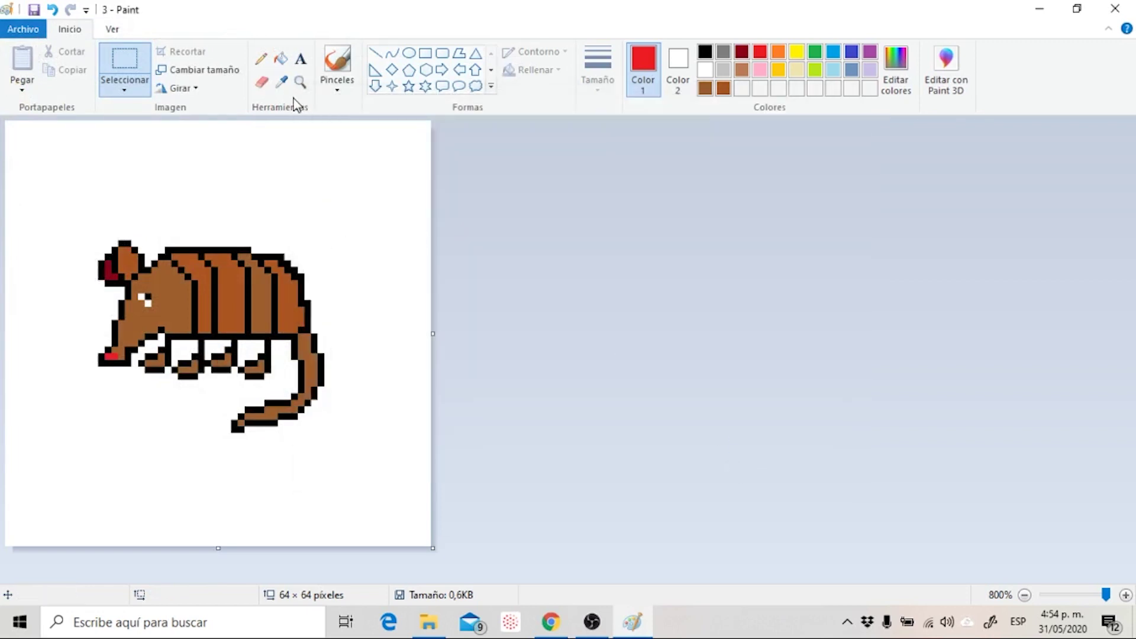
Undo the latest feet and tail shifts to restore the armadillo's original pose.
{"action": "left_click", "coordinate": [260, 82]}
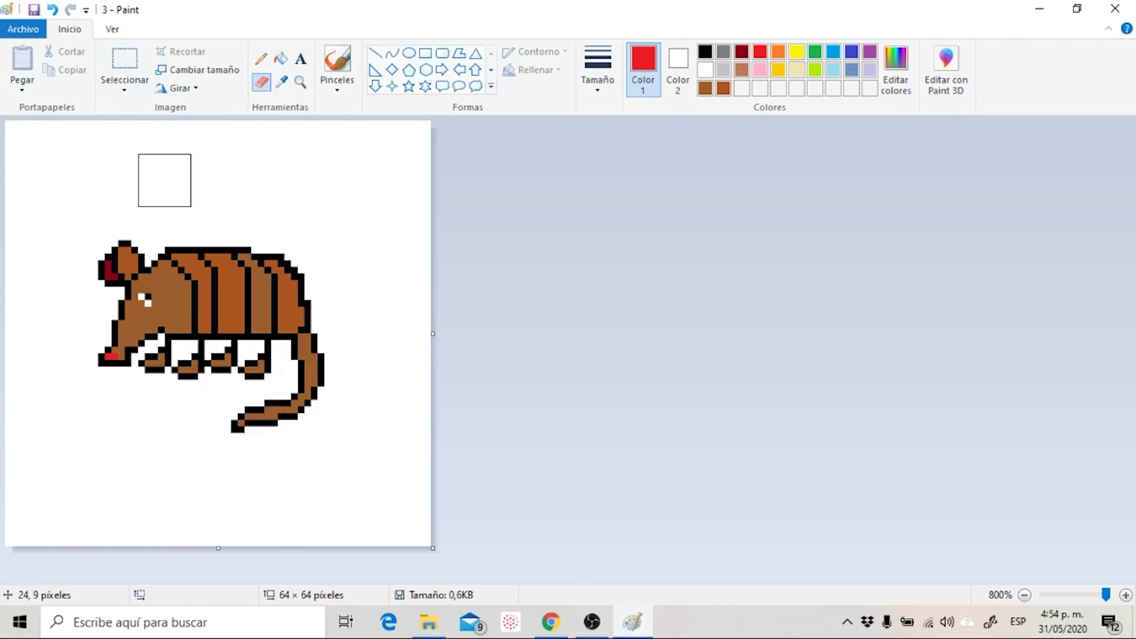
{"action": "left_click", "coordinate": [261, 58]}
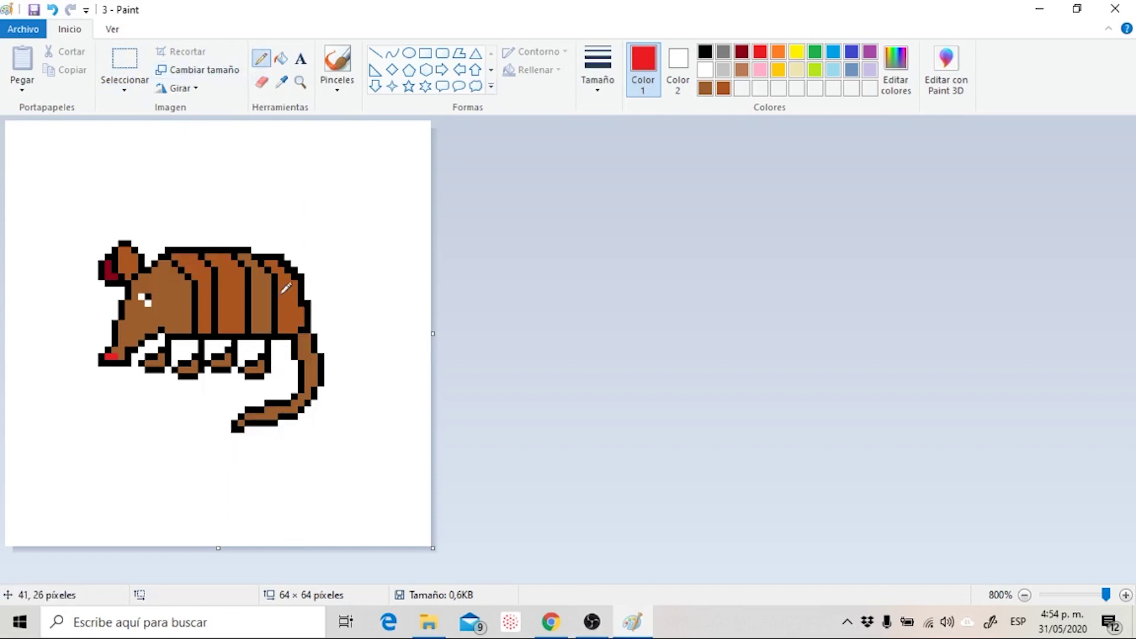
{"action": "key", "text": "ctrl+z"}
{"action": "key", "text": "ctrl+z"}
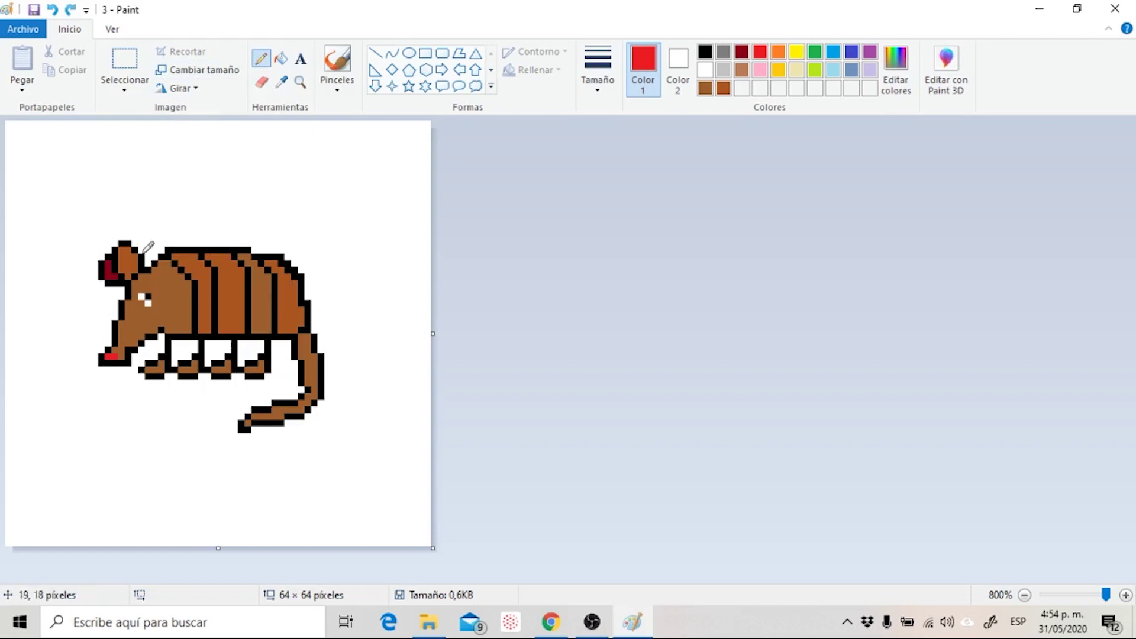
Move the armadillo's ears, selected as a 10 × 10 pixel area, down by one pixel.
{"action": "left_click", "coordinate": [124, 59]}
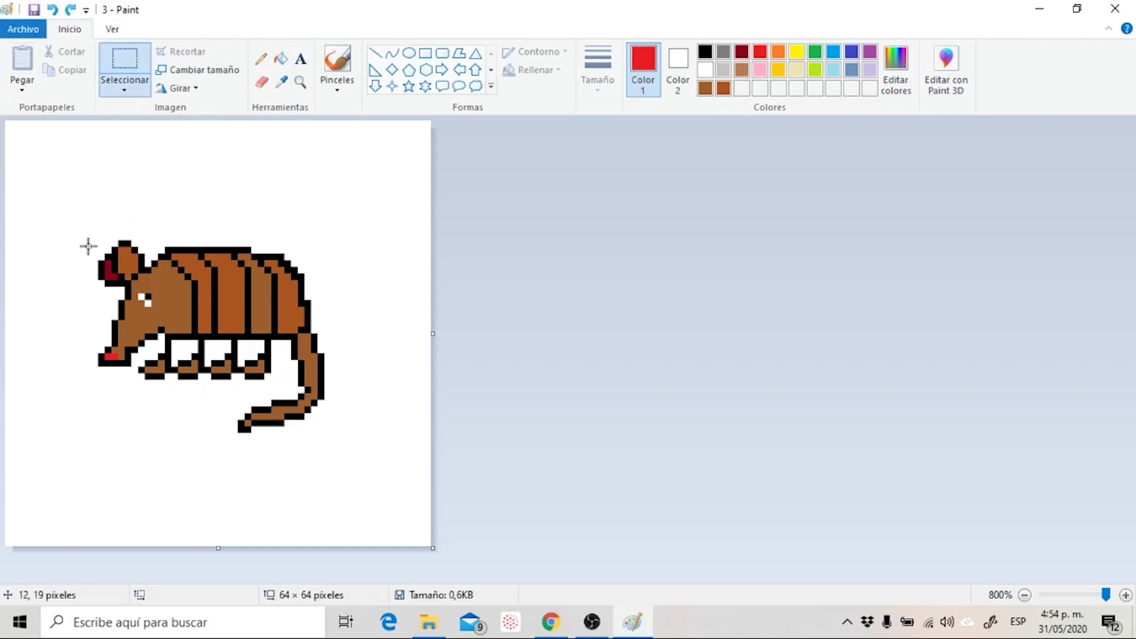
{"action": "left_click_drag", "start_coordinate": [78, 222], "coordinate": [122, 260]}
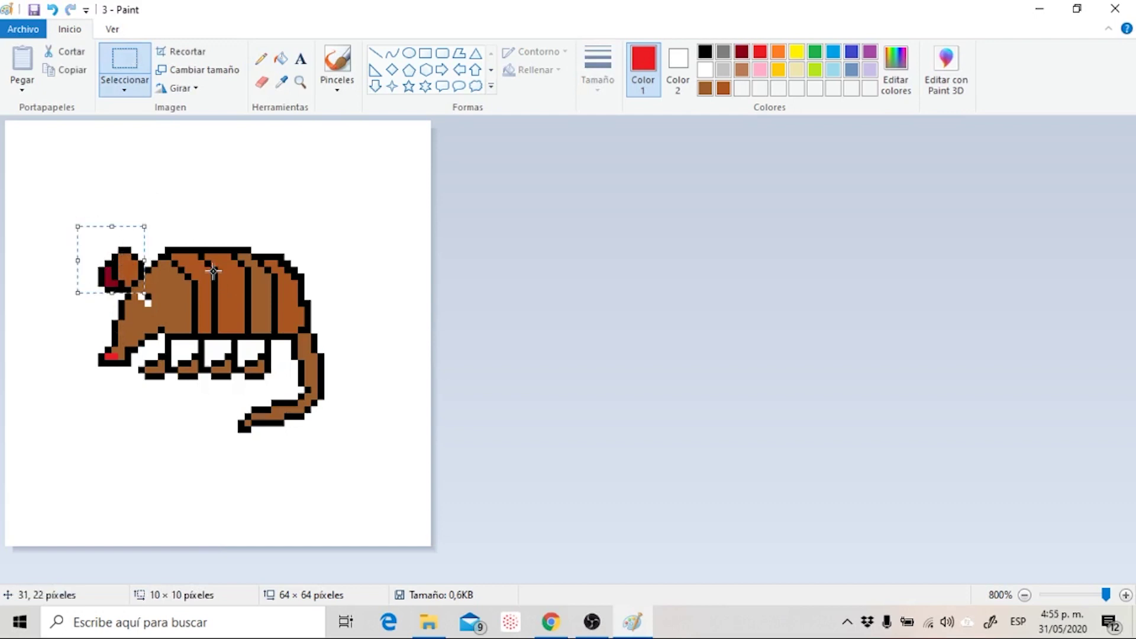
{"action": "left_click", "coordinate": [213, 271]}
Start saving the ear pose as a new file and create and open a "De Pie" folder inside Personaje Armadillo.
{"action": "left_click", "coordinate": [23, 29]}
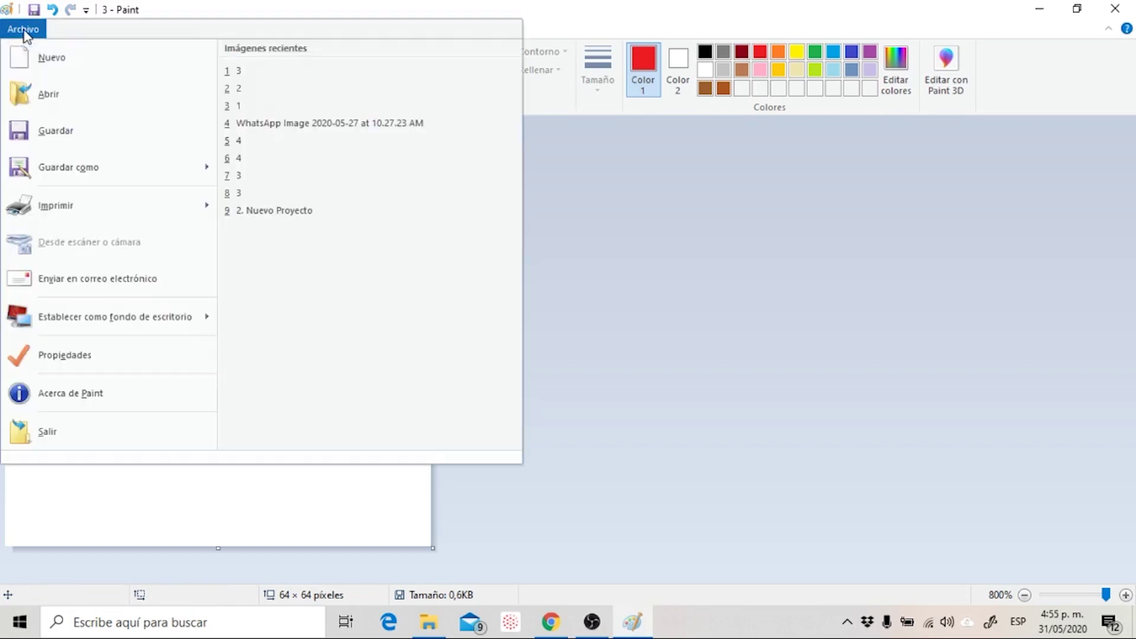
{"action": "left_click", "coordinate": [75, 161]}
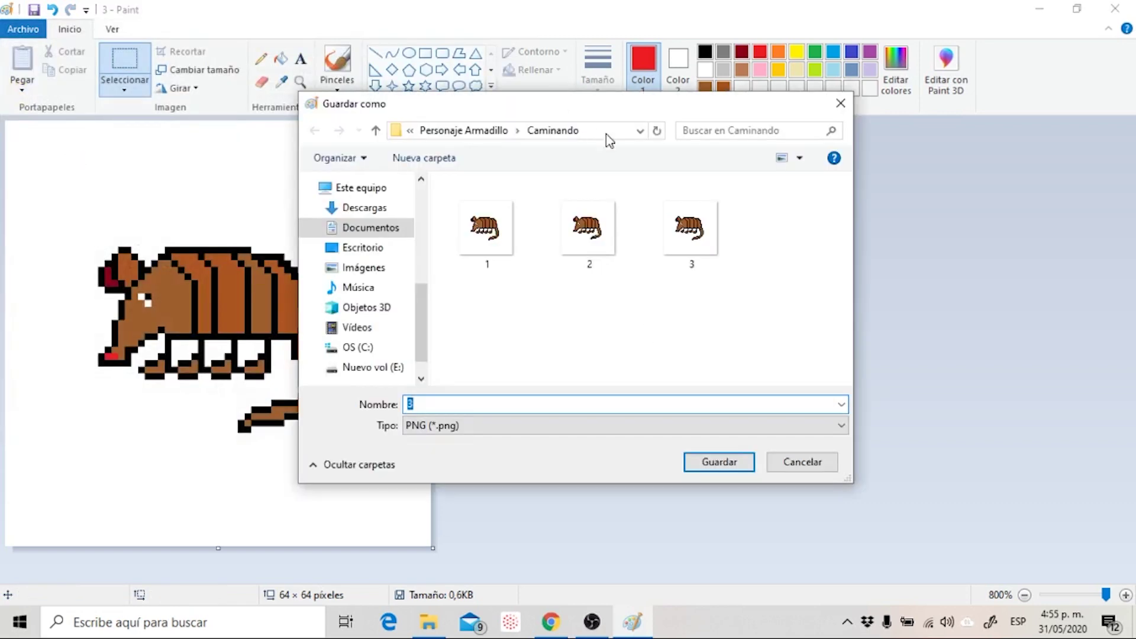
{"action": "key", "text": "alt+Up"}
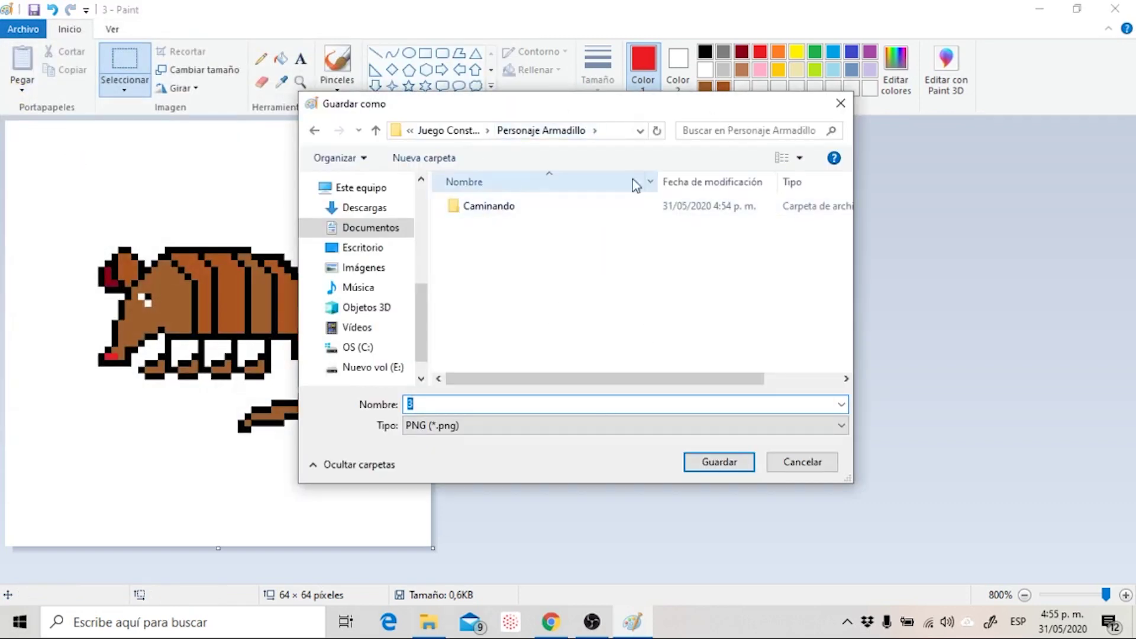
{"action": "left_click", "coordinate": [423, 157]}
{"action": "type", "text": "De Pie"}
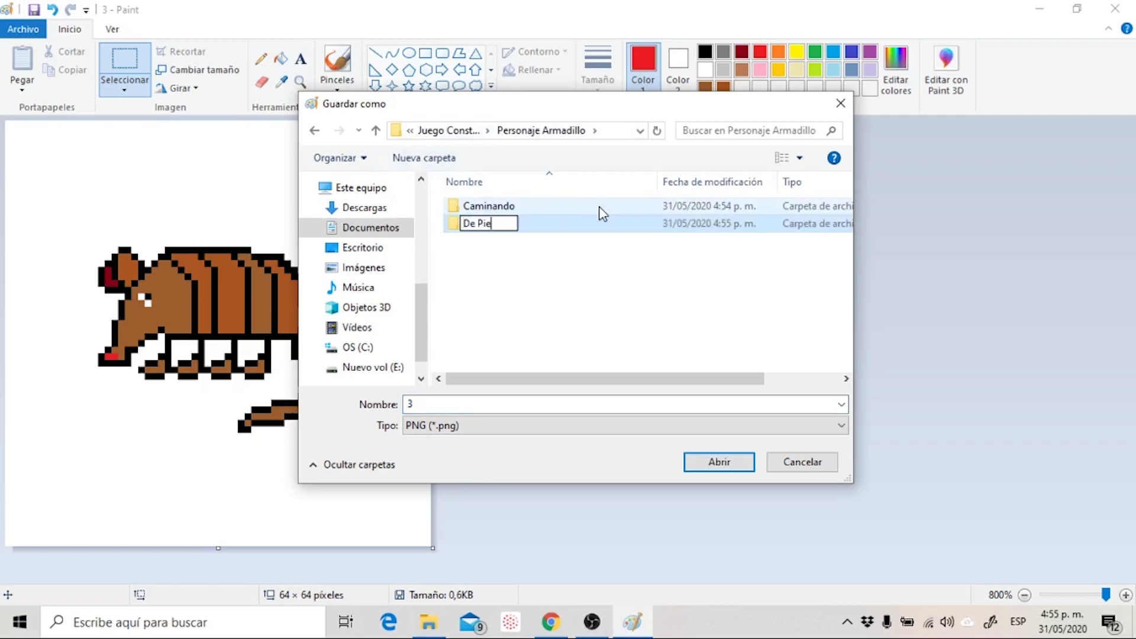
{"action": "key", "text": "Return"}
{"action": "double_click", "coordinate": [530, 226]}
Save the ear pose as a PNG named "1" in the De Pie folder.
{"action": "left_click", "coordinate": [516, 406]}
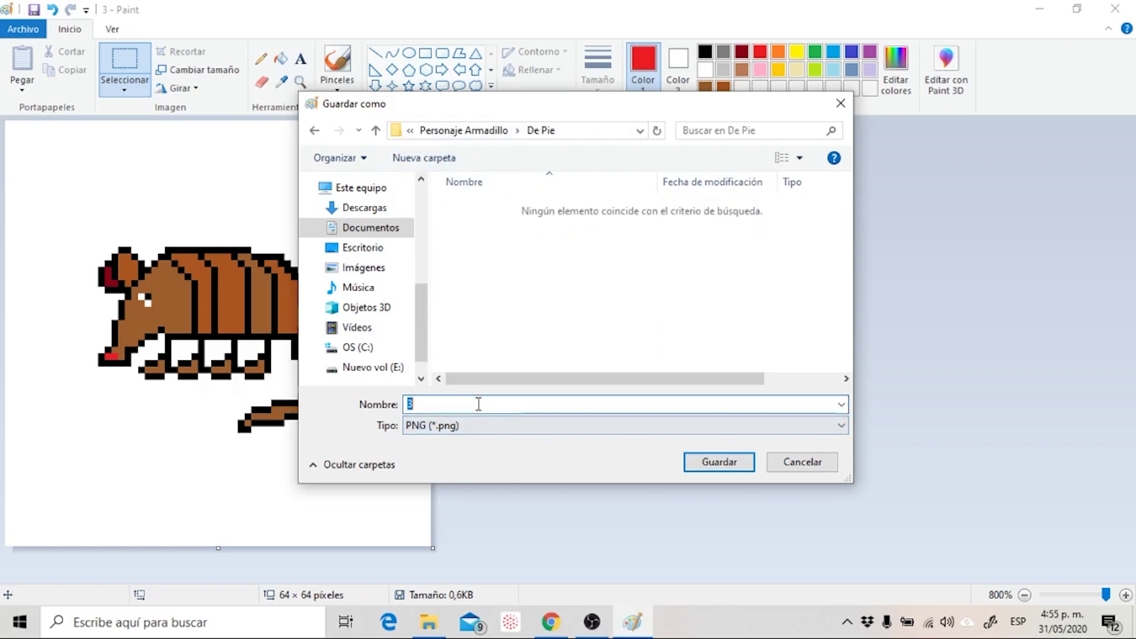
{"action": "key", "text": "BackSpace"}
{"action": "type", "text": "1"}
{"action": "left_click", "coordinate": [737, 465]}
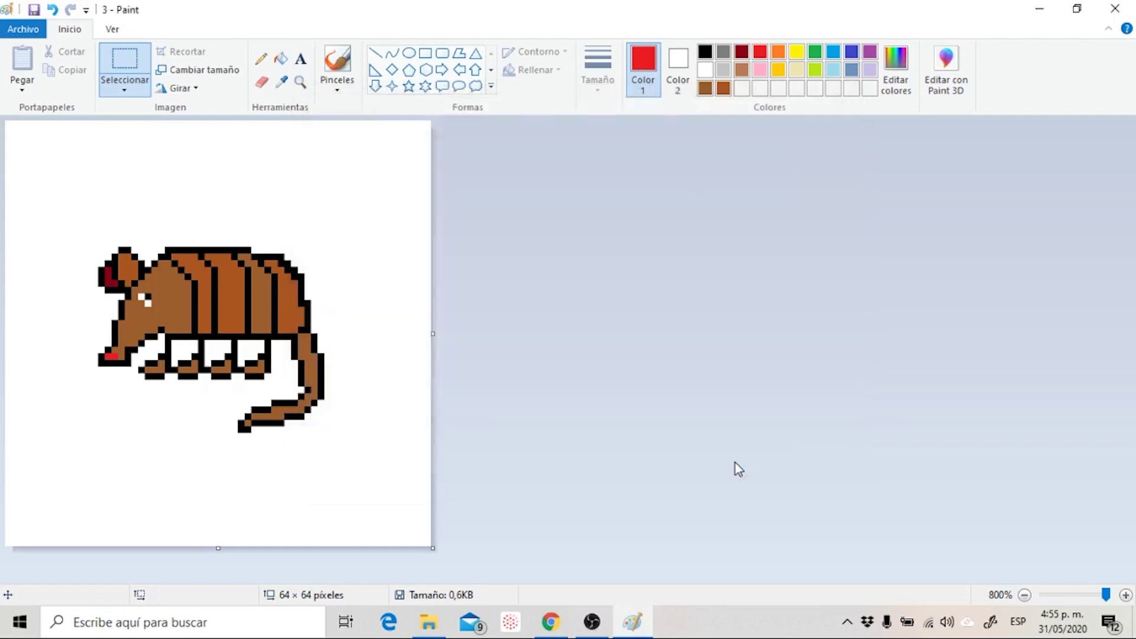
Save the raised-ear standing pose as a PNG named "2" in the De Pie folder.
{"action": "left_click", "coordinate": [23, 30]}
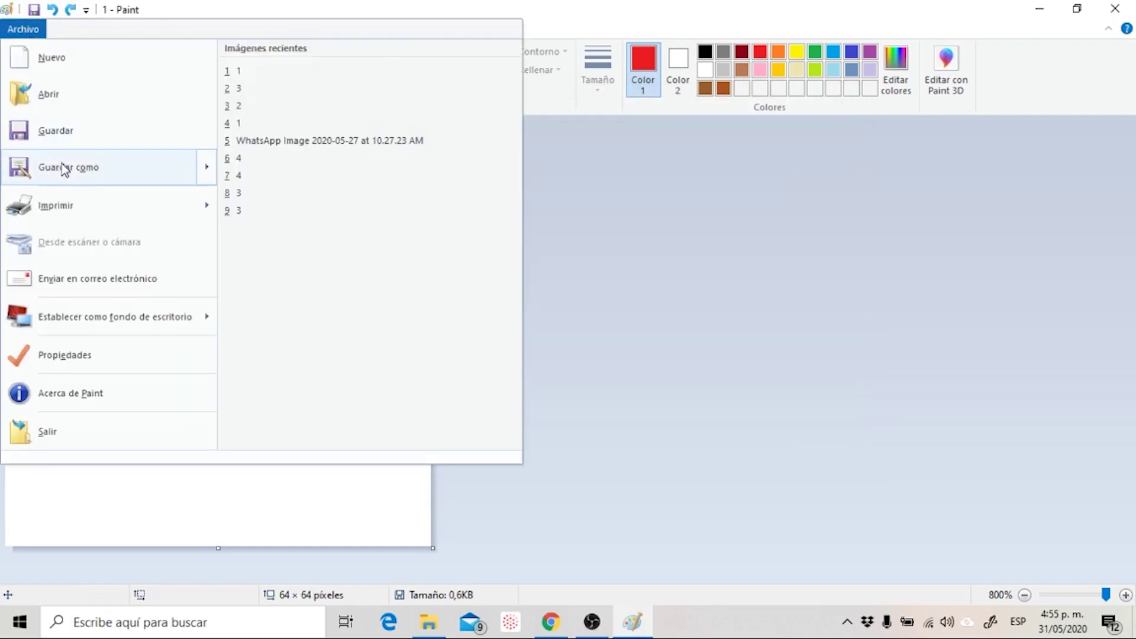
{"action": "left_click", "coordinate": [63, 167]}
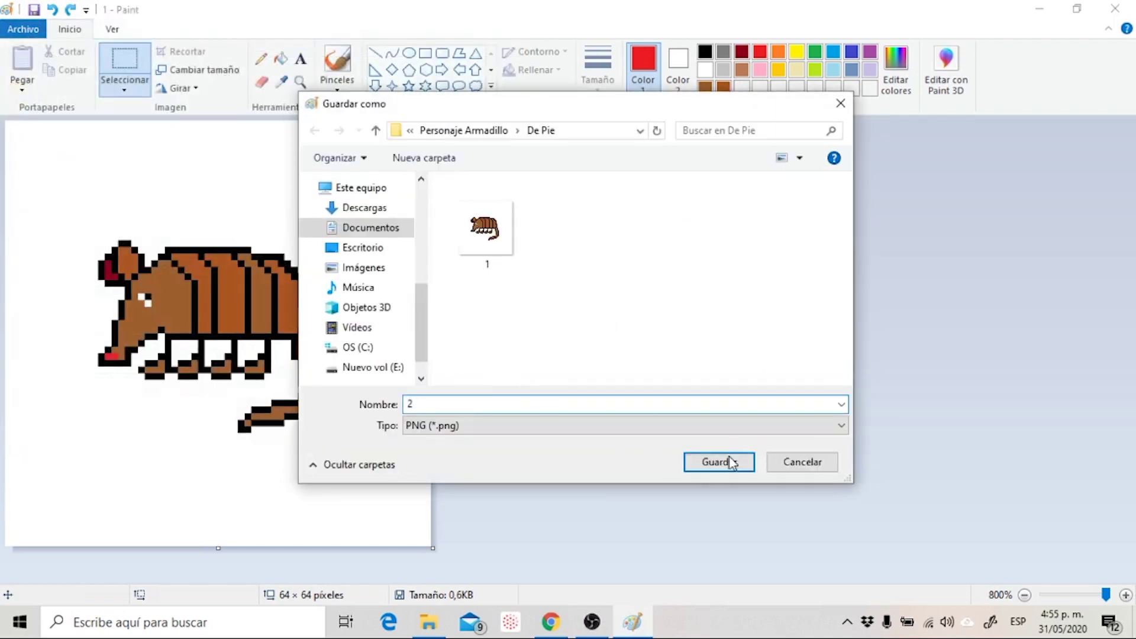
{"action": "left_click", "coordinate": [731, 462]}
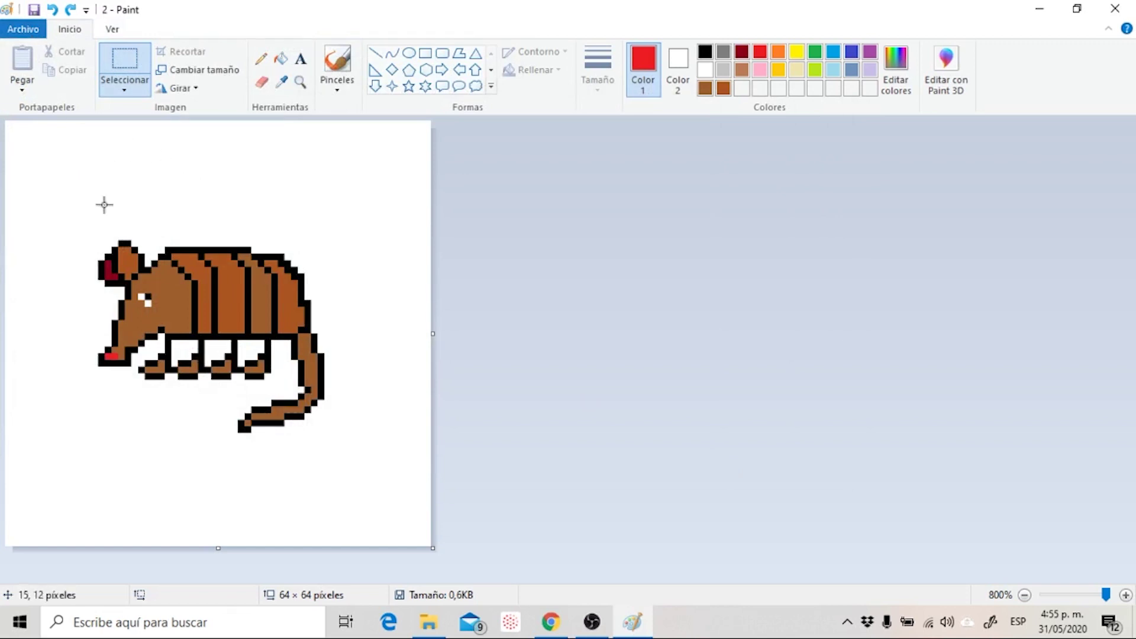
Erase the armadillo's legs, tail, rearmost shell band and belly outline.
{"action": "left_click", "coordinate": [261, 82]}
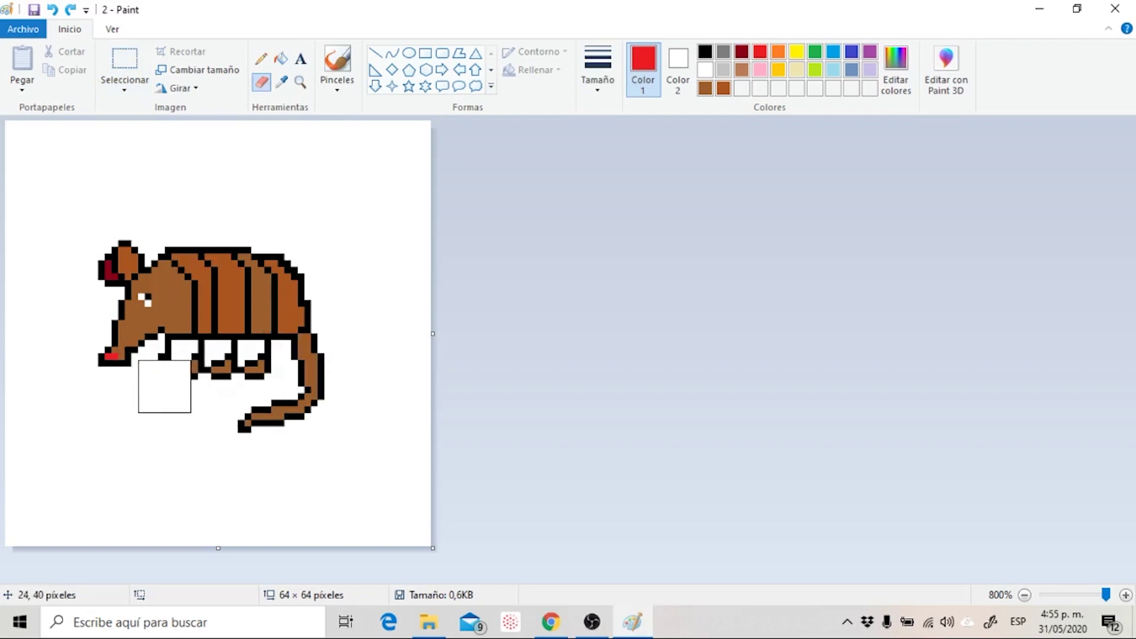
{"action": "mouse_move", "coordinate": [164, 386]}
{"action": "left_mouse_down"}
{"action": "mouse_move", "coordinate": [171, 366]}
{"action": "mouse_move", "coordinate": [252, 371]}
{"action": "mouse_move", "coordinate": [204, 420]}
{"action": "mouse_move", "coordinate": [176, 367]}
{"action": "mouse_move", "coordinate": [299, 365]}
{"action": "mouse_move", "coordinate": [279, 418]}
{"action": "mouse_move", "coordinate": [310, 349]}
{"action": "left_mouse_up"}
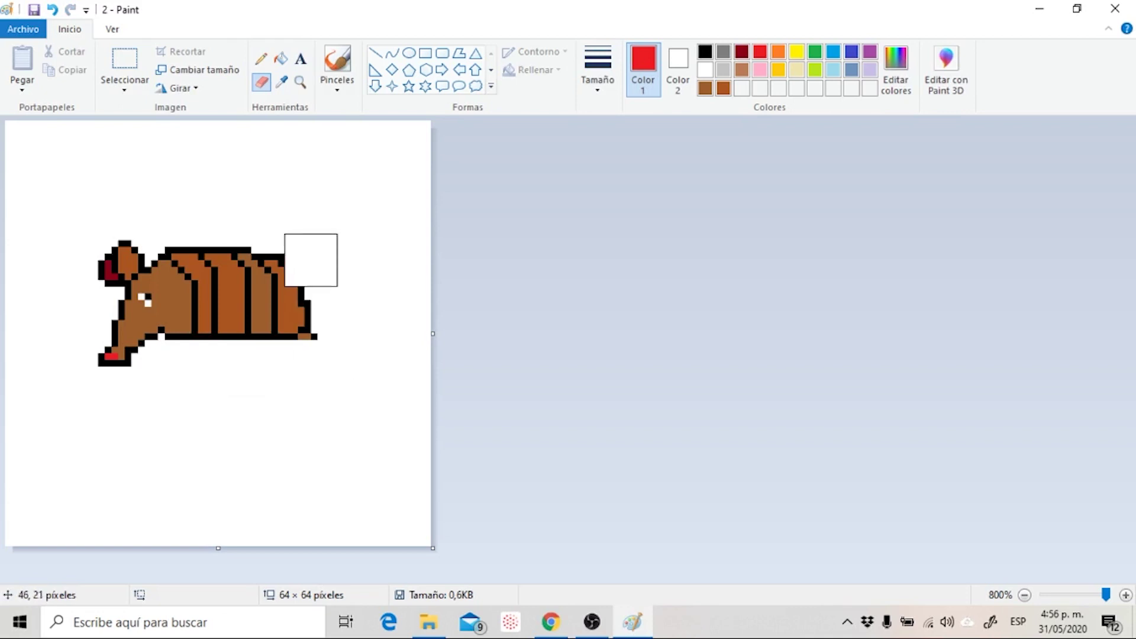
{"action": "mouse_move", "coordinate": [291, 233]}
{"action": "left_mouse_down"}
{"action": "mouse_move", "coordinate": [303, 247]}
{"action": "mouse_move", "coordinate": [302, 326]}
{"action": "mouse_move", "coordinate": [238, 381]}
{"action": "mouse_move", "coordinate": [256, 359]}
{"action": "mouse_move", "coordinate": [185, 347]}
{"action": "left_mouse_up"}
{"action": "left_click", "coordinate": [598, 71]}
{"action": "left_click", "coordinate": [598, 133]}
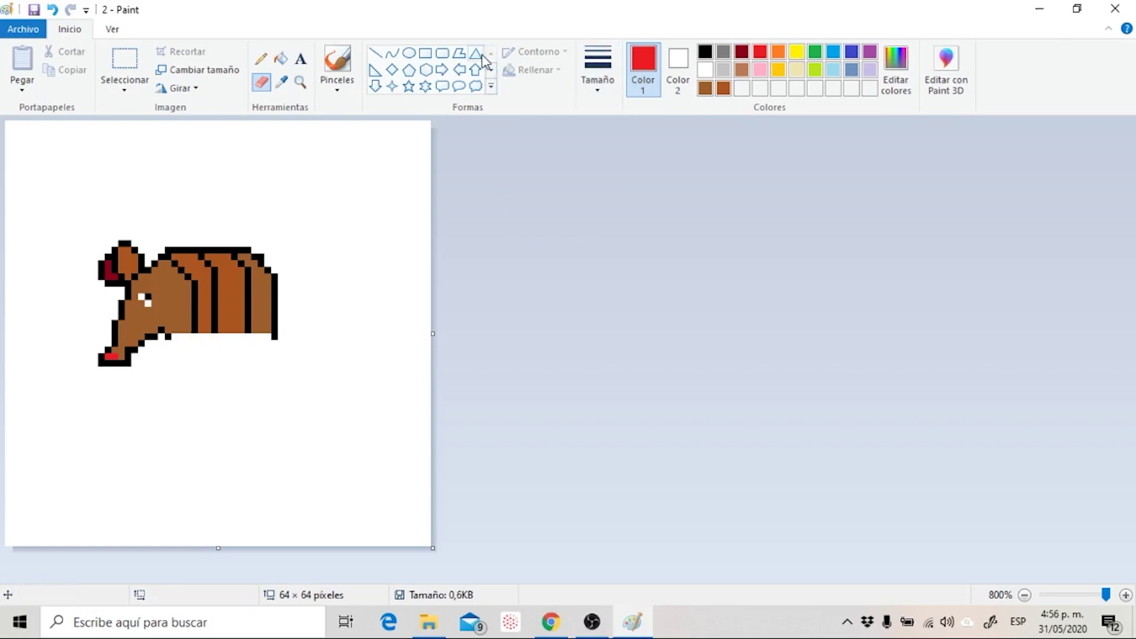
Draw a rounded black belly outline with the Pencil and extend the shell band lines down to it.
{"action": "left_click", "coordinate": [261, 60]}
{"action": "left_click", "coordinate": [705, 51]}
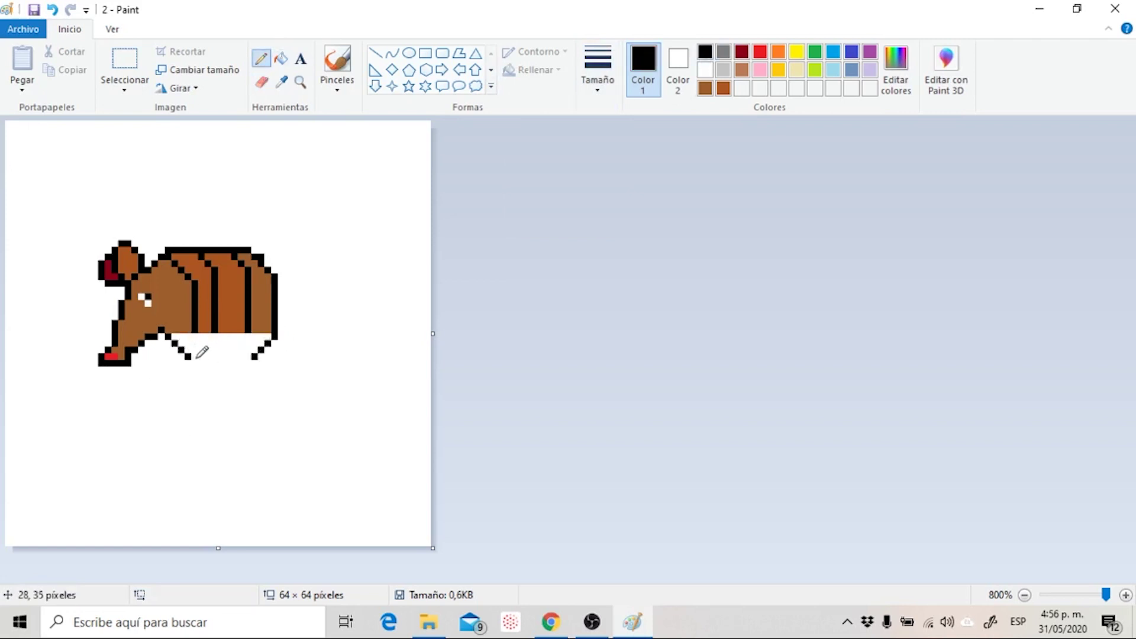
{"action": "left_click_drag", "start_coordinate": [196, 360], "coordinate": [222, 369]}
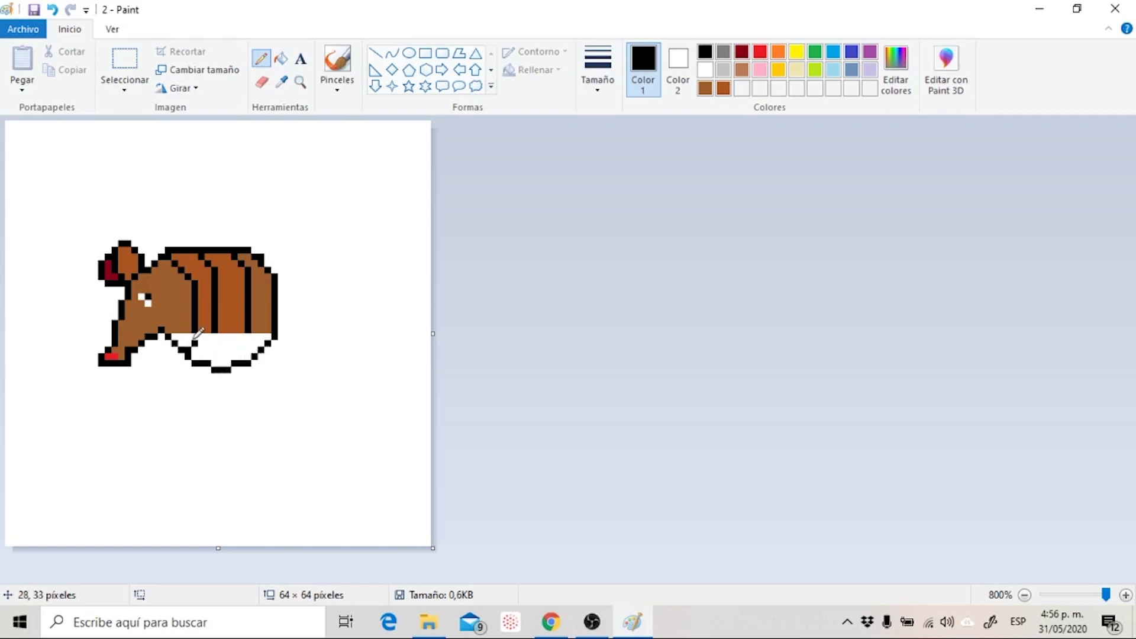
{"action": "mouse_move", "coordinate": [219, 332]}
{"action": "left_mouse_down"}
{"action": "mouse_move", "coordinate": [239, 354]}
{"action": "mouse_move", "coordinate": [258, 328]}
{"action": "left_mouse_up"}
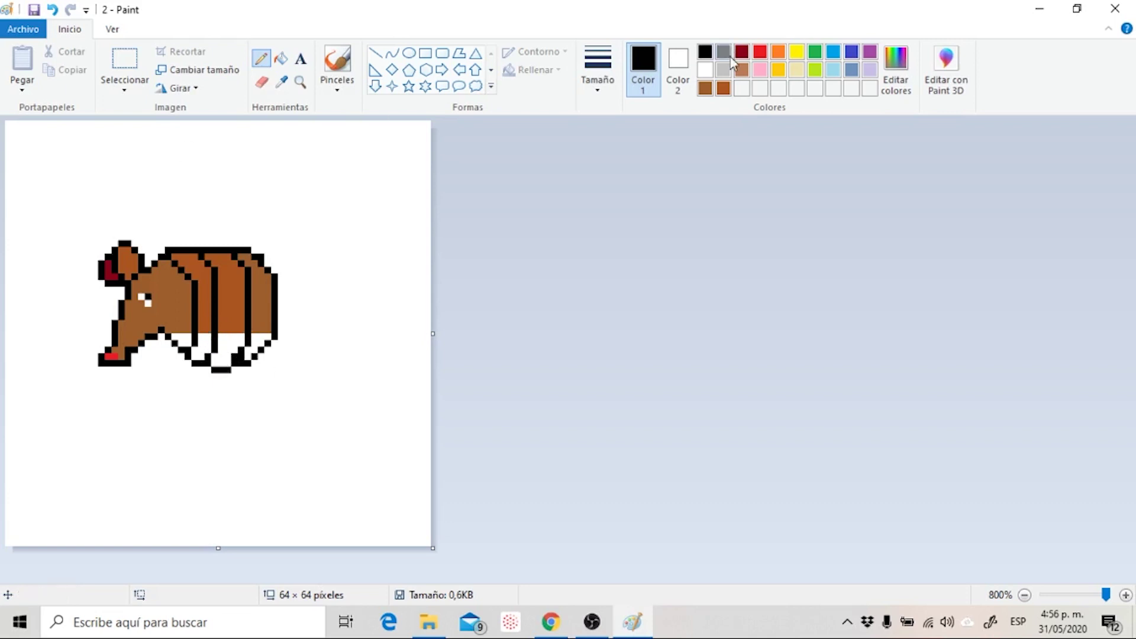
Fill the white lower parts of the body bands with the two custom browns, matching the bands above.
{"action": "left_click", "coordinate": [704, 88]}
{"action": "left_click", "coordinate": [281, 58]}
{"action": "left_click", "coordinate": [201, 346]}
{"action": "left_click", "coordinate": [183, 341]}
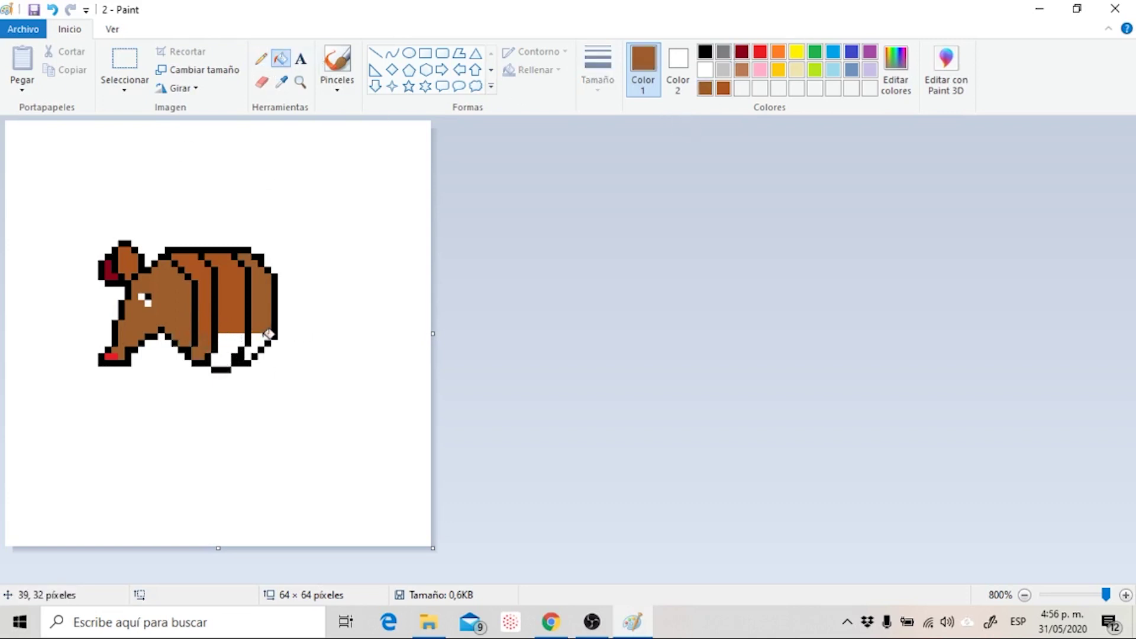
{"action": "left_click", "coordinate": [257, 342]}
{"action": "left_click", "coordinate": [723, 88]}
{"action": "left_click", "coordinate": [226, 342]}
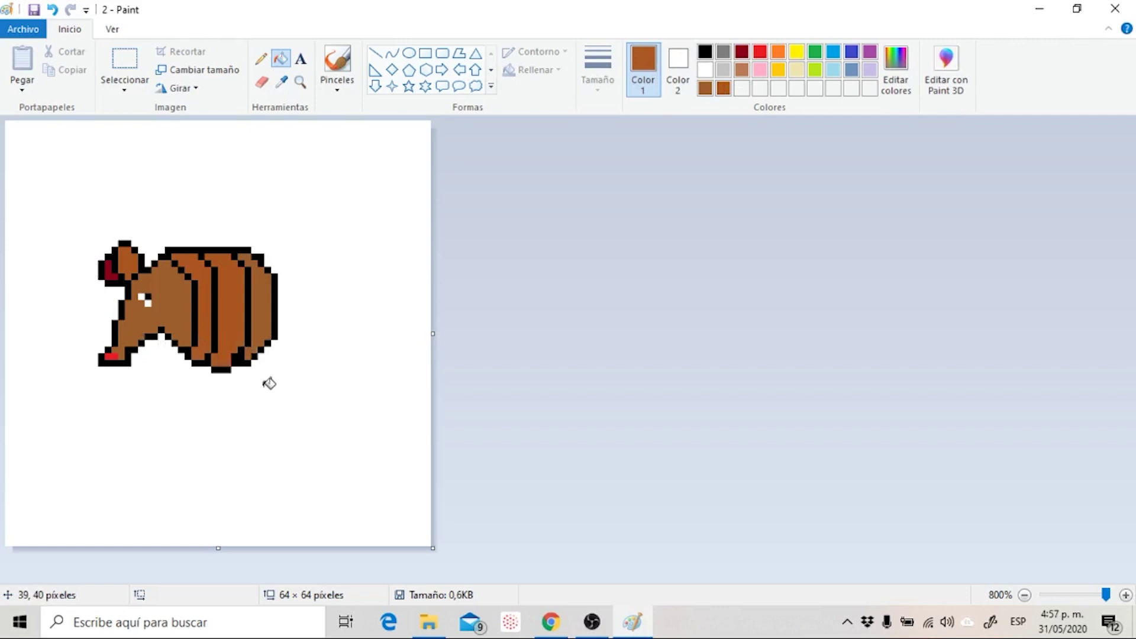
Create a "Saltando" folder inside Personaje Armadillo and save the rounded pose there as a PNG named "1".
{"action": "left_click", "coordinate": [24, 29]}
{"action": "key", "text": "Escape"}
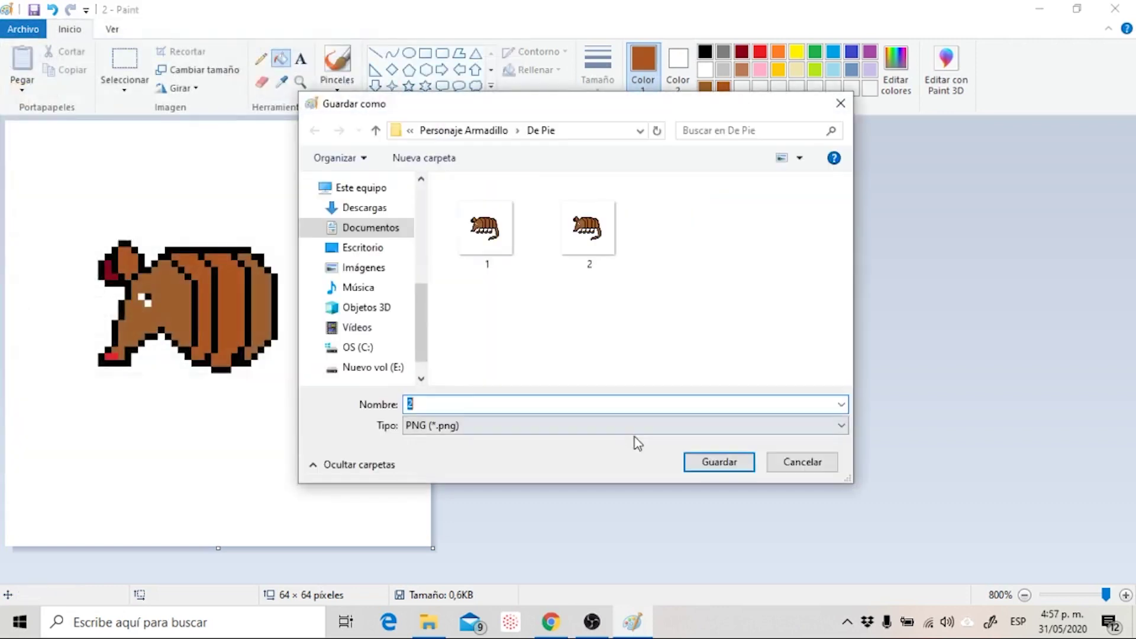
{"action": "left_click", "coordinate": [500, 131]}
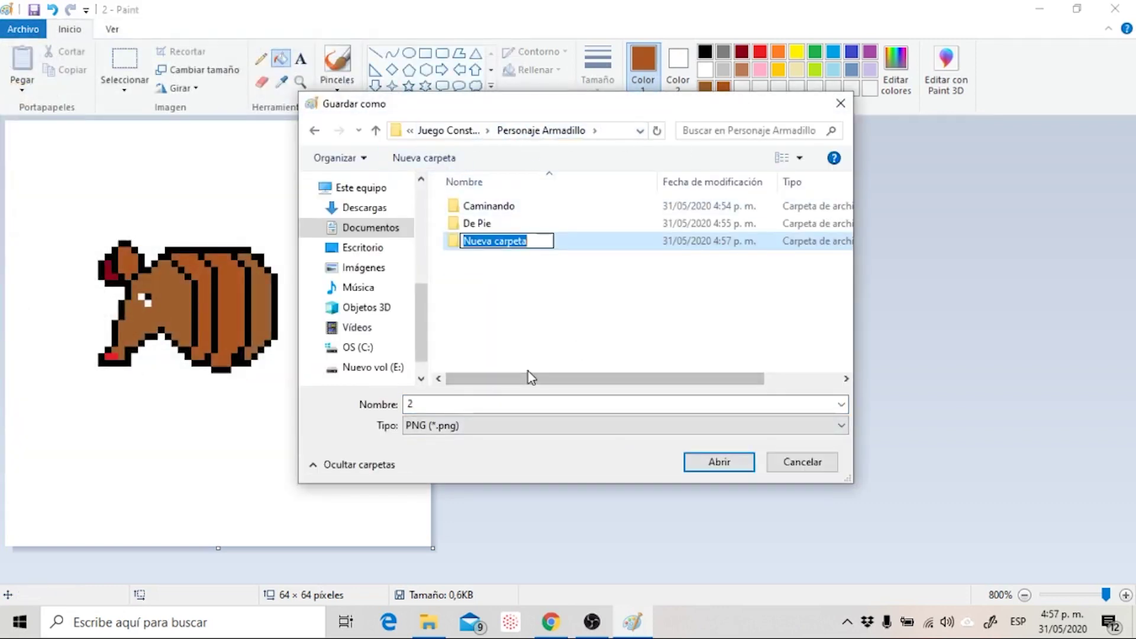
{"action": "type", "text": "Saltando"}
{"action": "key", "text": "Return"}
{"action": "key", "text": "Return"}
{"action": "double_click", "coordinate": [410, 404]}
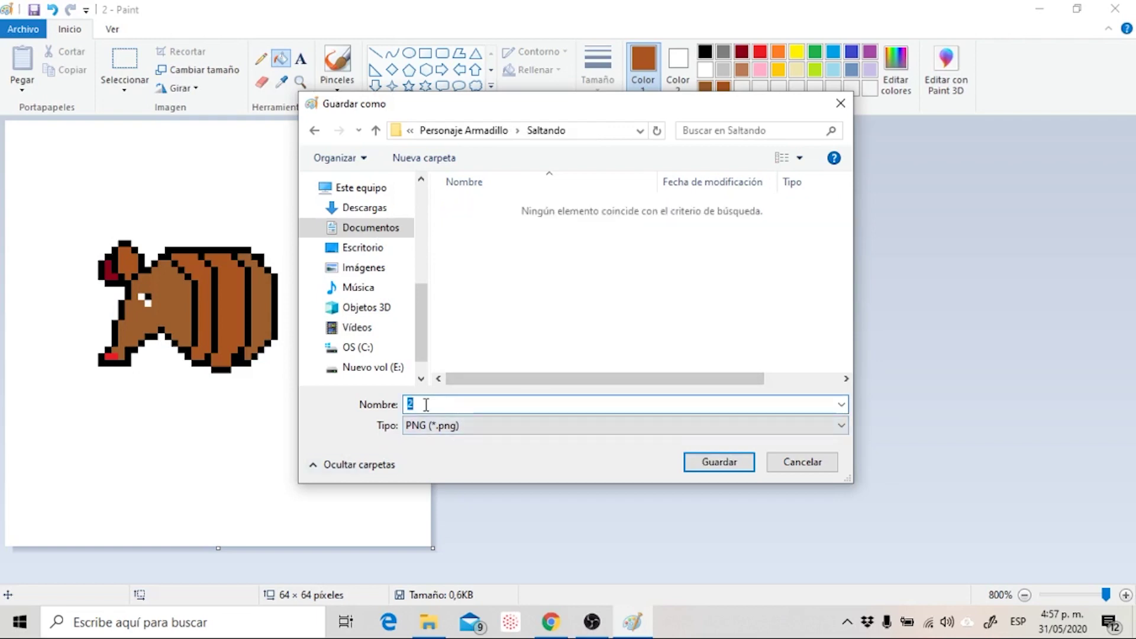
{"action": "type", "text": "1"}
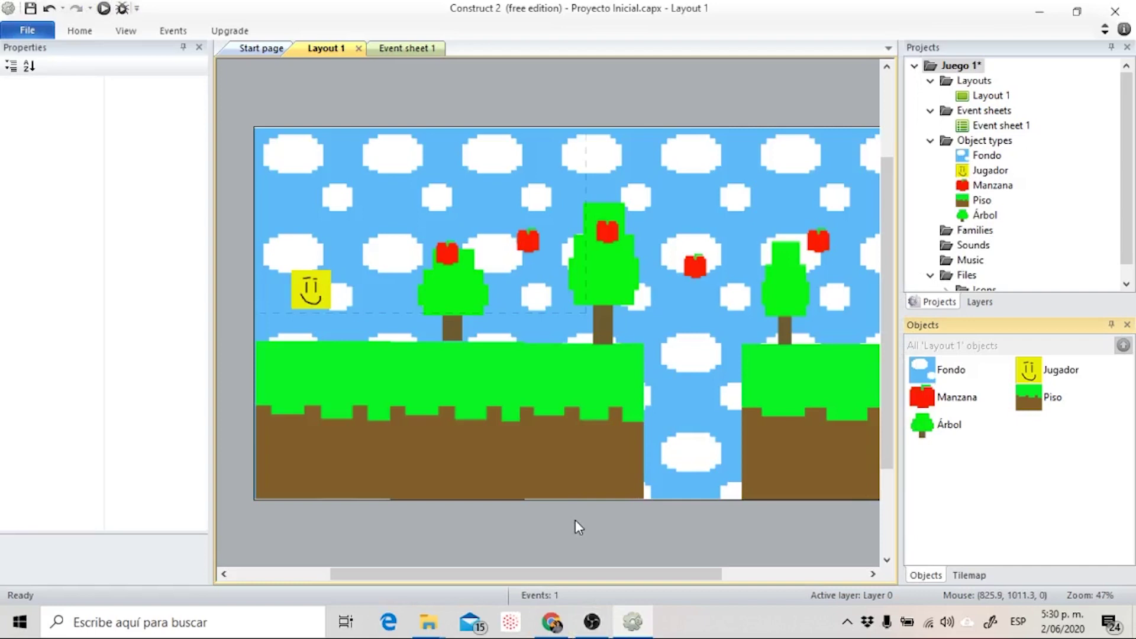
Switch to Construct 2 and load 1.png from the Caminando folder as the Jugador sprite's image.
{"action": "left_click", "coordinate": [318, 284]}
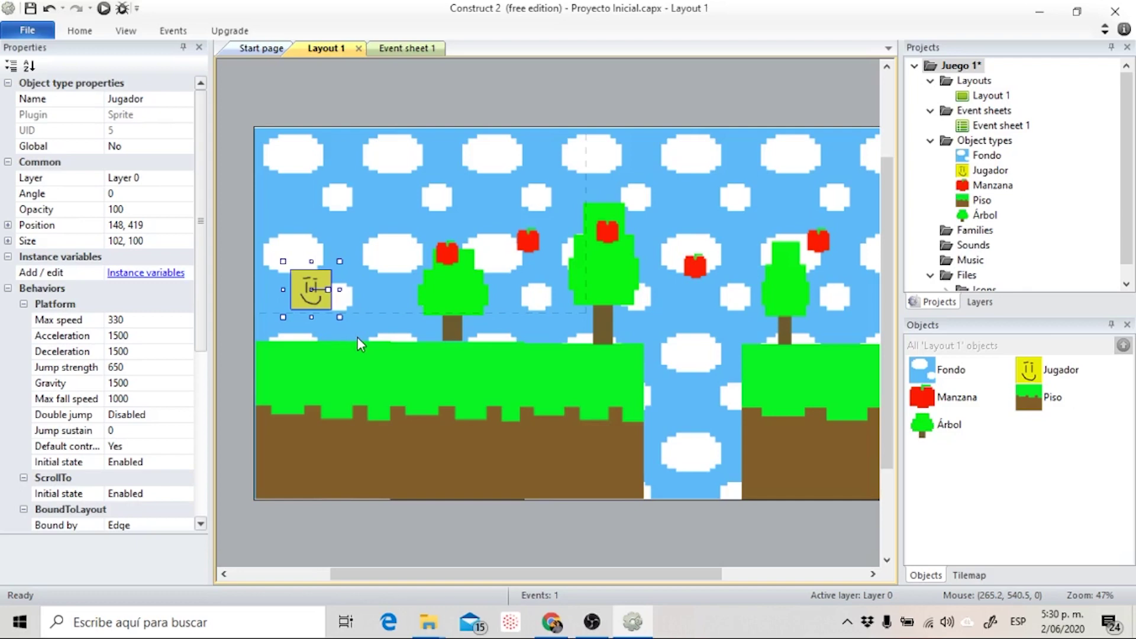
{"action": "double_click", "coordinate": [322, 285]}
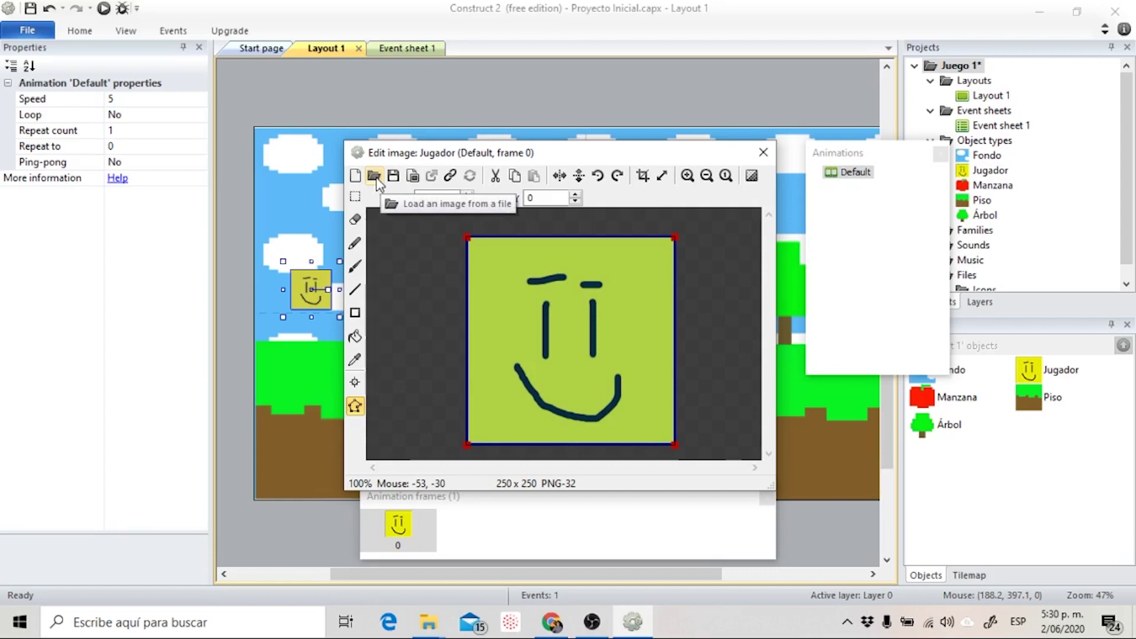
{"action": "left_click", "coordinate": [374, 176]}
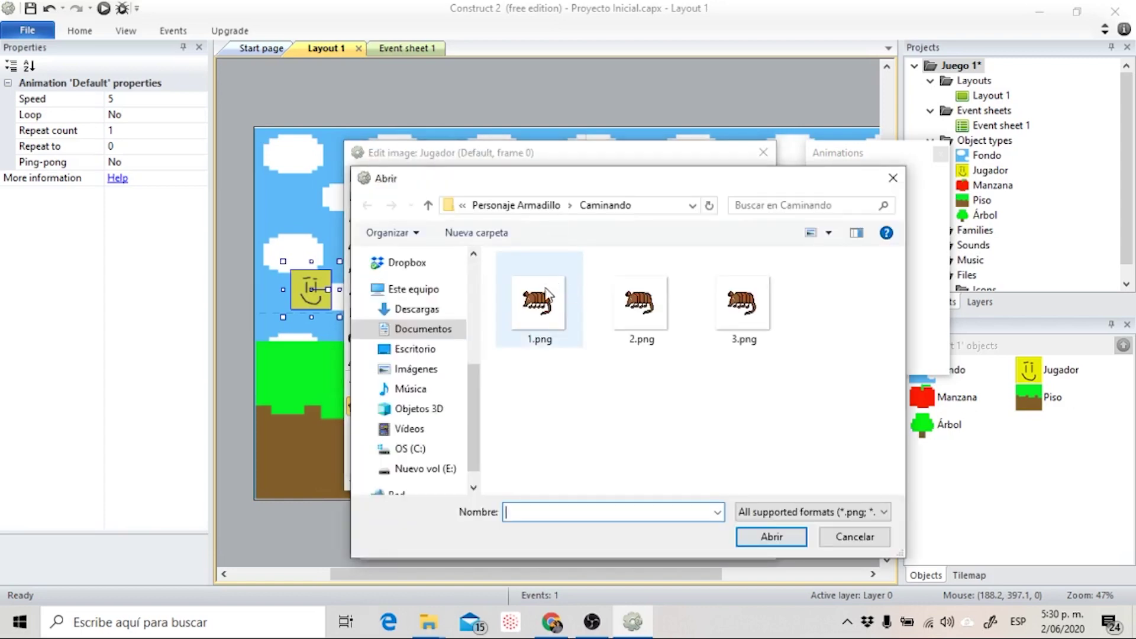
{"action": "left_click", "coordinate": [545, 292]}
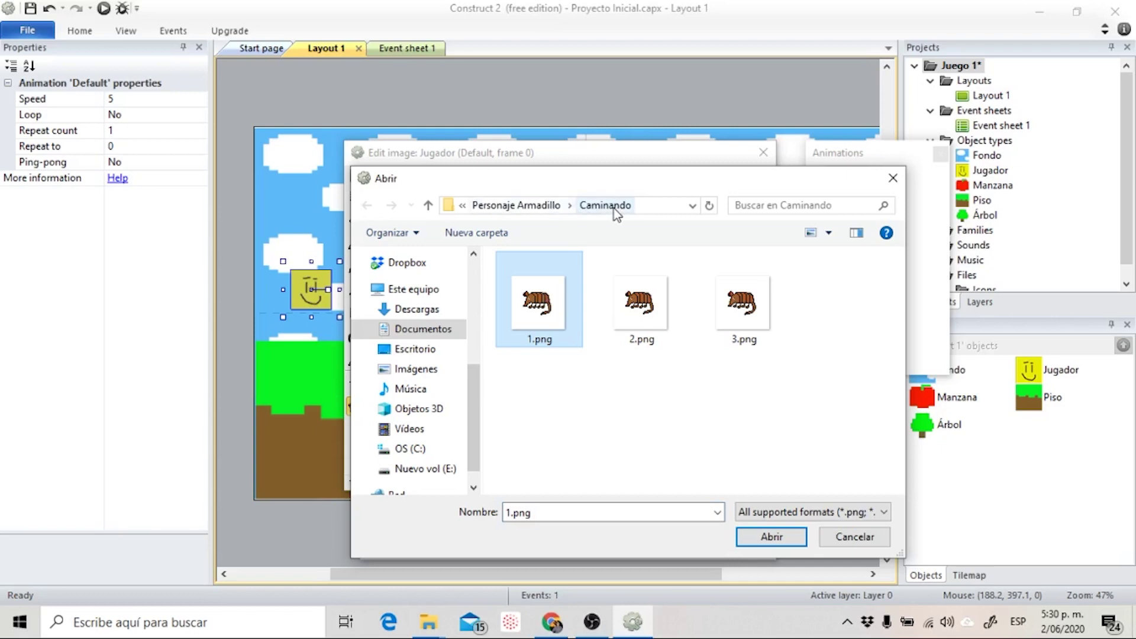
{"action": "left_click", "coordinate": [771, 537]}
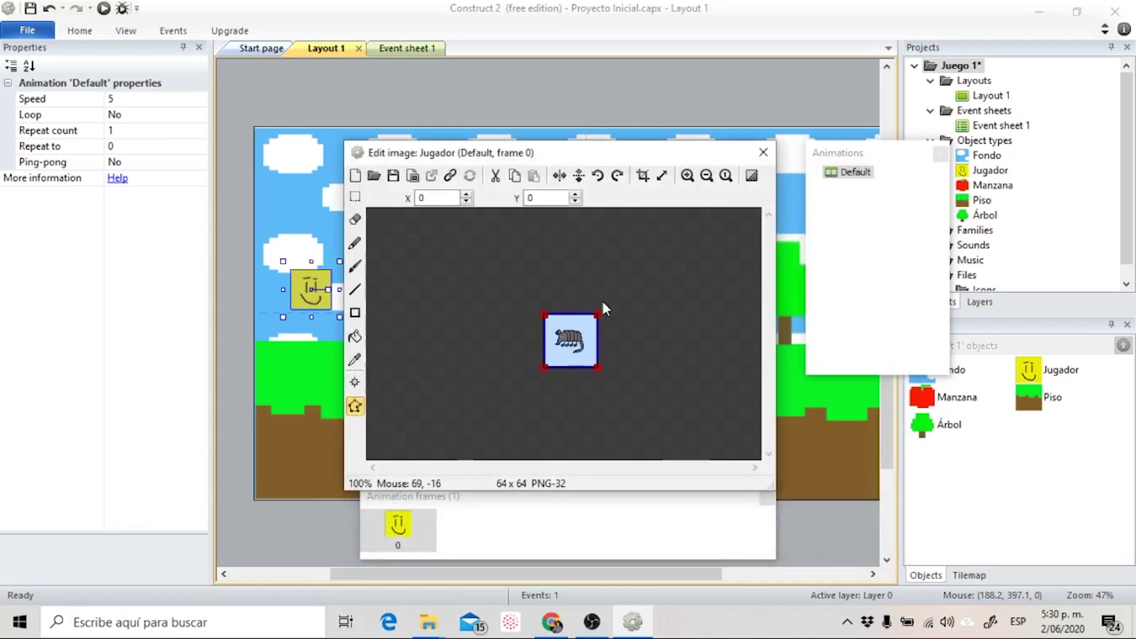
Fill the white background around the armadillo with a transparent colour, using alpha 0 and tolerance 5.
{"action": "left_click", "coordinate": [694, 182]}
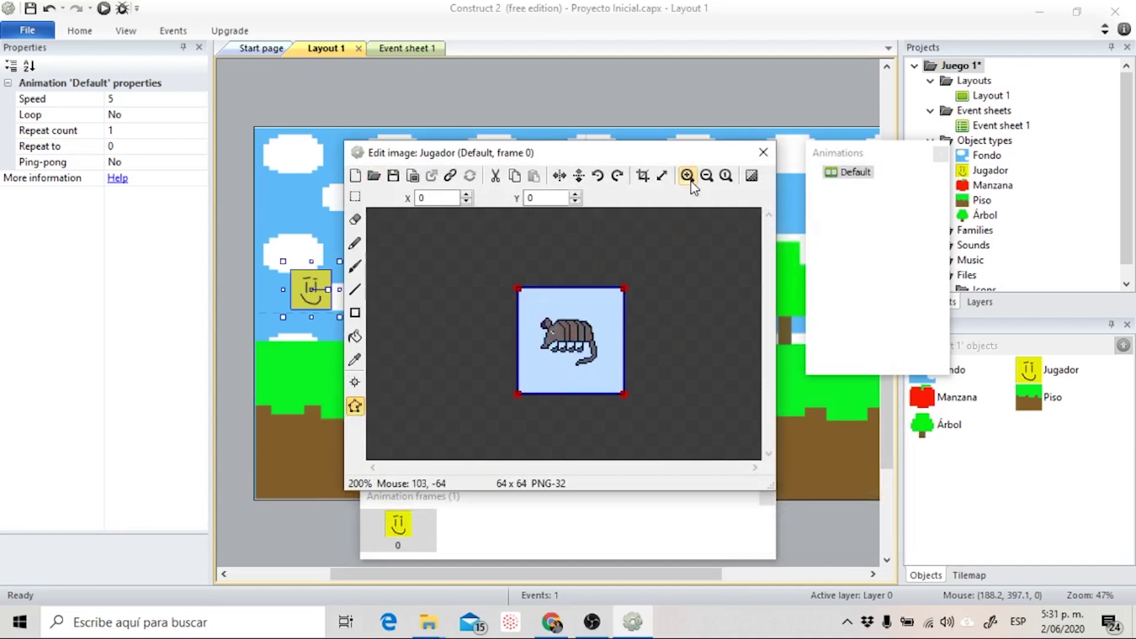
{"action": "left_click", "coordinate": [694, 183]}
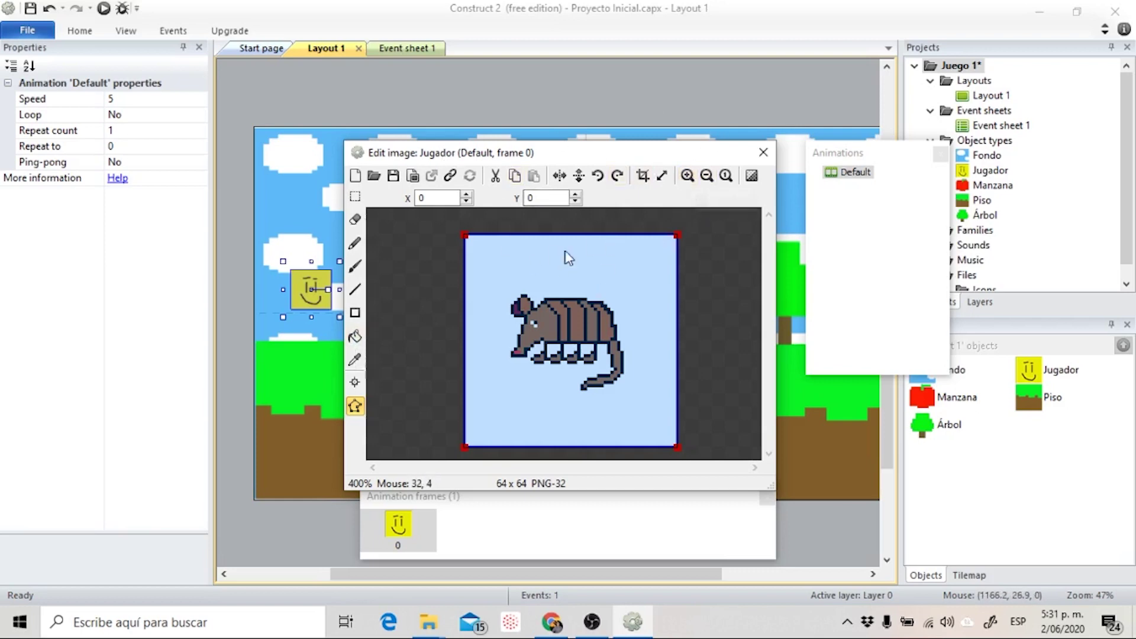
{"action": "left_click", "coordinate": [356, 338]}
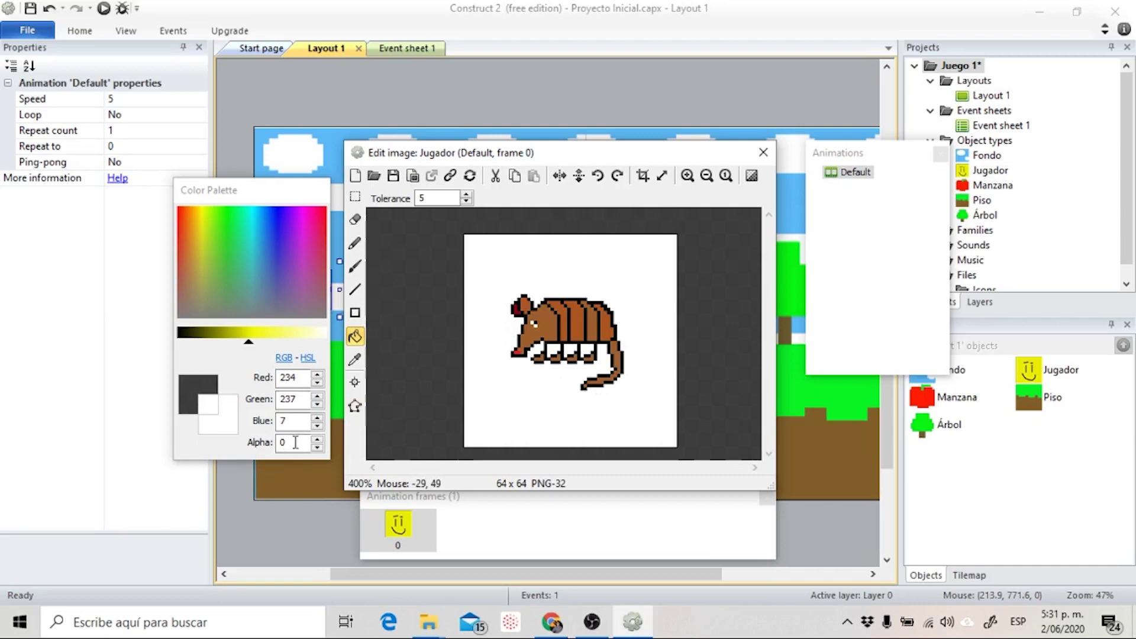
{"action": "left_click", "coordinate": [566, 424]}
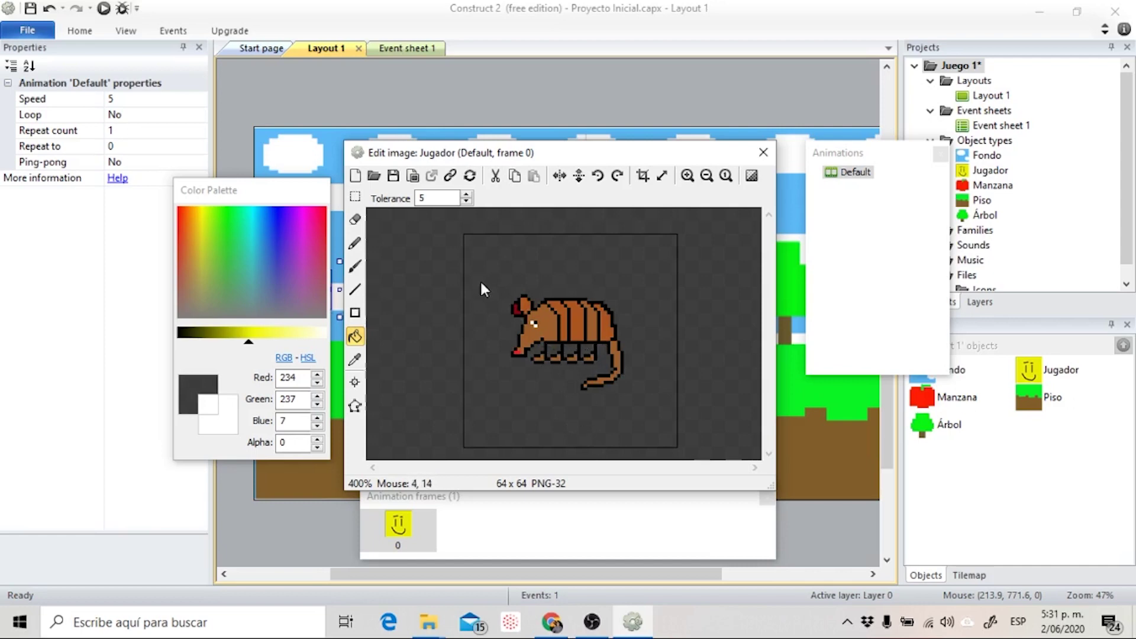
Select the armadillo with a 39 × 36 pixel rectangle and move it down to the lower edge of the image.
{"action": "left_click", "coordinate": [354, 197]}
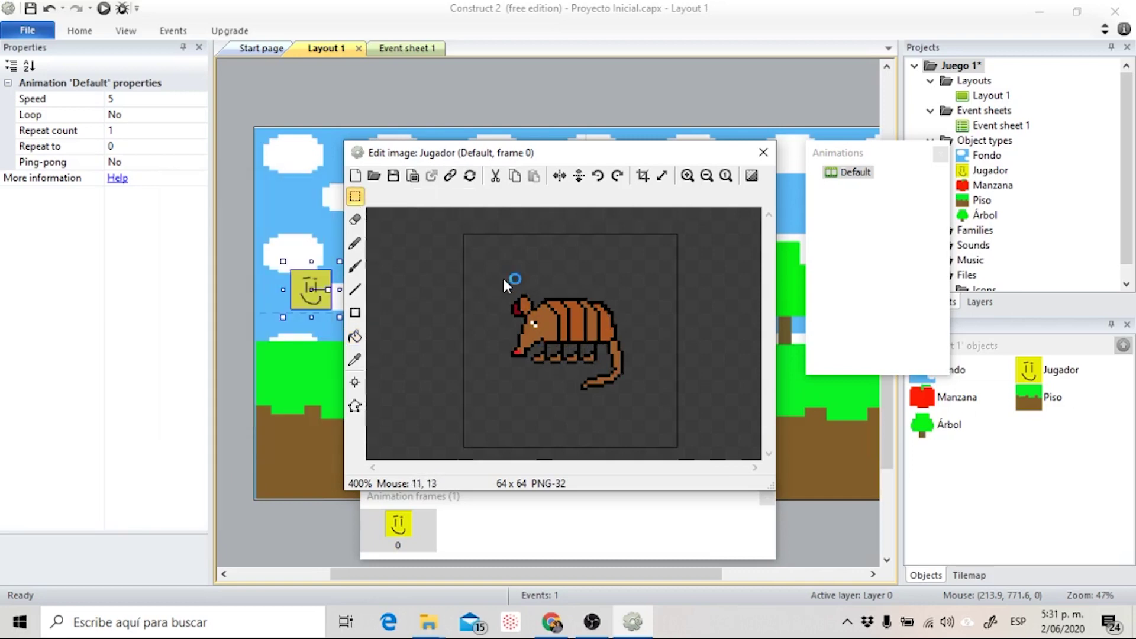
{"action": "left_click_drag", "start_coordinate": [504, 274], "coordinate": [634, 393]}
{"action": "left_click_drag", "start_coordinate": [580, 332], "coordinate": [582, 381]}
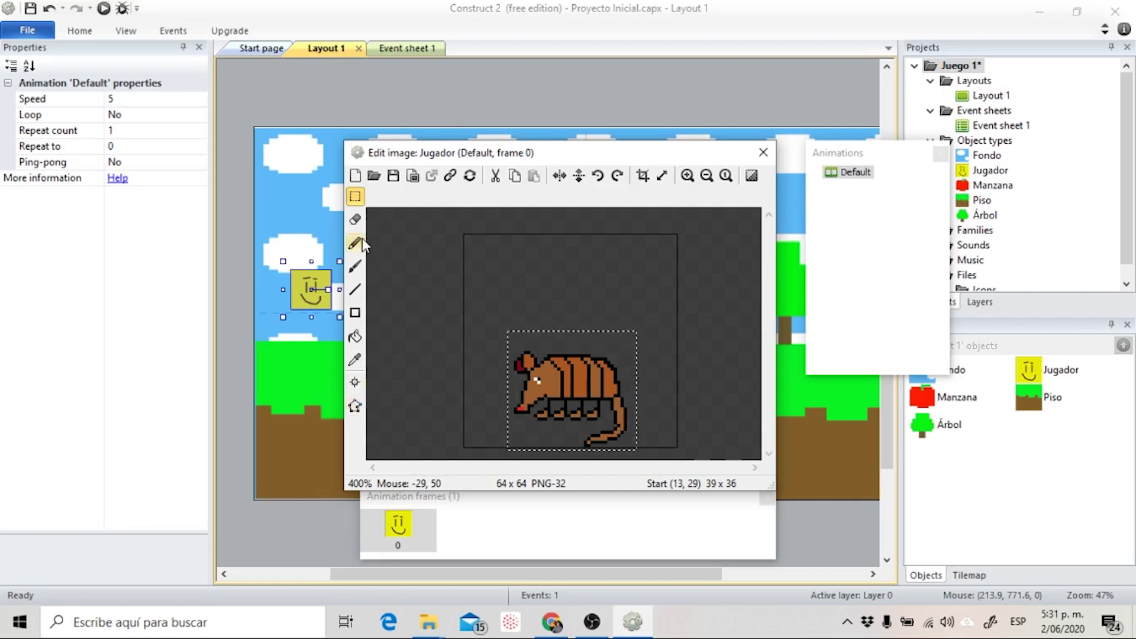
Reshape the collision polygon to fit the armadillo's body without the lower tail, with upper corners at about (13.75, 33.75) and (46, 34.5).
{"action": "left_click", "coordinate": [355, 408]}
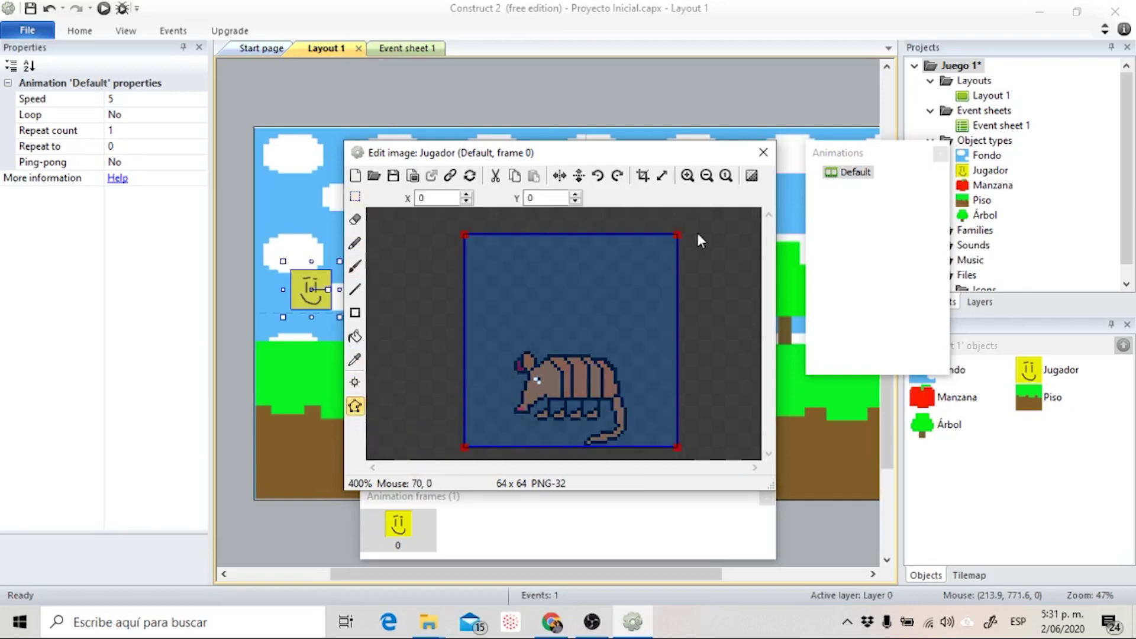
{"action": "left_click_drag", "start_coordinate": [676, 237], "coordinate": [617, 350]}
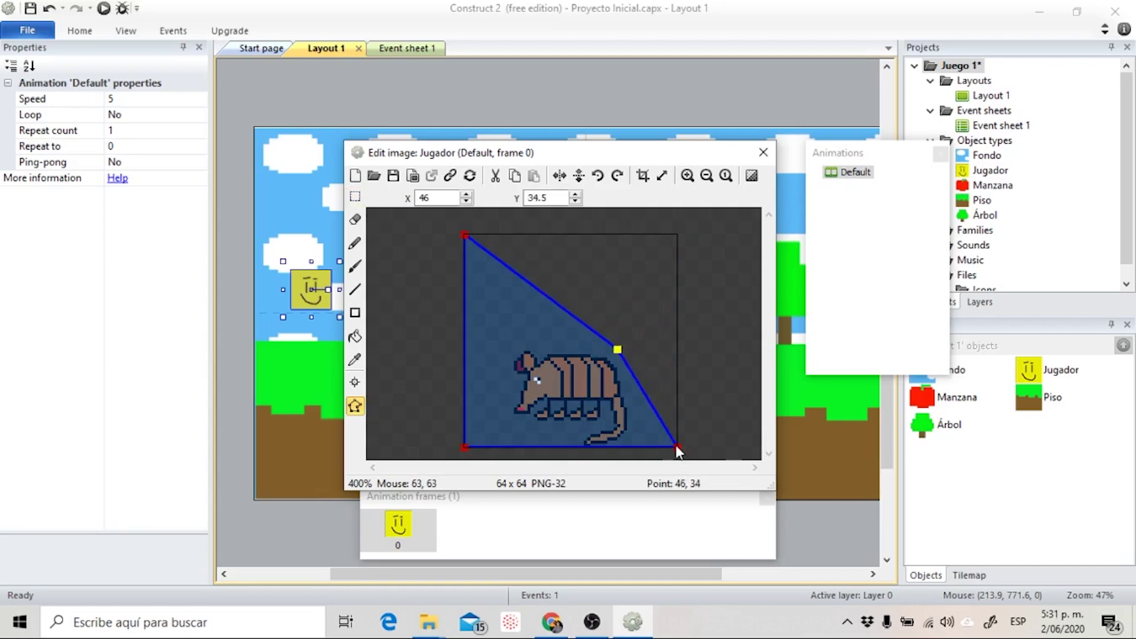
{"action": "left_click_drag", "start_coordinate": [677, 448], "coordinate": [632, 417]}
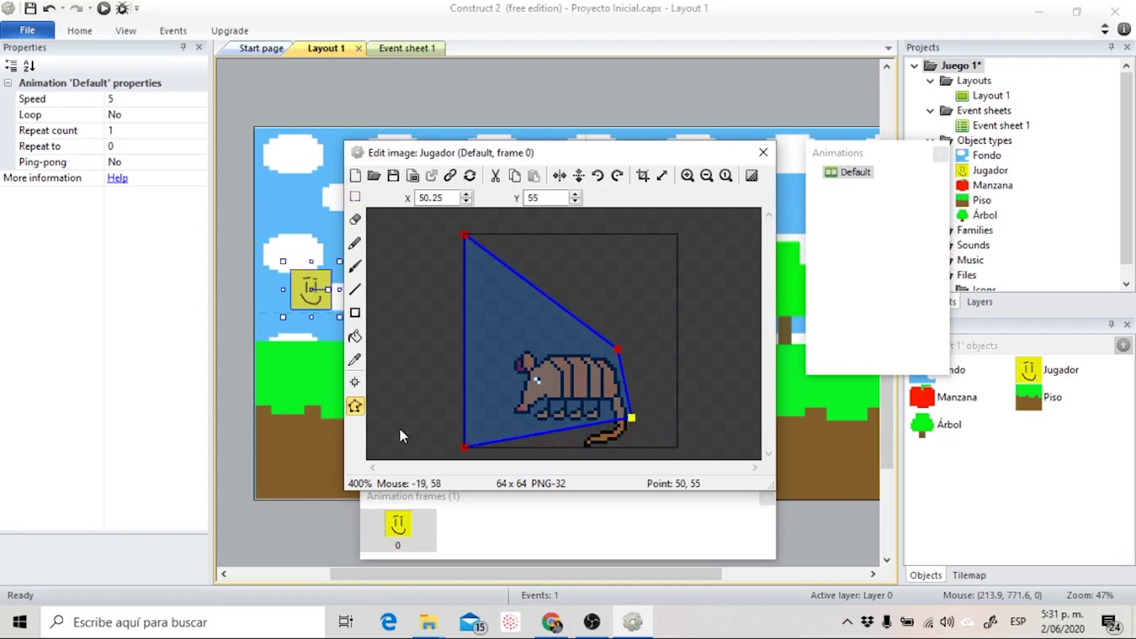
{"action": "left_click_drag", "start_coordinate": [465, 448], "coordinate": [513, 425]}
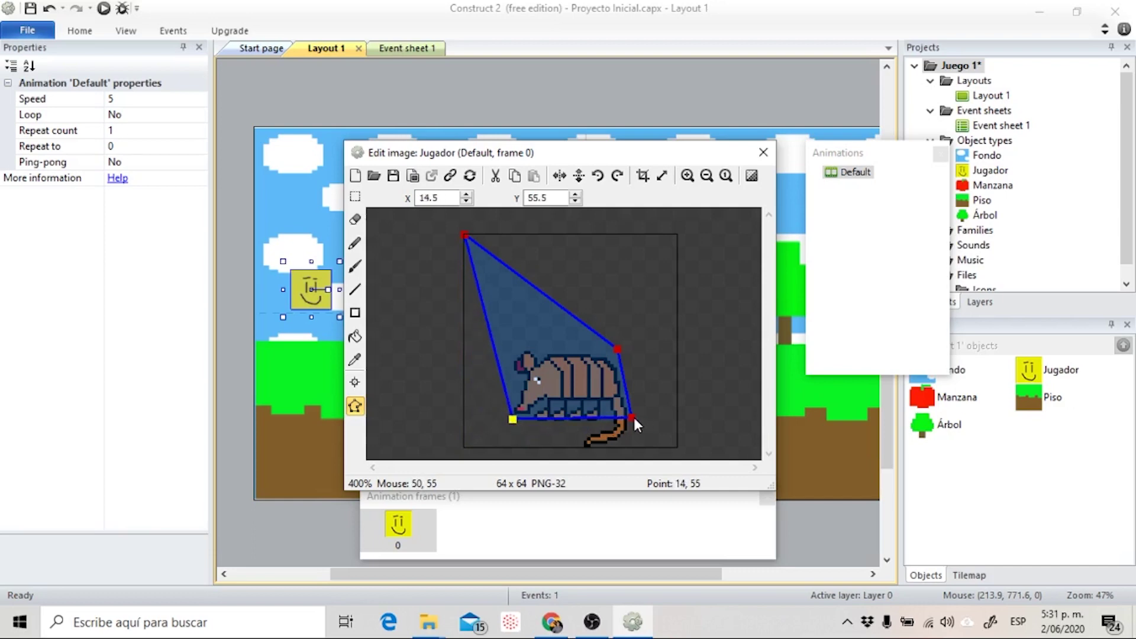
{"action": "left_click_drag", "start_coordinate": [634, 419], "coordinate": [633, 423]}
{"action": "left_click", "coordinate": [513, 420]}
{"action": "left_click_drag", "start_coordinate": [464, 234], "coordinate": [511, 347]}
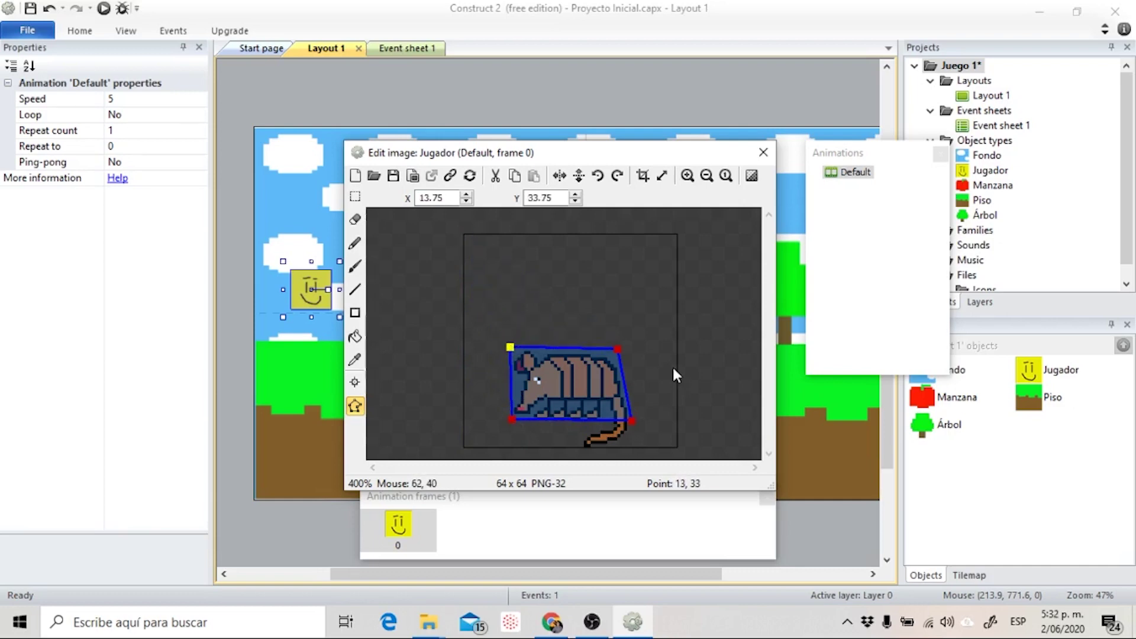
Rename the Default animation as "Caminando" and close the image editor.
{"action": "right_click", "coordinate": [859, 182]}
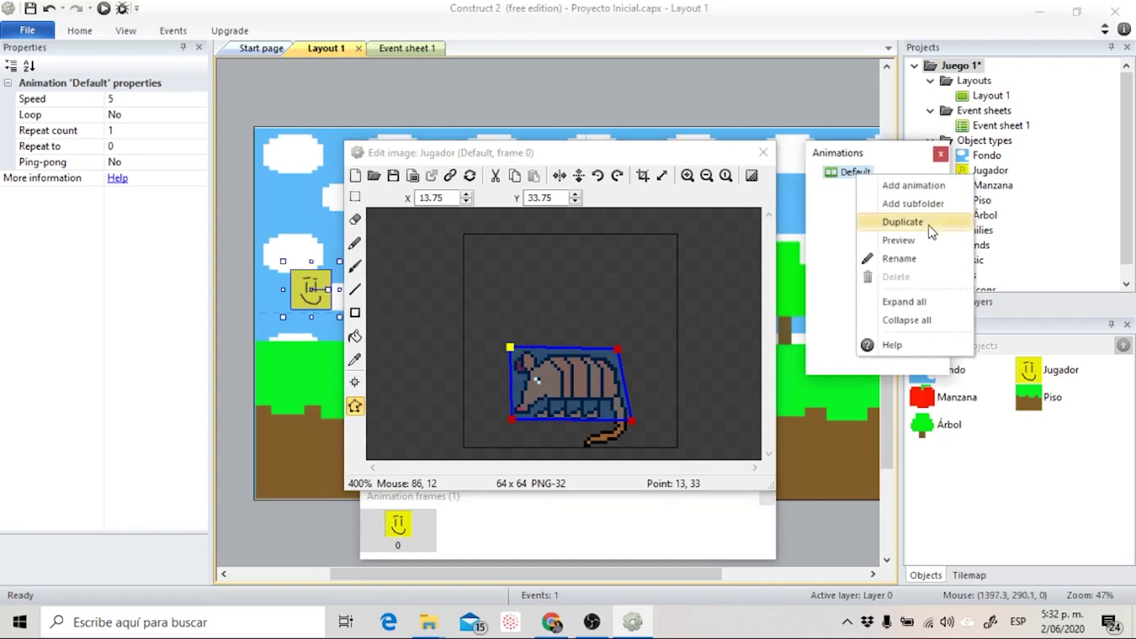
{"action": "left_click", "coordinate": [914, 260]}
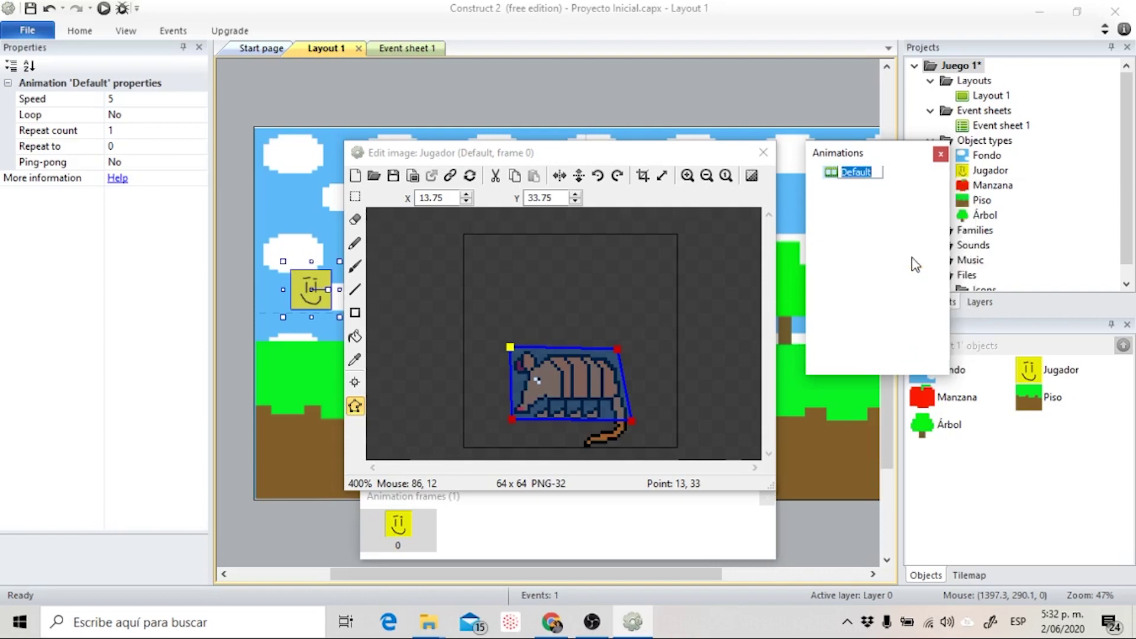
{"action": "type", "text": "Caminando"}
{"action": "key", "text": "Return"}
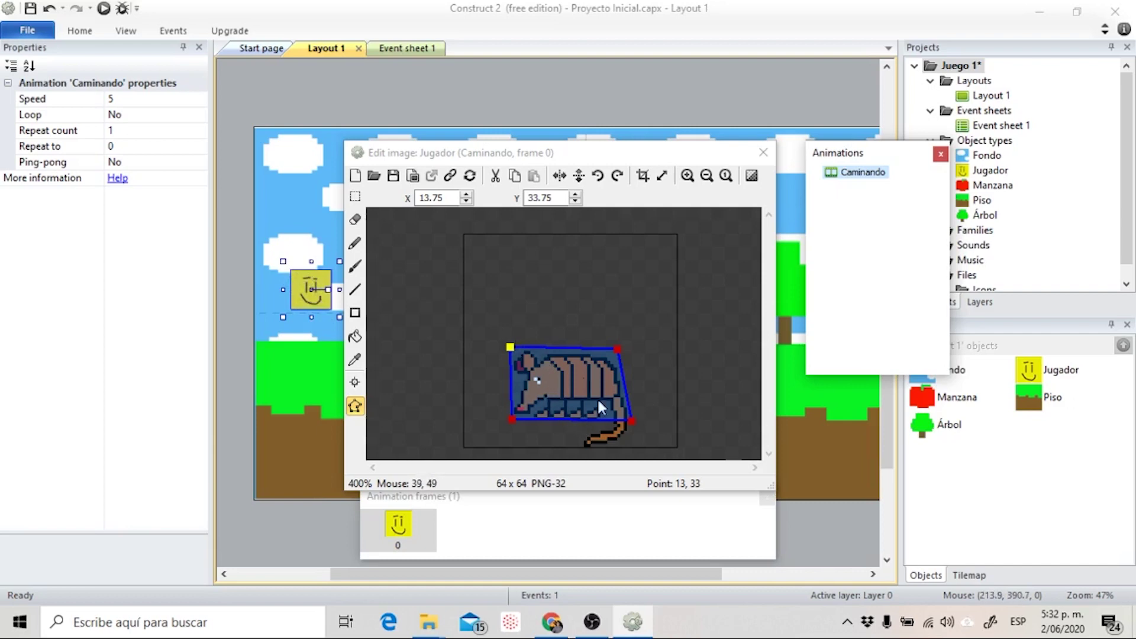
{"action": "left_click", "coordinate": [763, 152]}
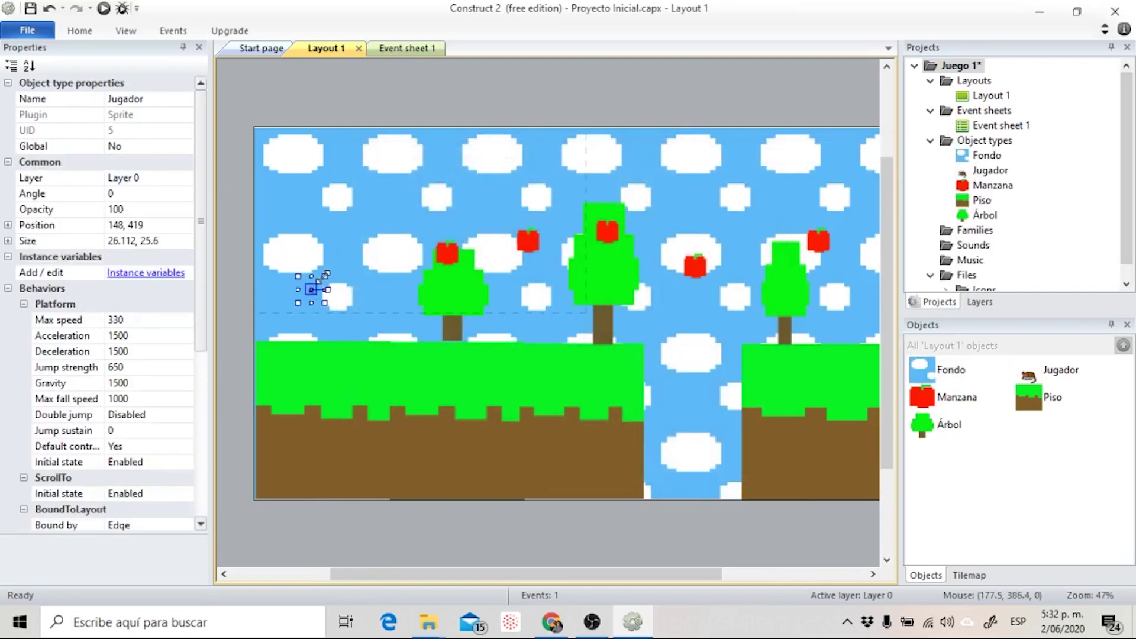
Enlarge the Jugador sprite on the layout to about 223 × 242 pixels.
{"action": "left_click_drag", "start_coordinate": [325, 274], "coordinate": [401, 192]}
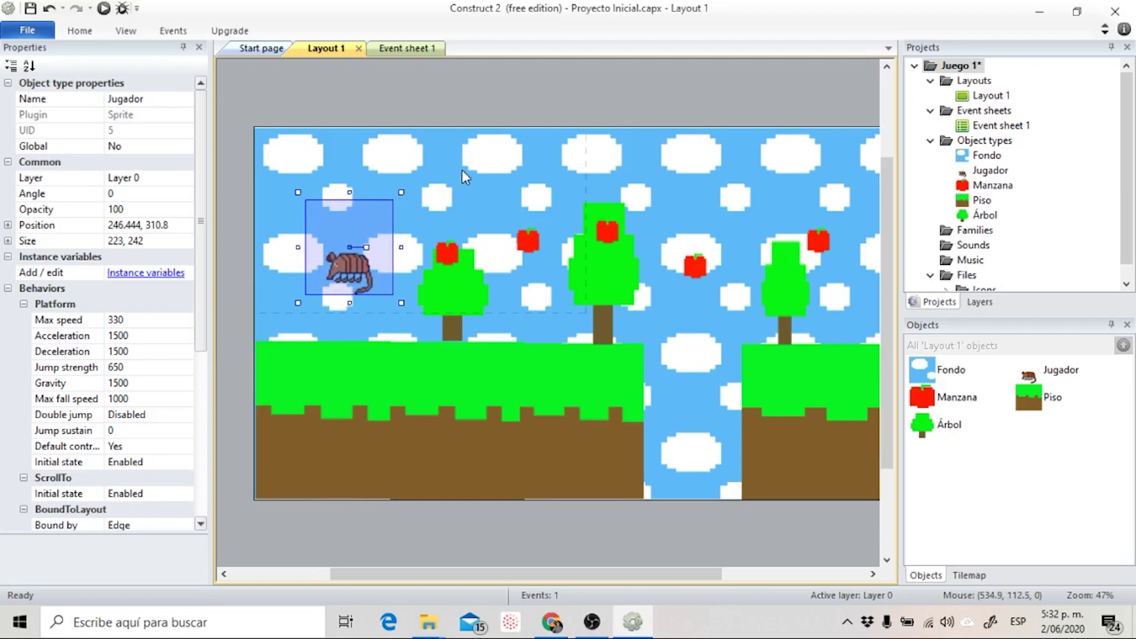
{"action": "left_click", "coordinate": [421, 102]}
Preview the game and test the armadillo by walking it in both directions and jumping.
{"action": "left_click", "coordinate": [103, 8]}
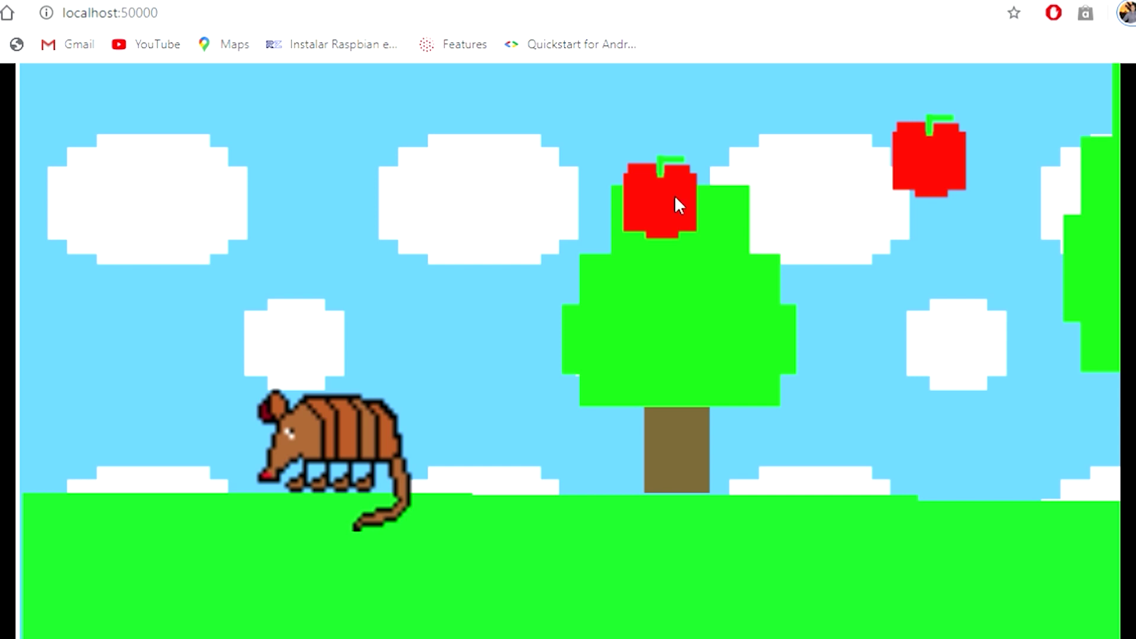
{"action": "key", "text": "Left"}
{"action": "key", "text": "Right"}
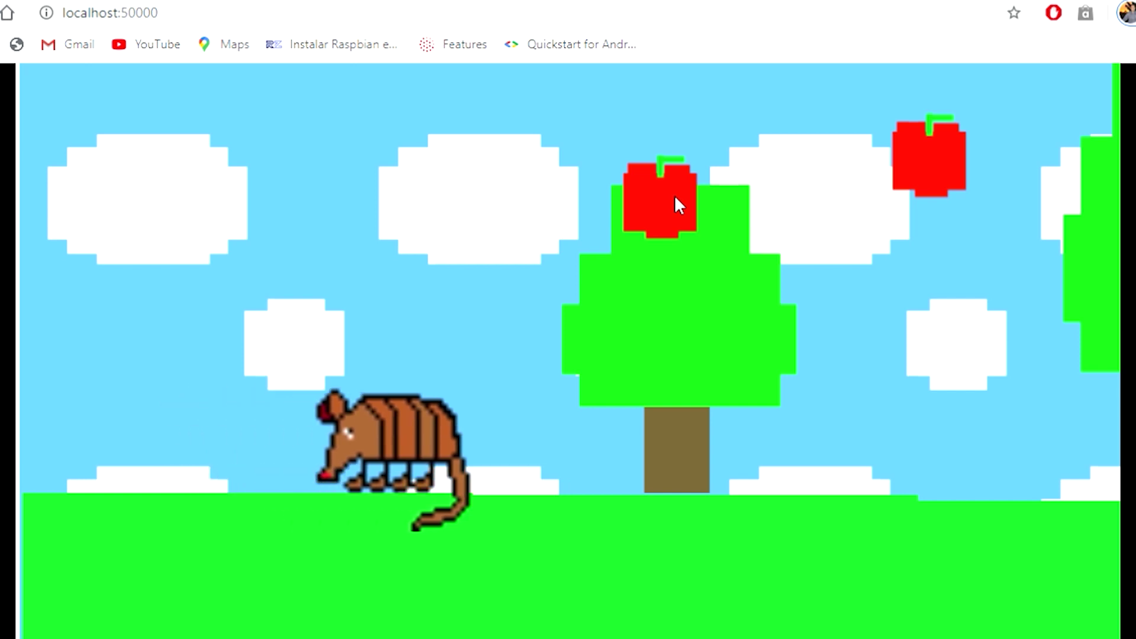
{"action": "key", "text": "Right"}
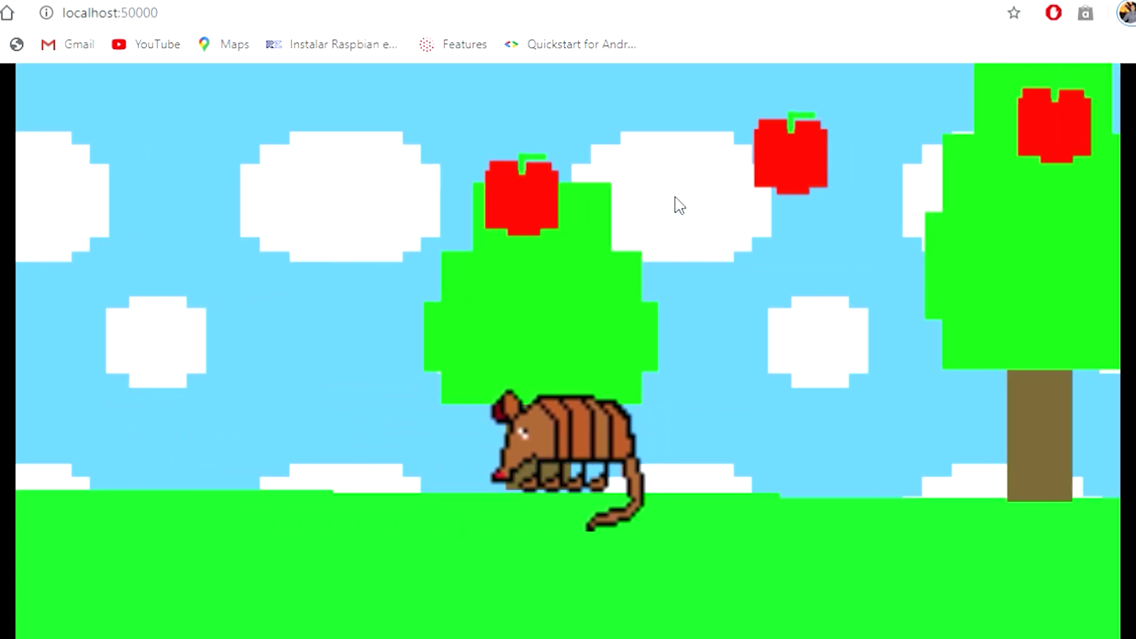
{"action": "key", "text": "Left"}
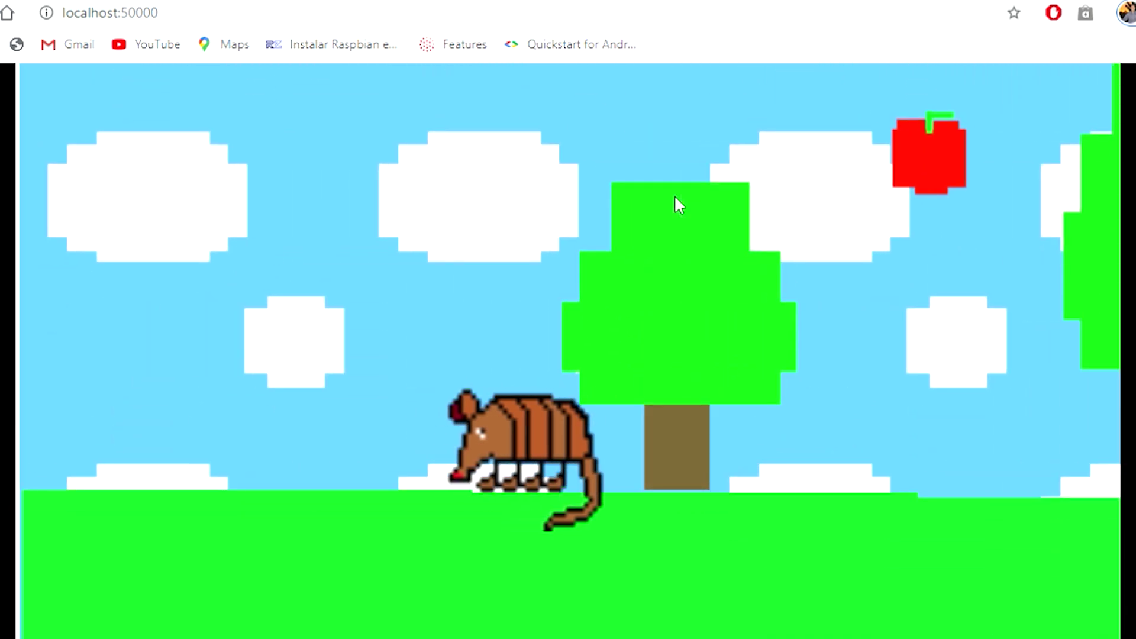
{"action": "key", "text": "space"}
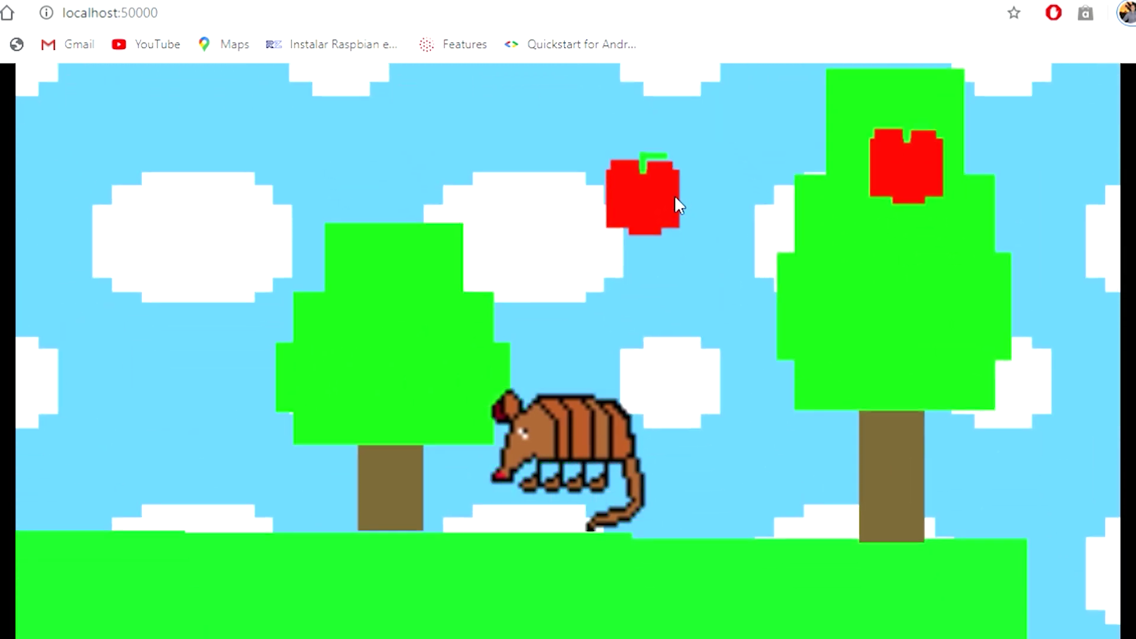
{"action": "key", "text": "space"}
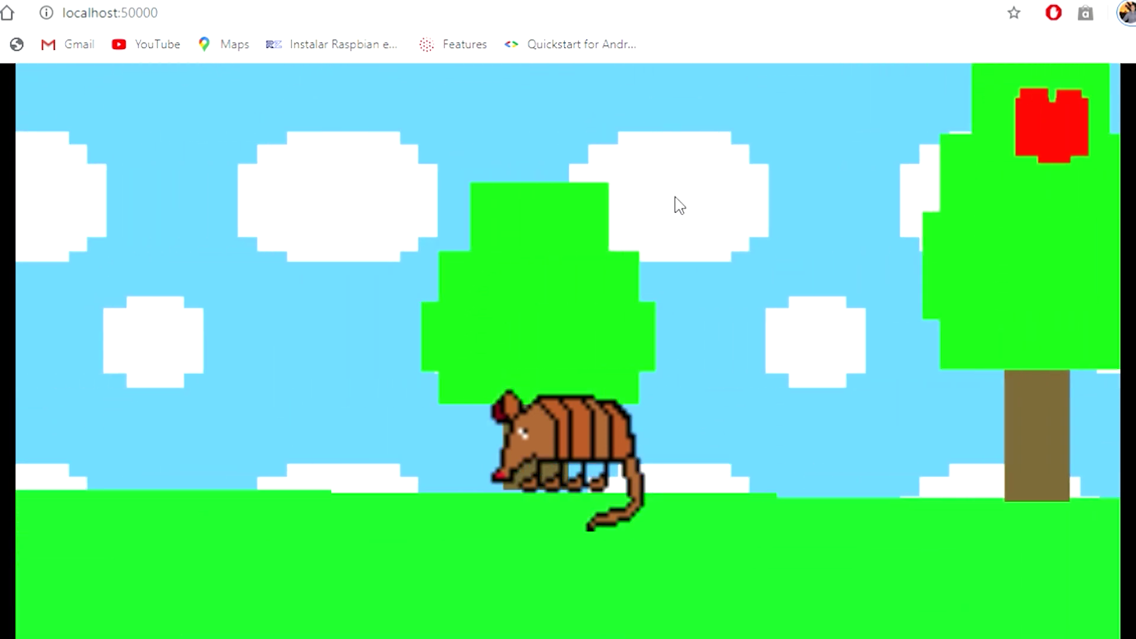
{"action": "key", "text": "Right"}
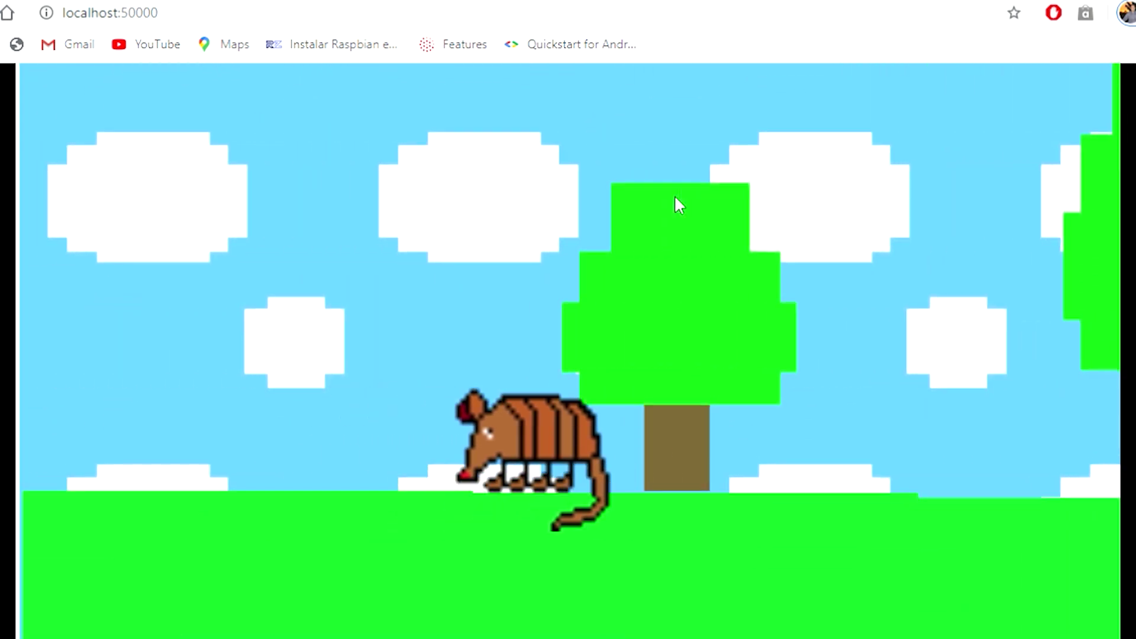
{"action": "key", "text": "Right"}
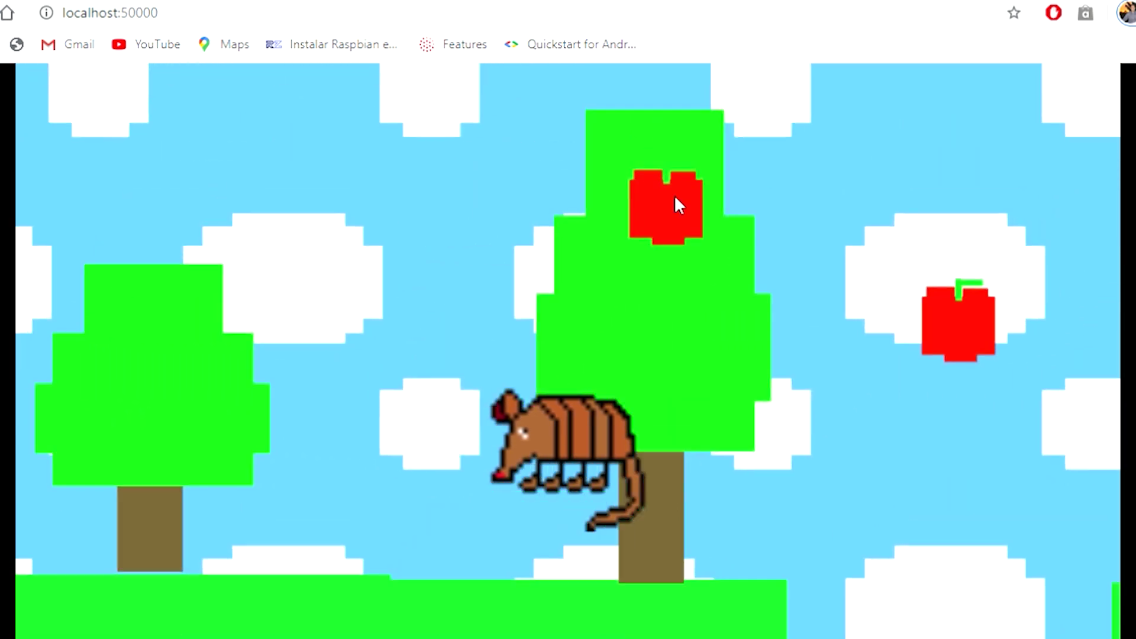
{"action": "key", "text": "Left"}
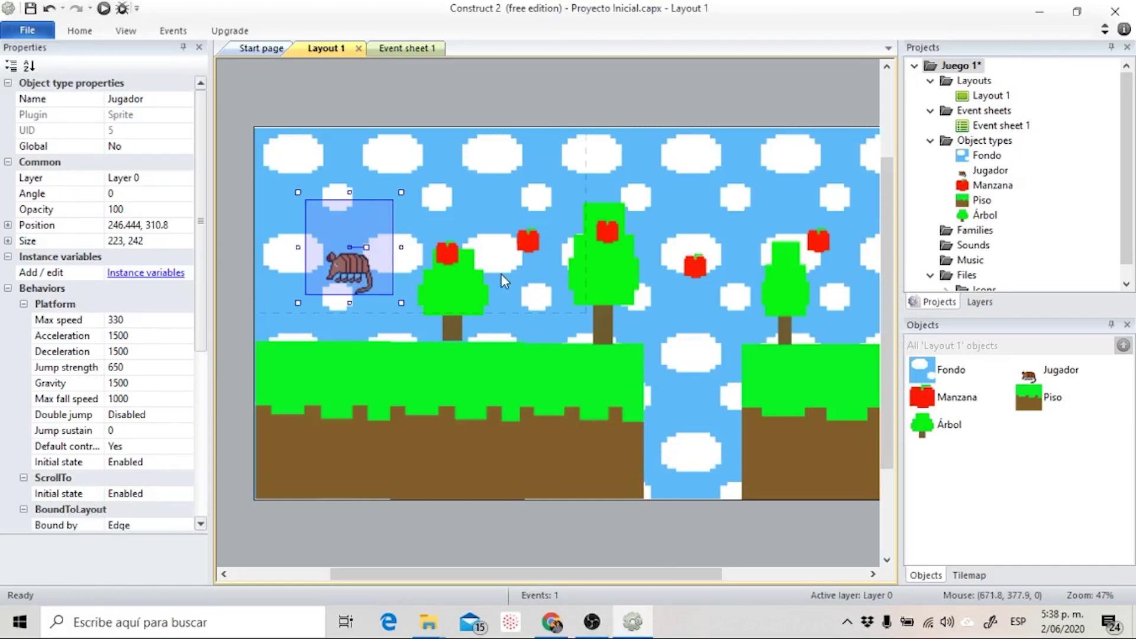
Add a second frame to Jugador's Caminando animation and load 2.png into it.
{"action": "double_click", "coordinate": [354, 266]}
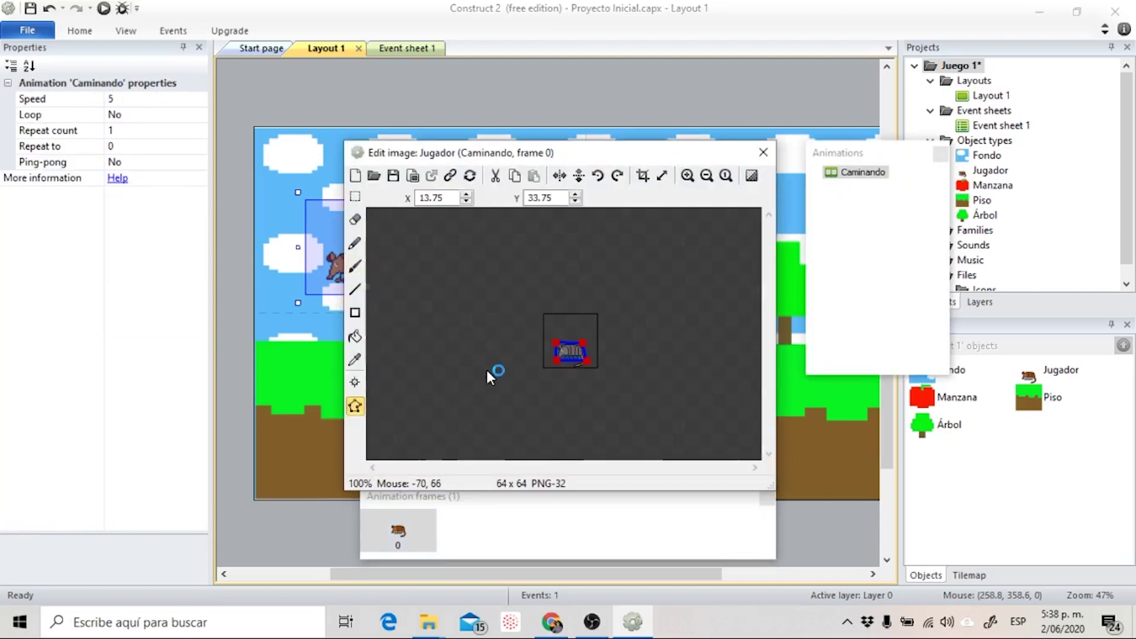
{"action": "left_click", "coordinate": [687, 176]}
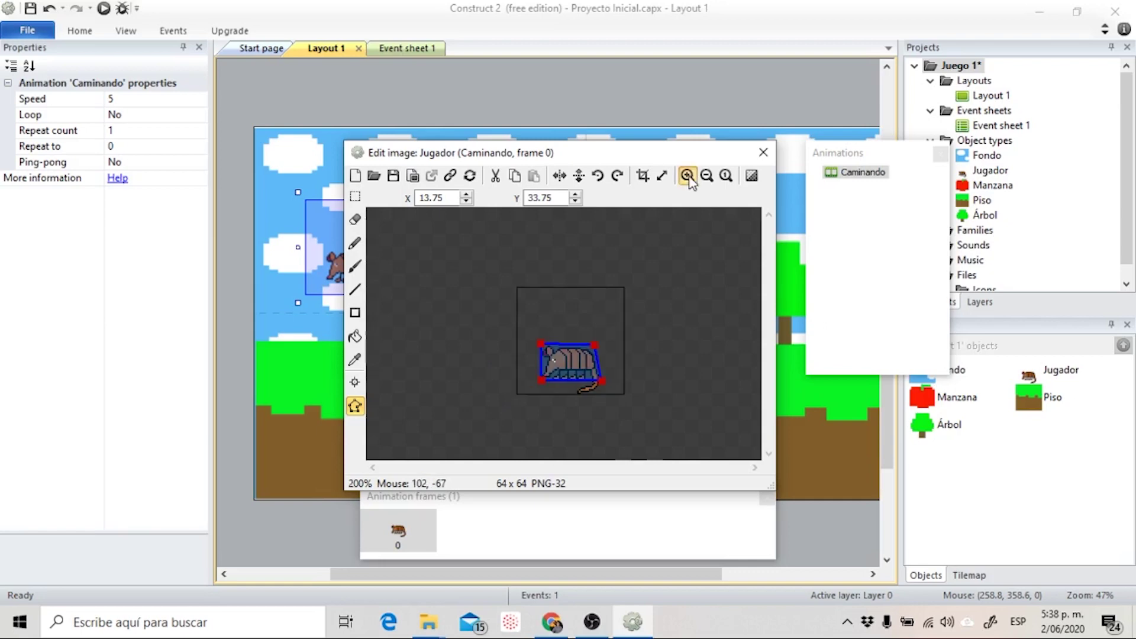
{"action": "left_click", "coordinate": [688, 176]}
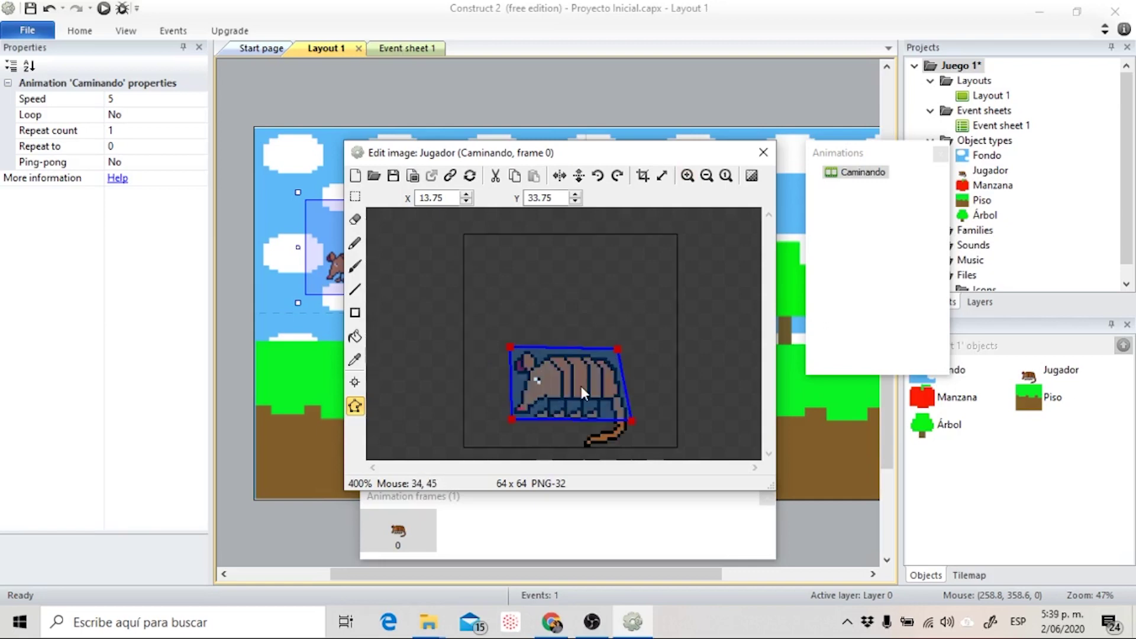
{"action": "right_click", "coordinate": [472, 537]}
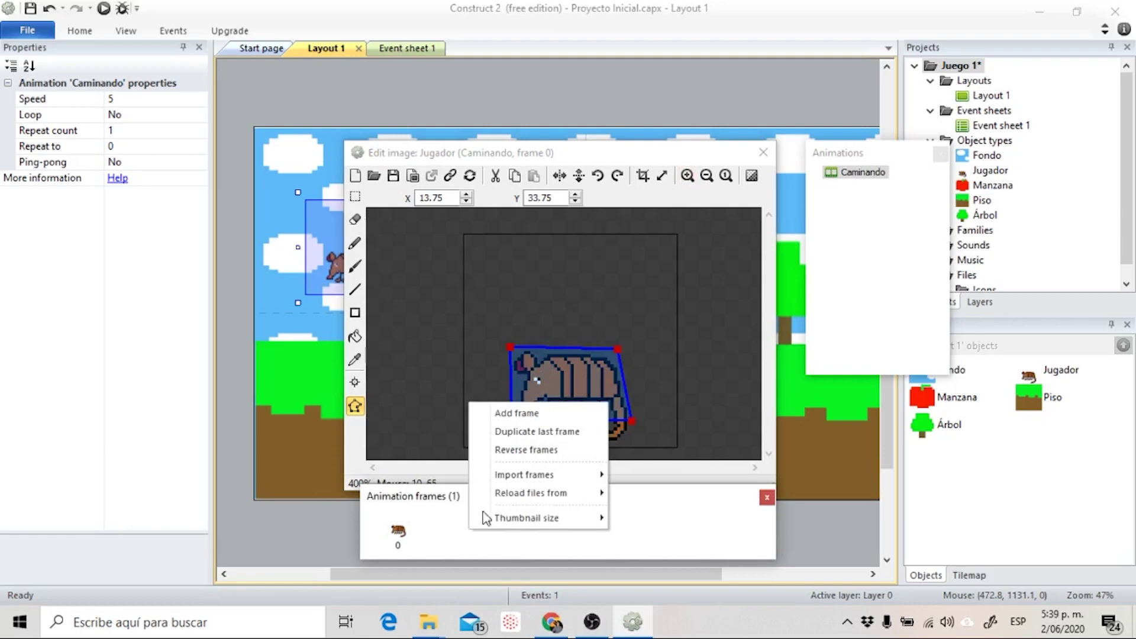
{"action": "left_click", "coordinate": [511, 419]}
{"action": "left_click", "coordinate": [373, 178]}
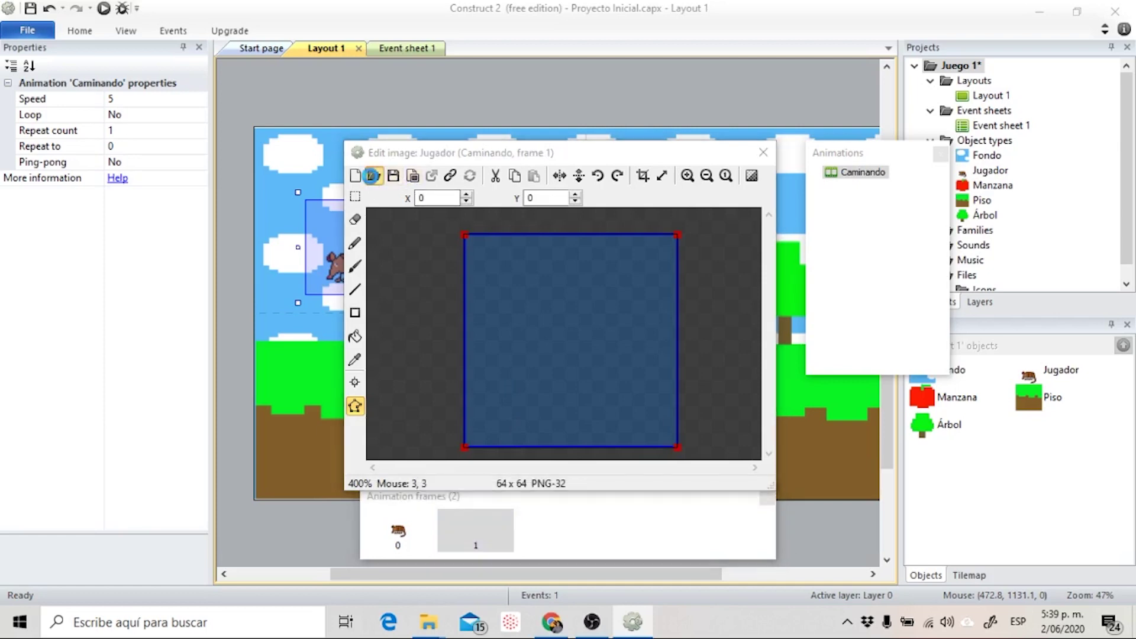
{"action": "left_click", "coordinate": [622, 306]}
{"action": "left_click", "coordinate": [764, 538]}
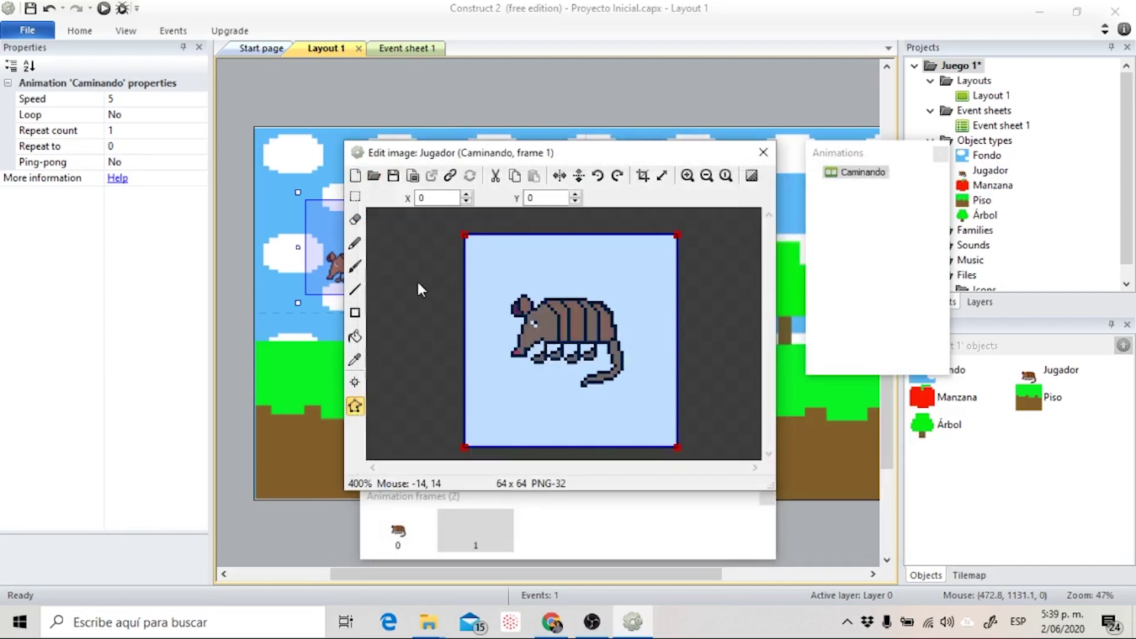
Fill frame 1's white background with the transparent colour and move the armadillo down to the lower edge using a 46 × 38 pixel selection.
{"action": "key", "text": "f"}
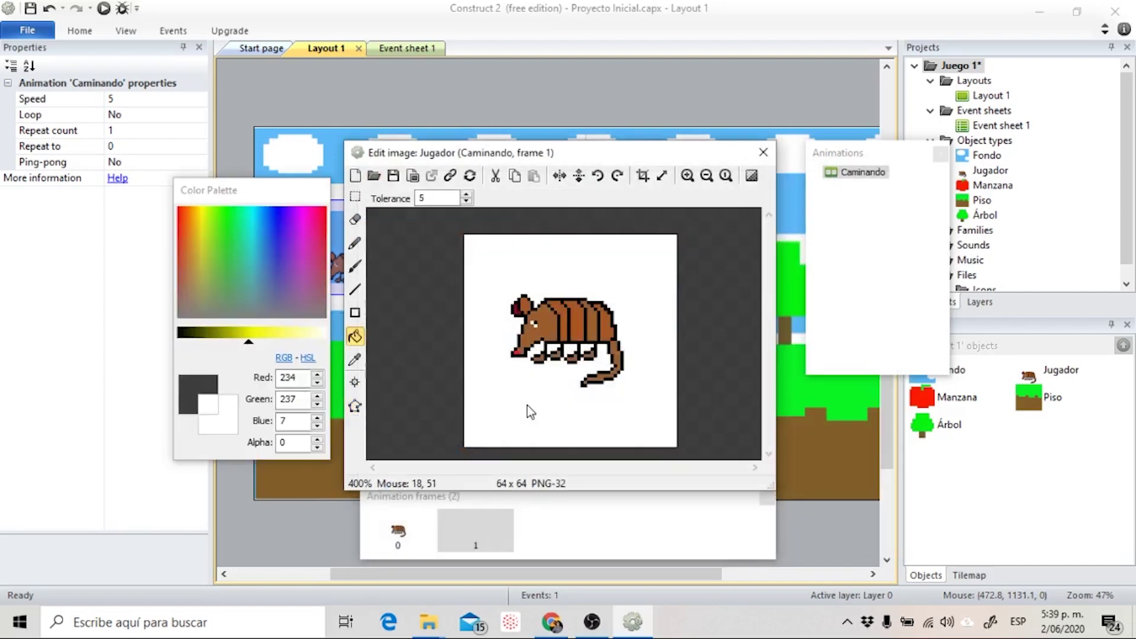
{"action": "left_click", "coordinate": [527, 406]}
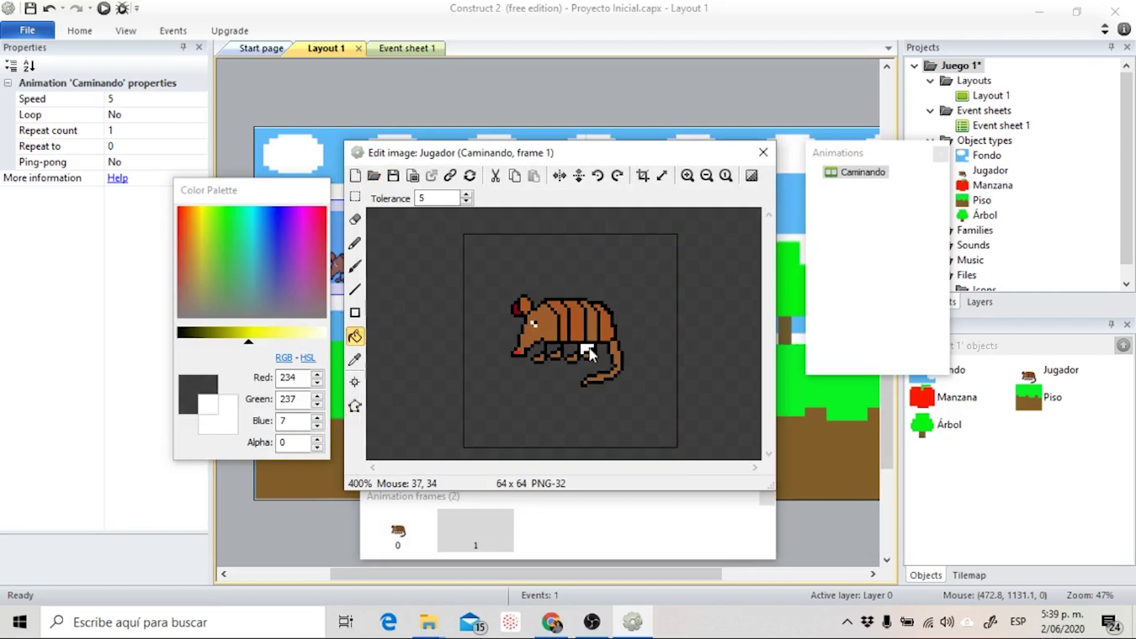
{"action": "key", "text": "s"}
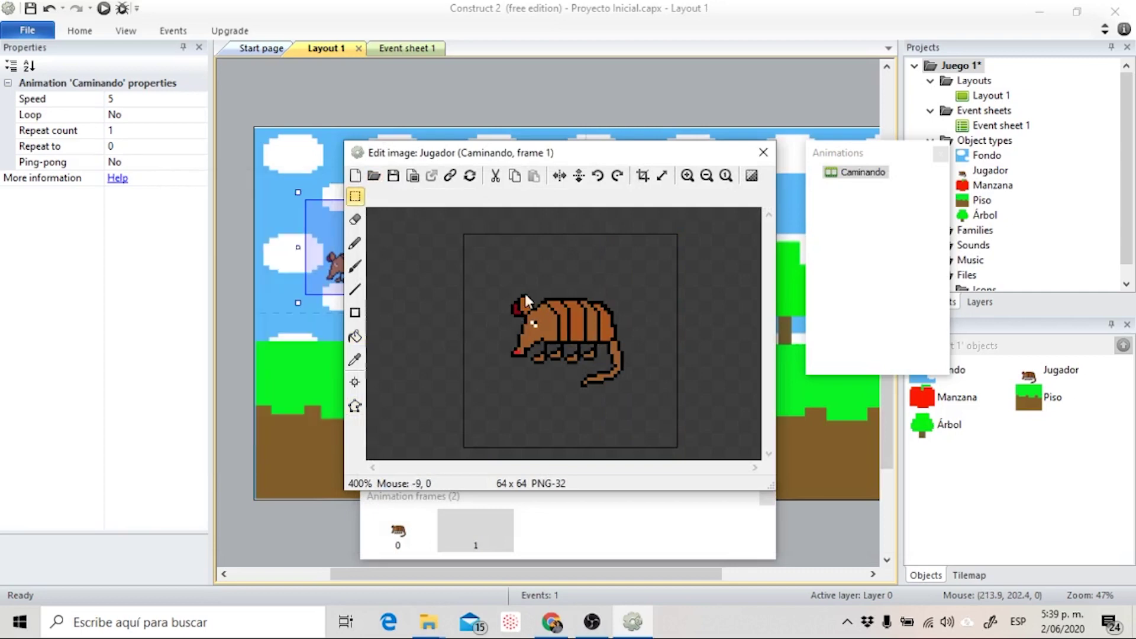
{"action": "left_click_drag", "start_coordinate": [571, 317], "coordinate": [570, 369]}
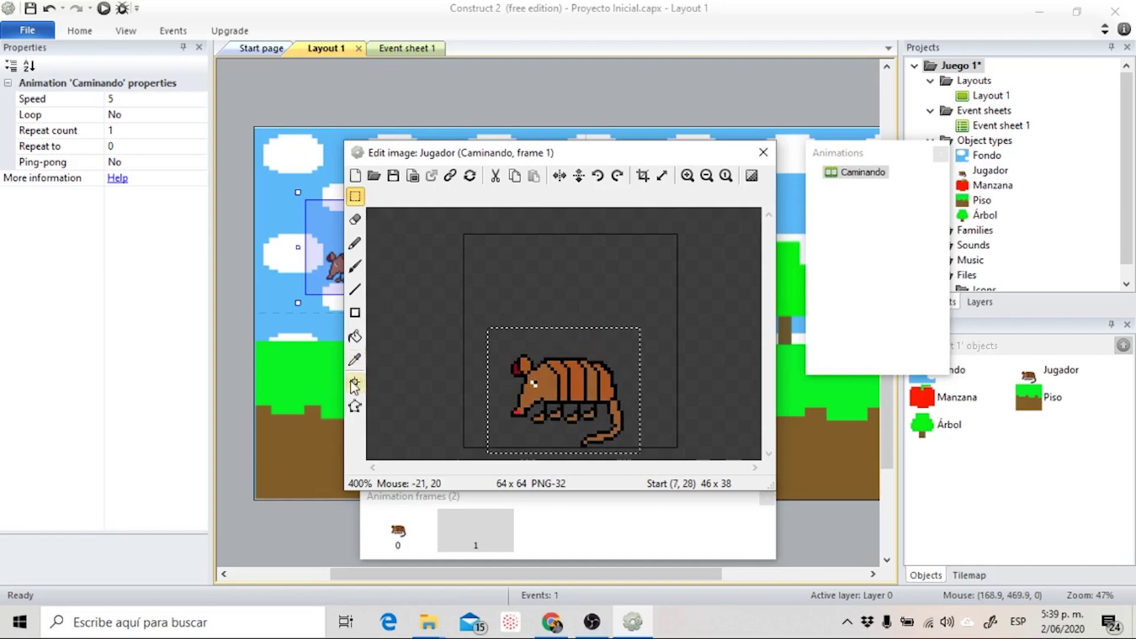
Fit frame 1's collision polygon to the armadillo's body without the lower tail, with lower corners at about (12, 57.25) and (49.25, 57.25).
{"action": "left_click", "coordinate": [355, 406]}
{"action": "left_click_drag", "start_coordinate": [464, 235], "coordinate": [508, 351]}
{"action": "left_click_drag", "start_coordinate": [676, 235], "coordinate": [613, 352]}
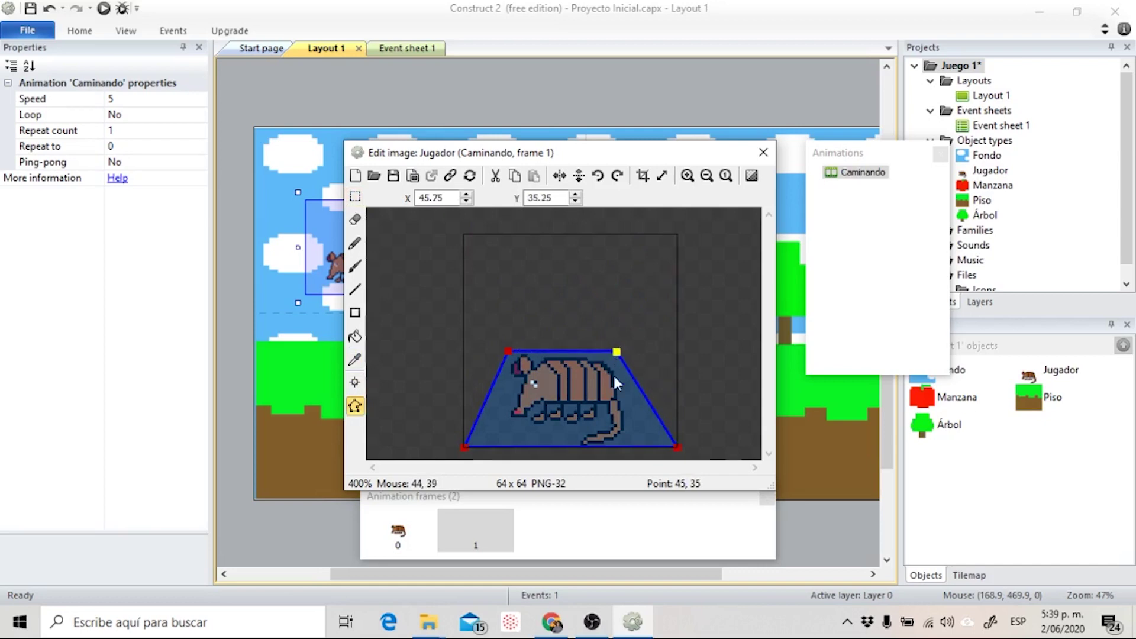
{"action": "left_click_drag", "start_coordinate": [677, 446], "coordinate": [628, 419]}
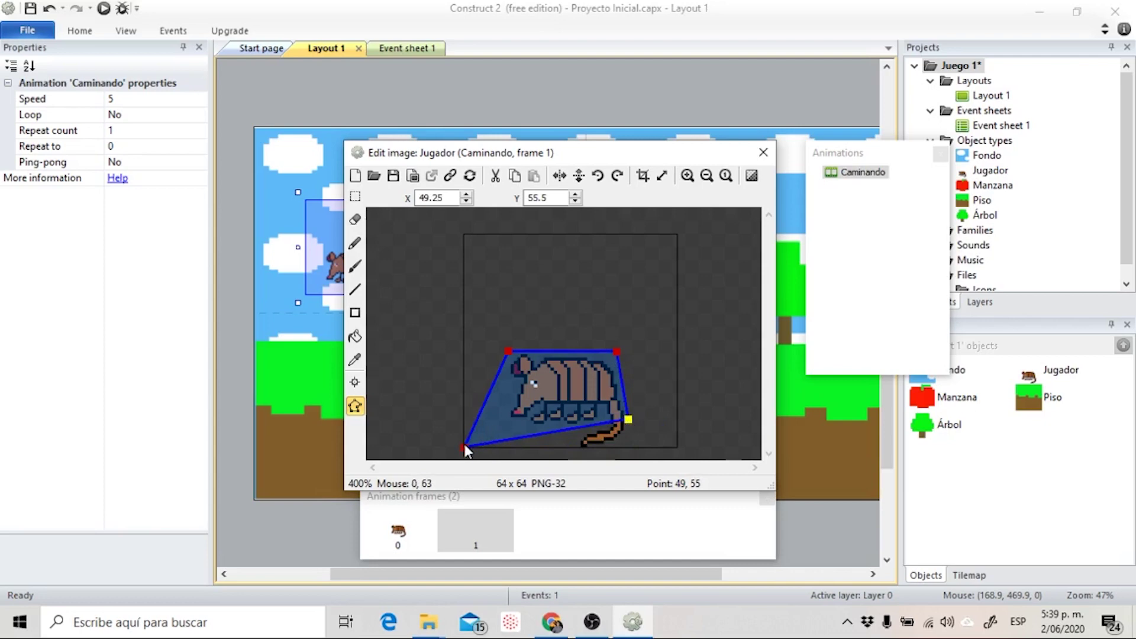
{"action": "left_click_drag", "start_coordinate": [468, 445], "coordinate": [504, 425]}
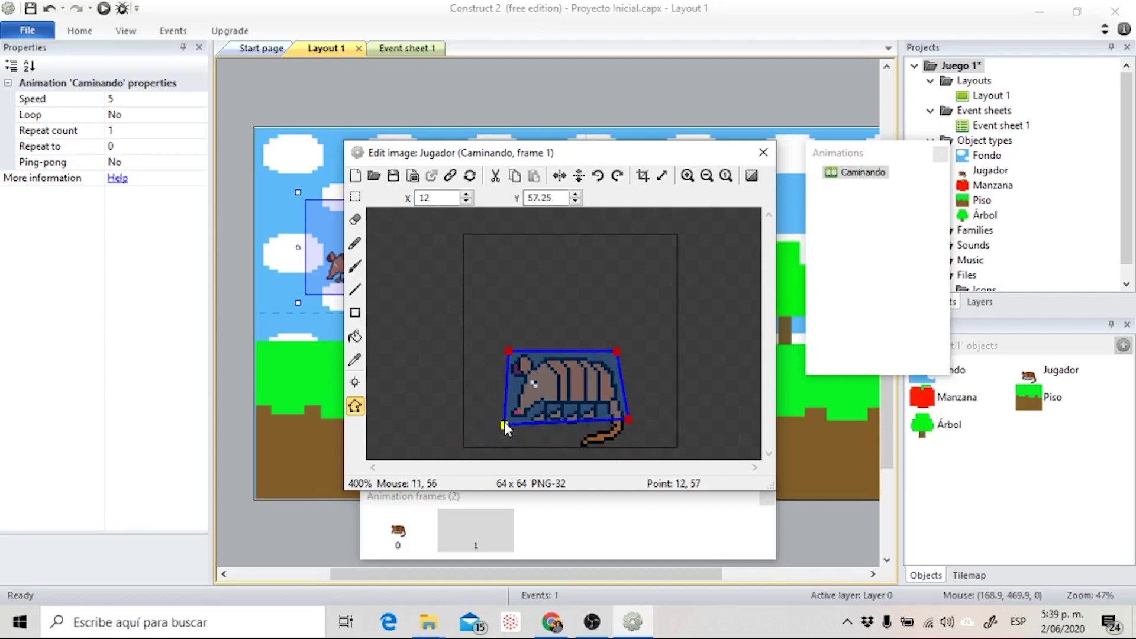
{"action": "left_click_drag", "start_coordinate": [629, 421], "coordinate": [629, 426]}
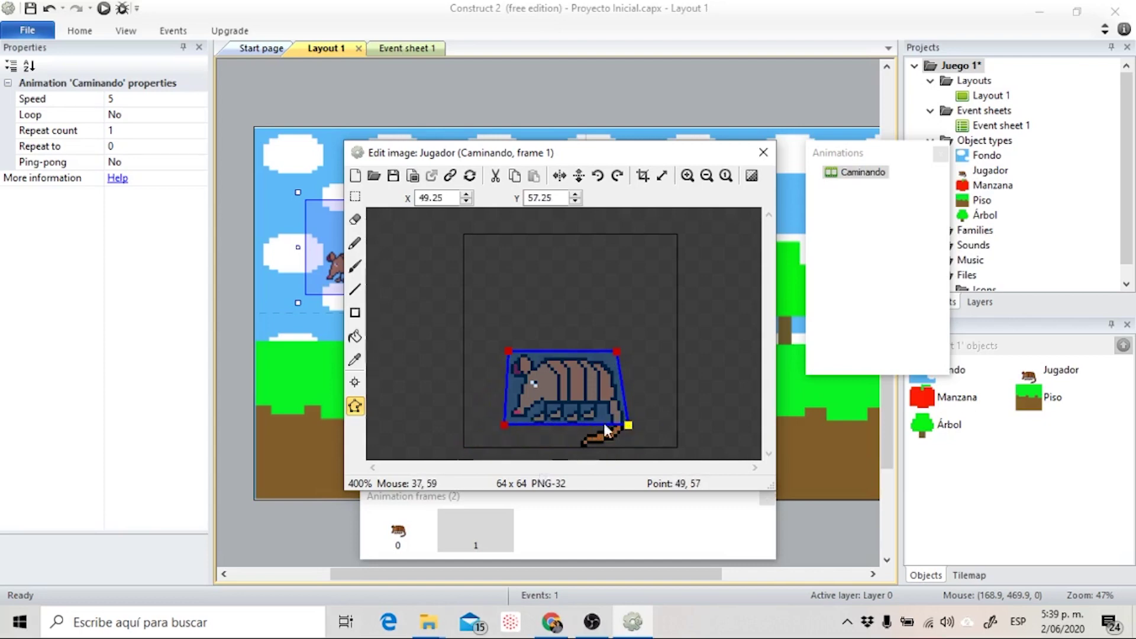
Add a third frame to the Caminando animation and load 3.png into it.
{"action": "right_click", "coordinate": [553, 527]}
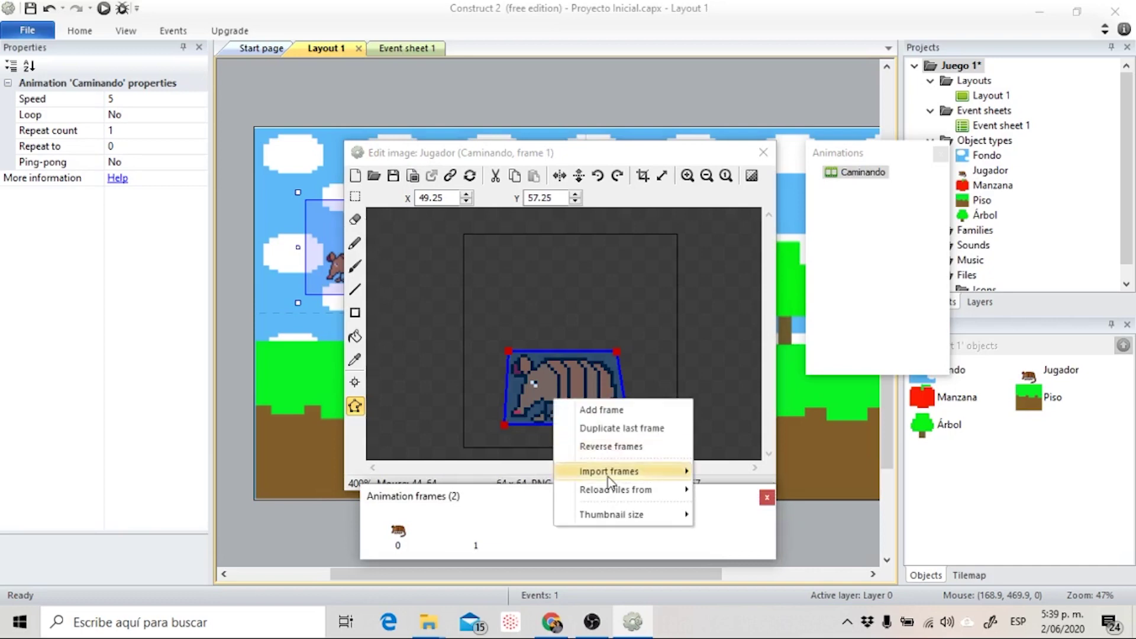
{"action": "left_click", "coordinate": [612, 411]}
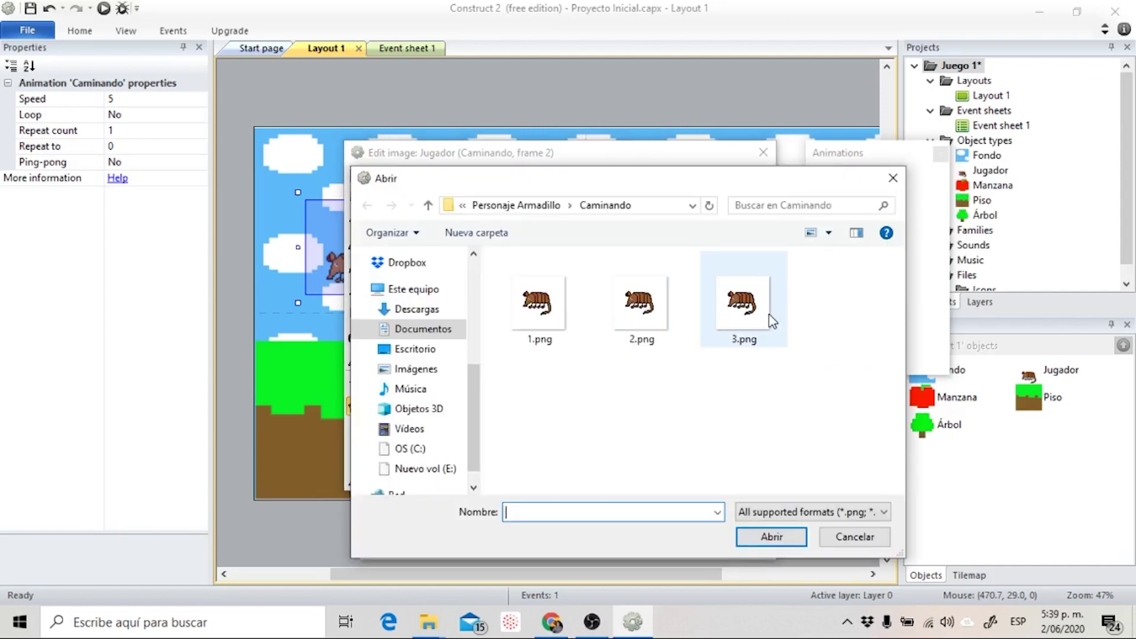
{"action": "left_click", "coordinate": [743, 305]}
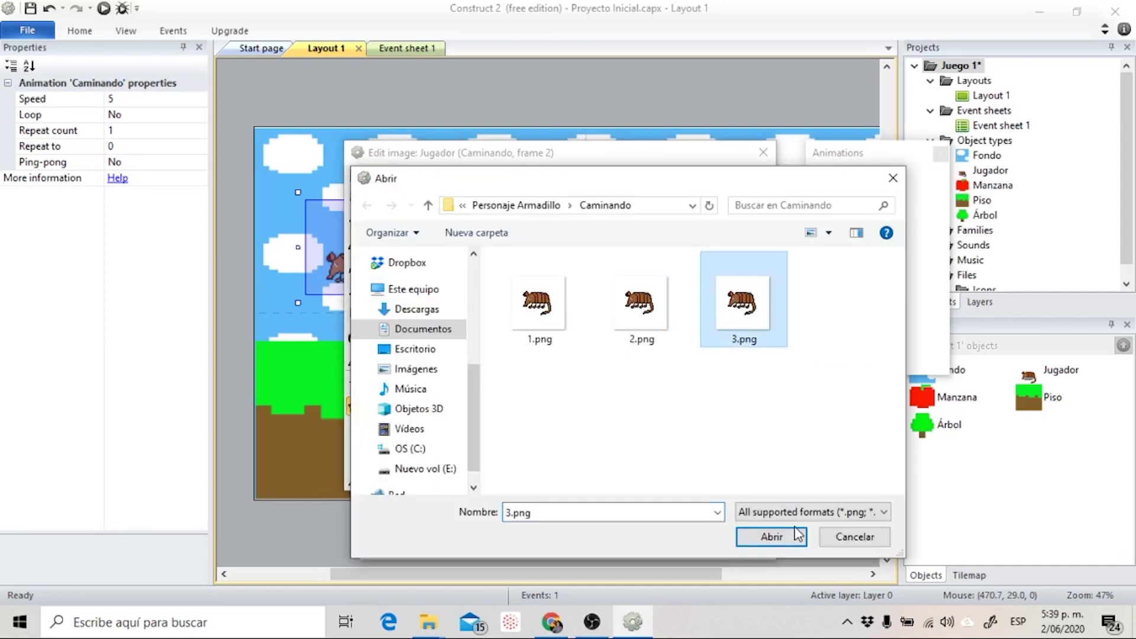
{"action": "left_click", "coordinate": [771, 536]}
Make frame 2's white background and leg gaps transparent, and move the armadillo down to the lower edge using a 41 × 36 pixel selection.
{"action": "left_click", "coordinate": [355, 336]}
{"action": "left_click", "coordinate": [479, 361]}
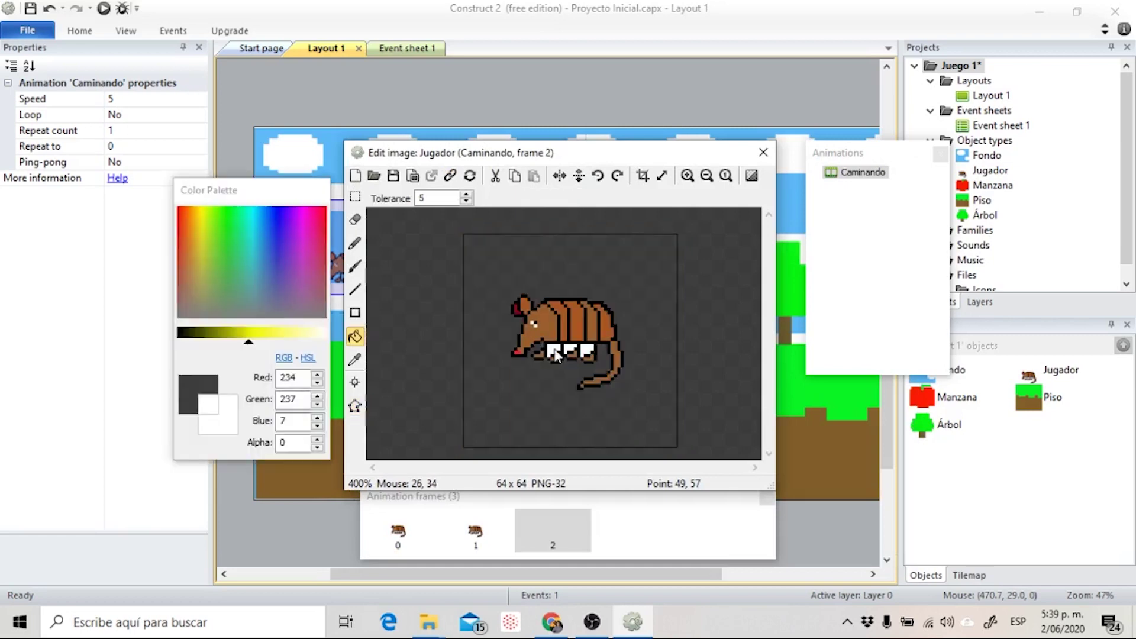
{"action": "left_click", "coordinate": [555, 354]}
{"action": "key", "text": "s"}
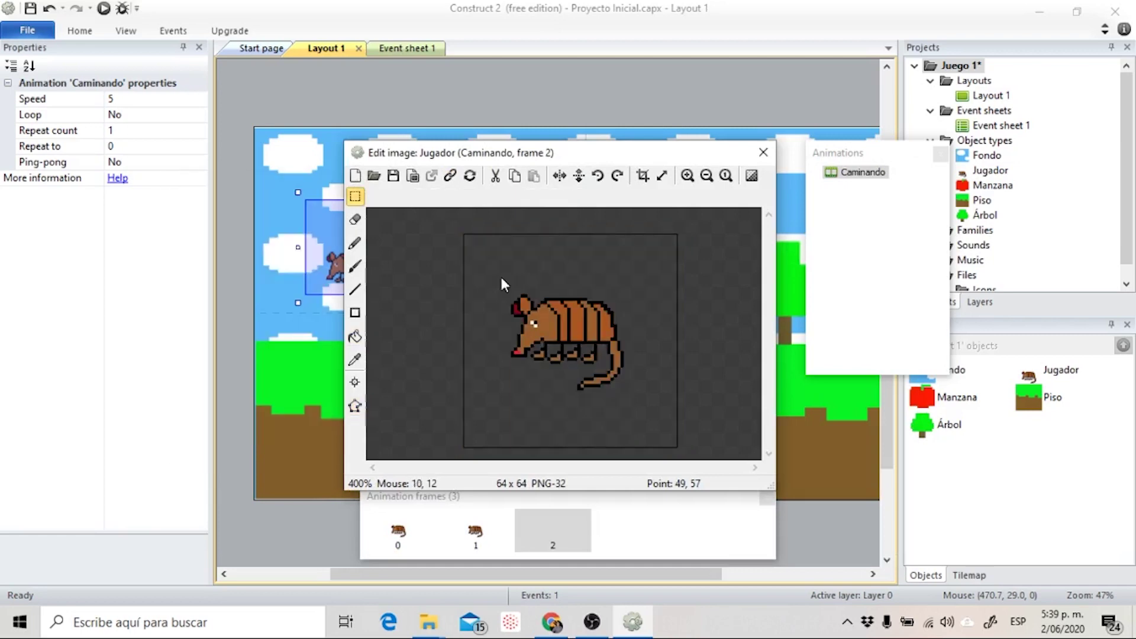
{"action": "left_click_drag", "start_coordinate": [499, 274], "coordinate": [634, 395]}
{"action": "left_click_drag", "start_coordinate": [583, 332], "coordinate": [584, 384]}
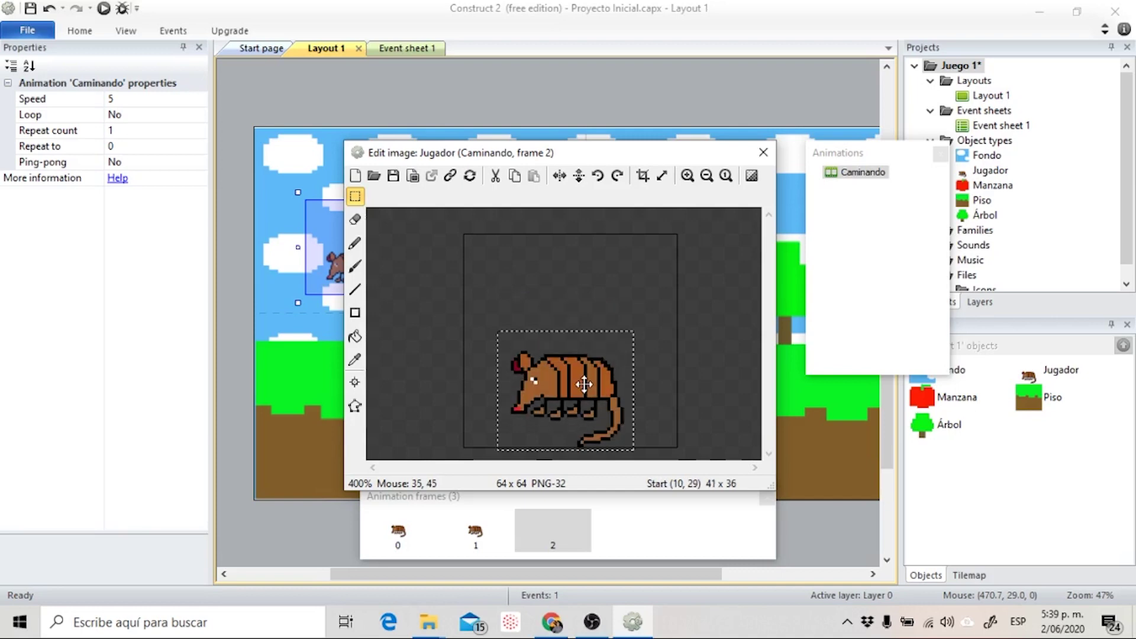
Fit frame 2's collision polygon to the armadillo's body, with lower corners at about (11.75, 56) and (49.25, 55.75), and close the image editor.
{"action": "key", "text": "c"}
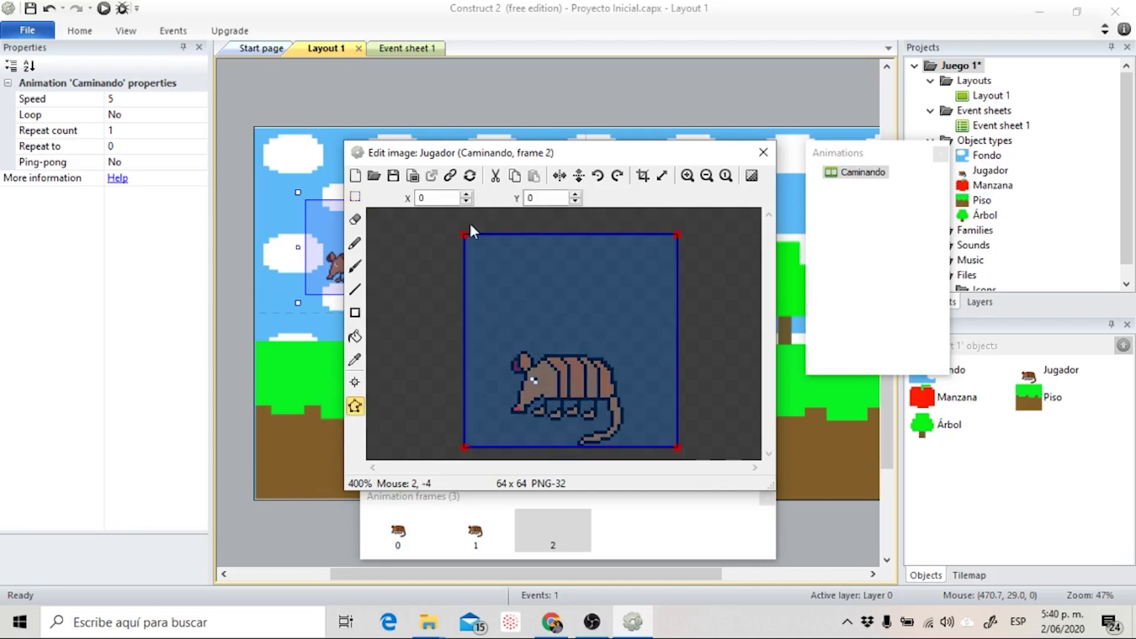
{"action": "left_click_drag", "start_coordinate": [466, 235], "coordinate": [515, 349]}
{"action": "left_click_drag", "start_coordinate": [678, 235], "coordinate": [612, 349]}
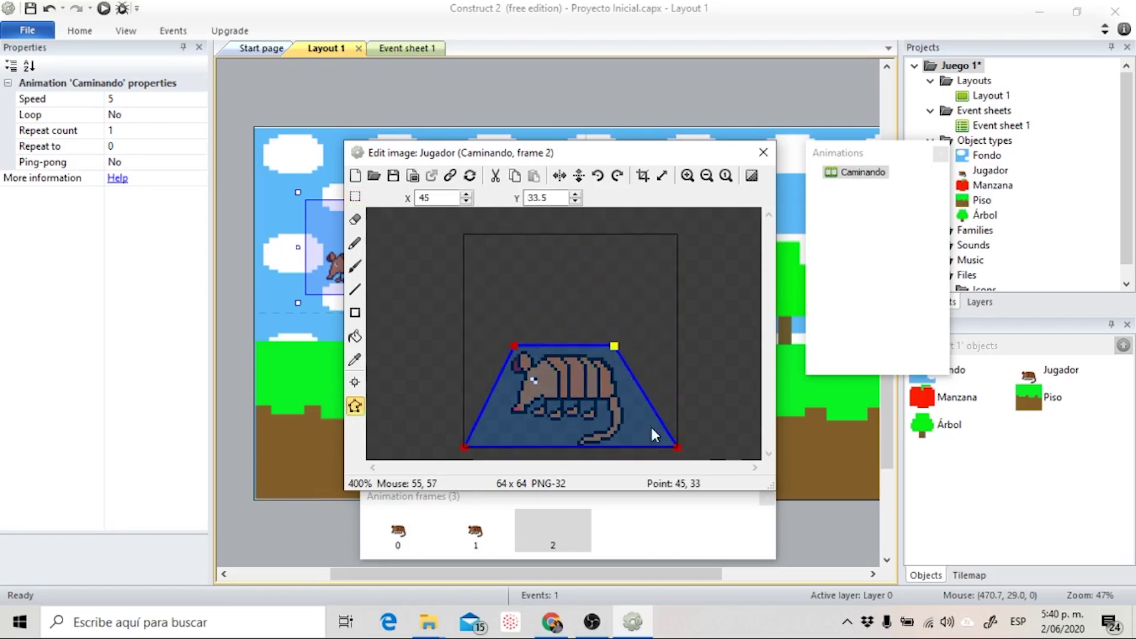
{"action": "left_click_drag", "start_coordinate": [676, 446], "coordinate": [628, 420]}
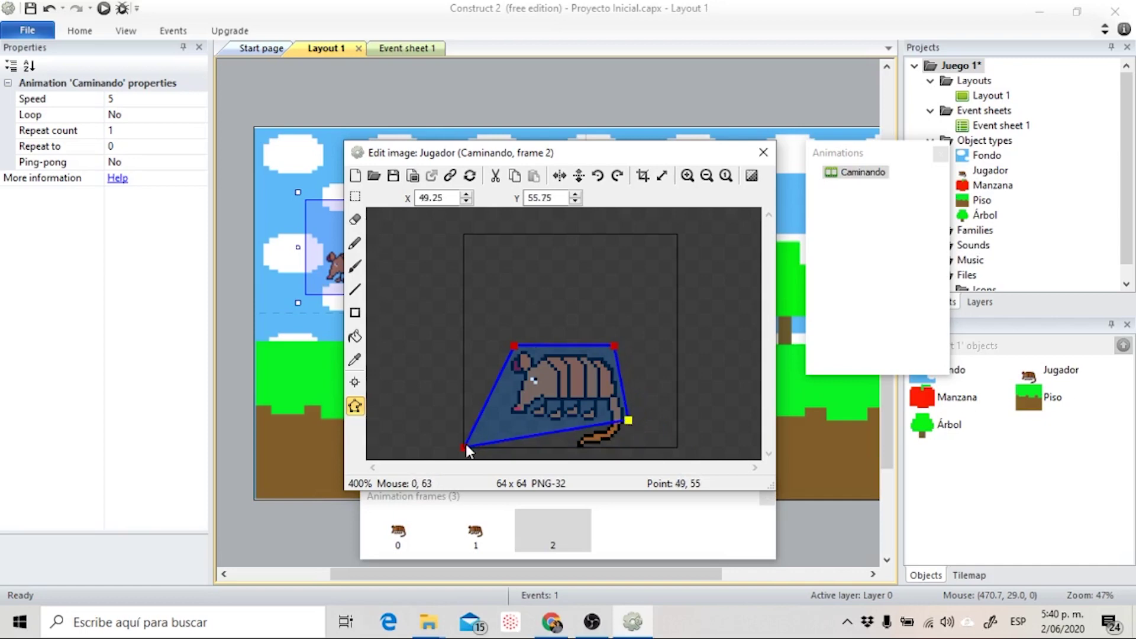
{"action": "left_click_drag", "start_coordinate": [466, 445], "coordinate": [505, 419]}
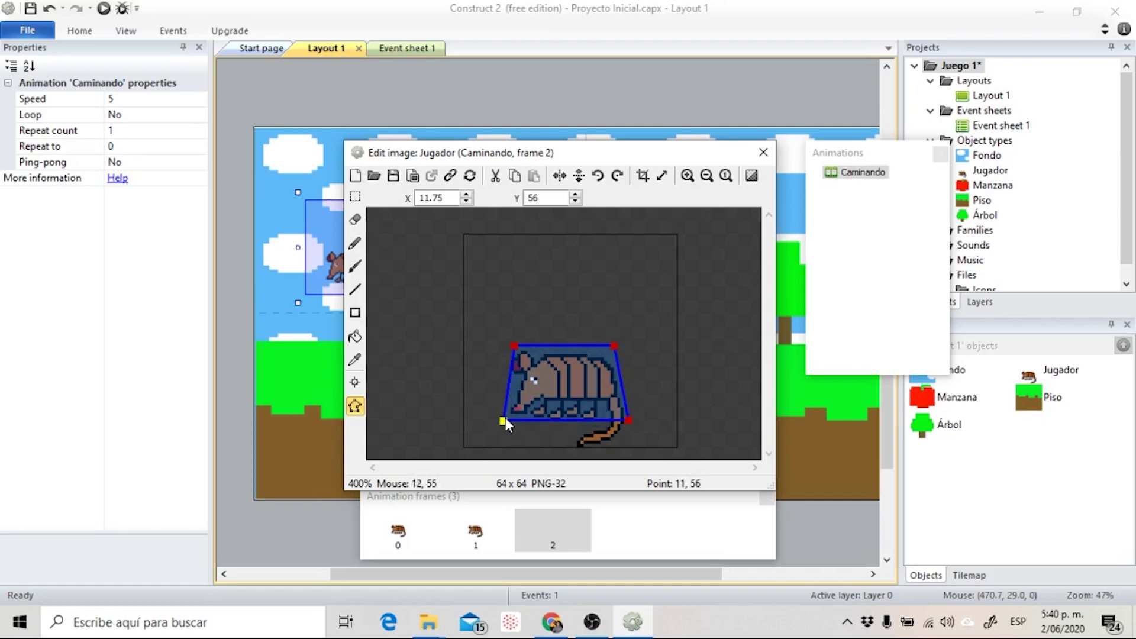
{"action": "left_click", "coordinate": [762, 153]}
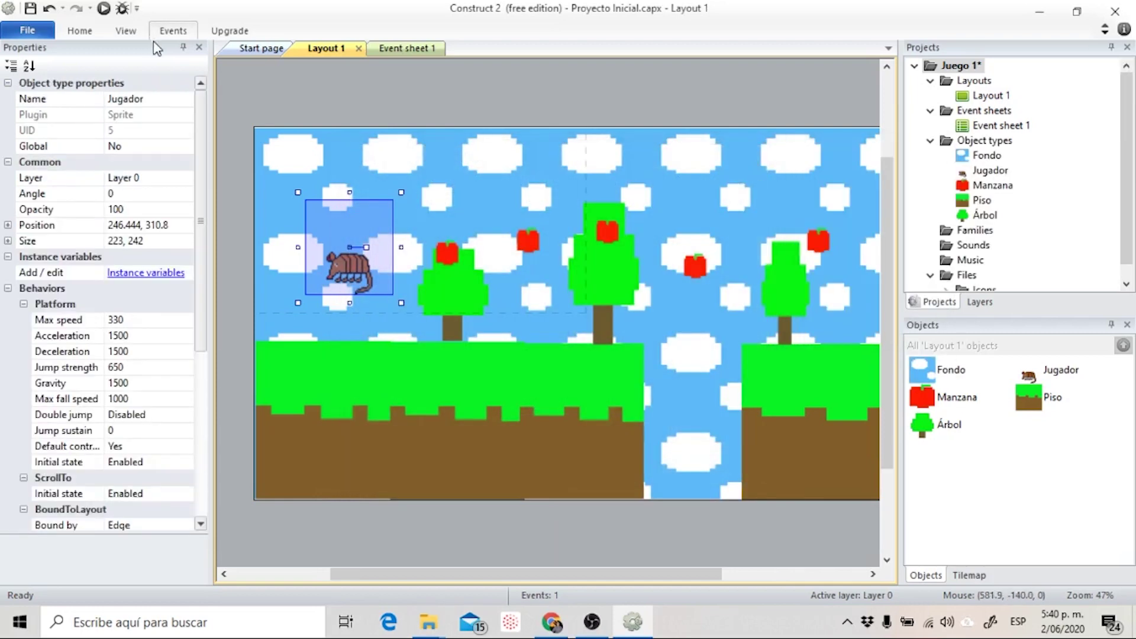
Add an event to Event sheet 1 with the Jugador condition Platform Is moving.
{"action": "left_click", "coordinate": [406, 48]}
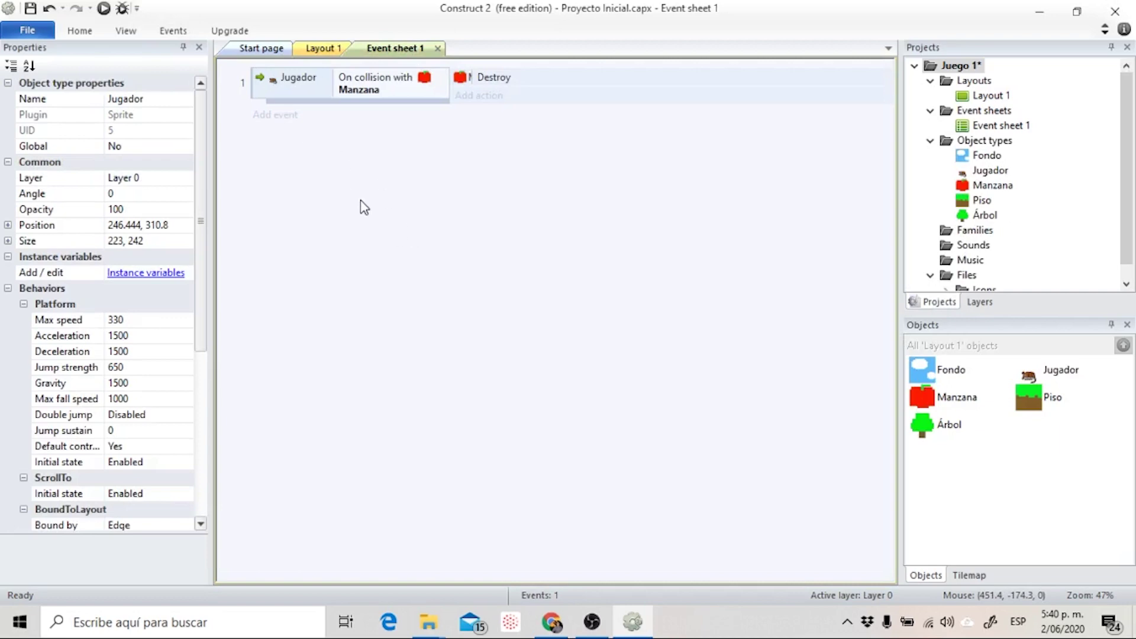
{"action": "left_click", "coordinate": [295, 115]}
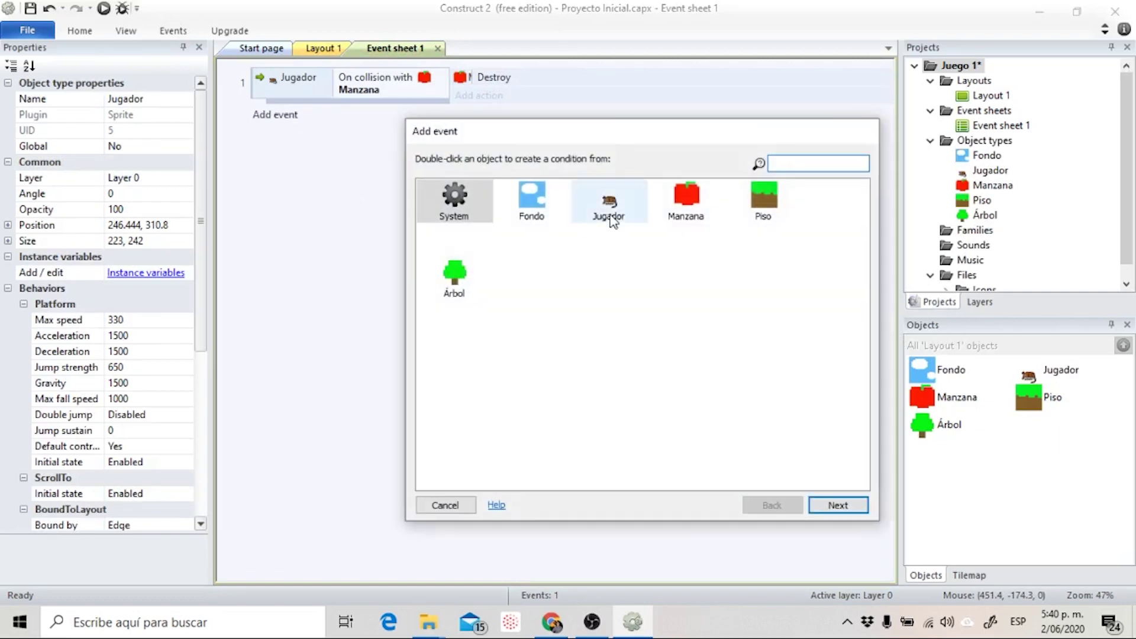
{"action": "left_click", "coordinate": [610, 213]}
{"action": "left_click", "coordinate": [838, 505]}
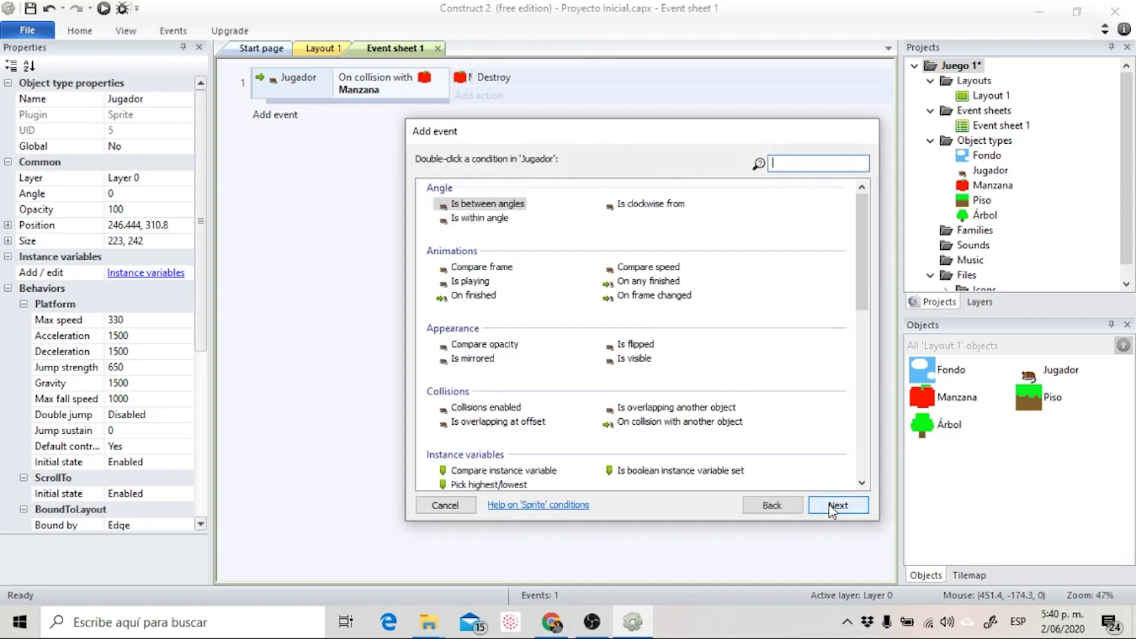
{"action": "scroll", "coordinate": [855, 259], "scroll_direction": "down", "scroll_amount": 4}
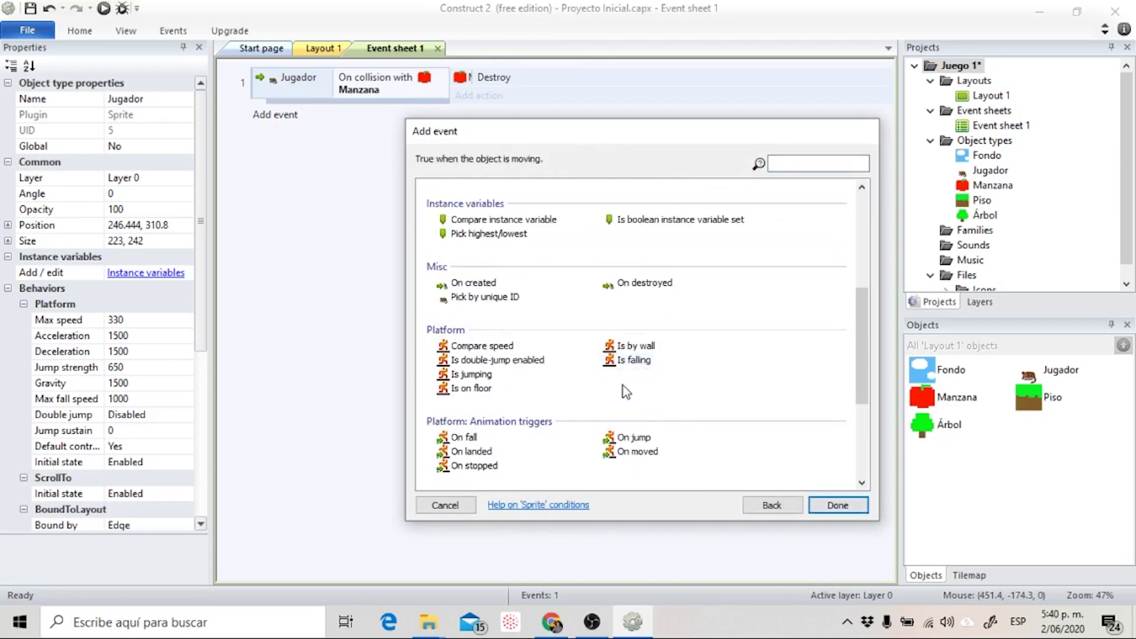
{"action": "left_click", "coordinate": [625, 374]}
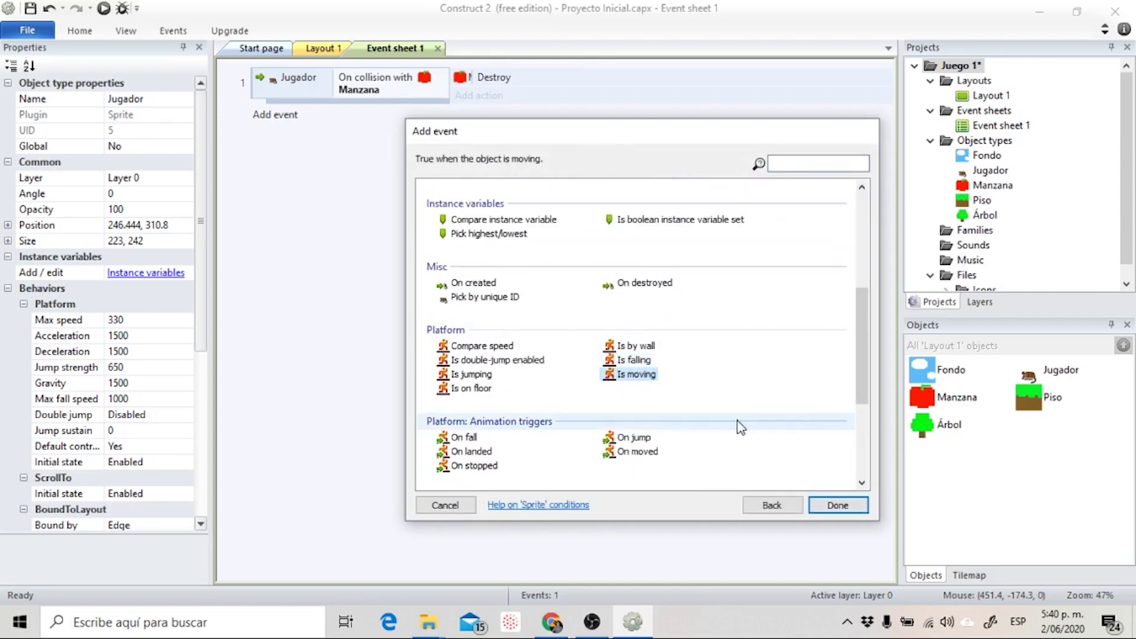
{"action": "left_click", "coordinate": [839, 506]}
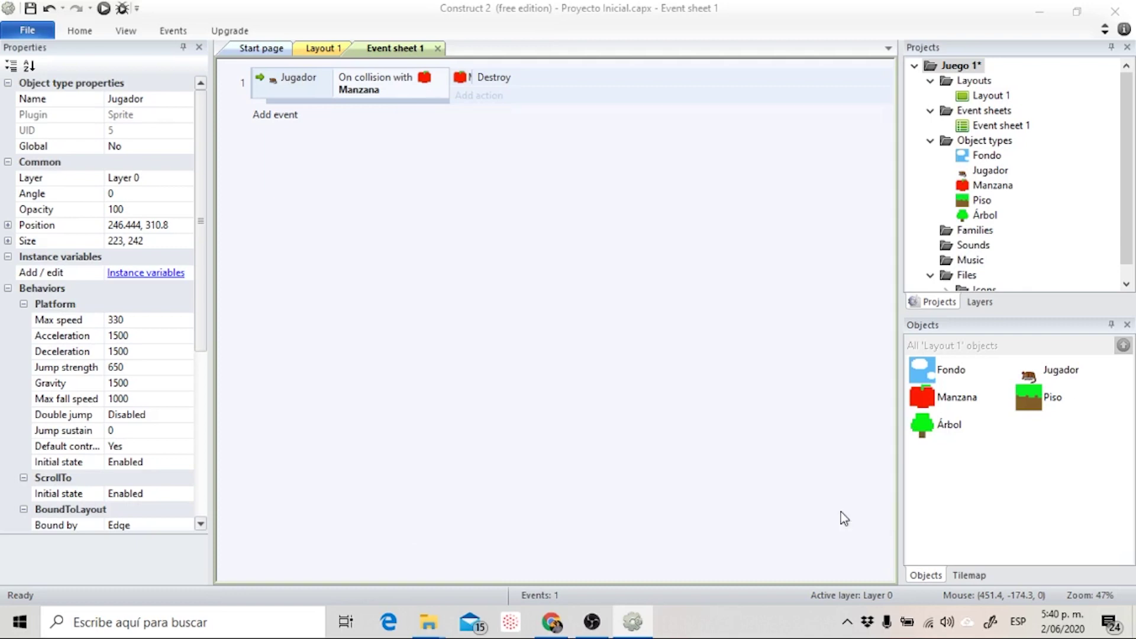
Add a Jugador action to the Platform is moving event that sets the animation to "Caminando" from the beginning.
{"action": "left_click", "coordinate": [485, 116]}
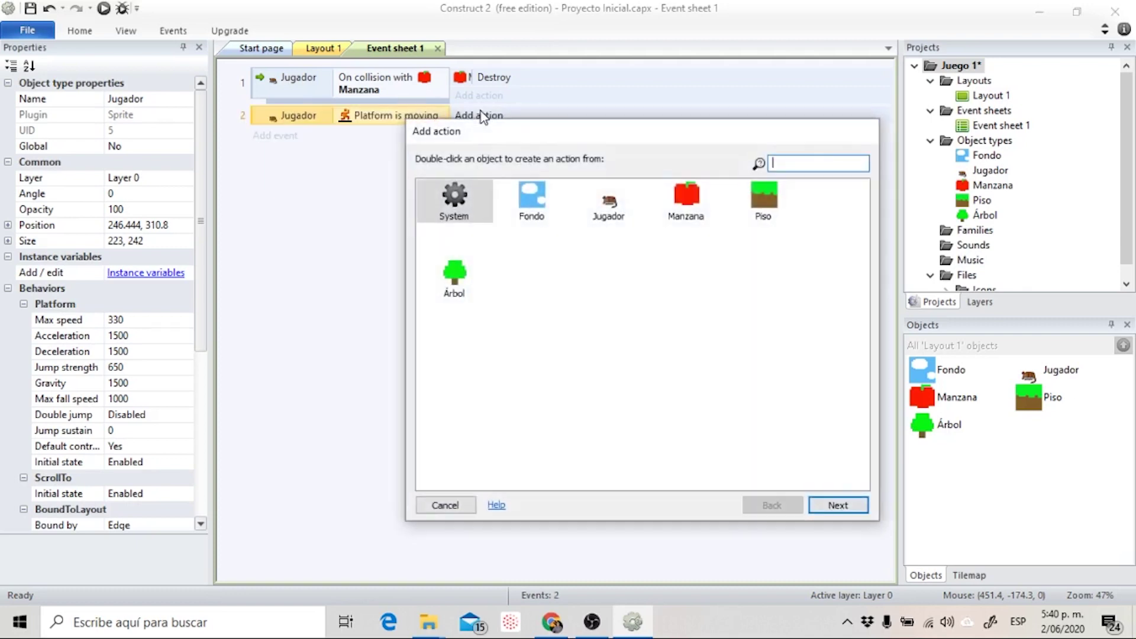
{"action": "left_click", "coordinate": [609, 201]}
{"action": "left_click", "coordinate": [834, 505]}
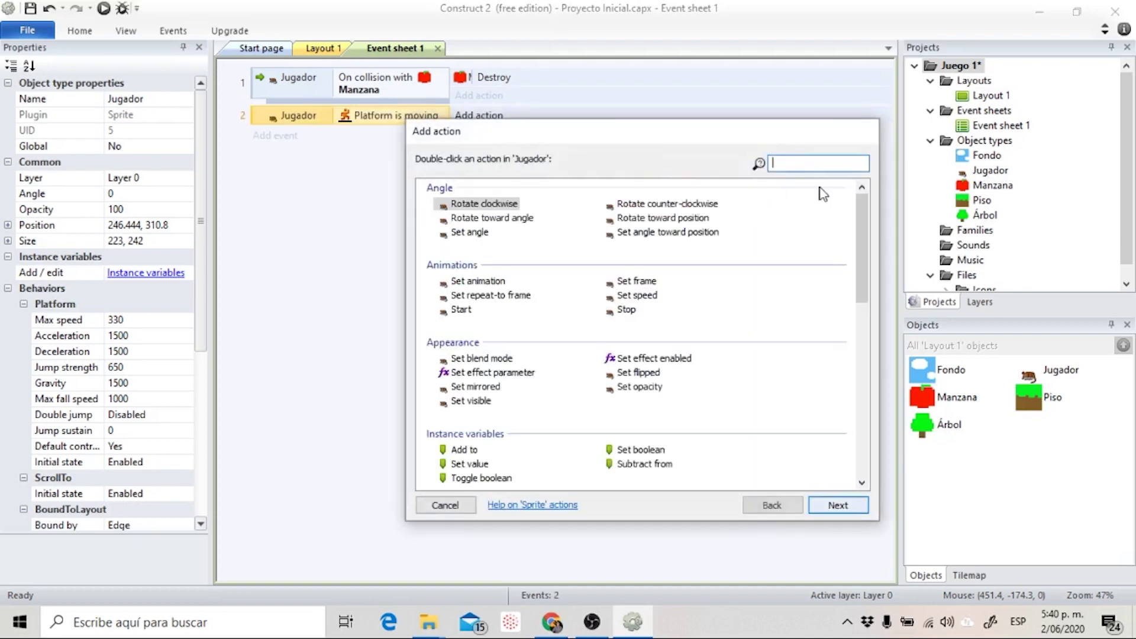
{"action": "left_click_drag", "start_coordinate": [858, 244], "coordinate": [846, 330]}
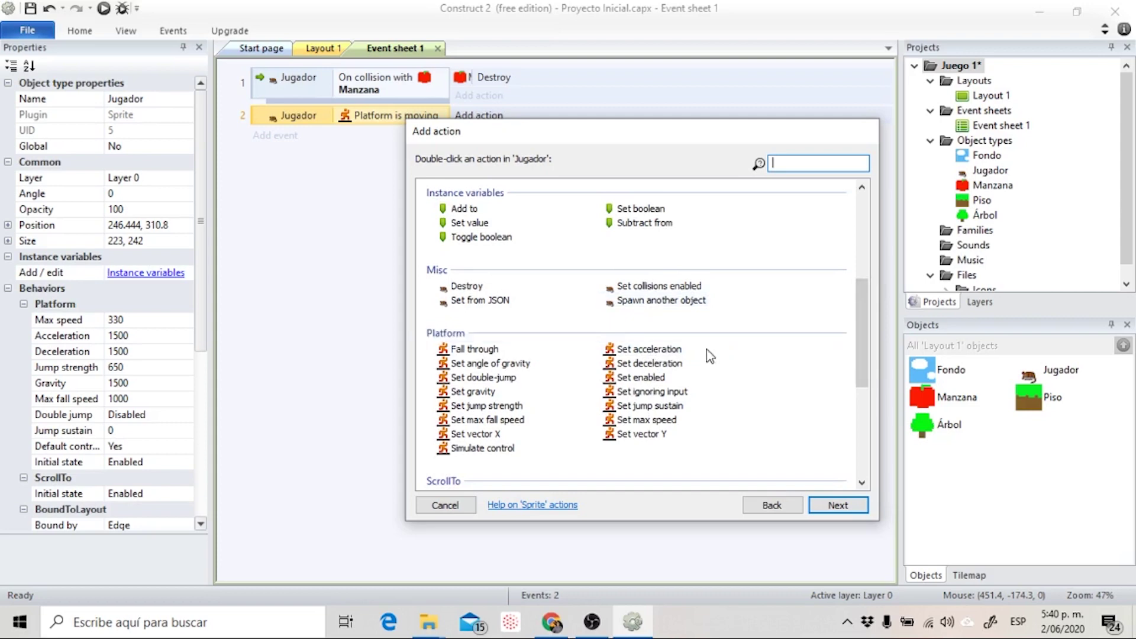
{"action": "left_click_drag", "start_coordinate": [856, 332], "coordinate": [824, 273]}
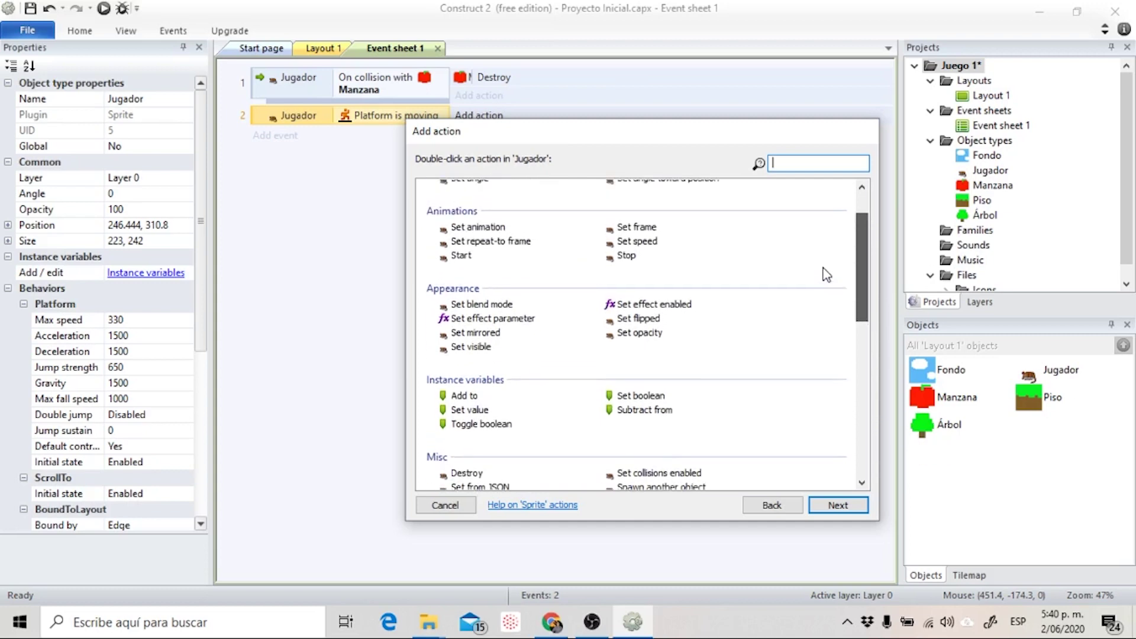
{"action": "left_click", "coordinate": [480, 229]}
{"action": "left_click", "coordinate": [834, 505]}
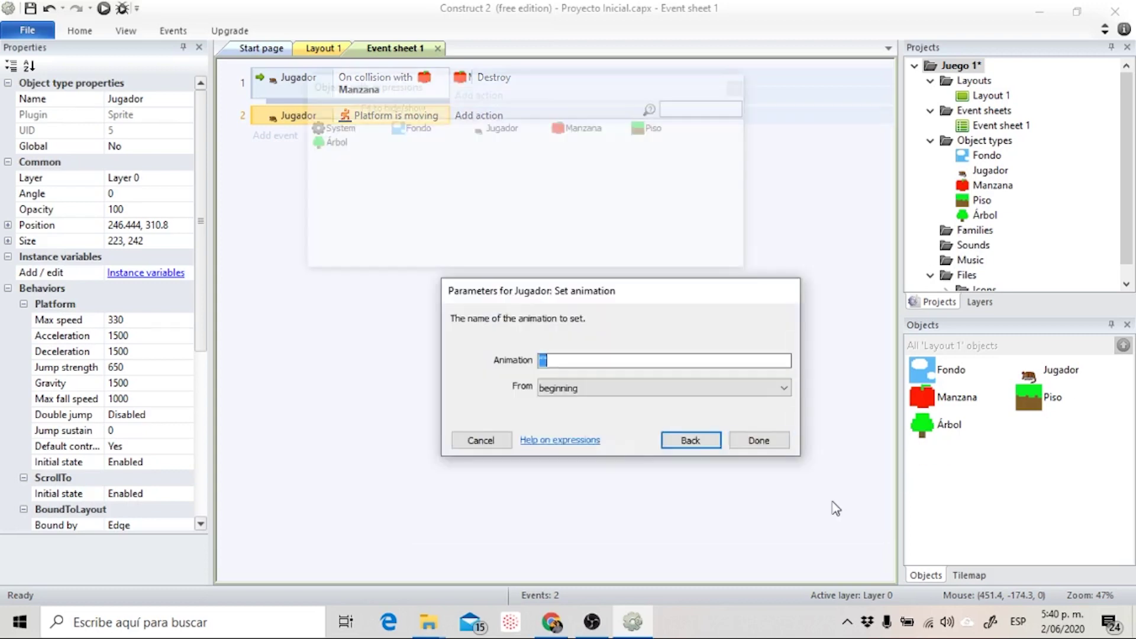
{"action": "left_click", "coordinate": [542, 360]}
{"action": "type", "text": "Caminando"}
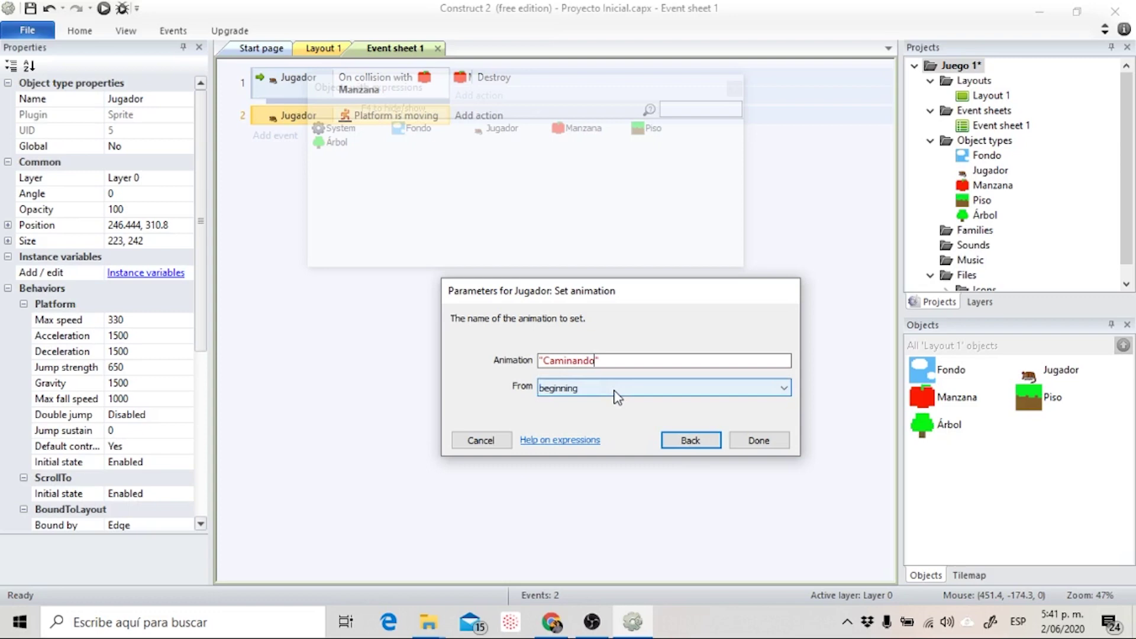
{"action": "left_click", "coordinate": [766, 442]}
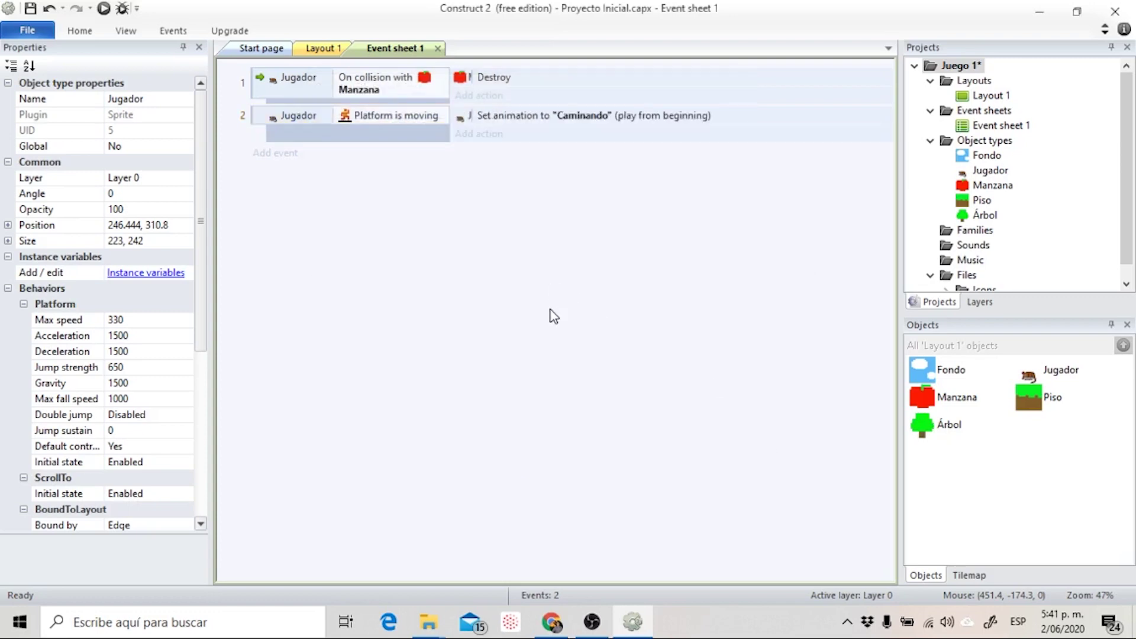
Run the layout preview and test the armadillo's walking animation by moving it left and right and jumping.
{"action": "left_click", "coordinate": [103, 8]}
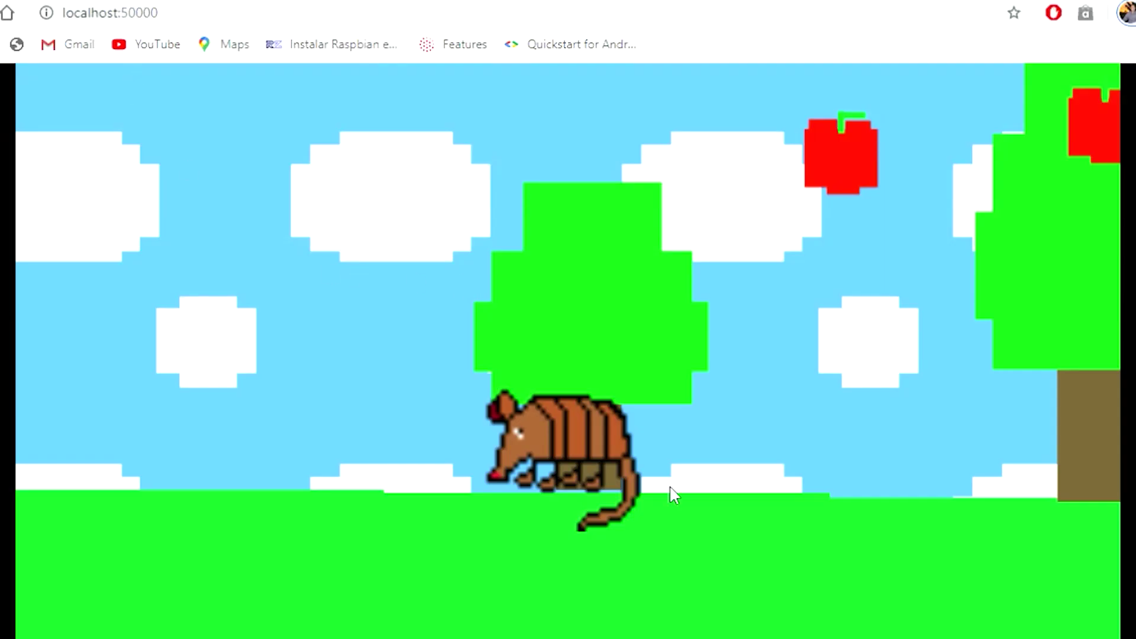
{"action": "key", "text": "Left"}
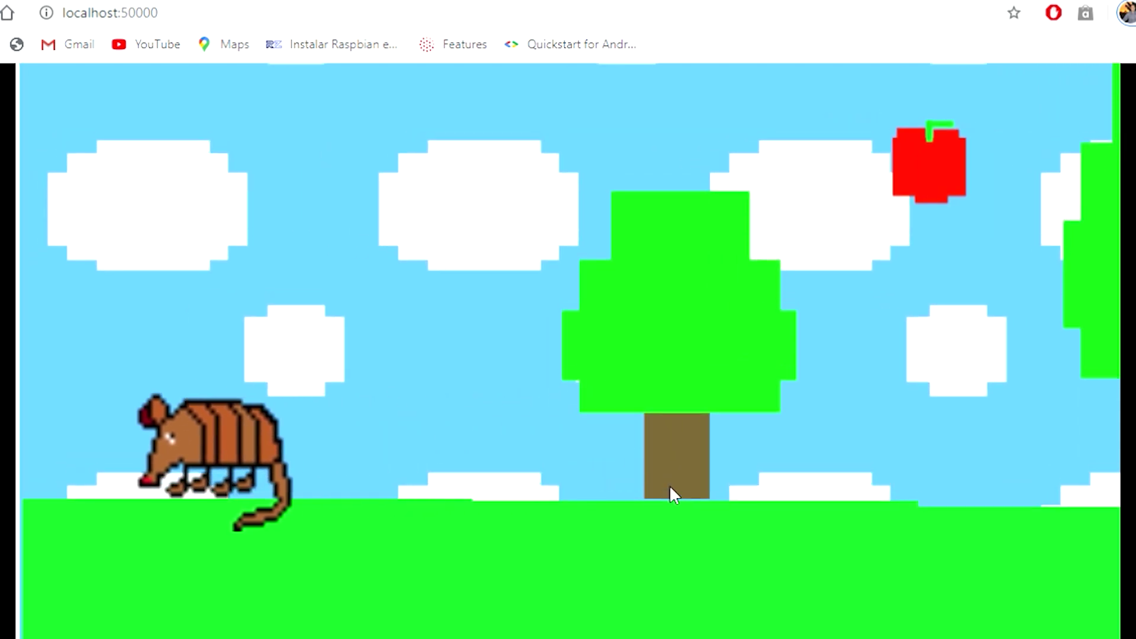
{"action": "key", "text": "Right"}
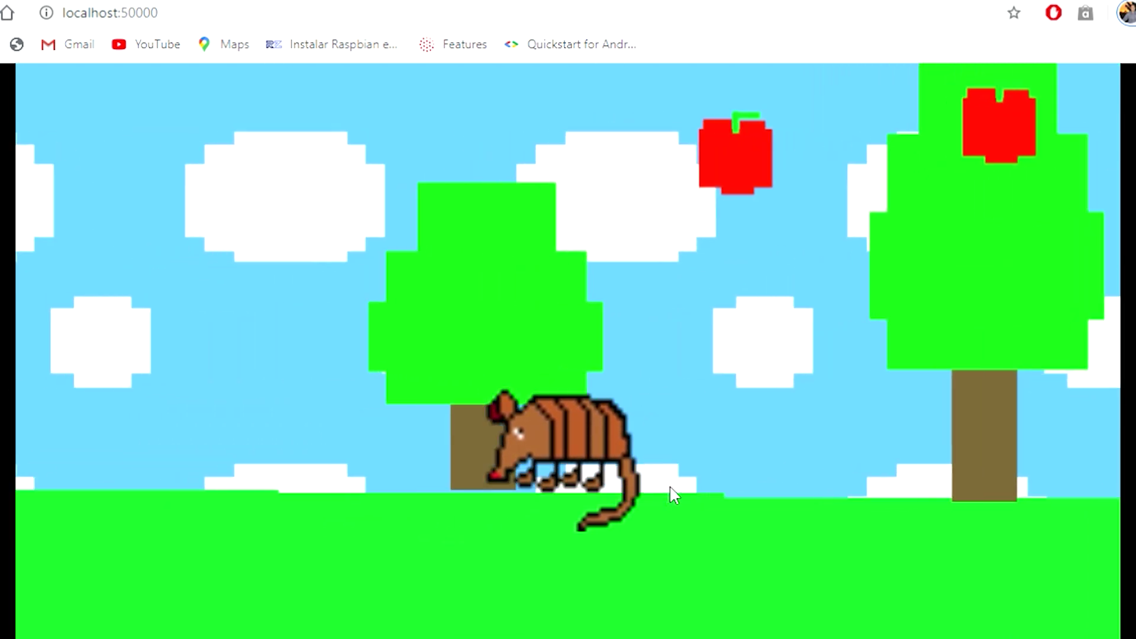
{"action": "key", "text": "Left"}
{"action": "key", "text": "Right"}
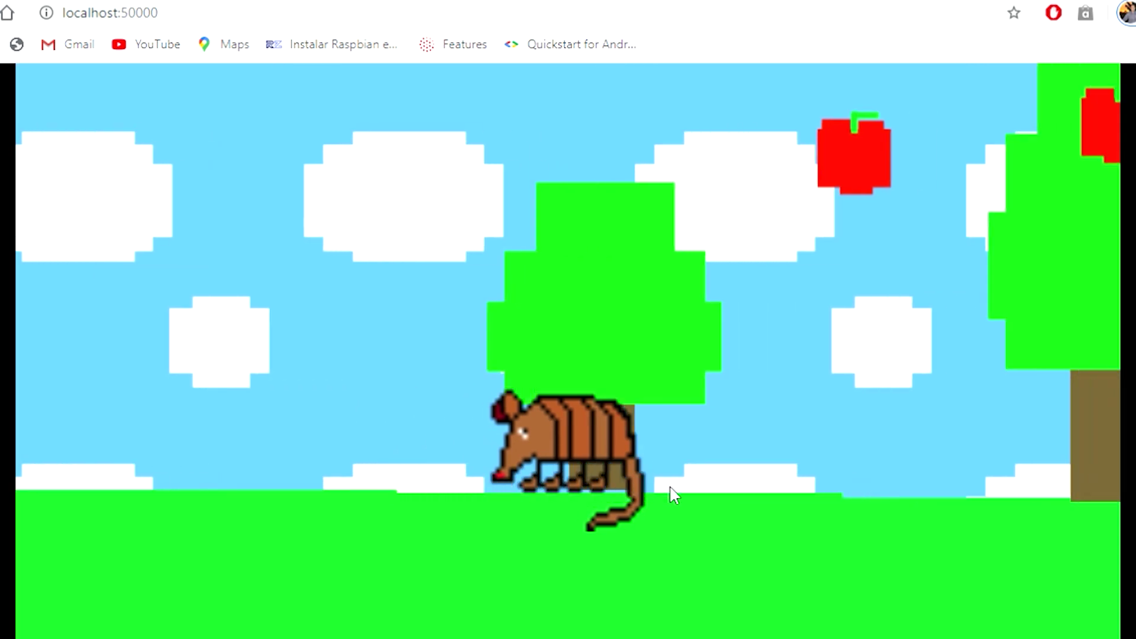
{"action": "key", "text": "Left"}
{"action": "key", "text": "Right"}
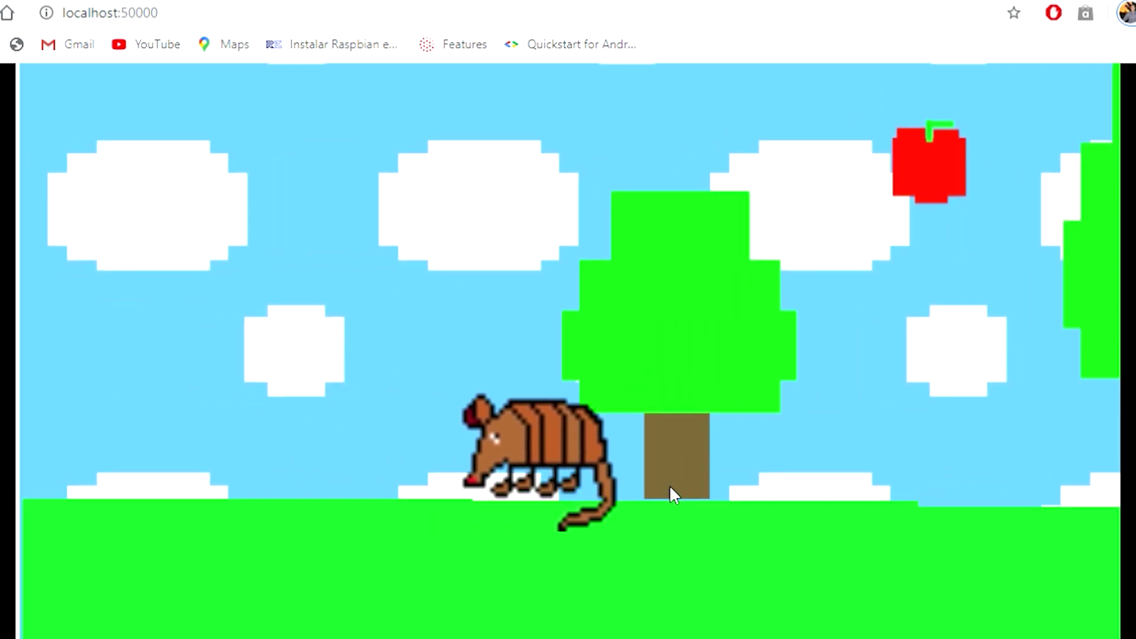
{"action": "key", "text": "Up"}
{"action": "key", "text": "Left"}
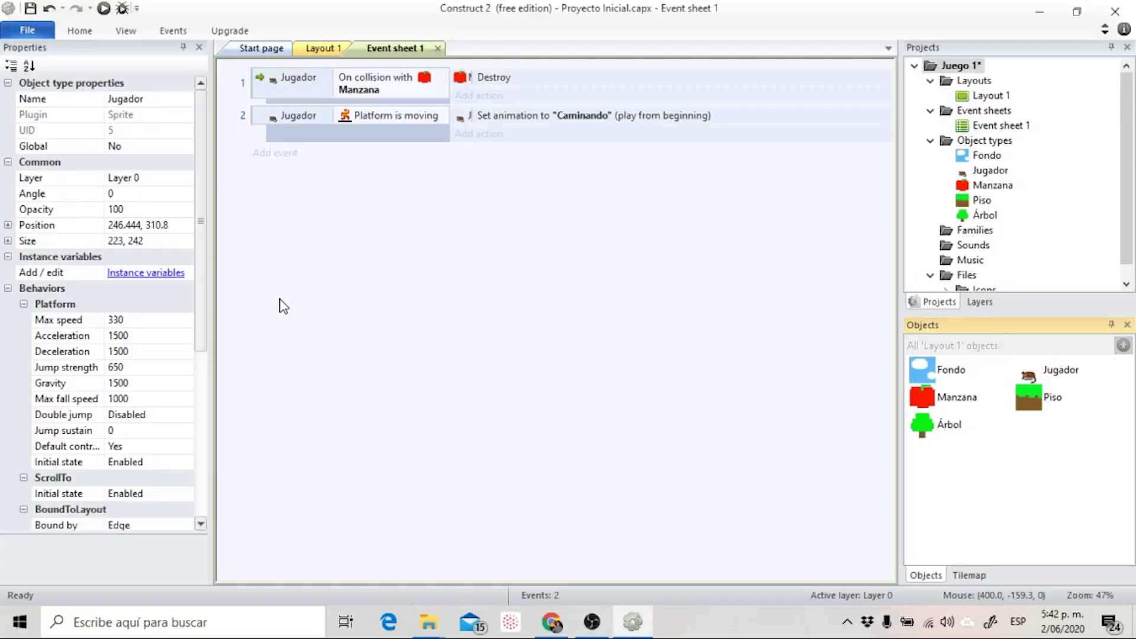
{"action": "left_click", "coordinate": [320, 49]}
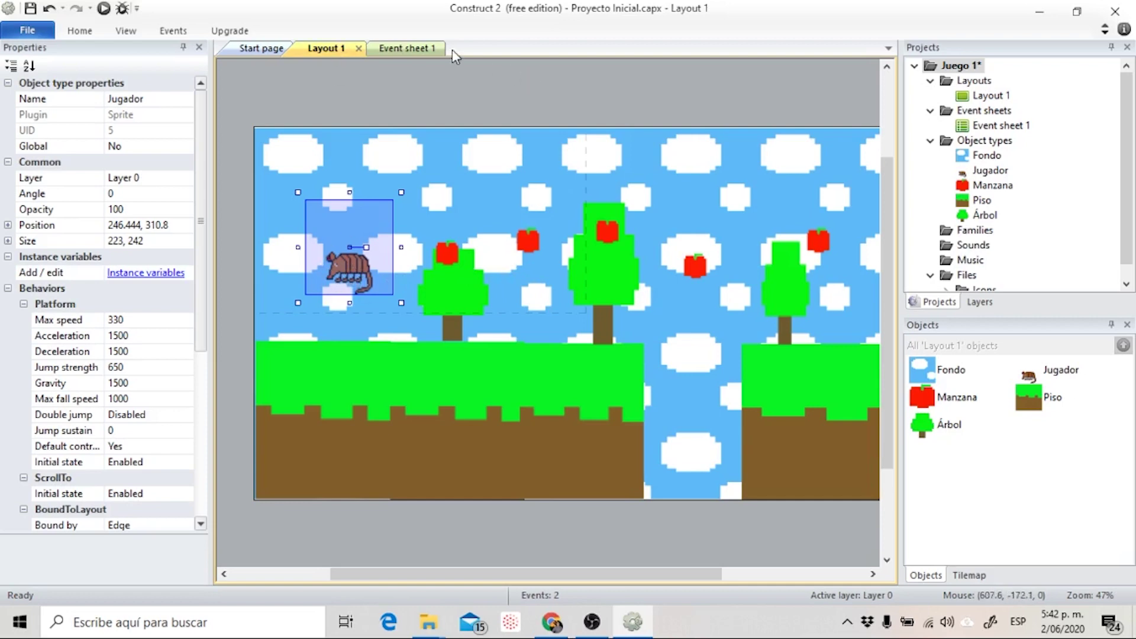
{"action": "left_click", "coordinate": [414, 50]}
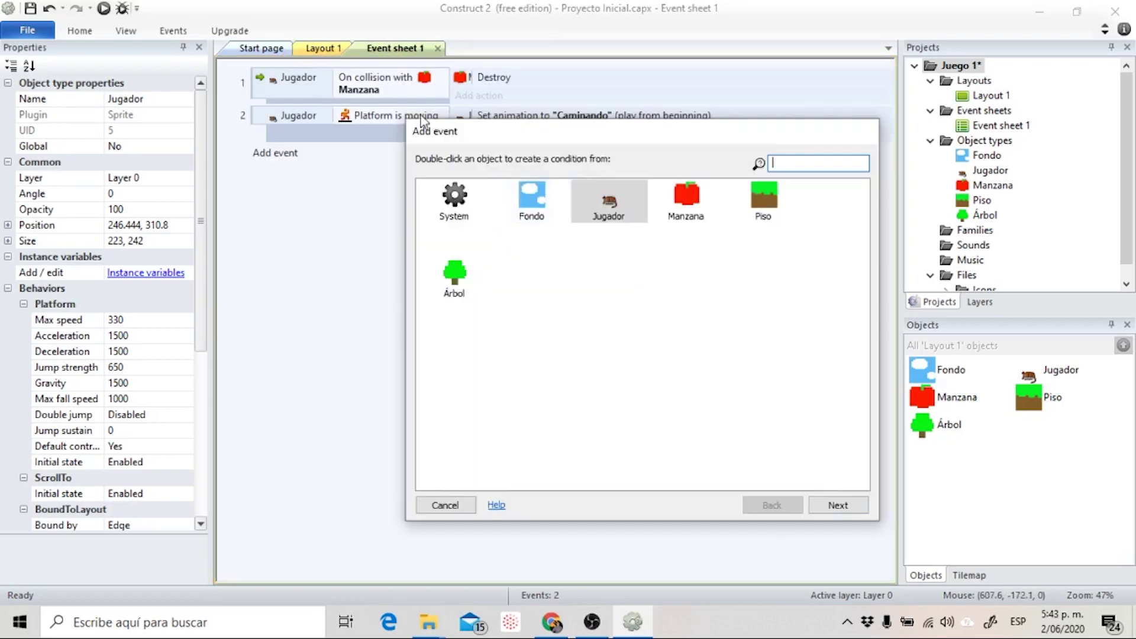
{"action": "left_click", "coordinate": [441, 506]}
Insert a Keyboard input object into the project from Layout 1.
{"action": "left_click", "coordinate": [319, 52]}
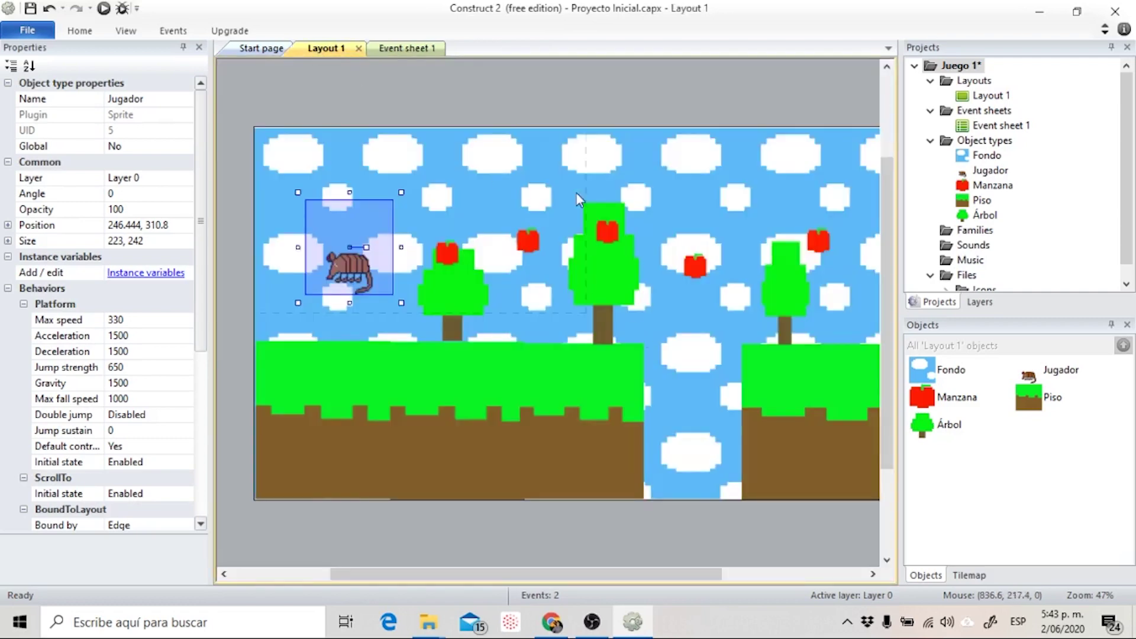
{"action": "left_click", "coordinate": [535, 103]}
{"action": "double_click", "coordinate": [535, 103]}
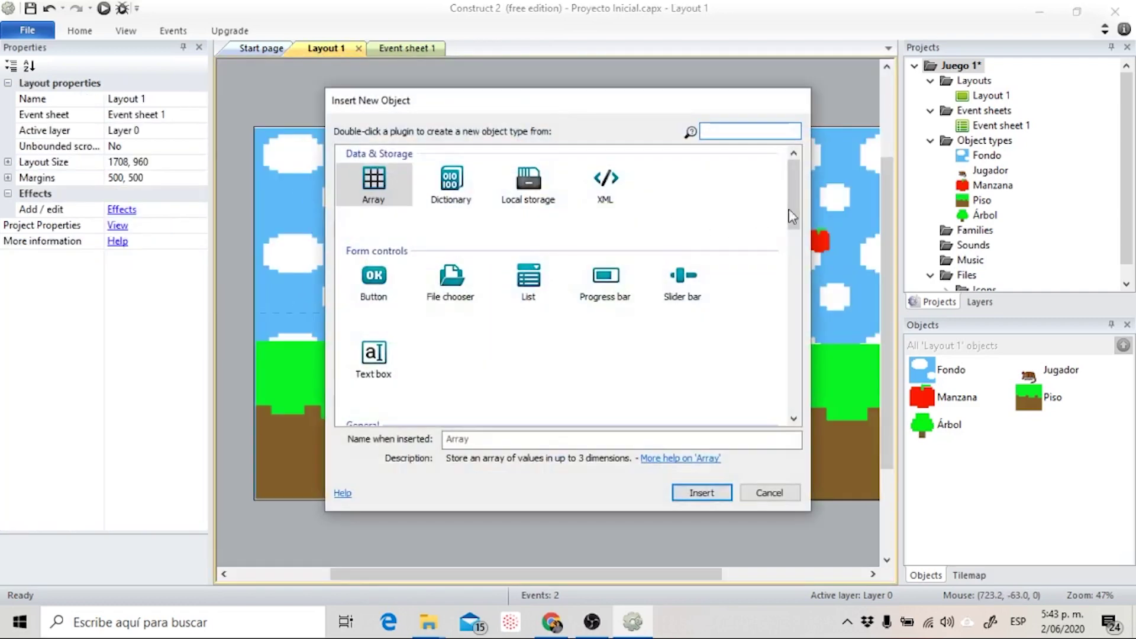
{"action": "left_click_drag", "start_coordinate": [793, 207], "coordinate": [782, 281]}
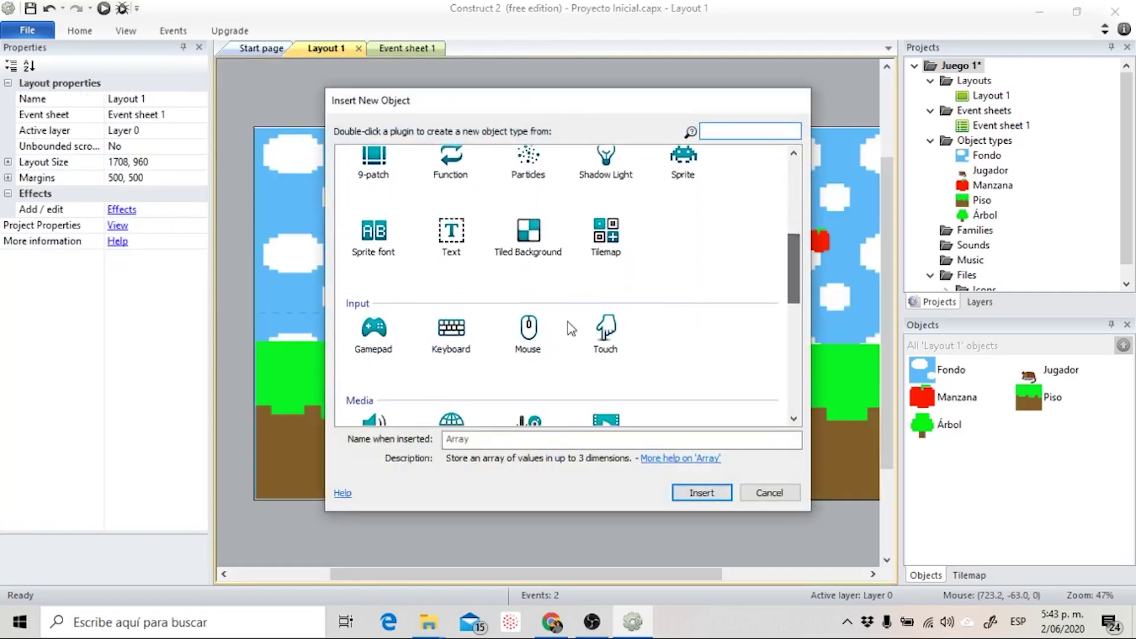
{"action": "left_click", "coordinate": [459, 342]}
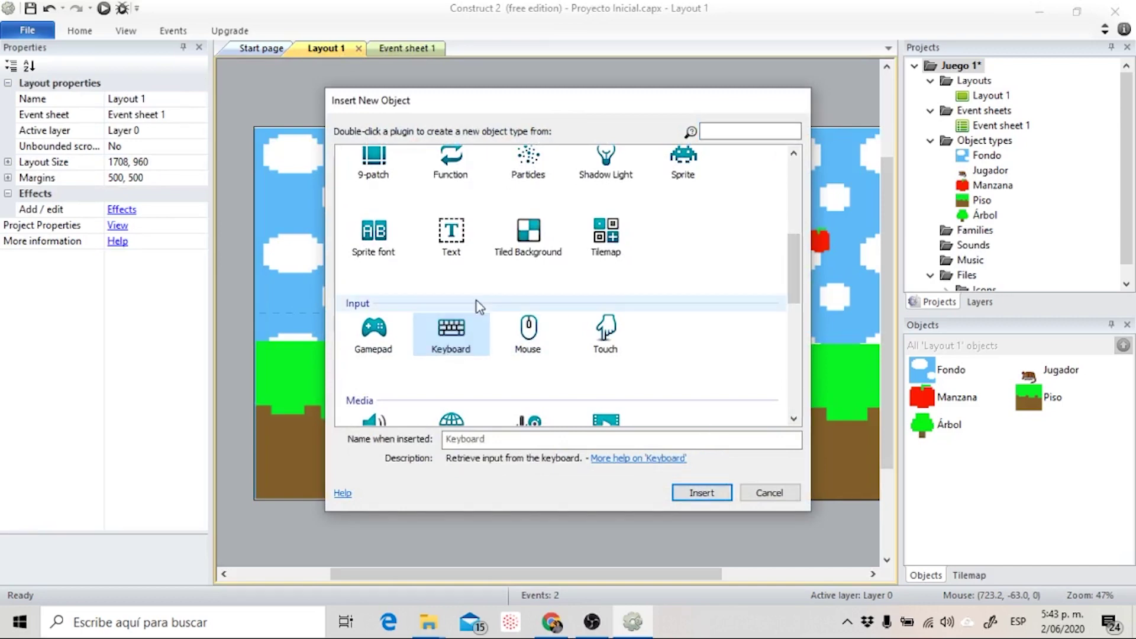
{"action": "left_click", "coordinate": [713, 498]}
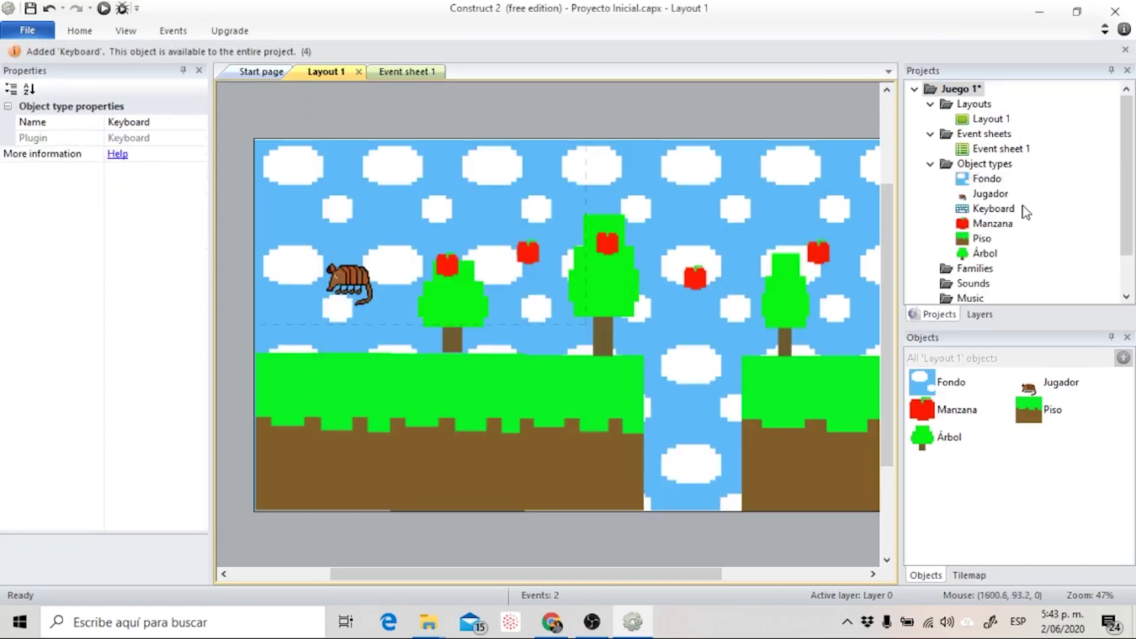
Add an event to Event sheet 1 with the Keyboard condition On key pressed for the Right arrow key.
{"action": "left_click", "coordinate": [407, 72]}
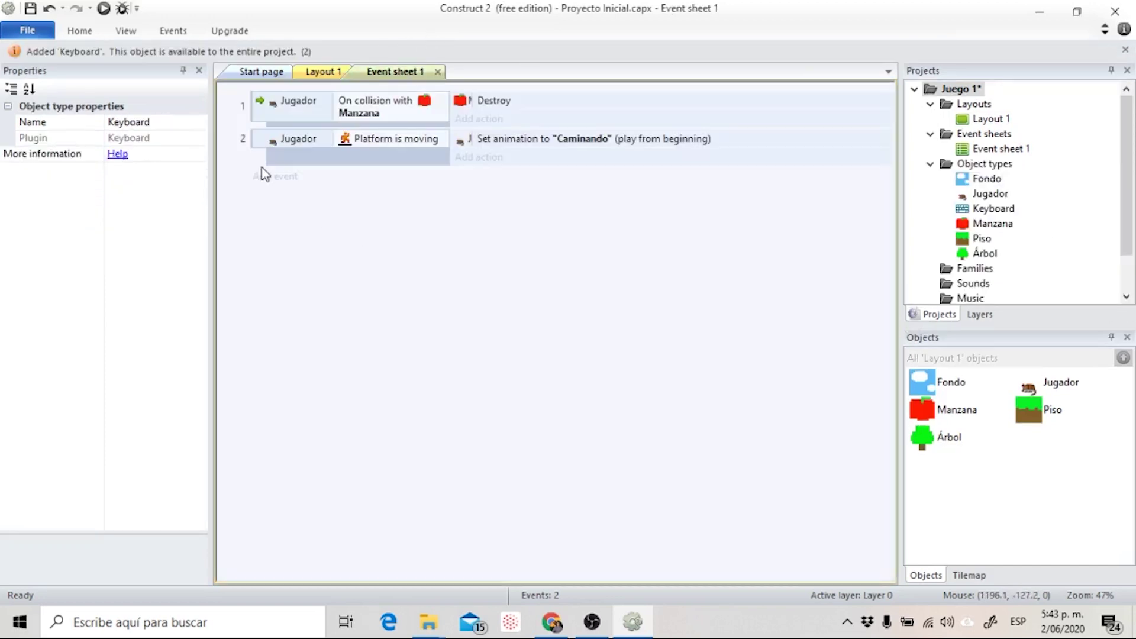
{"action": "left_click", "coordinate": [283, 178]}
{"action": "left_click", "coordinate": [685, 196]}
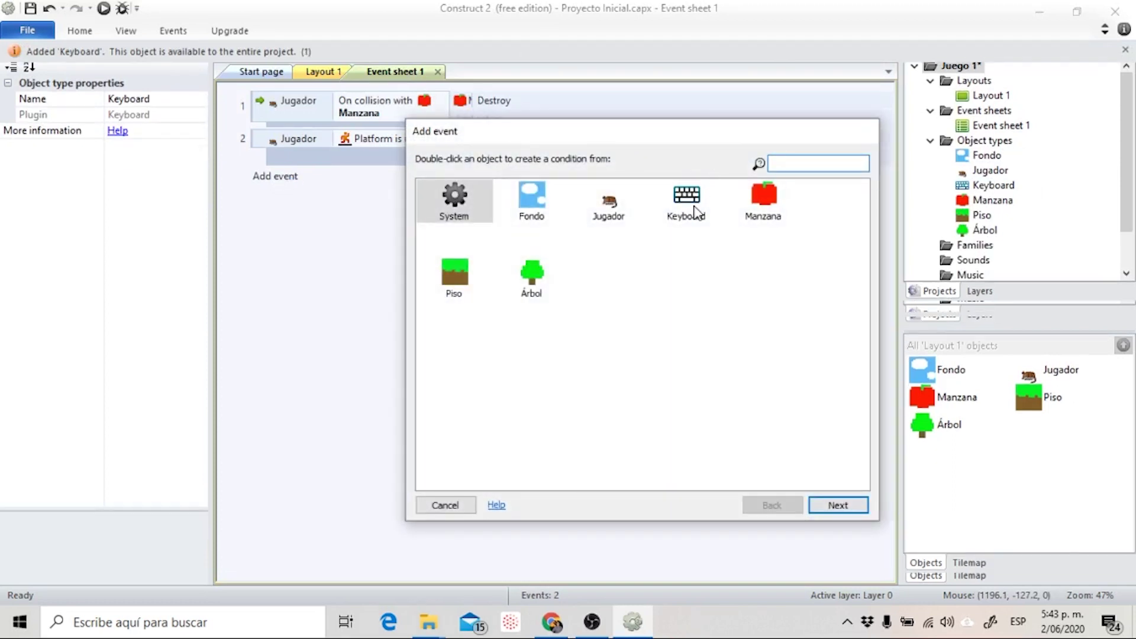
{"action": "left_click", "coordinate": [837, 506]}
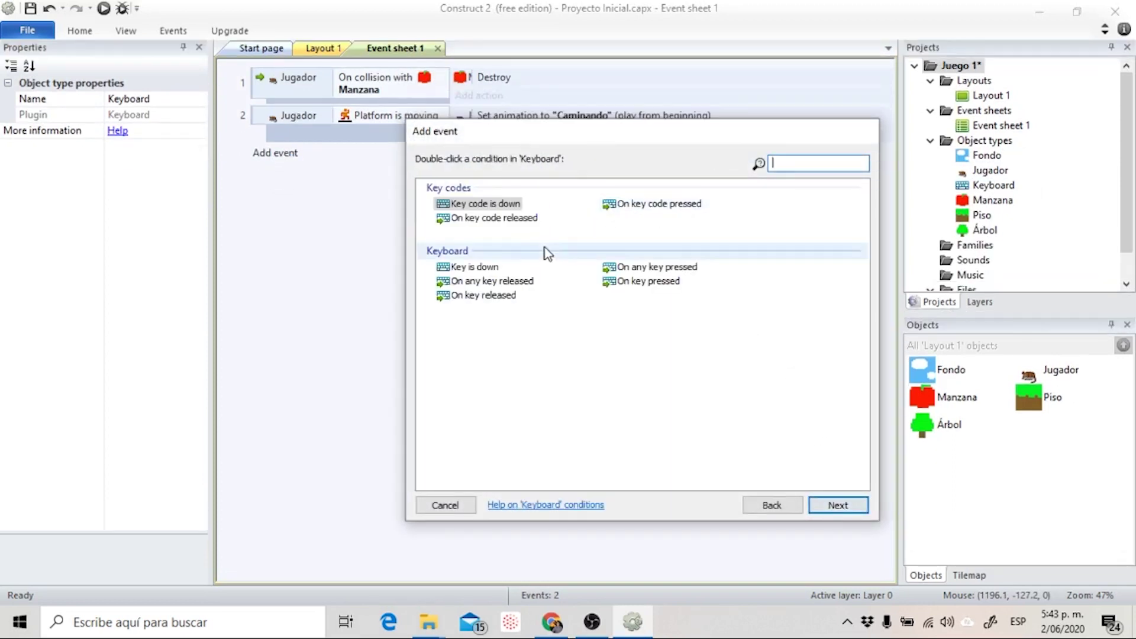
{"action": "left_click", "coordinate": [655, 284]}
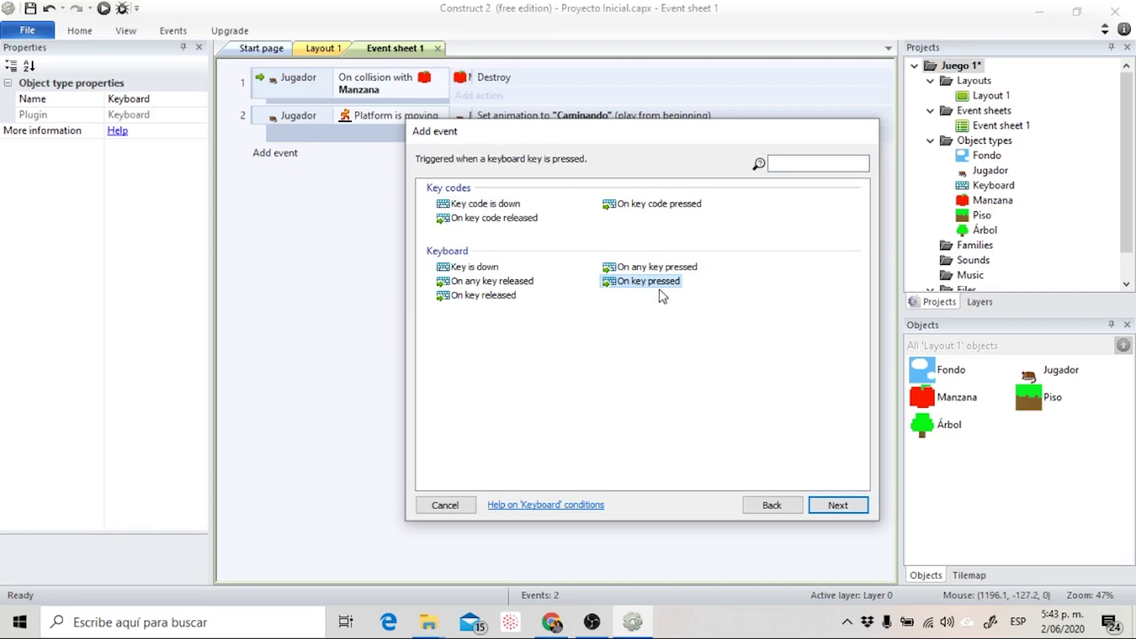
{"action": "left_click", "coordinate": [838, 505]}
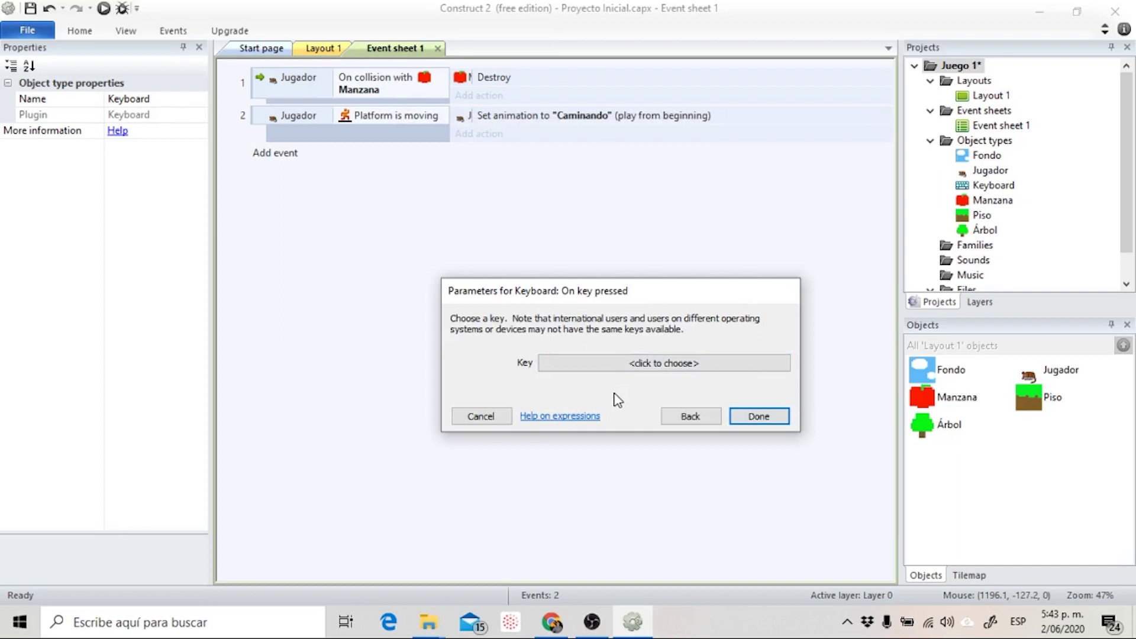
{"action": "key", "text": "shift+Tab"}
{"action": "left_click", "coordinate": [656, 365]}
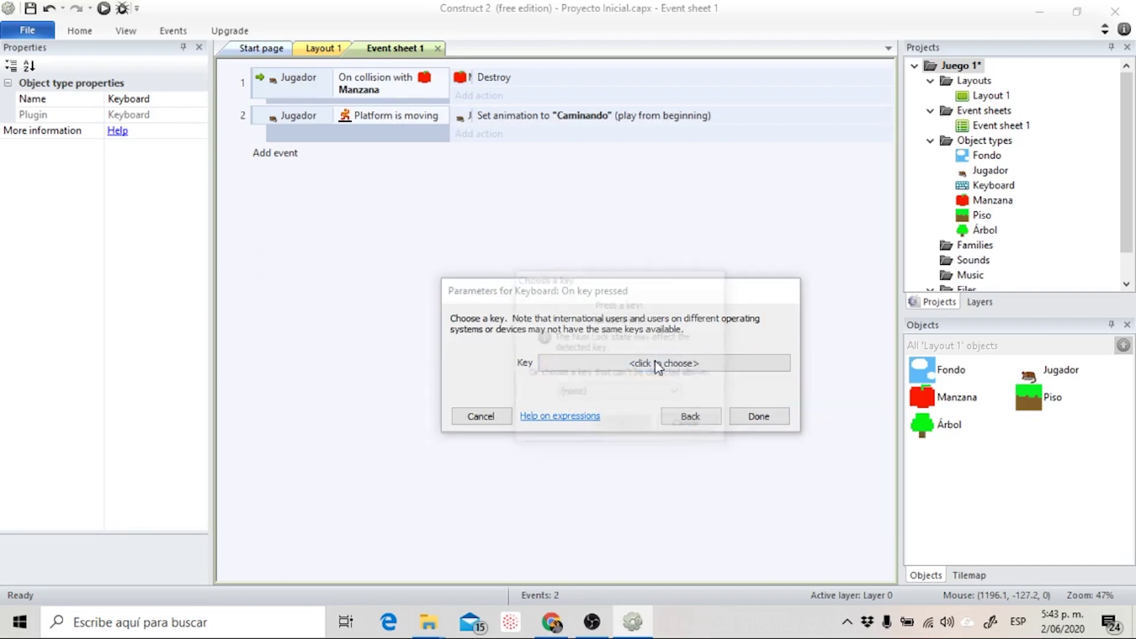
{"action": "key", "text": "Right"}
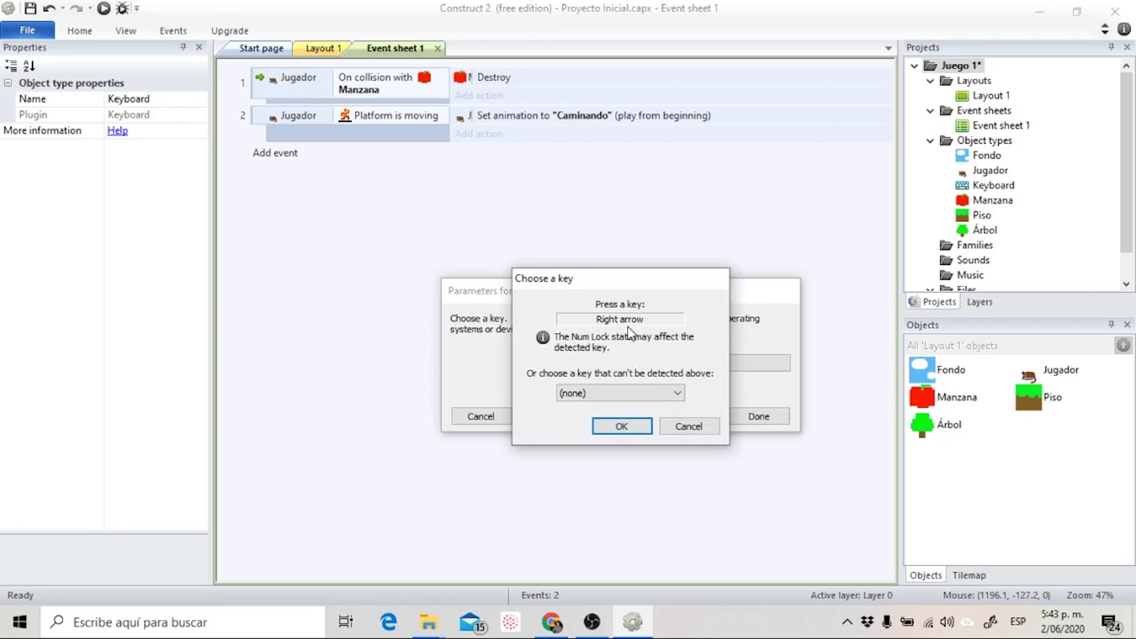
{"action": "left_click", "coordinate": [622, 426]}
{"action": "left_click", "coordinate": [752, 417]}
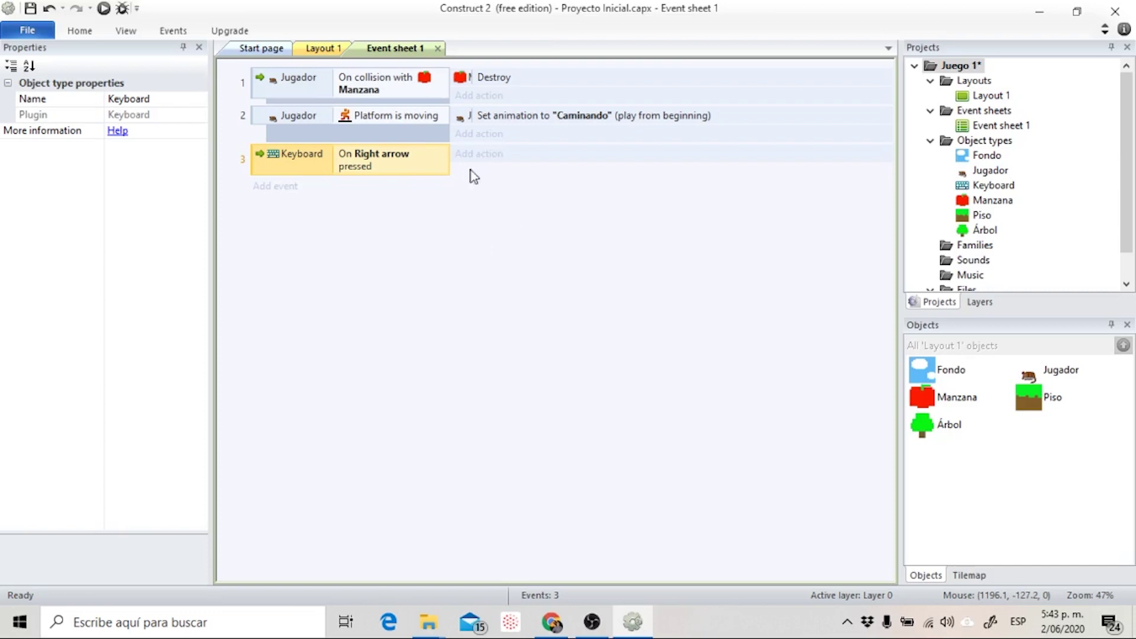
Add a Jugador Set mirrored action with the state Mirrored to the Right arrow pressed event.
{"action": "left_click", "coordinate": [467, 160]}
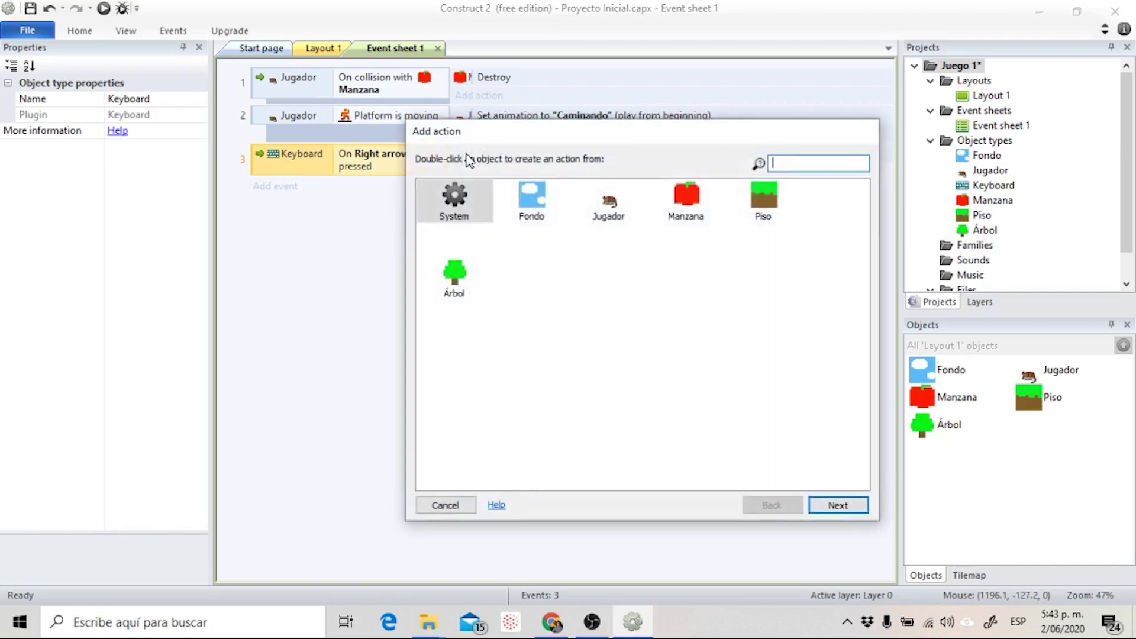
{"action": "left_click", "coordinate": [605, 205]}
{"action": "left_click", "coordinate": [843, 506]}
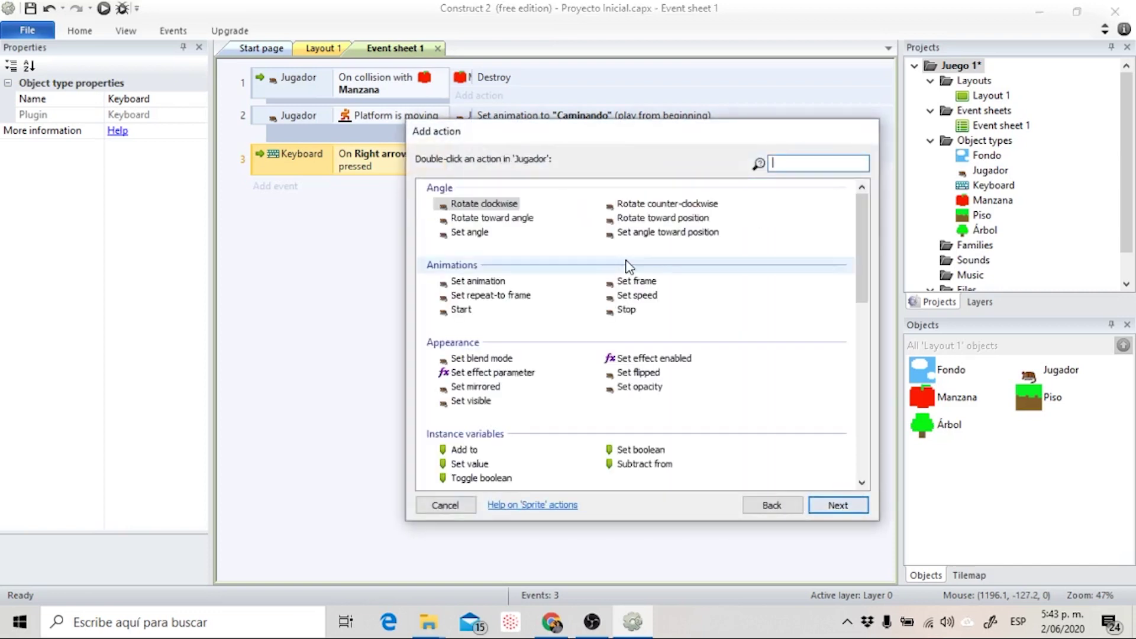
{"action": "left_click", "coordinate": [480, 388]}
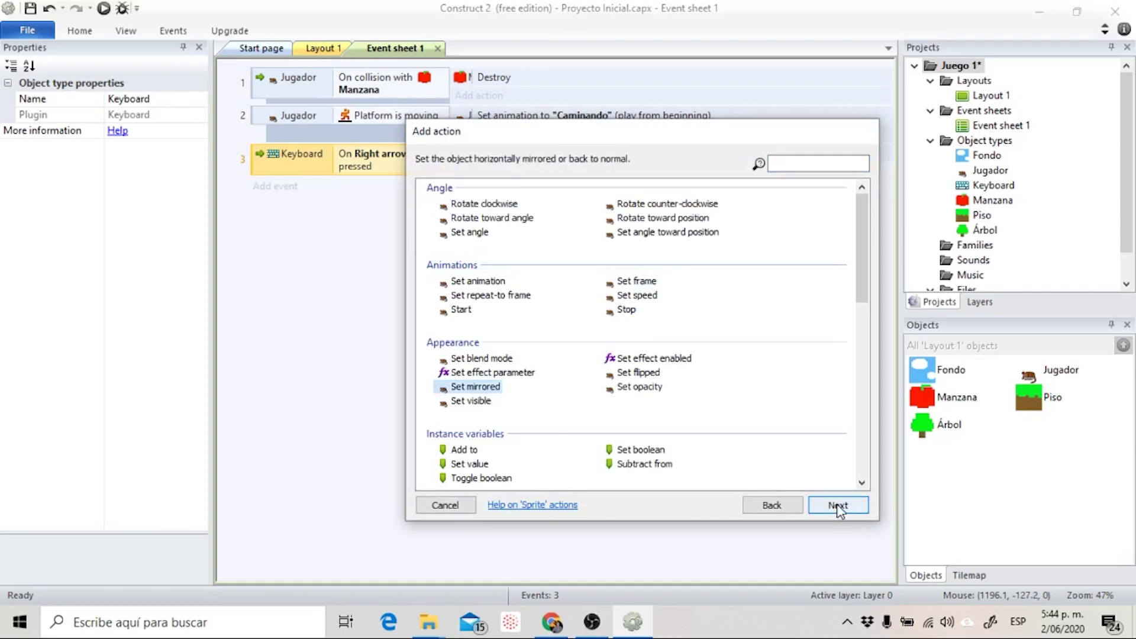
{"action": "left_click", "coordinate": [839, 507]}
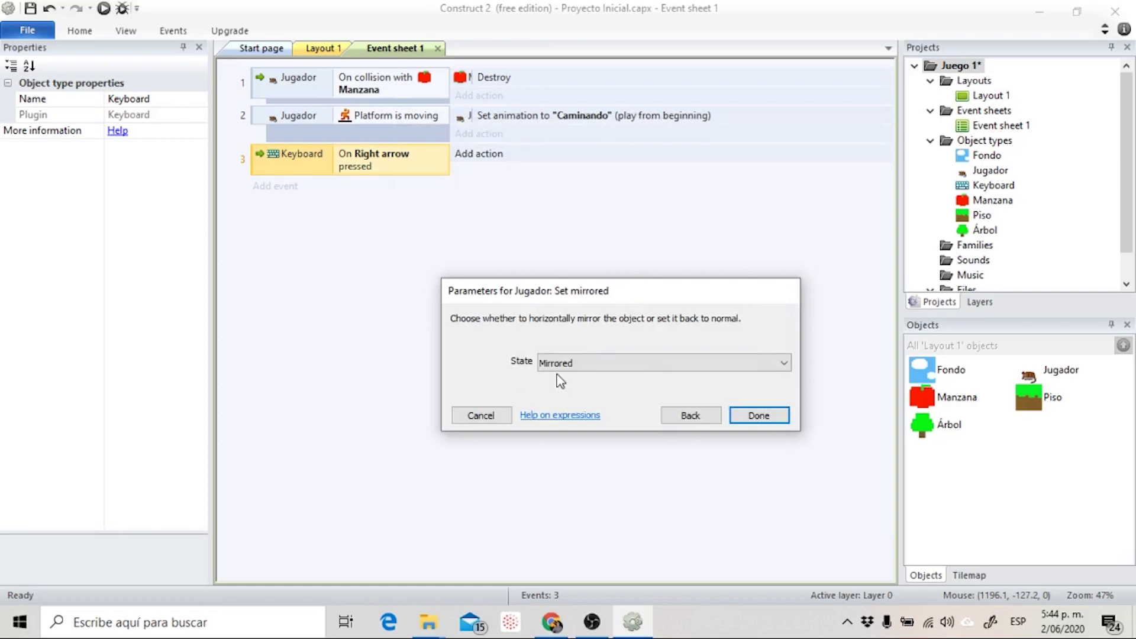
{"action": "left_click", "coordinate": [762, 417]}
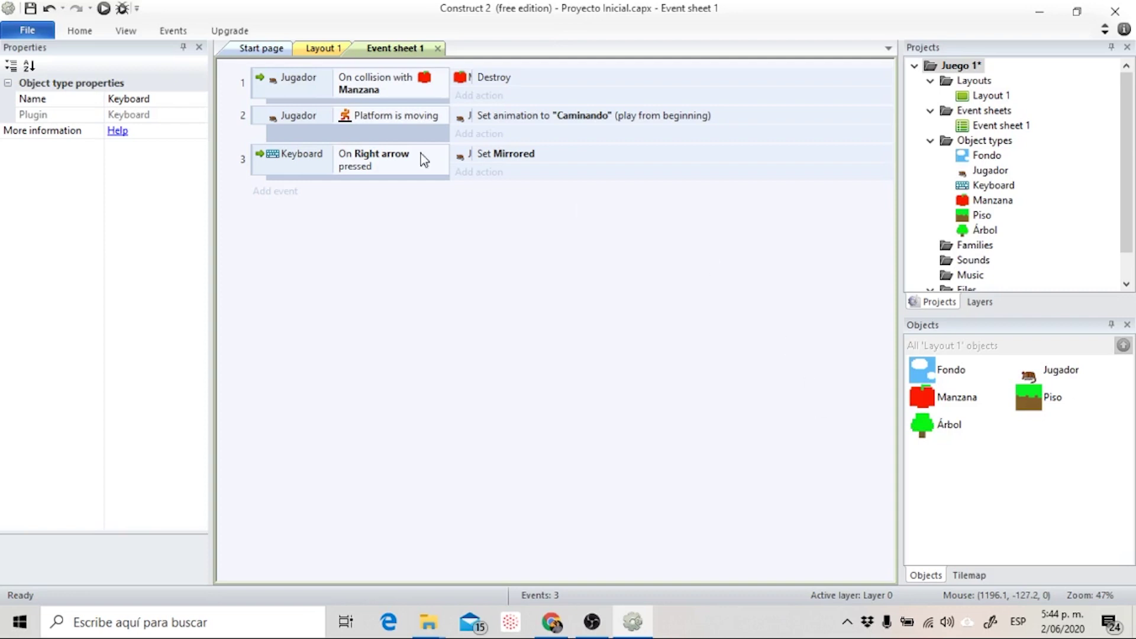
Preview the layout, walk the armadillo to the right to test the mirroring, and return to the Construct 2 event sheet.
{"action": "left_click", "coordinate": [103, 8]}
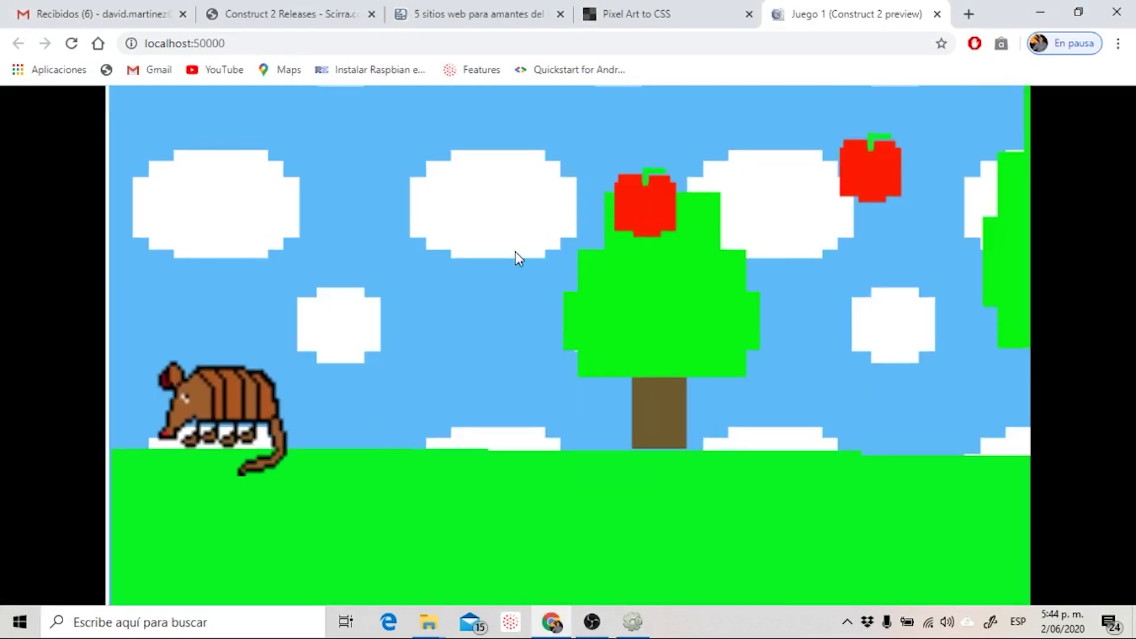
{"action": "key", "text": "Right"}
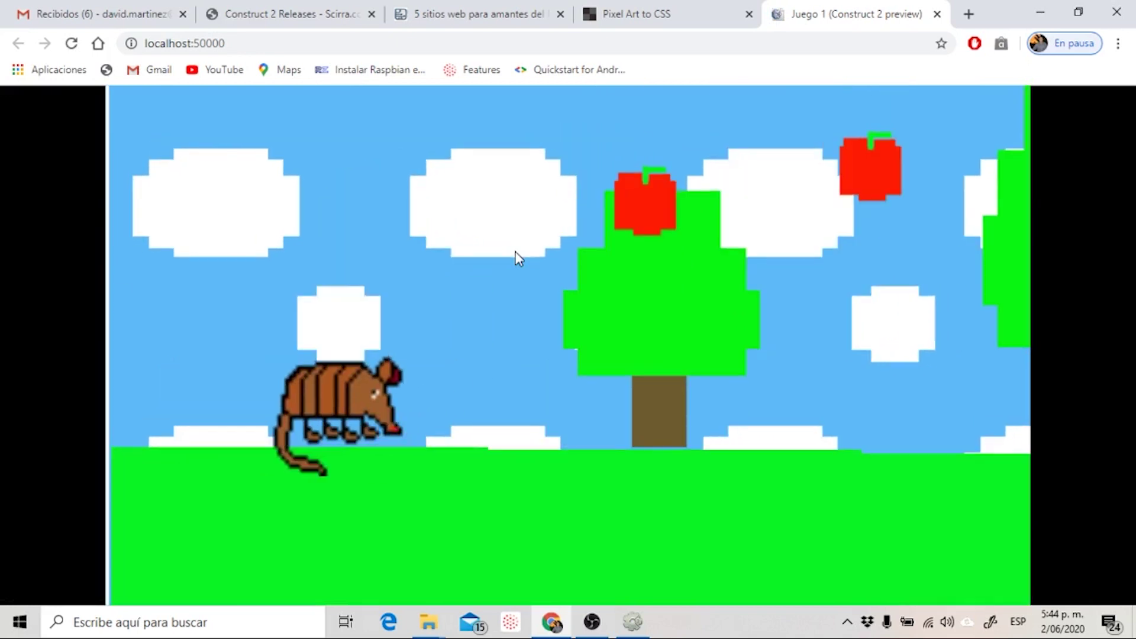
{"action": "key", "text": "Right"}
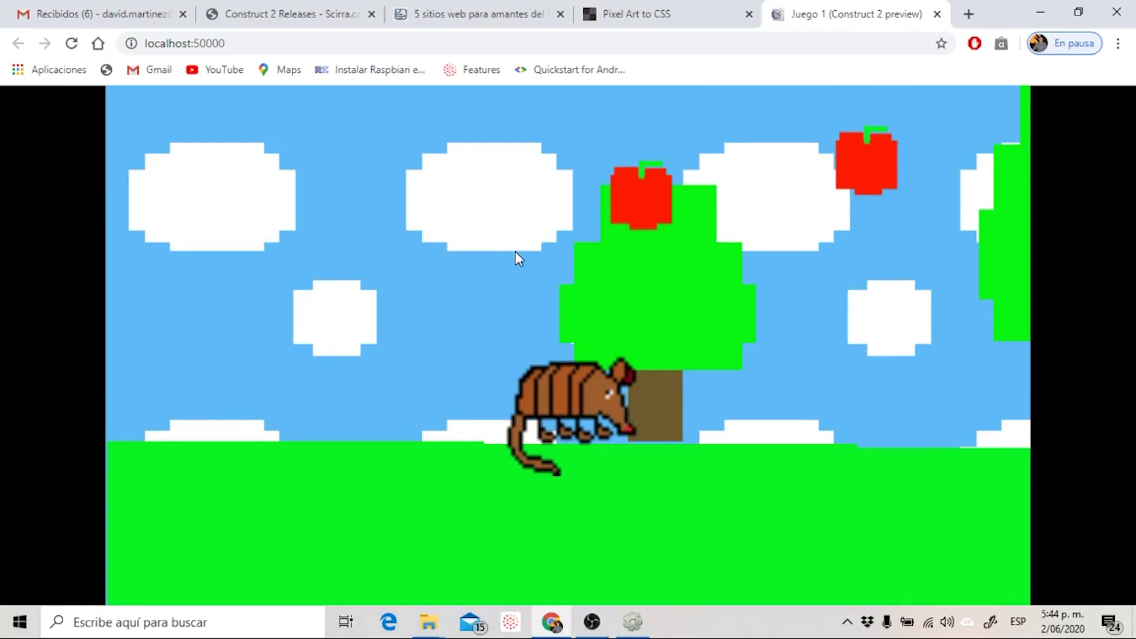
{"action": "left_click", "coordinate": [633, 622]}
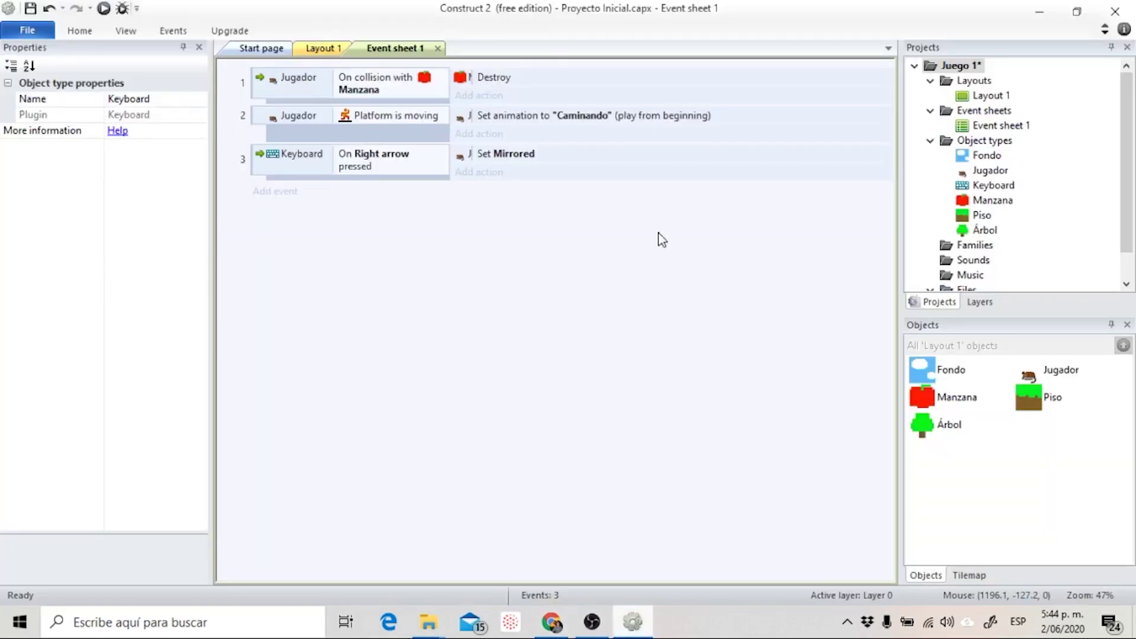
Add a new event to Event sheet 1 with the Keyboard condition On key pressed for the Left arrow key.
{"action": "left_click", "coordinate": [273, 191]}
{"action": "left_click", "coordinate": [690, 204]}
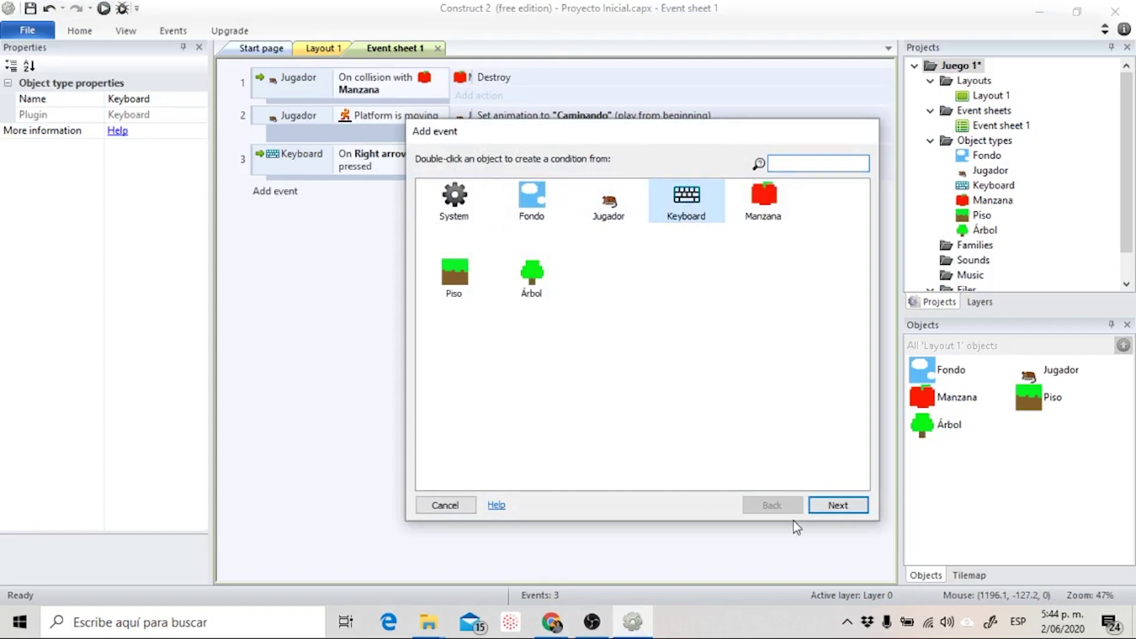
{"action": "left_click", "coordinate": [835, 506]}
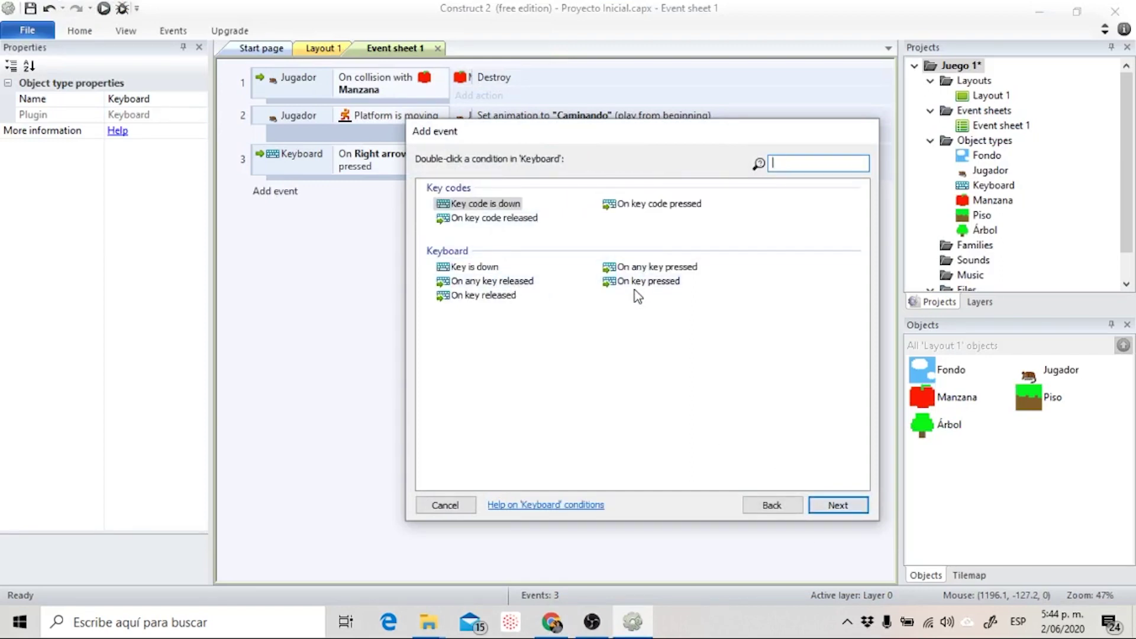
{"action": "left_click", "coordinate": [637, 283]}
{"action": "left_click", "coordinate": [839, 506]}
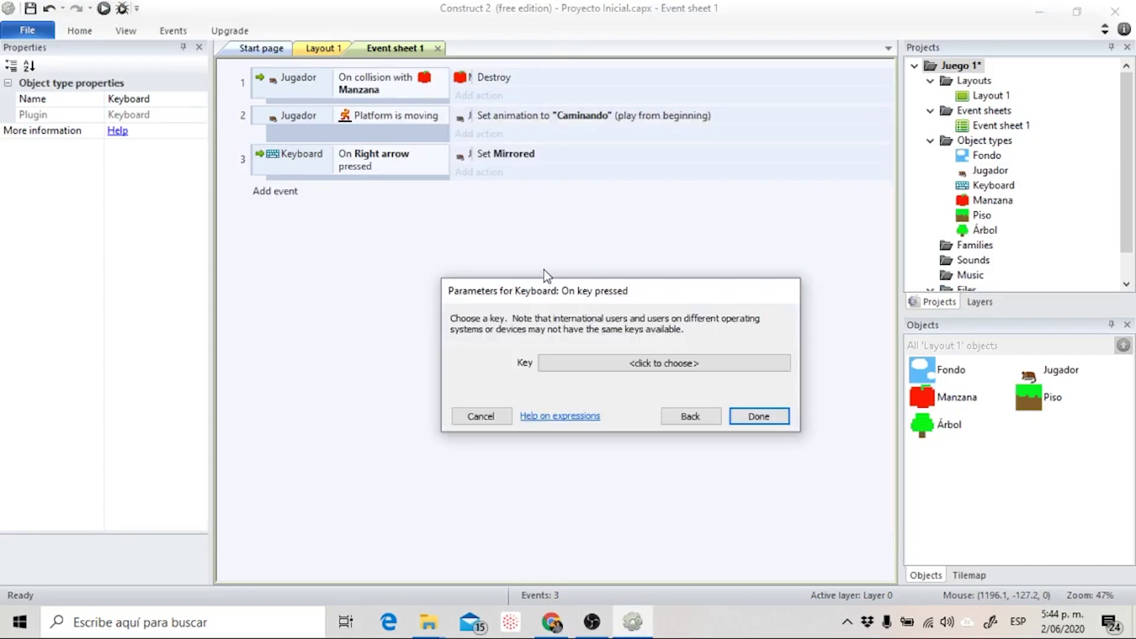
{"action": "left_click", "coordinate": [672, 365]}
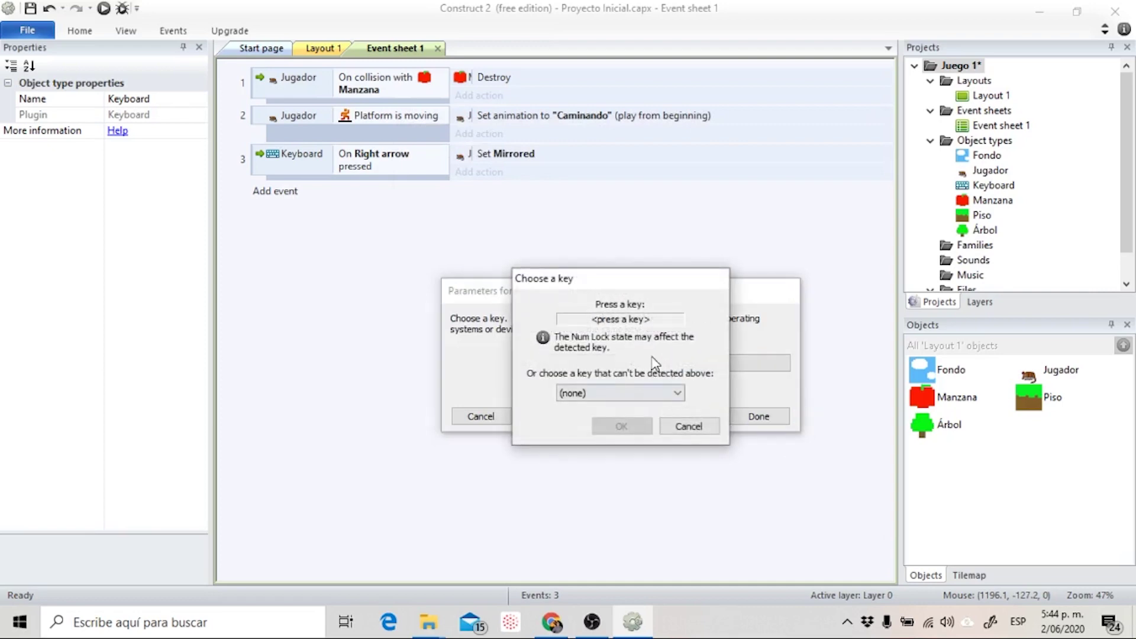
{"action": "key", "text": "Left"}
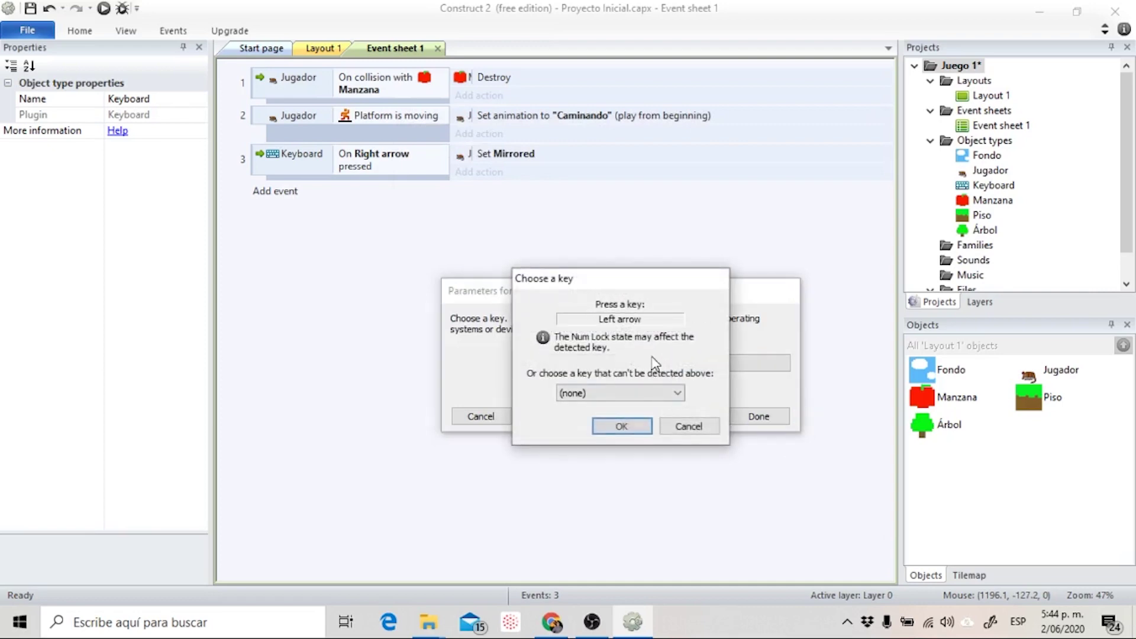
{"action": "left_click", "coordinate": [650, 425]}
{"action": "left_click", "coordinate": [760, 417]}
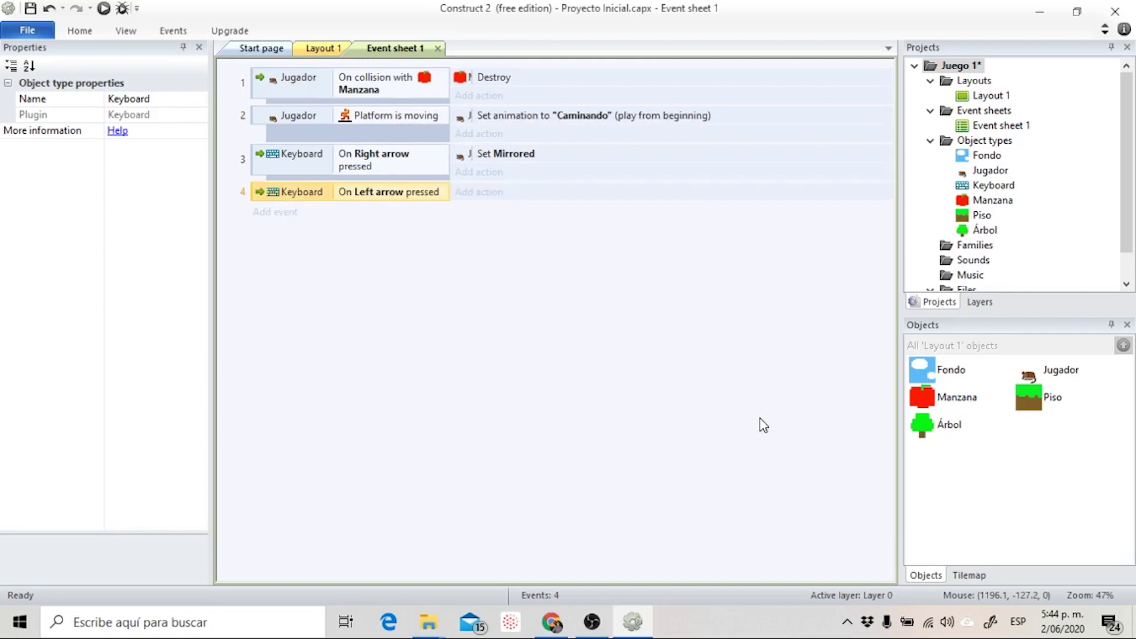
Add a Jugador Set mirrored action with the state Not mirrored to the Left arrow pressed event.
{"action": "left_click", "coordinate": [490, 194]}
{"action": "left_click", "coordinate": [627, 210]}
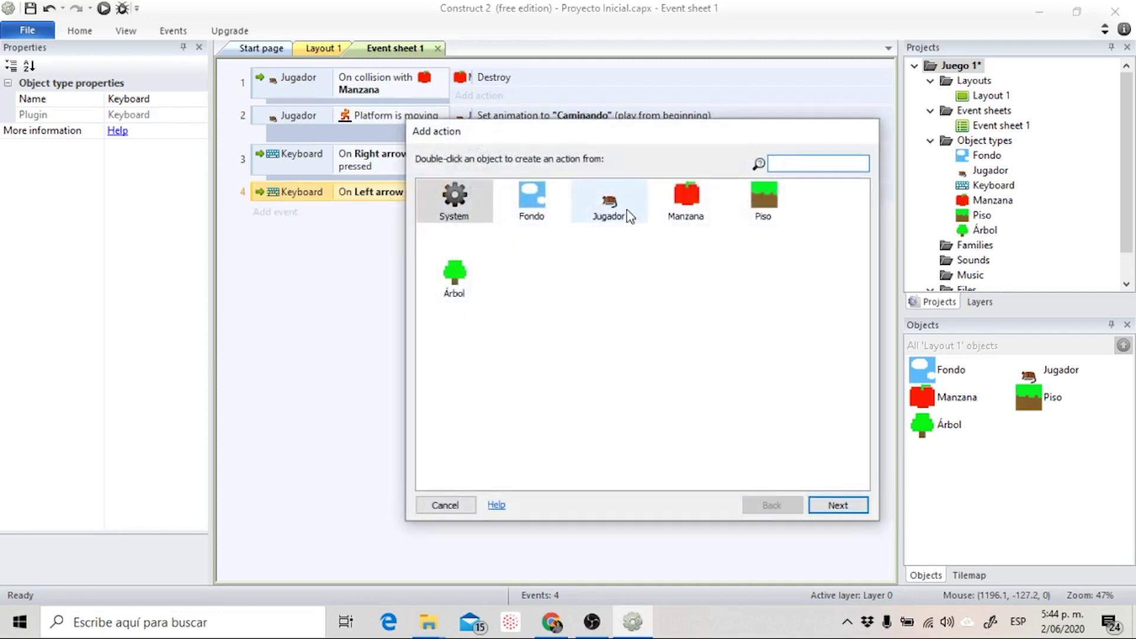
{"action": "left_click", "coordinate": [841, 505]}
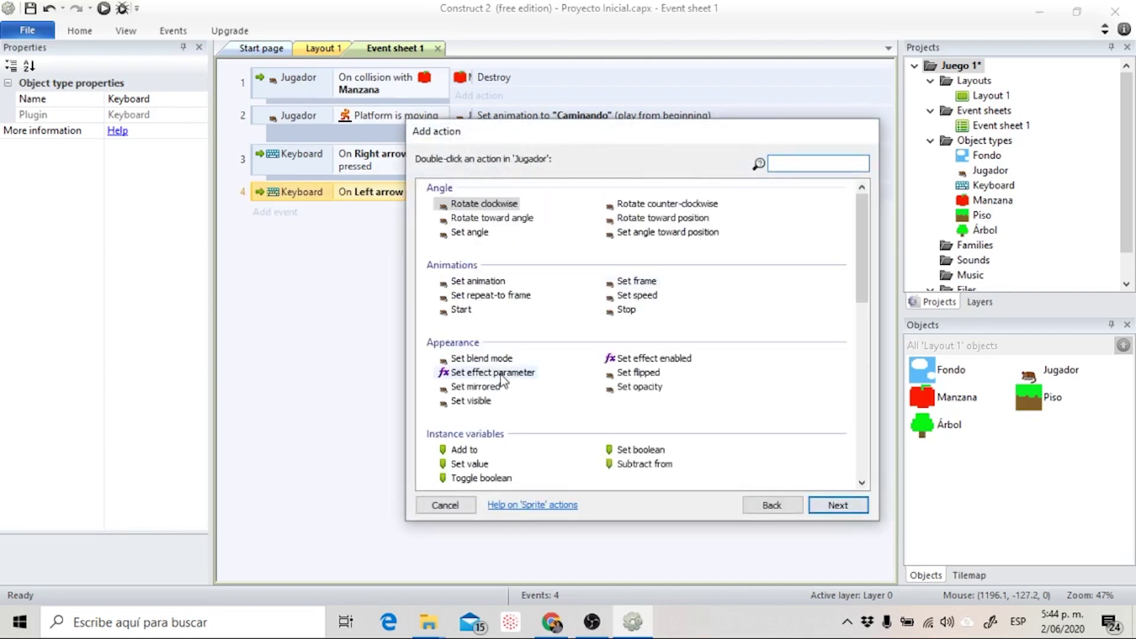
{"action": "left_click", "coordinate": [480, 390]}
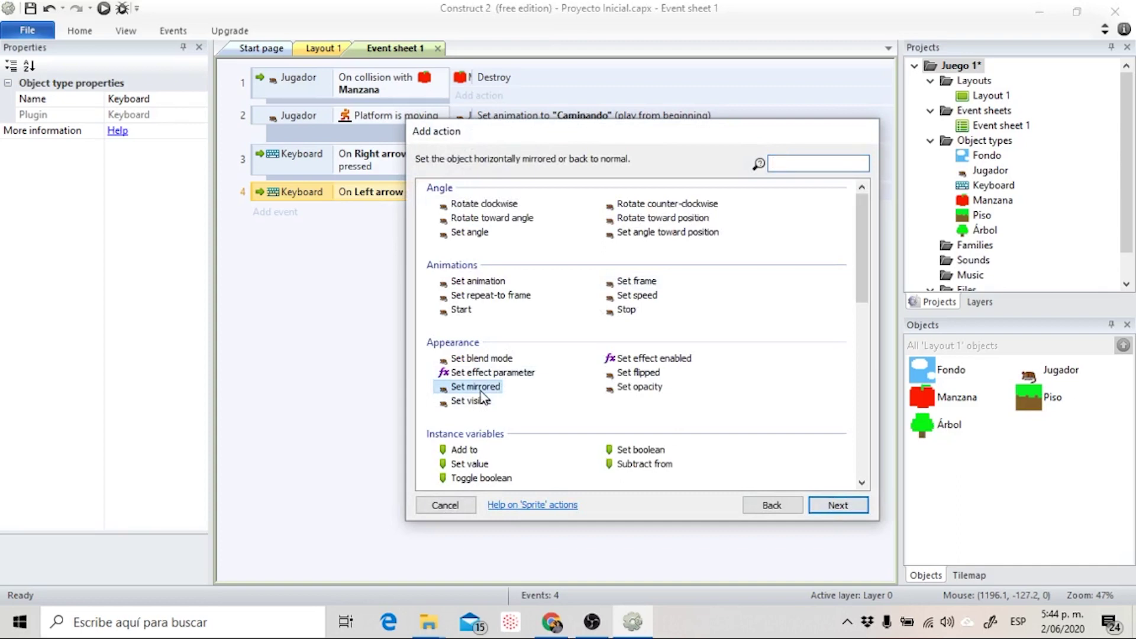
{"action": "left_click", "coordinate": [837, 510]}
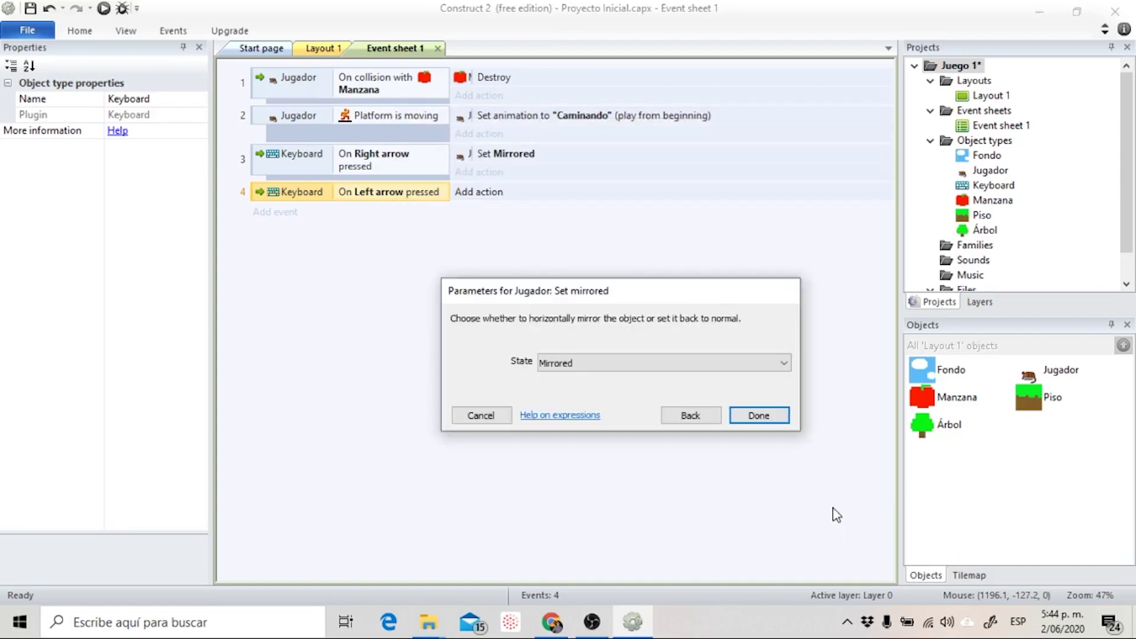
{"action": "left_click", "coordinate": [595, 365]}
{"action": "left_click", "coordinate": [589, 394]}
{"action": "left_click", "coordinate": [786, 420]}
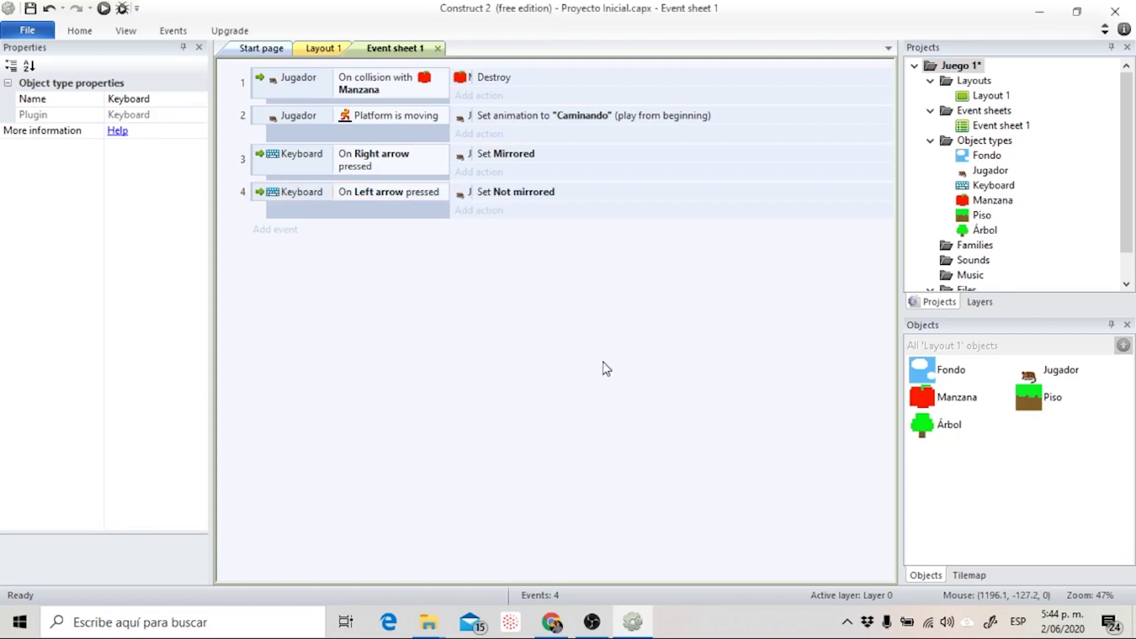
Run the layout preview and test that the armadillo faces its walking direction by moving it left and right and jumping among the platforms.
{"action": "left_click", "coordinate": [104, 8]}
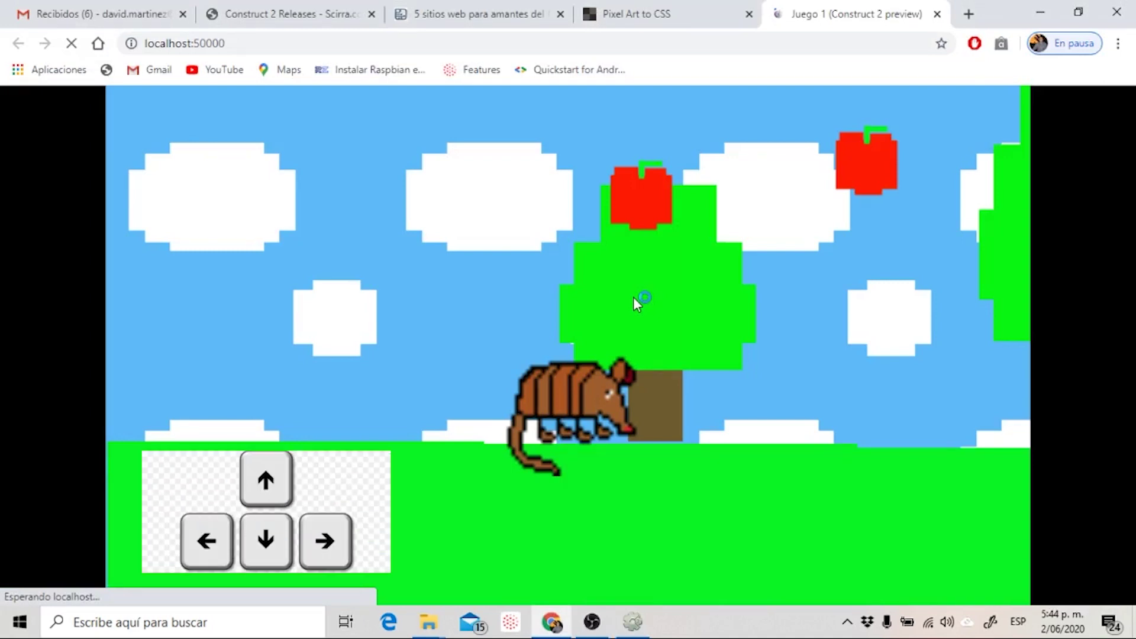
{"action": "key", "text": "Right"}
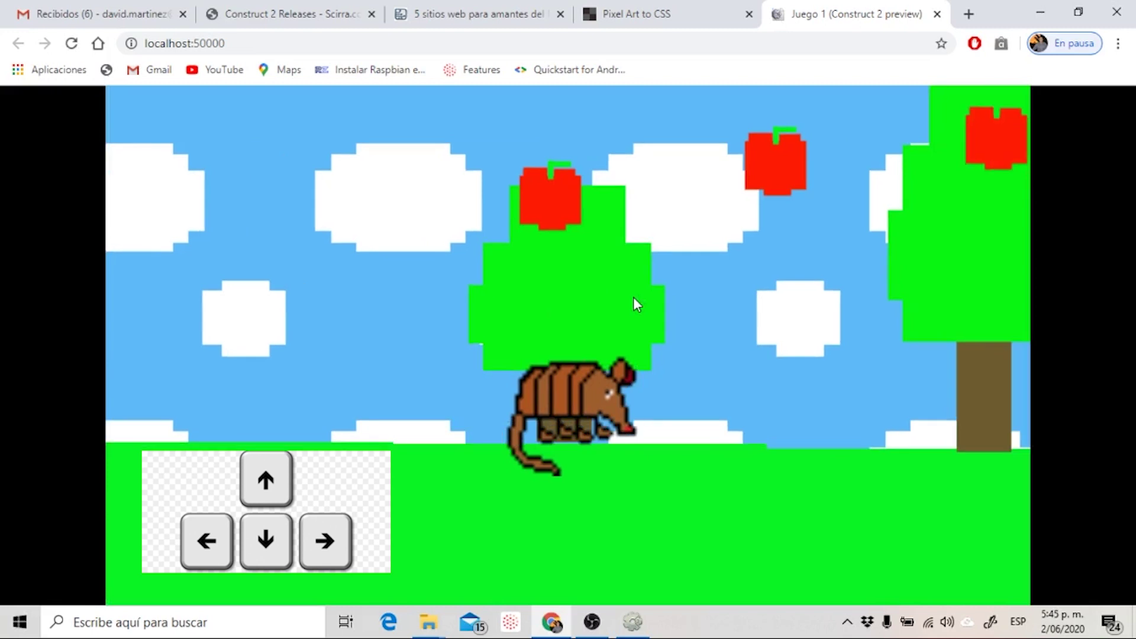
{"action": "key", "text": "Left"}
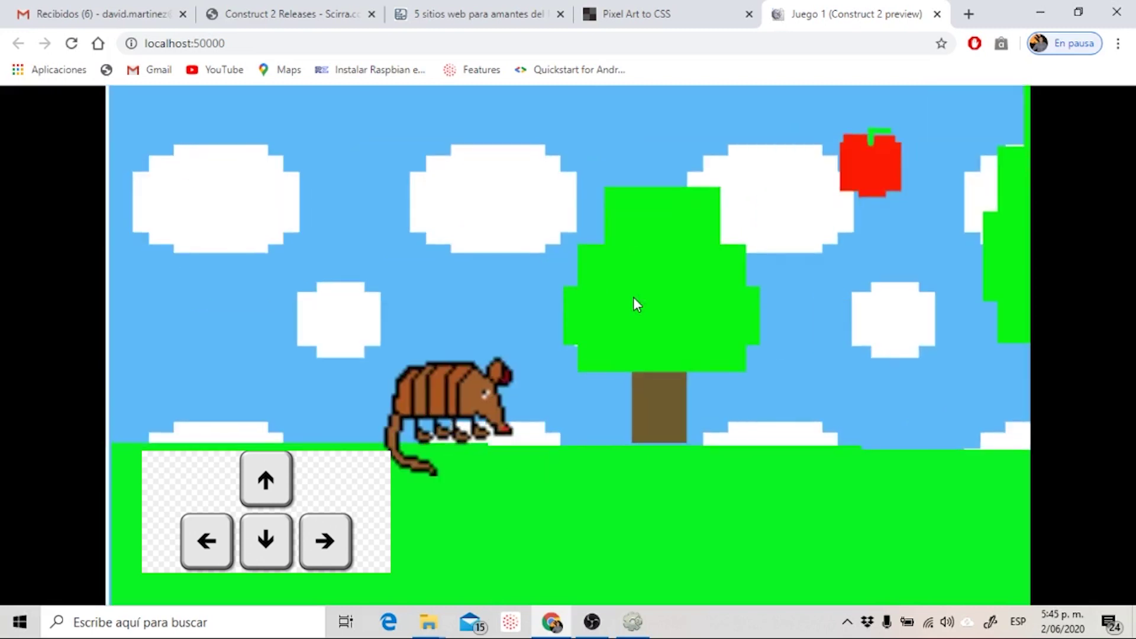
{"action": "key", "text": "Right"}
{"action": "key", "text": "Up"}
{"action": "key", "text": "Left"}
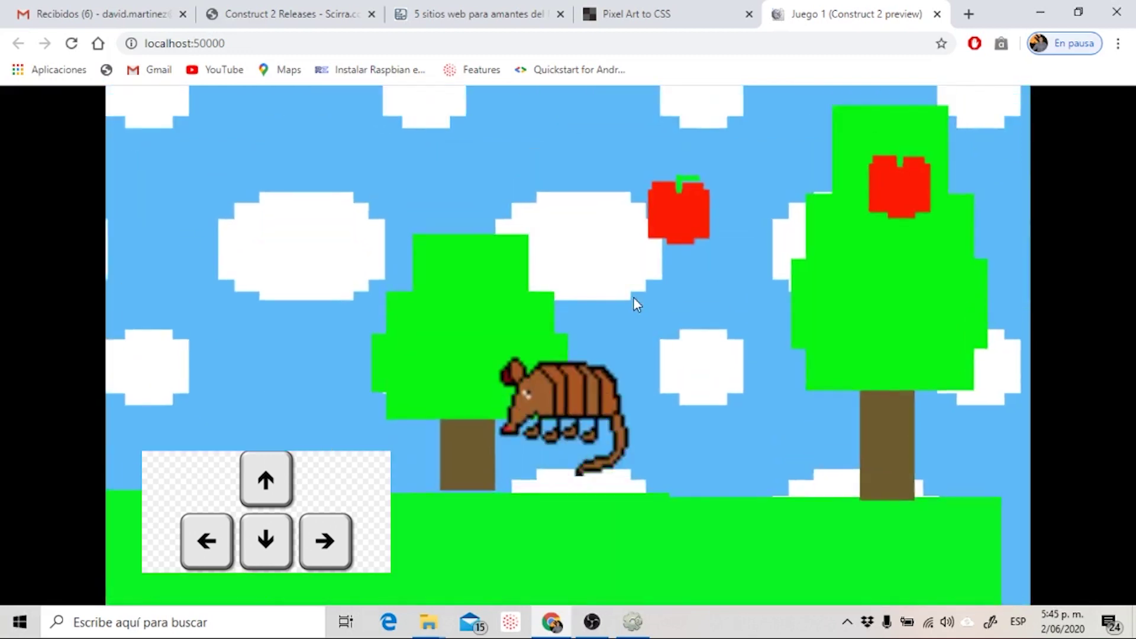
{"action": "key", "text": "Right"}
{"action": "key", "text": "Up"}
{"action": "key", "text": "Left"}
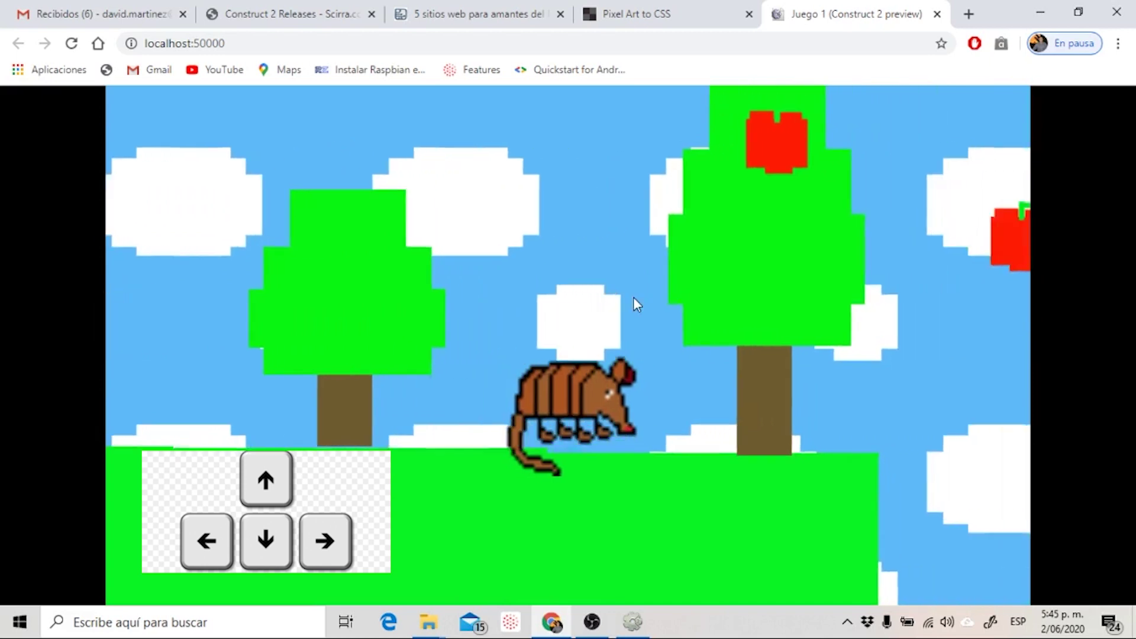
{"action": "key", "text": "Right"}
{"action": "key", "text": "Up"}
{"action": "key", "text": "Left"}
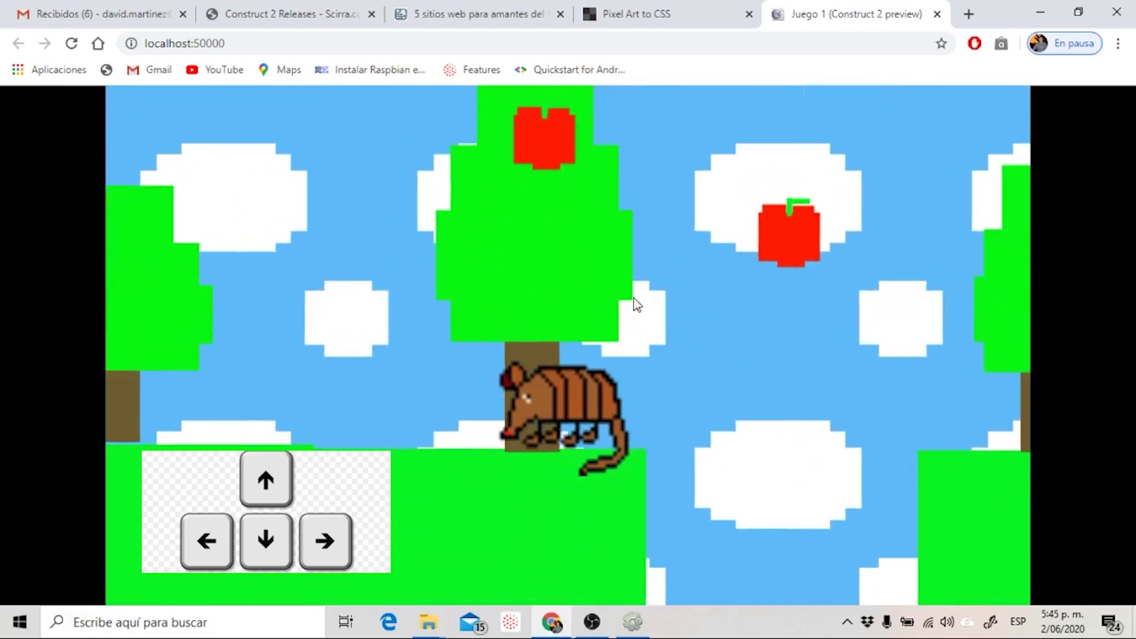
{"action": "key", "text": "Right"}
{"action": "key", "text": "Right"}
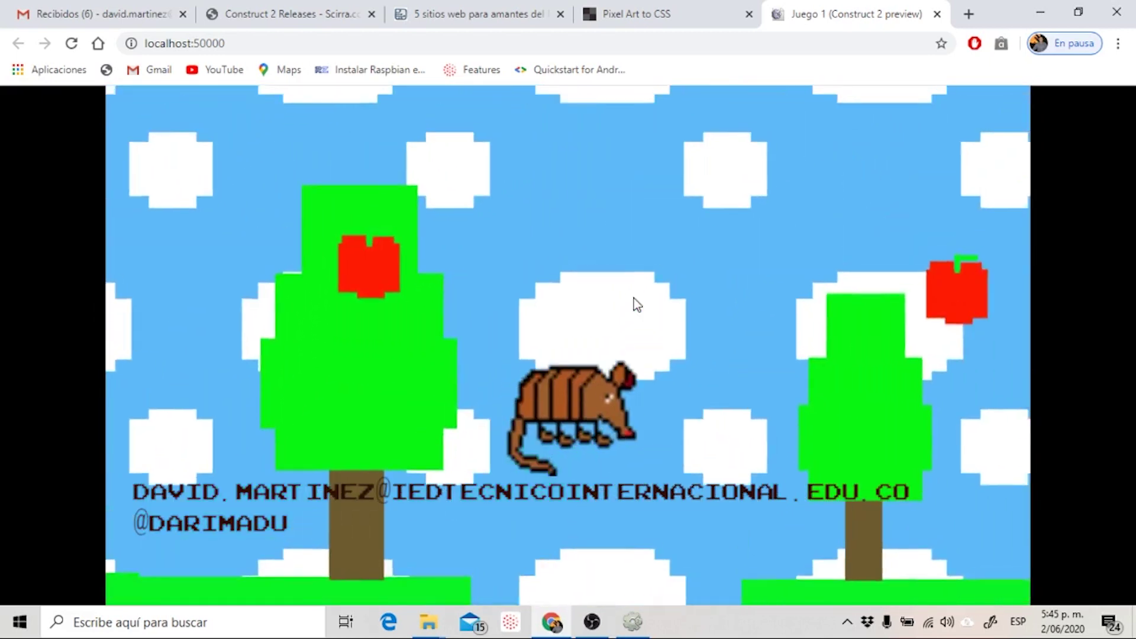
{"action": "key", "text": "Right"}
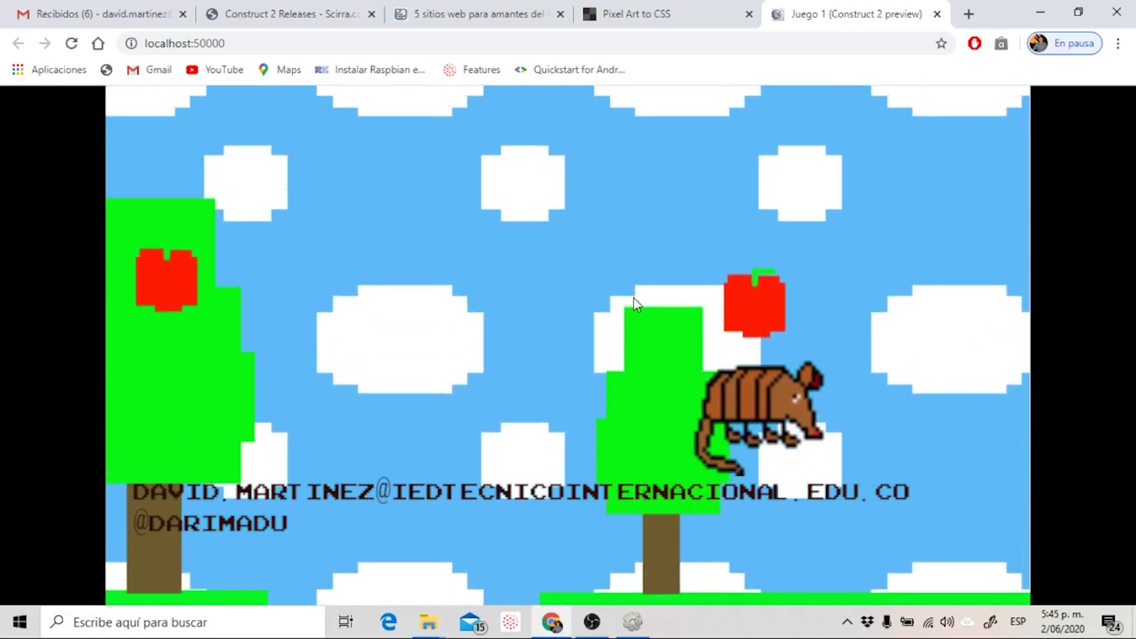
{"action": "key", "text": "Left"}
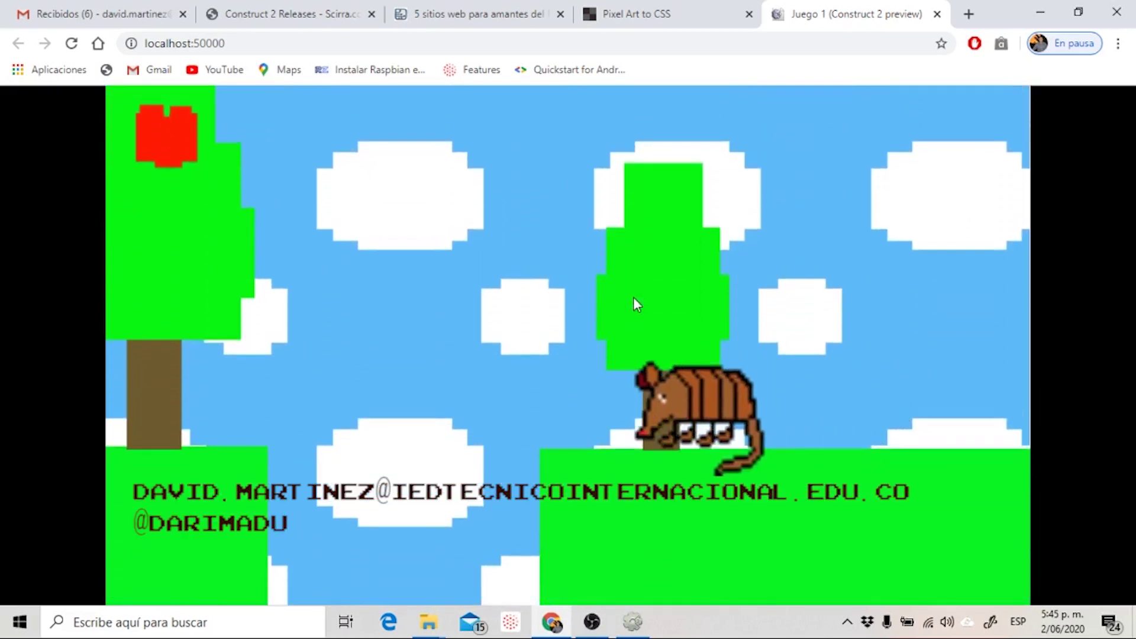
{"action": "key", "text": "Left"}
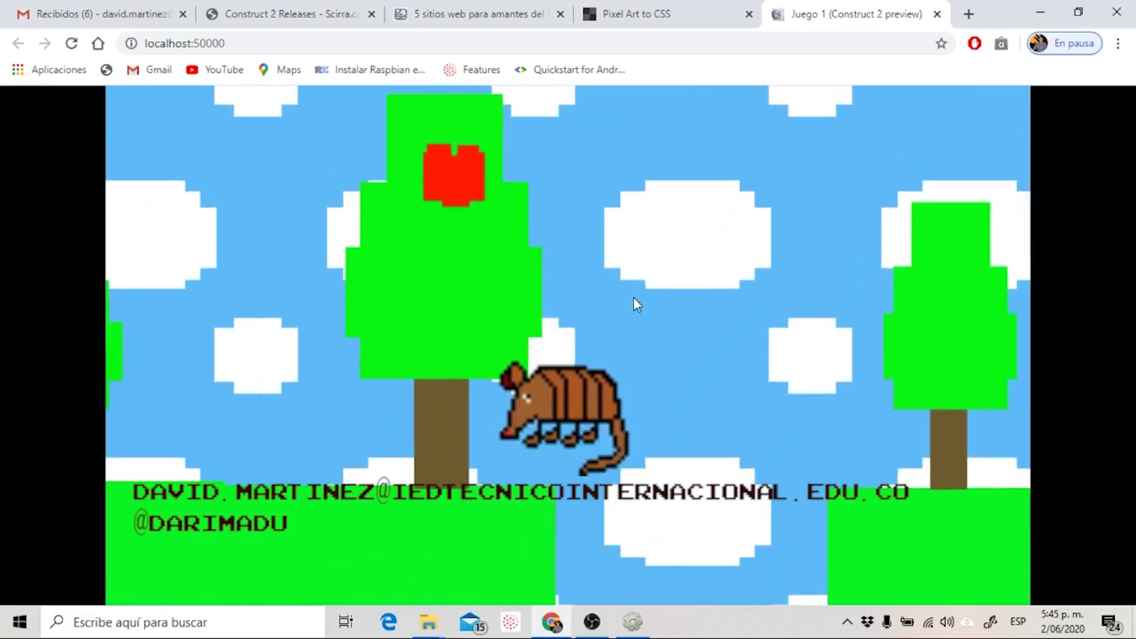
{"action": "key", "text": "Left"}
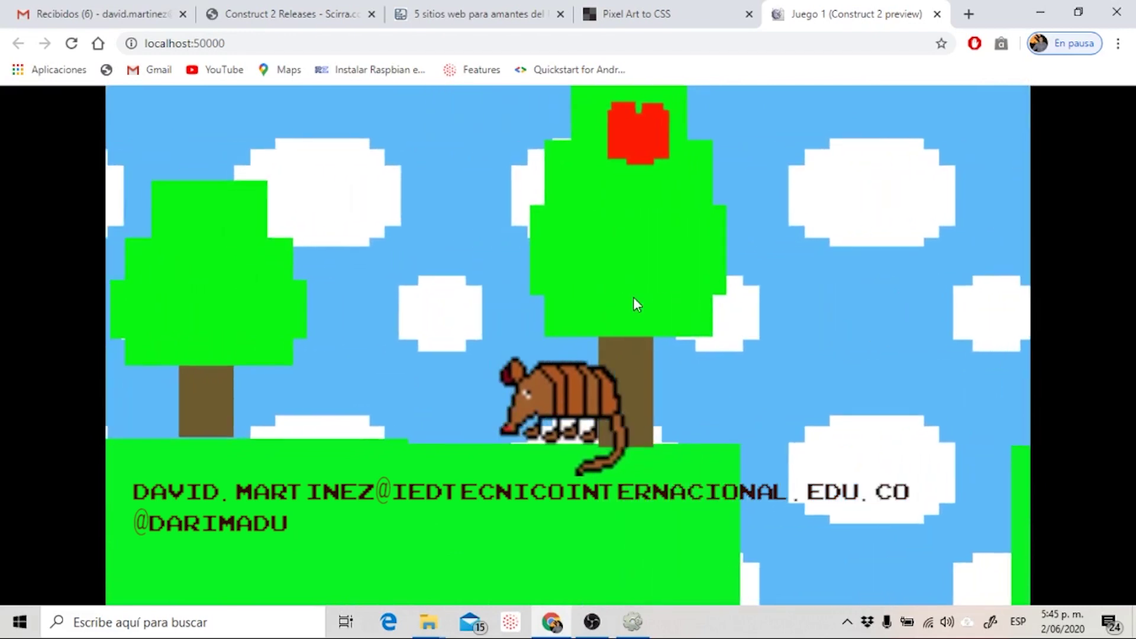
{"action": "key", "text": "Up"}
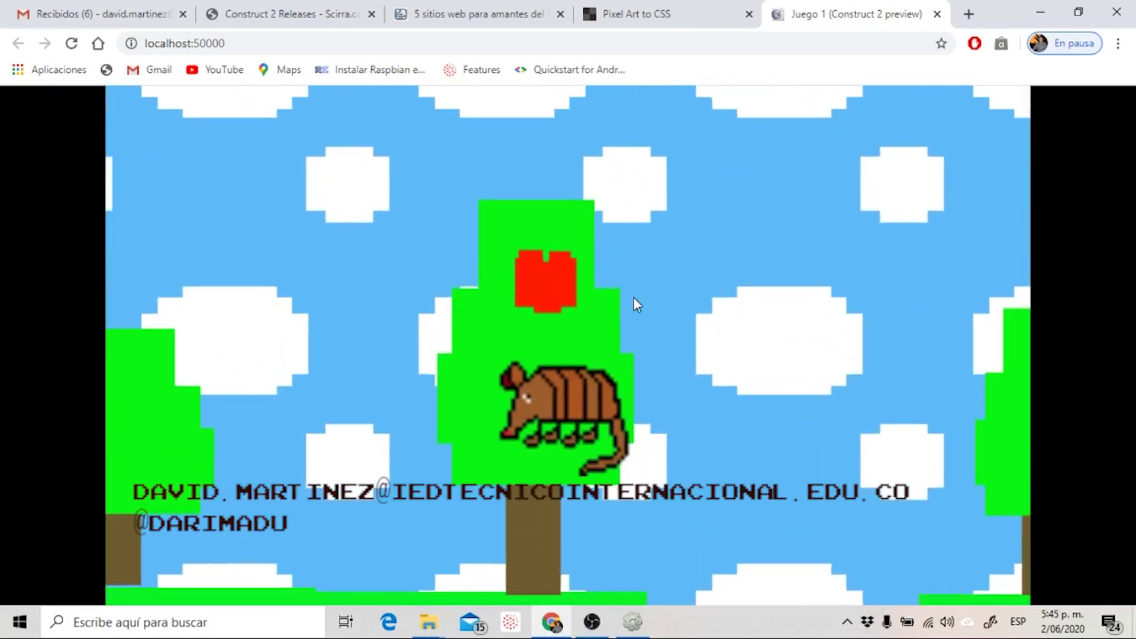
{"action": "key", "text": "Left"}
{"action": "key", "text": "Right"}
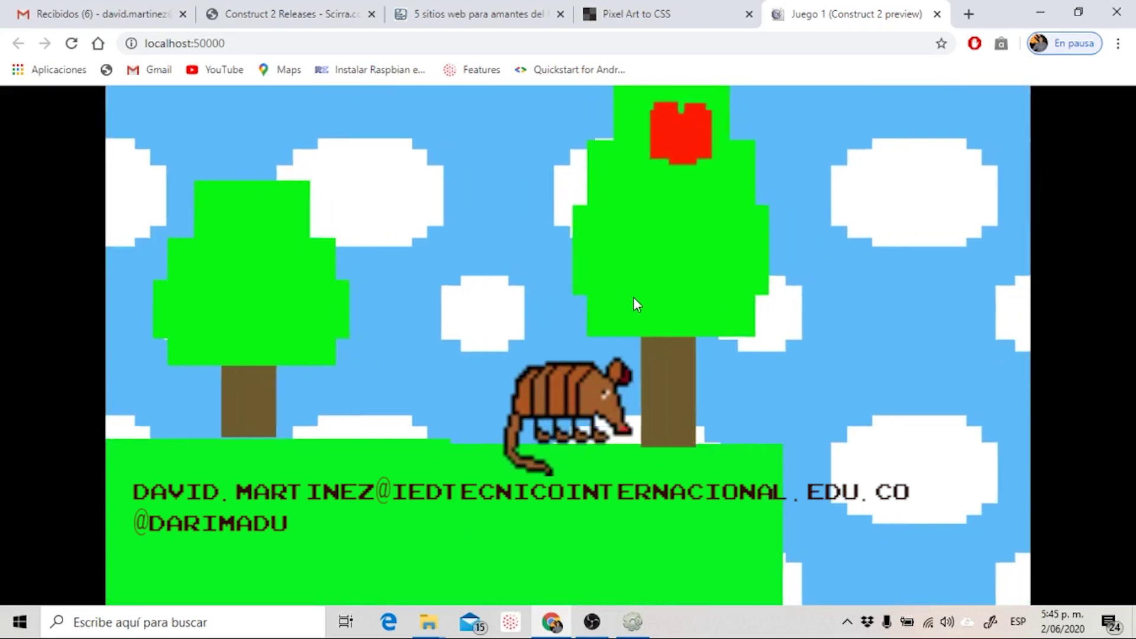
{"action": "key", "text": "Right"}
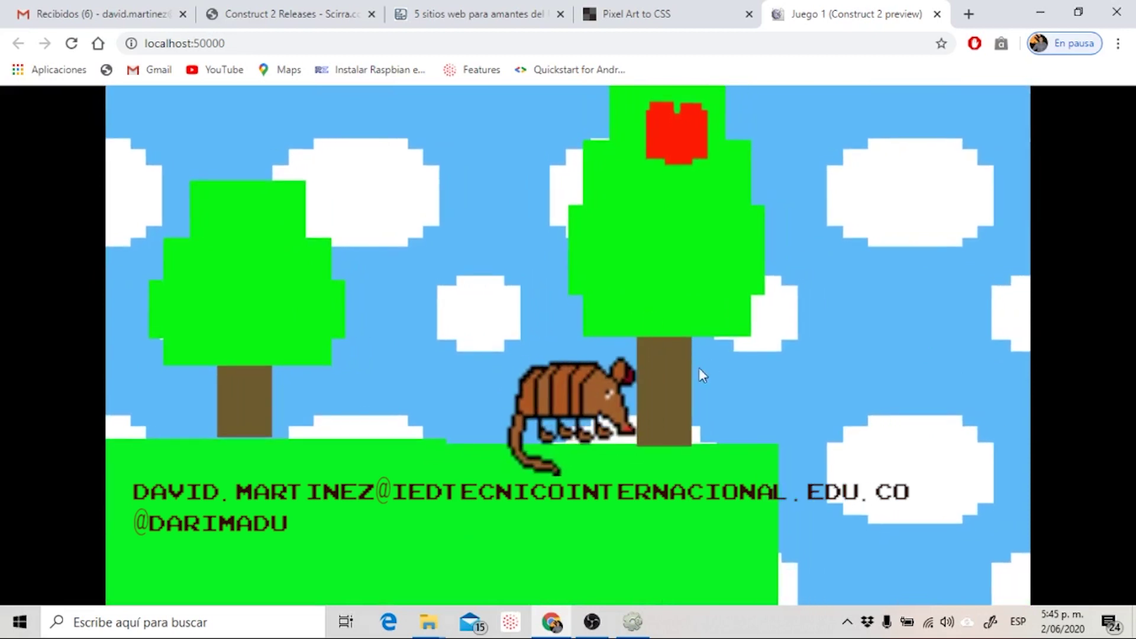